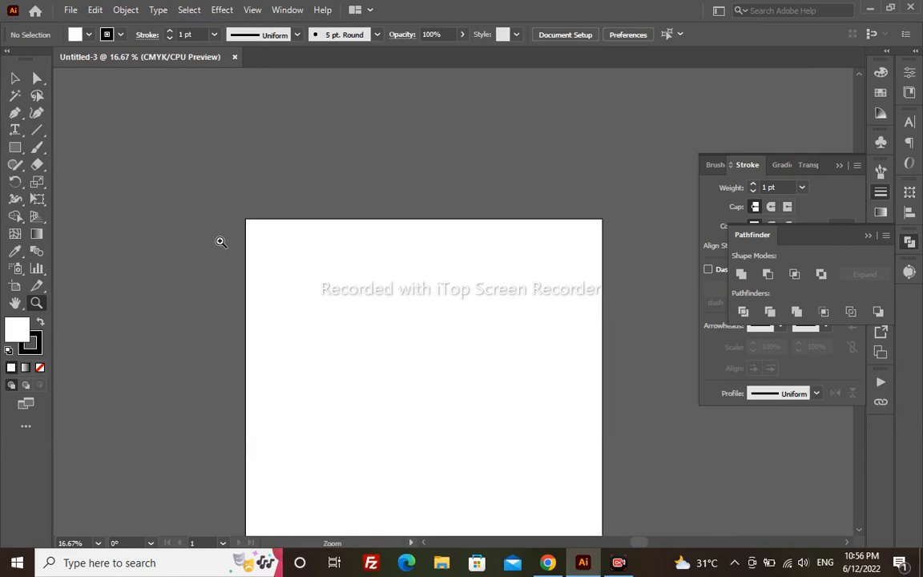
- Add a text object with the author's full name and place it just above the artboard's upper-left corner
{"action": "left_click", "coordinate": [14, 129]}
{"action": "left_click", "coordinate": [373, 298]}
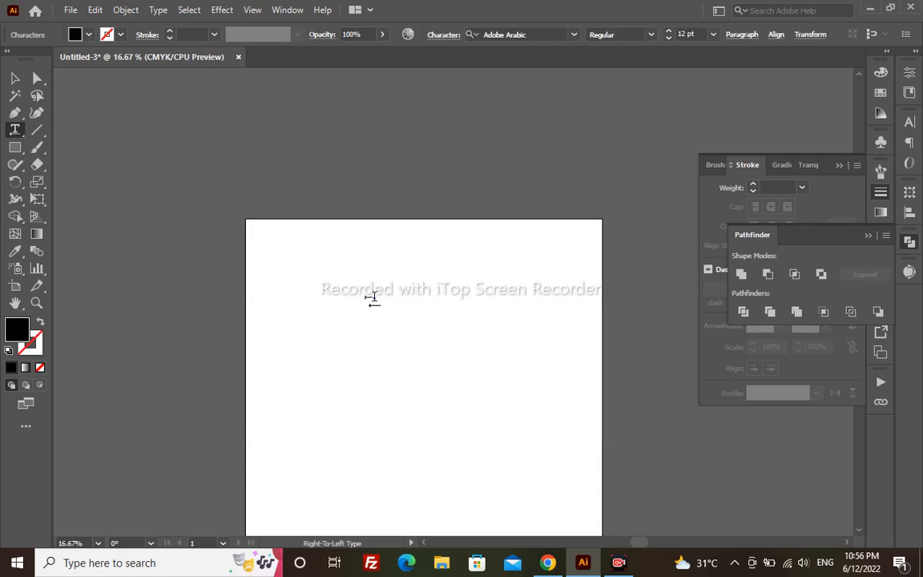
{"action": "key", "text": "Escape"}
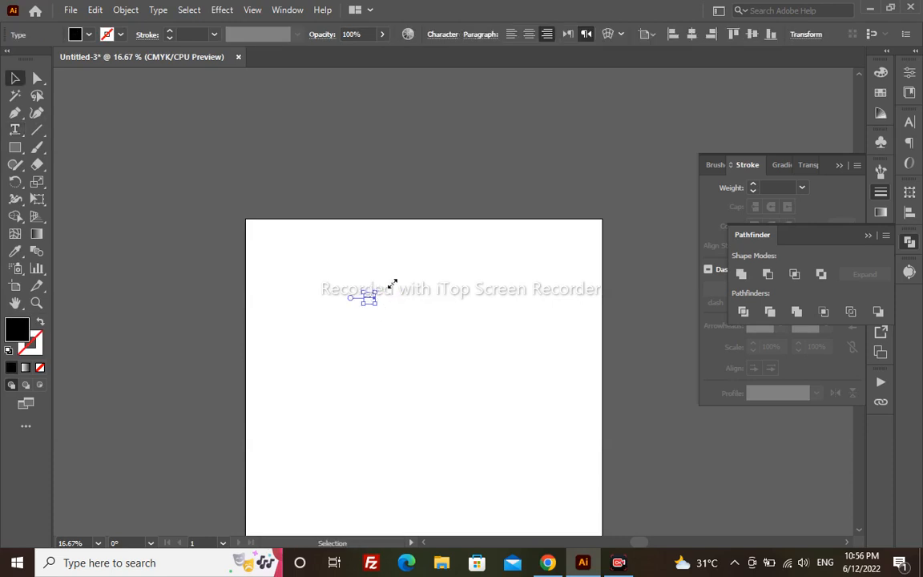
{"action": "left_click_drag", "start_coordinate": [392, 284], "coordinate": [304, 206]}
{"action": "left_click", "coordinate": [397, 371]}
{"action": "left_click_drag", "start_coordinate": [397, 371], "coordinate": [378, 285]}
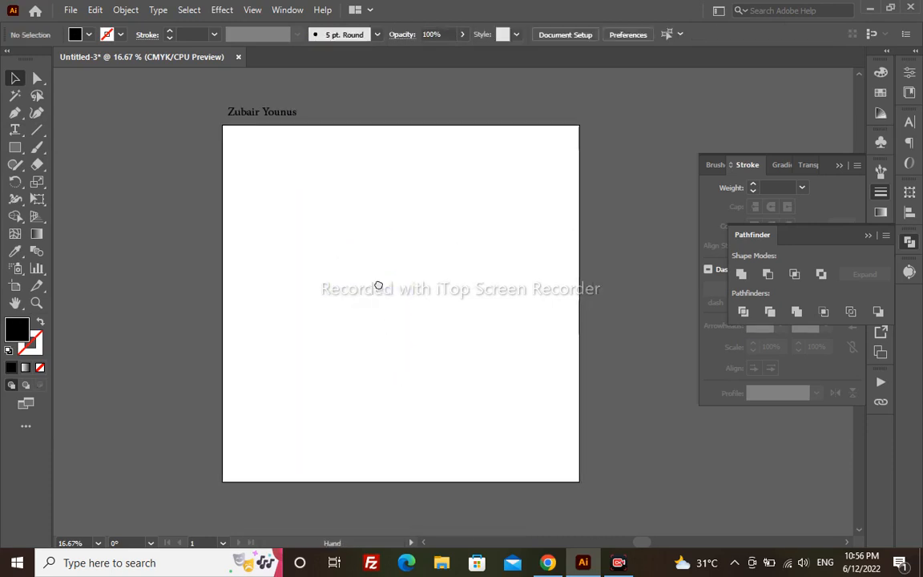
- Paste the floral pattern image into the document as the tracing reference, focusing on a blue motif
{"action": "key", "text": "z"}
{"action": "left_click_drag", "start_coordinate": [214, 107], "coordinate": [669, 417]}
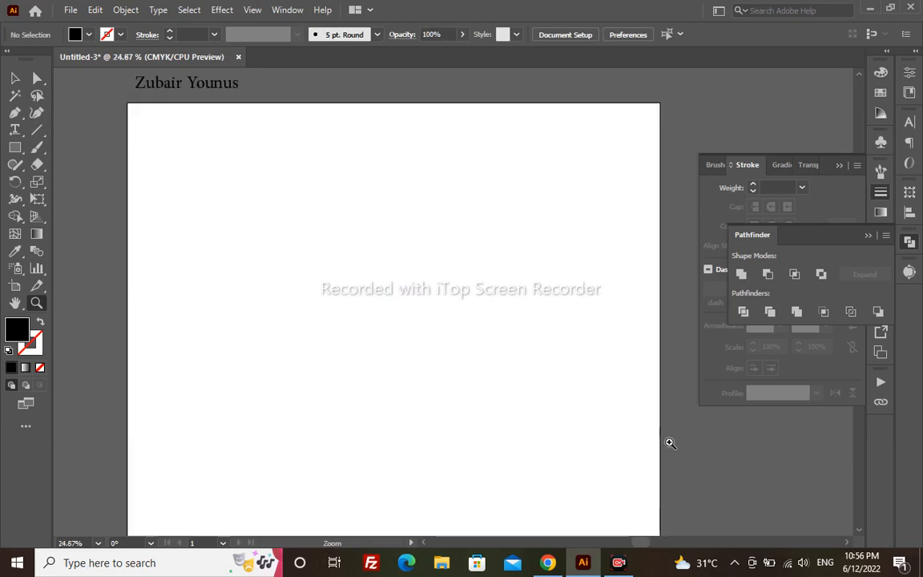
{"action": "key", "text": "ctrl+v"}
{"action": "left_click_drag", "start_coordinate": [415, 218], "coordinate": [377, 318]}
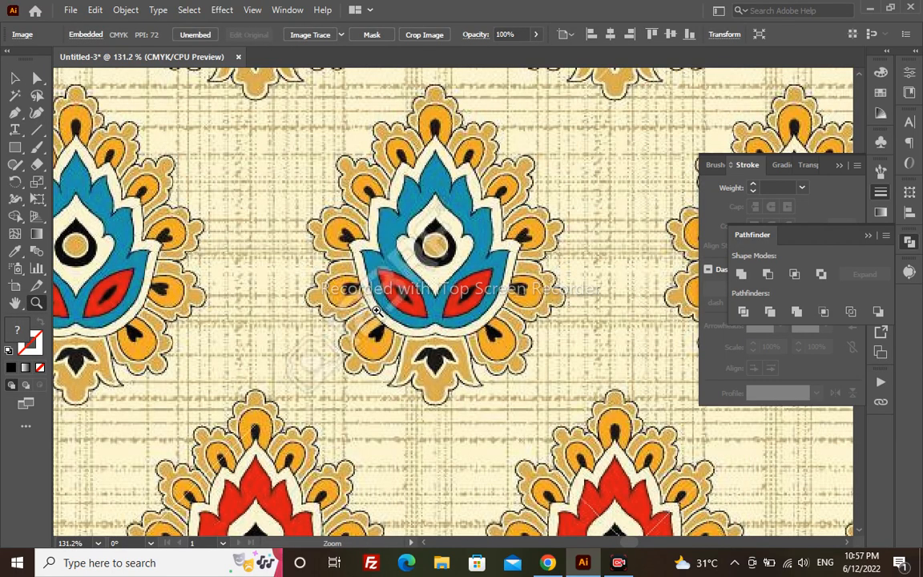
{"action": "left_click_drag", "start_coordinate": [399, 208], "coordinate": [369, 248]}
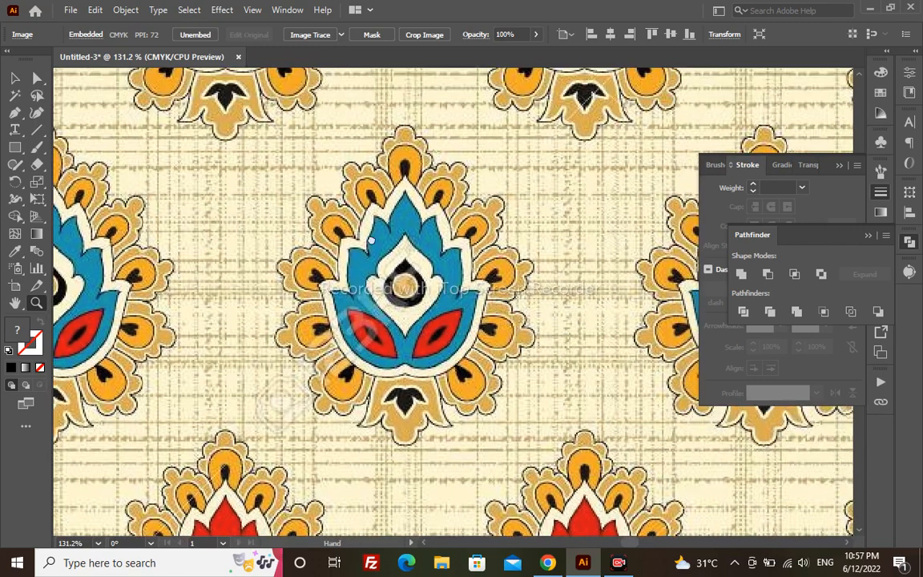
{"action": "left_click_drag", "start_coordinate": [271, 129], "coordinate": [552, 429]}
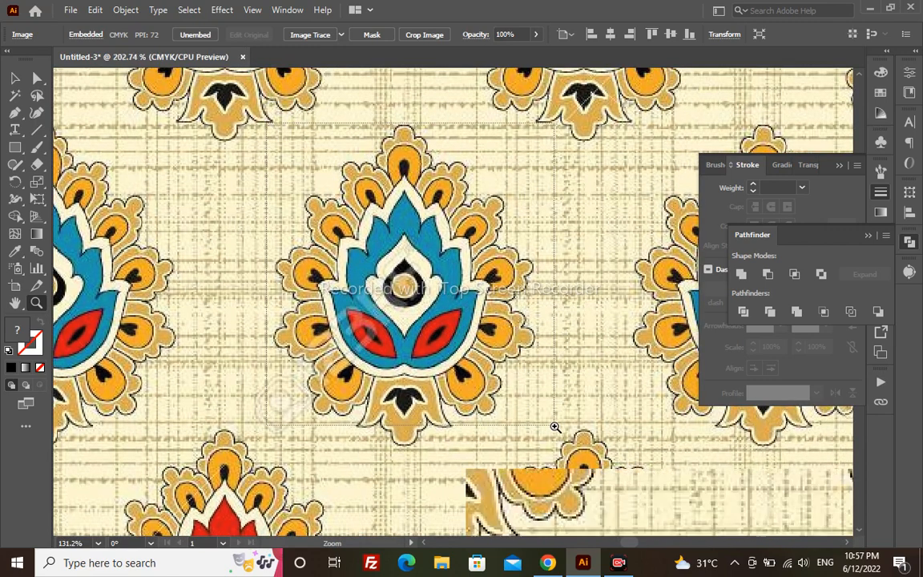
{"action": "left_click_drag", "start_coordinate": [431, 246], "coordinate": [375, 316]}
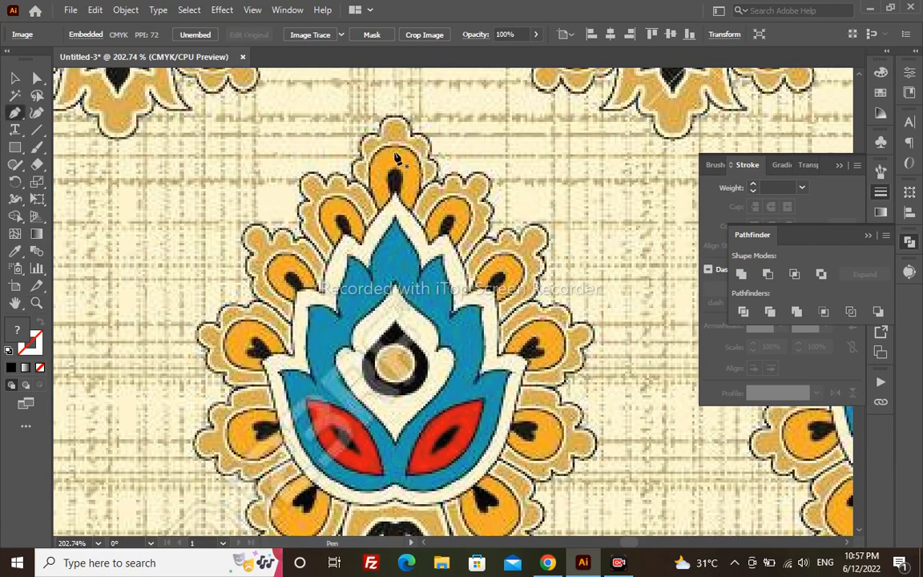
- Trace the left half of the motif's topmost orange petal with the Pen tool, using the default white fill and black stroke
{"action": "left_click_drag", "start_coordinate": [331, 110], "coordinate": [472, 301]}
{"action": "key", "text": "p"}
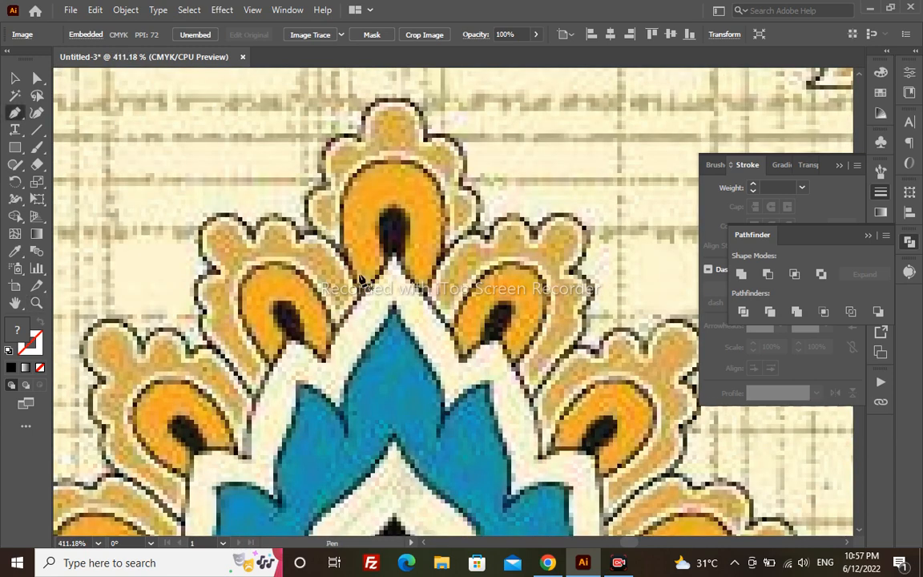
{"action": "mouse_move", "coordinate": [393, 158]}
{"action": "left_mouse_down"}
{"action": "mouse_move", "coordinate": [404, 169]}
{"action": "mouse_move", "coordinate": [393, 157]}
{"action": "mouse_move", "coordinate": [484, 170]}
{"action": "left_mouse_up"}
{"action": "key", "text": "v"}
{"action": "key", "text": "d"}
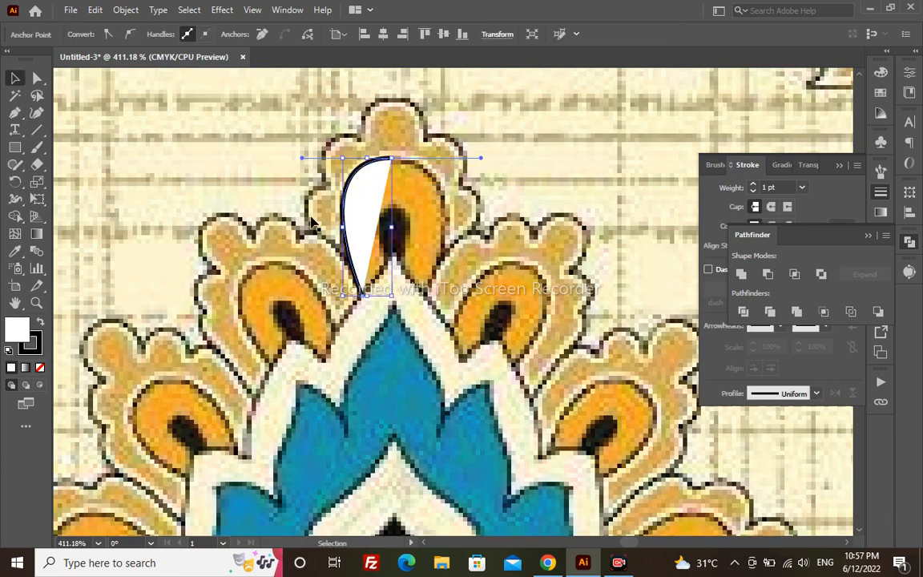
- Reflect a copy of the half petal about its top anchor to form the right half, and join the two halves
{"action": "left_click", "coordinate": [12, 182], "text": "alt"}
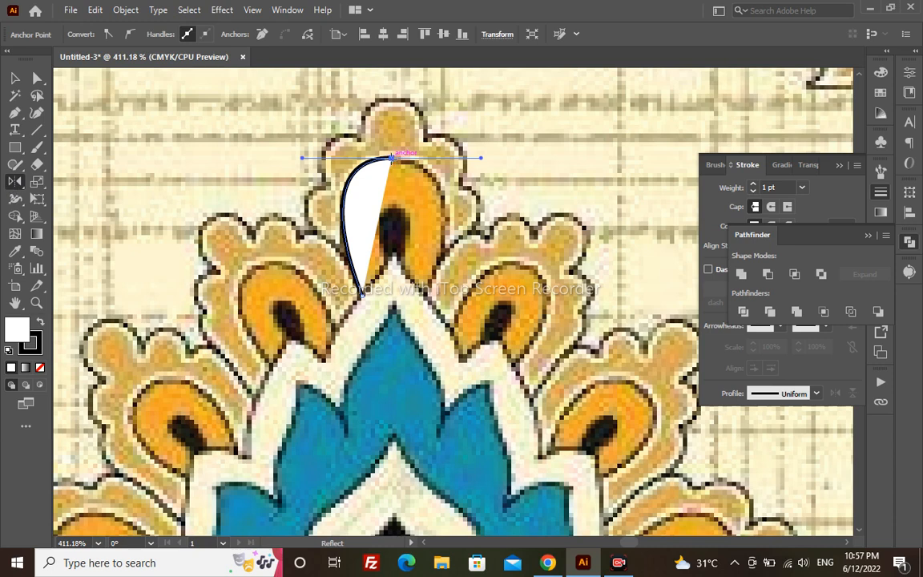
{"action": "key", "text": "alt+shift"}
{"action": "key", "text": "ctrl+z"}
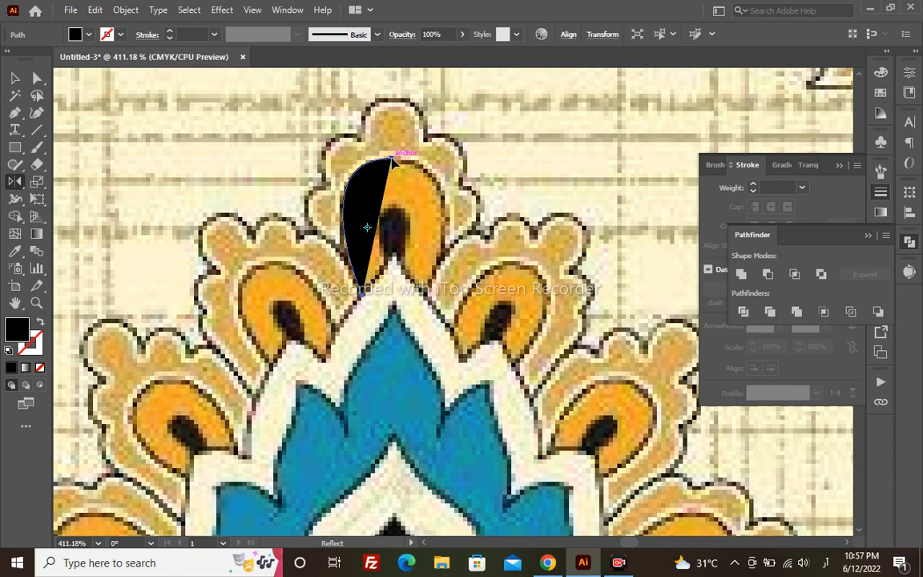
{"action": "left_click_drag", "start_coordinate": [346, 211], "coordinate": [429, 210]}
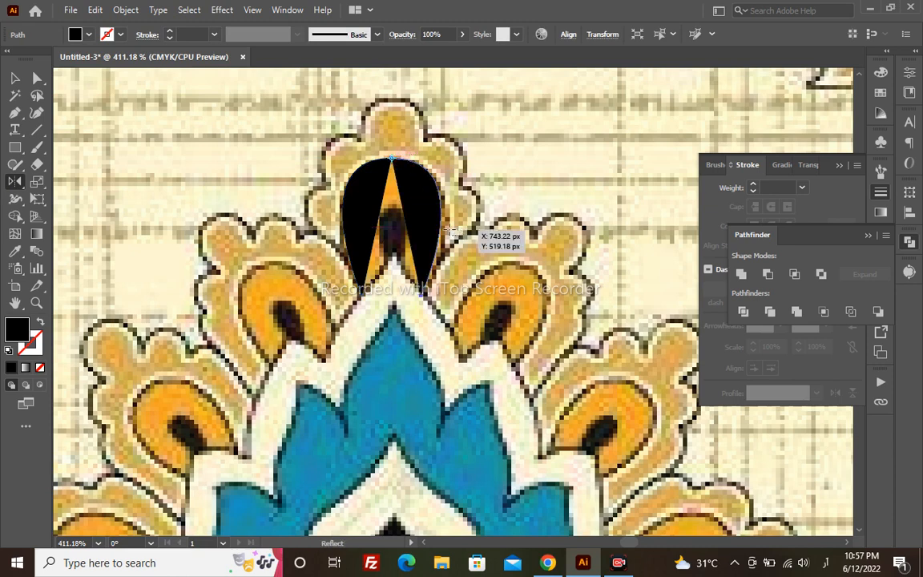
{"action": "key", "text": "v"}
{"action": "key", "text": "ctrl+j"}
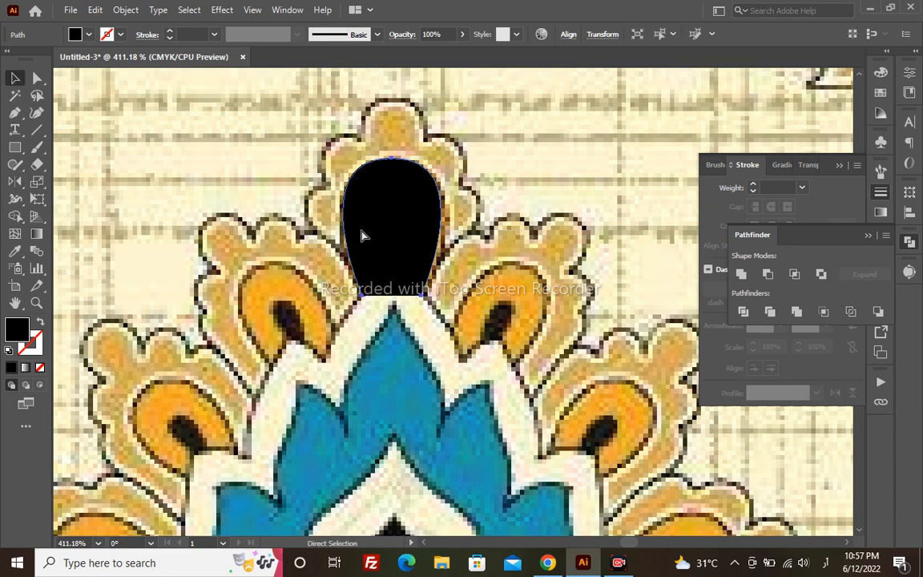
- Close the petal path along its base and swap fill and stroke to leave a black outline without fill
{"action": "key", "text": "p"}
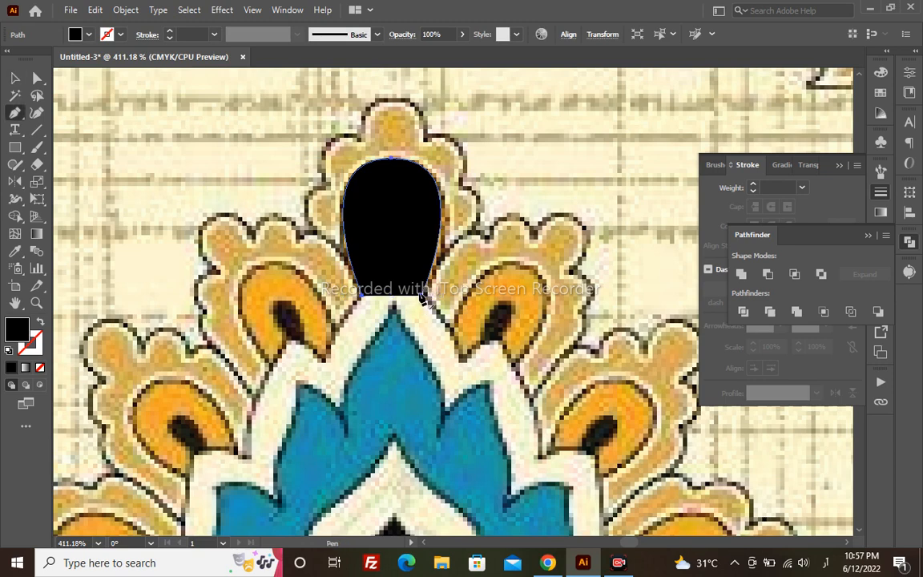
{"action": "left_click", "coordinate": [421, 296]}
{"action": "left_click", "coordinate": [361, 296]}
{"action": "key", "text": "v"}
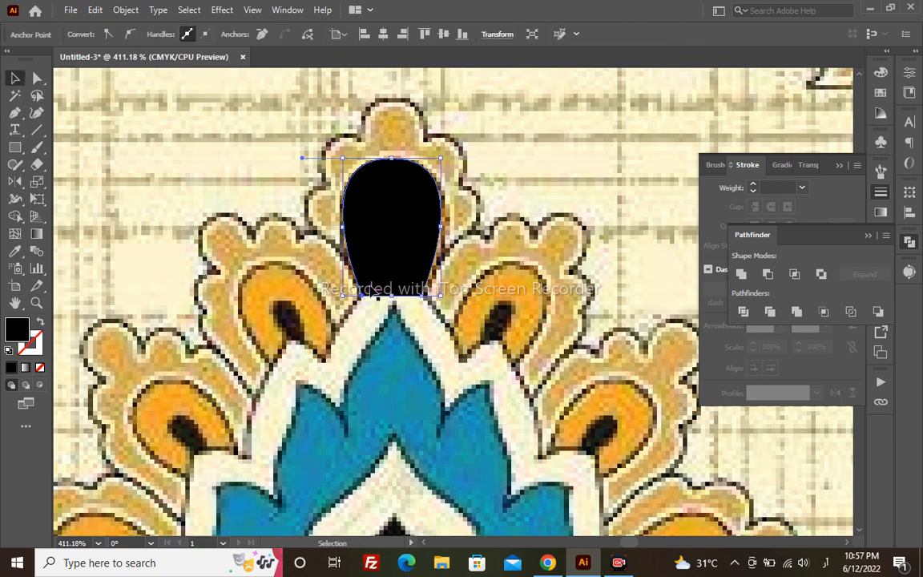
{"action": "key", "text": "shift+x"}
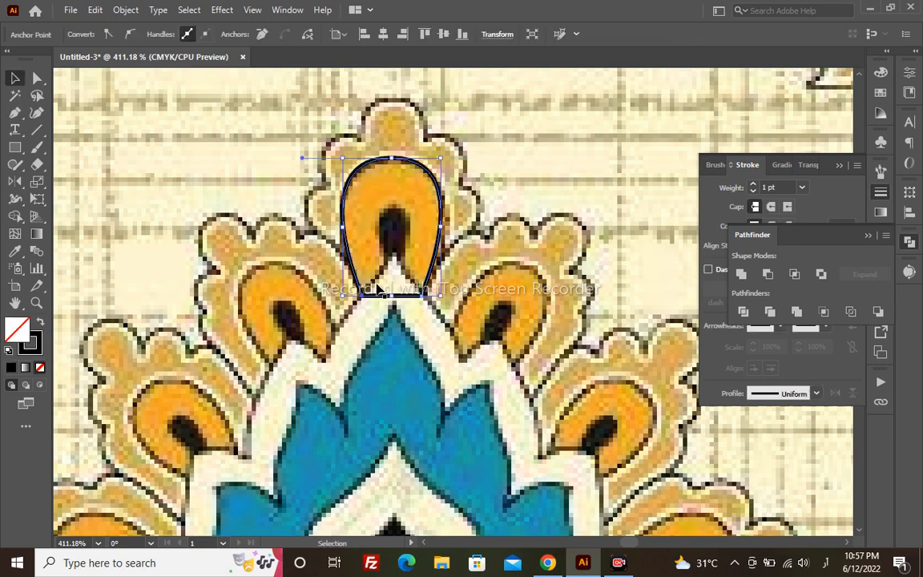
- Create a smaller copy of the petal over its dark core, stretch it downward, and give it a 1 pt black stroke without fill
{"action": "key", "text": "a"}
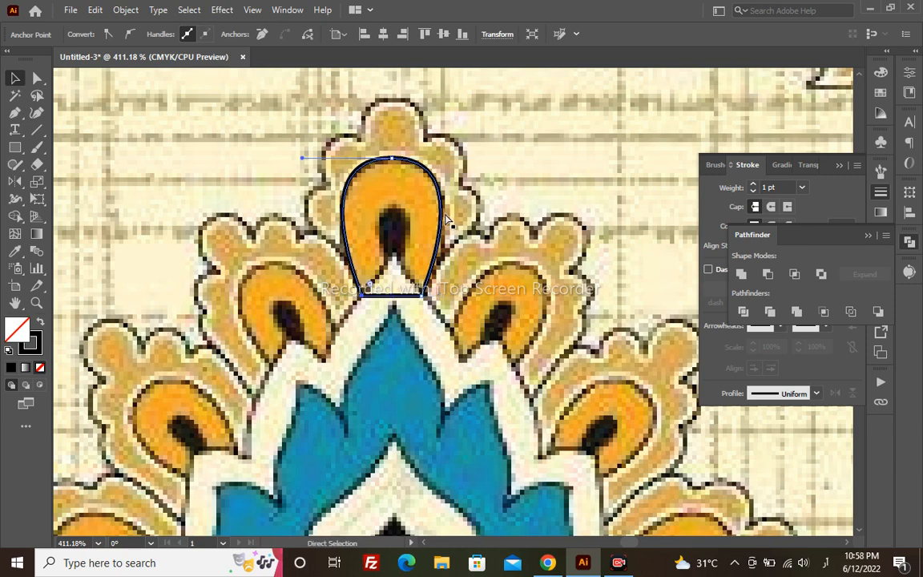
{"action": "key", "text": "v"}
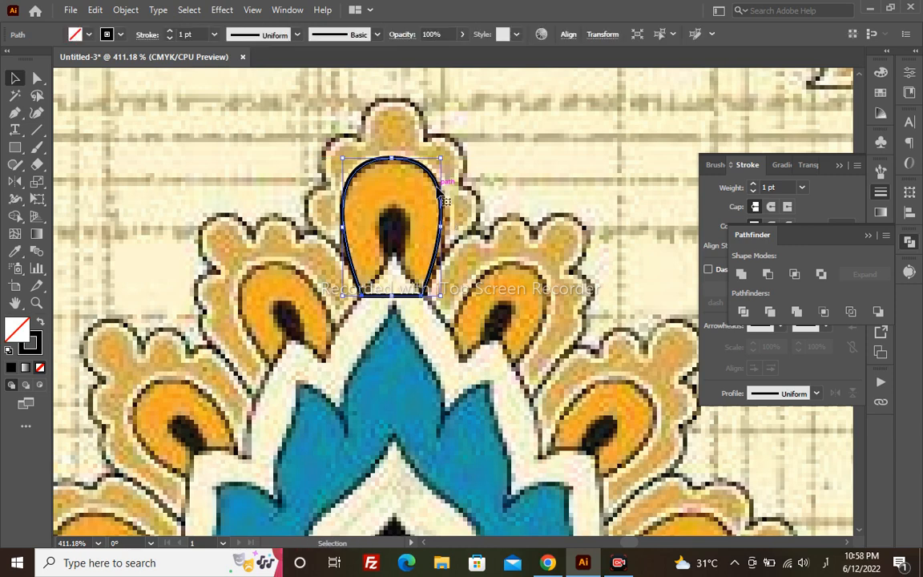
{"action": "left_click", "coordinate": [445, 192]}
{"action": "left_click", "coordinate": [440, 193]}
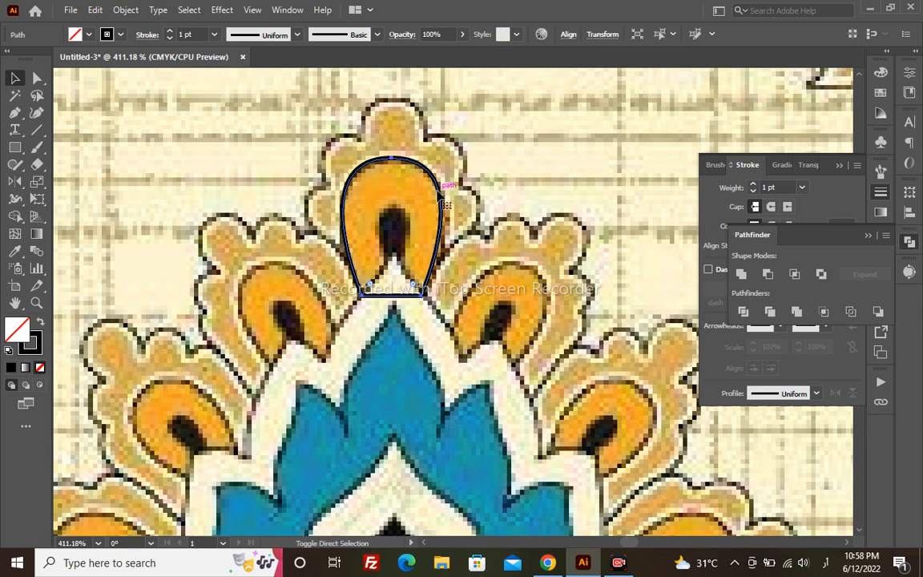
{"action": "mouse_move", "coordinate": [443, 157]}
{"action": "left_mouse_down"}
{"action": "mouse_move", "coordinate": [441, 175]}
{"action": "mouse_move", "coordinate": [405, 199]}
{"action": "mouse_move", "coordinate": [413, 206]}
{"action": "left_mouse_up"}
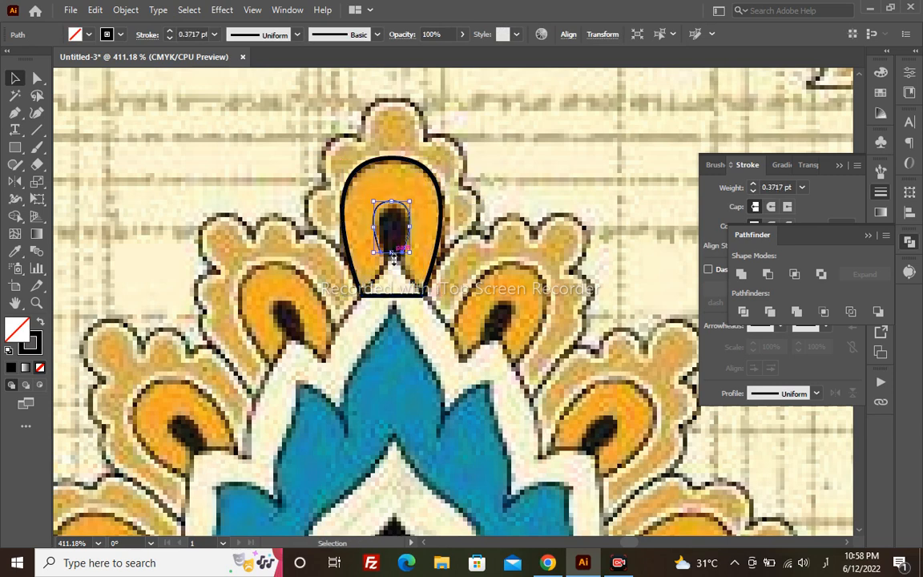
{"action": "left_click_drag", "start_coordinate": [392, 254], "coordinate": [393, 278]}
{"action": "key", "text": "shift+x"}
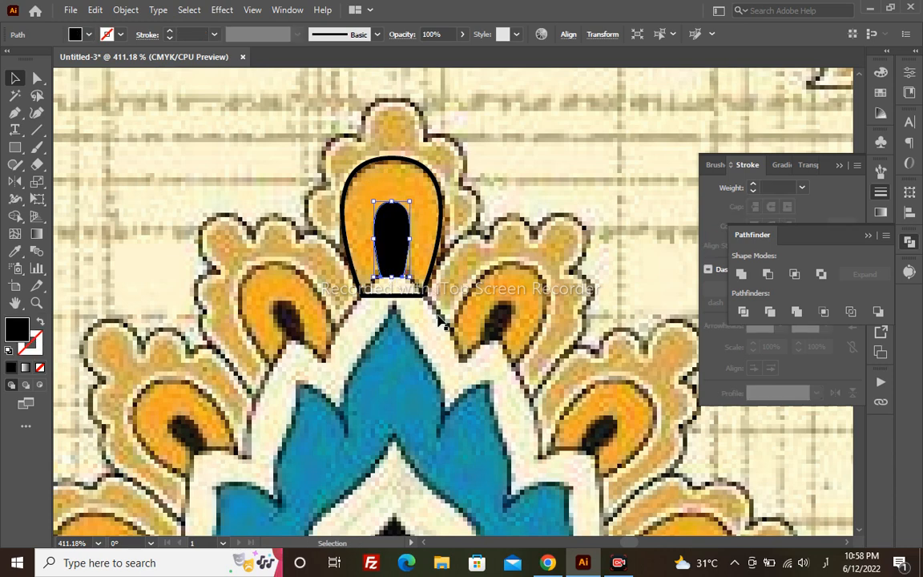
{"action": "left_click", "coordinate": [415, 267]}
{"action": "left_click", "coordinate": [407, 264]}
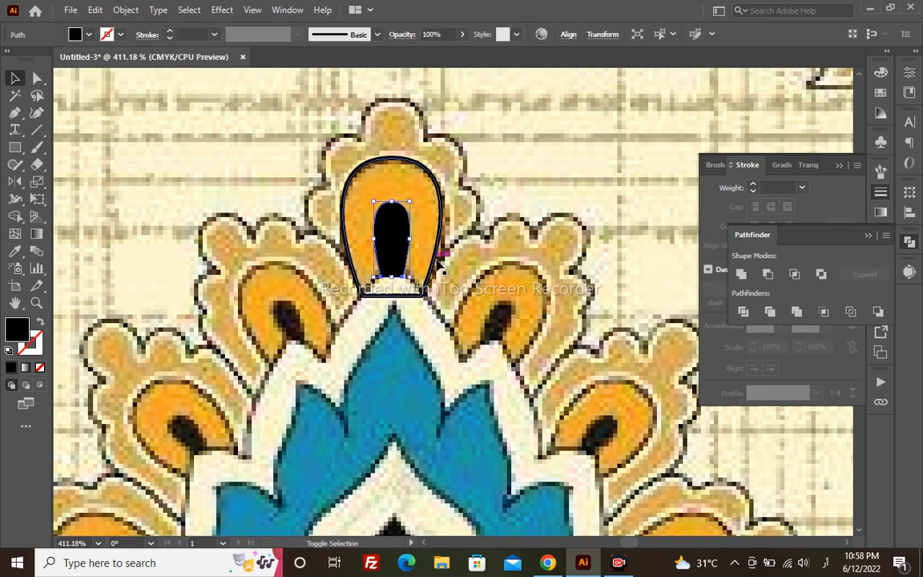
{"action": "key", "text": "shift+x"}
- Draw three overlapping ellipses over the top and right-hand scallops of the border around the petal
{"action": "key", "text": "p"}
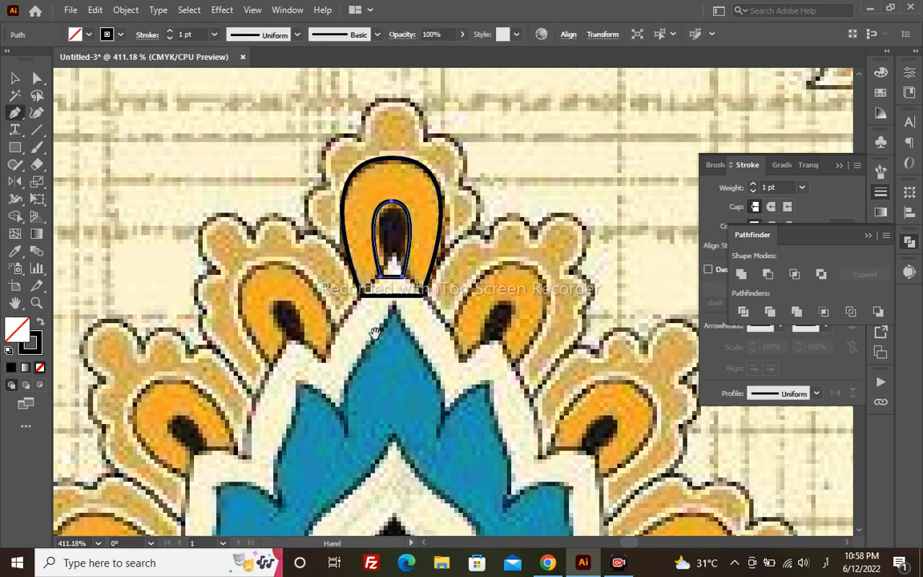
{"action": "left_click_drag", "start_coordinate": [362, 320], "coordinate": [313, 352]}
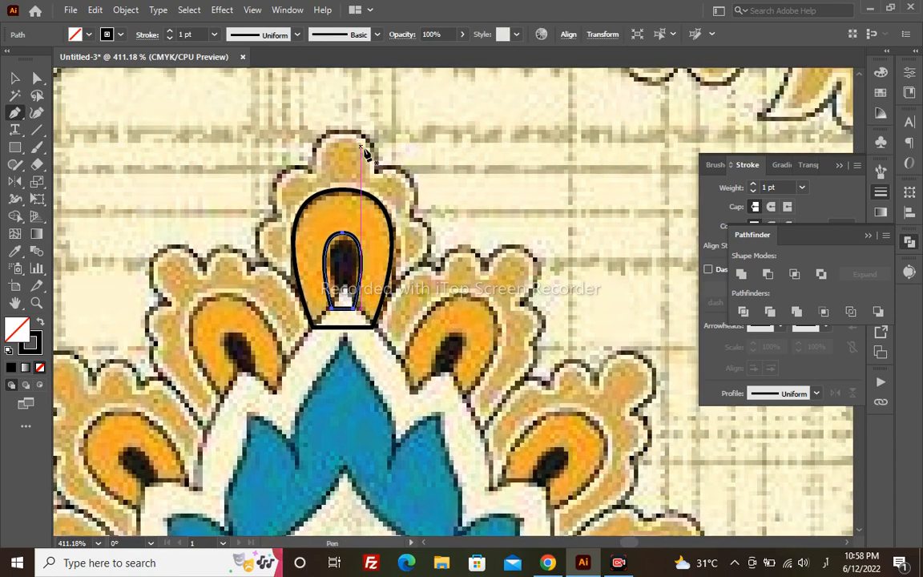
{"action": "key", "text": "l"}
{"action": "left_click_drag", "start_coordinate": [328, 151], "coordinate": [430, 273]}
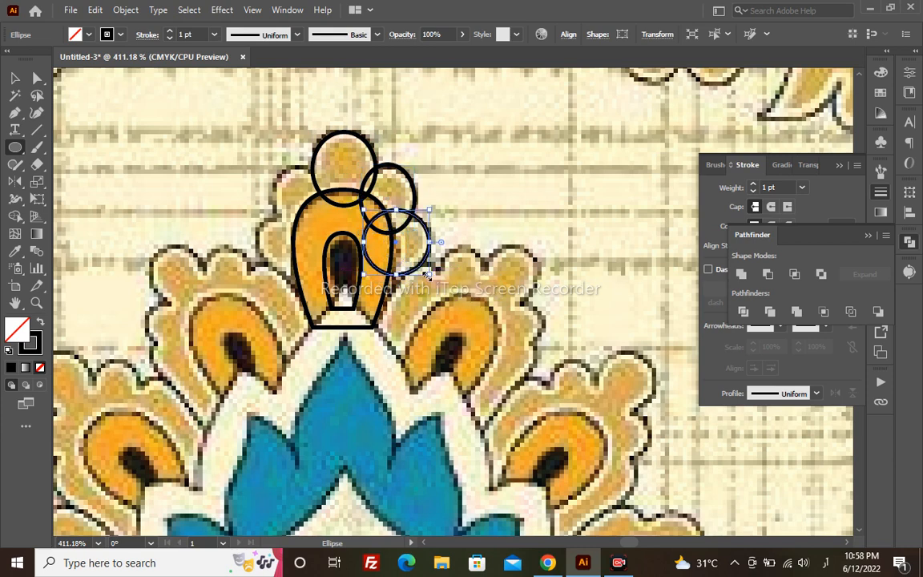
- Draw a curved Pen path from the lowest ellipse's right edge down to the petal outline's bottom-right corner
{"action": "key", "text": "p"}
{"action": "left_click", "coordinate": [462, 246], "text": "ctrl"}
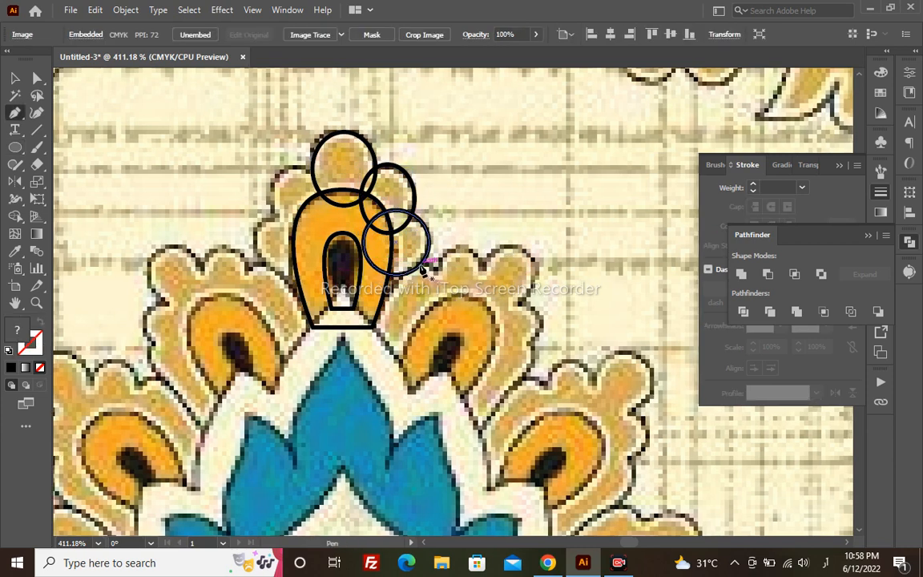
{"action": "key", "text": "Right"}
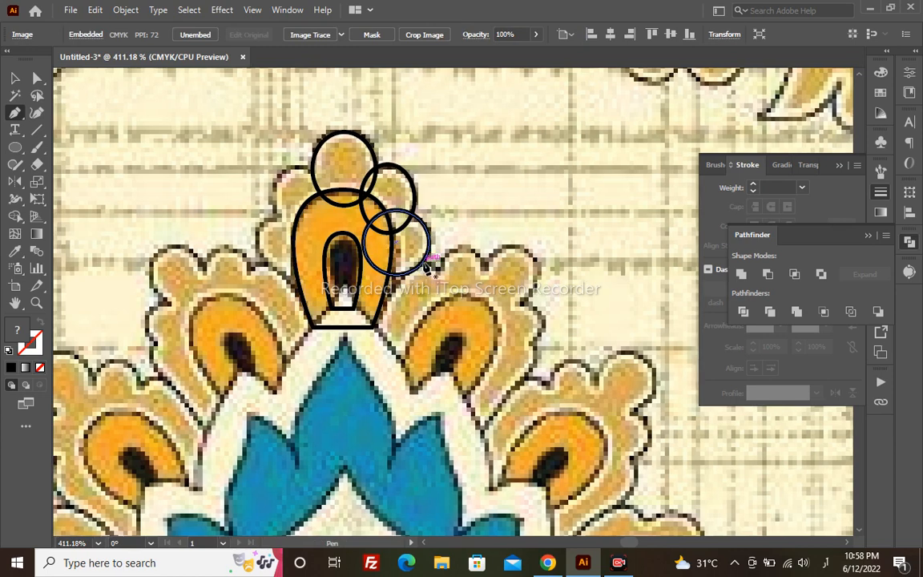
{"action": "left_click", "coordinate": [423, 263]}
{"action": "left_click", "coordinate": [378, 303]}
{"action": "left_click", "coordinate": [366, 353]}
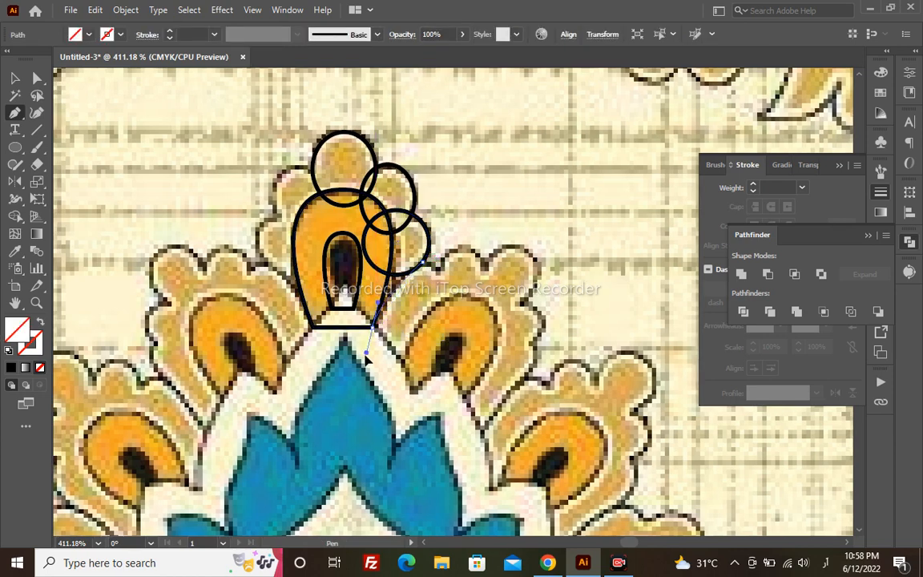
{"action": "left_click_drag", "start_coordinate": [365, 353], "coordinate": [362, 362]}
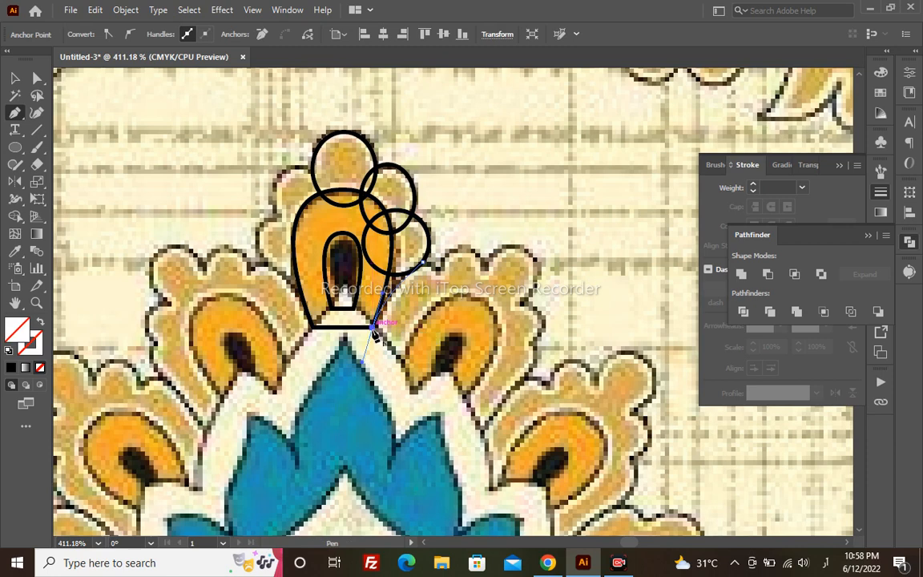
- Extend the path to the middle of the petal's base and straight up into the top ellipse, applying default white fill and black stroke
{"action": "left_click", "coordinate": [372, 327]}
{"action": "left_click", "coordinate": [343, 327]}
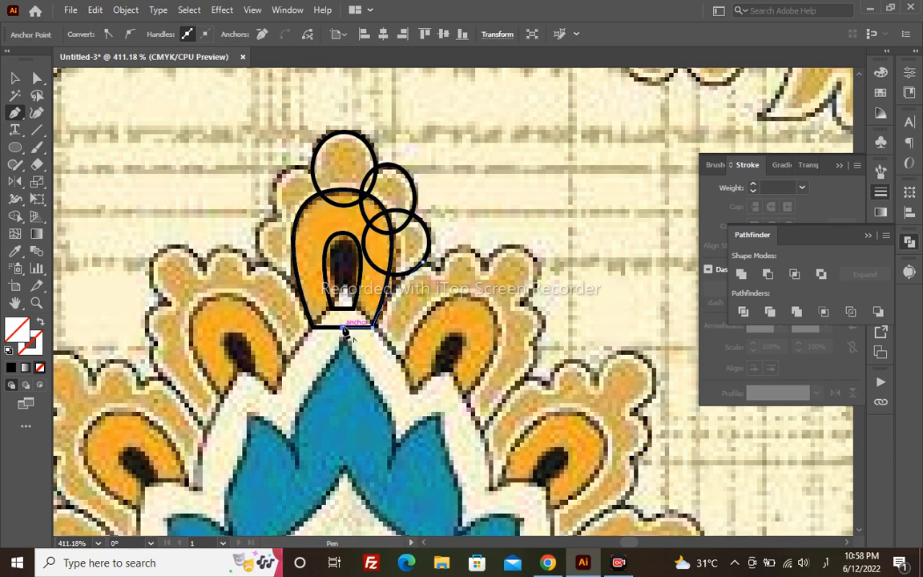
{"action": "key", "text": "a"}
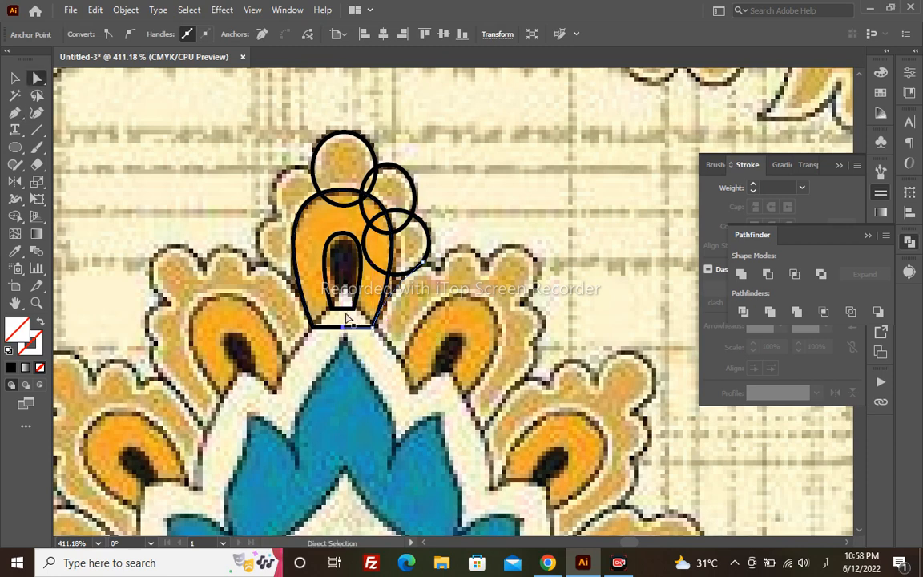
{"action": "key", "text": "p"}
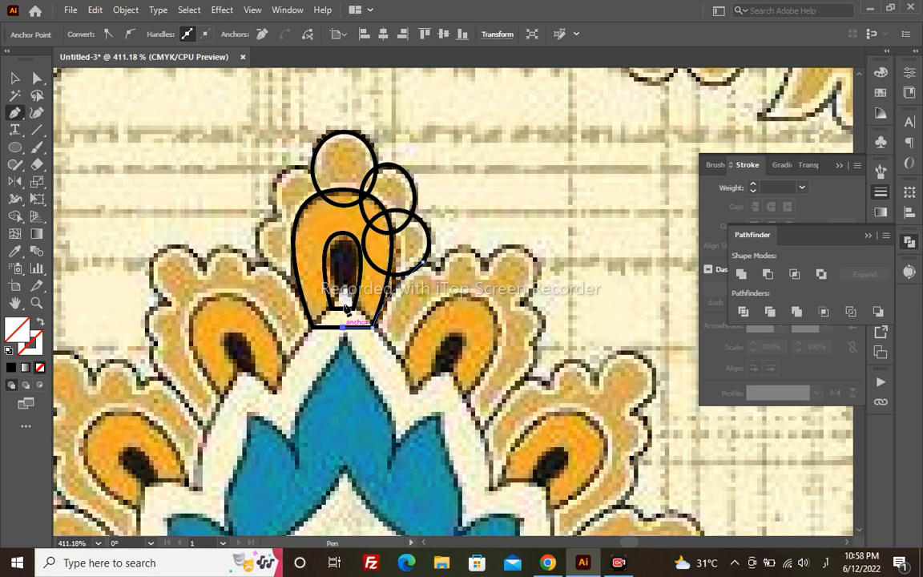
{"action": "left_click", "coordinate": [343, 145]}
{"action": "key", "text": "a"}
{"action": "key", "text": "d"}
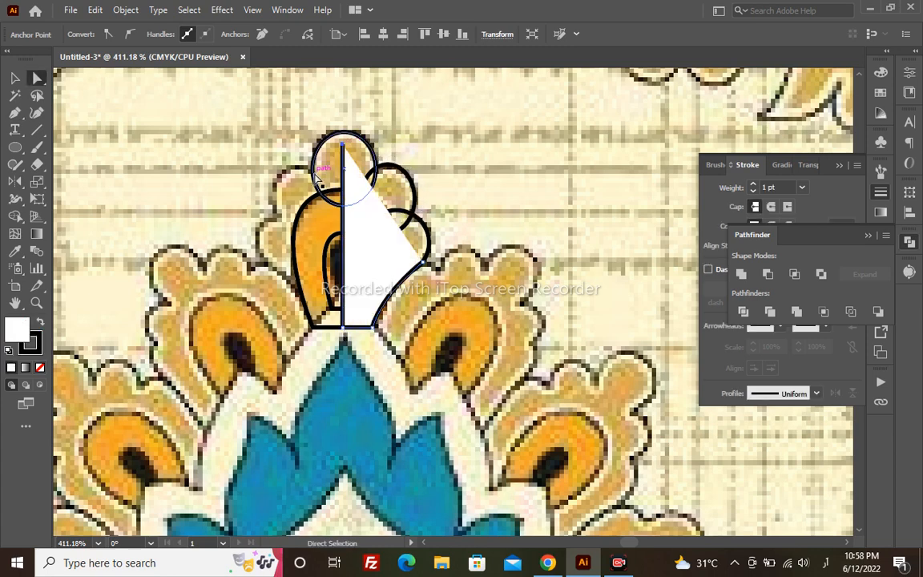
- Delete the leftmost and bottom anchor points of the top ellipse, keeping only its upper-right arc
{"action": "left_click", "coordinate": [313, 173]}
{"action": "left_click", "coordinate": [312, 169]}
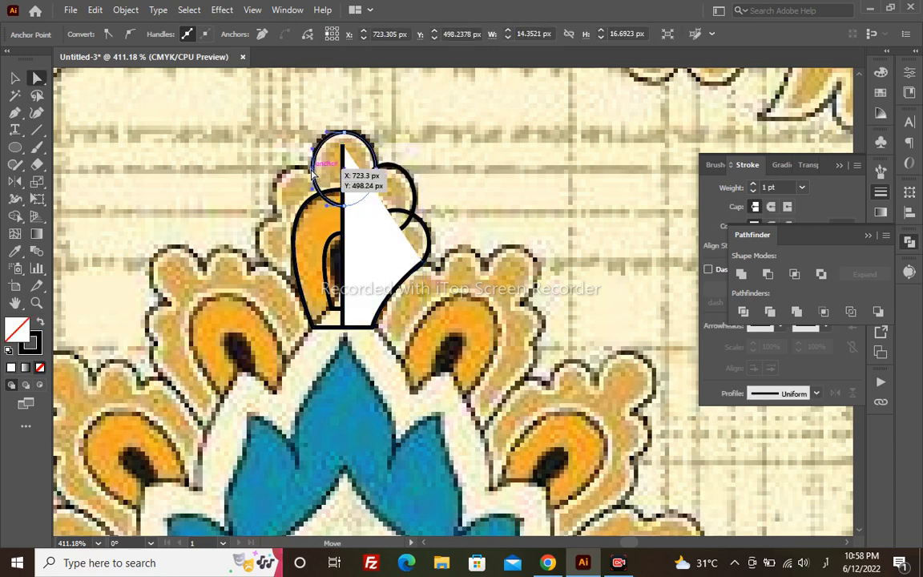
{"action": "key", "text": "Delete"}
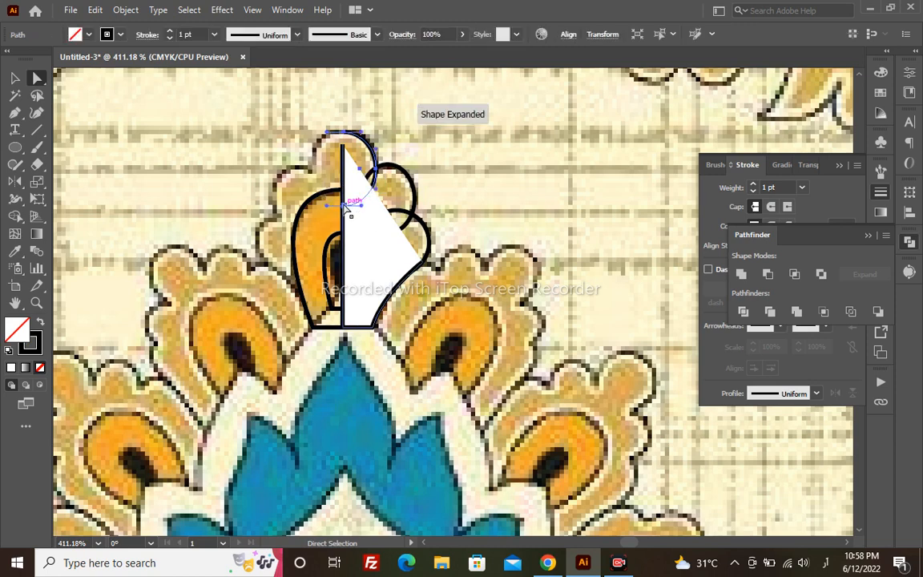
{"action": "left_click", "coordinate": [345, 206]}
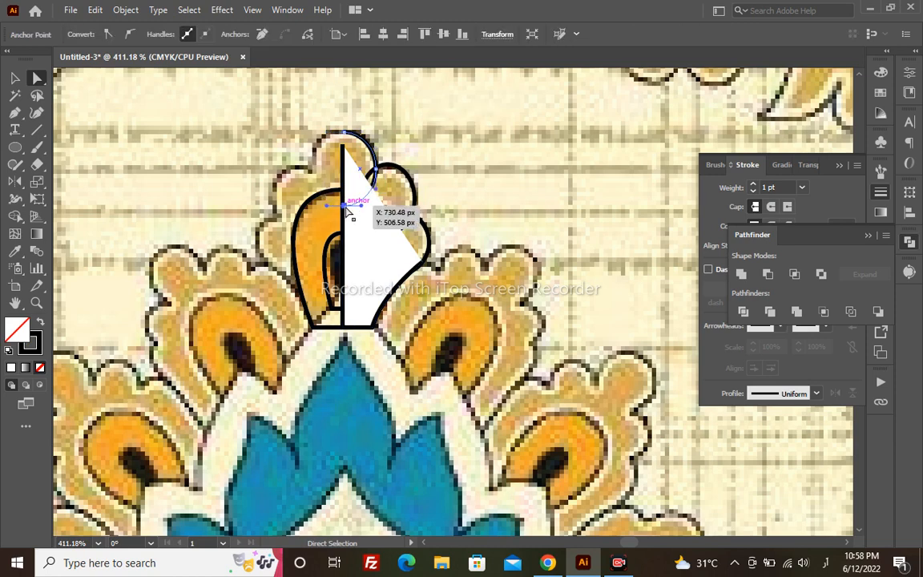
{"action": "key", "text": "Delete"}
- Join the open upper end of the vertical centre line to the top of the remaining arc with the Pen tool
{"action": "left_click", "coordinate": [359, 238]}
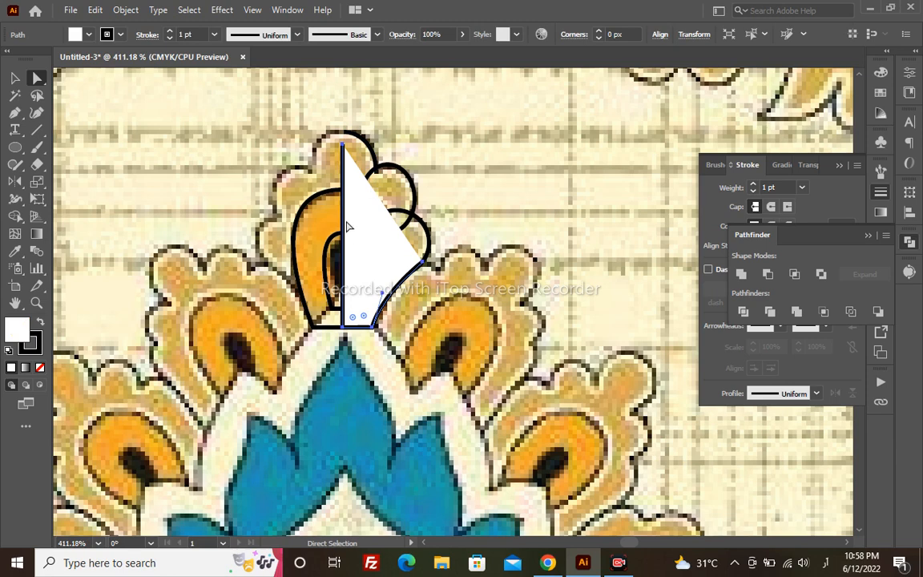
{"action": "key", "text": "p"}
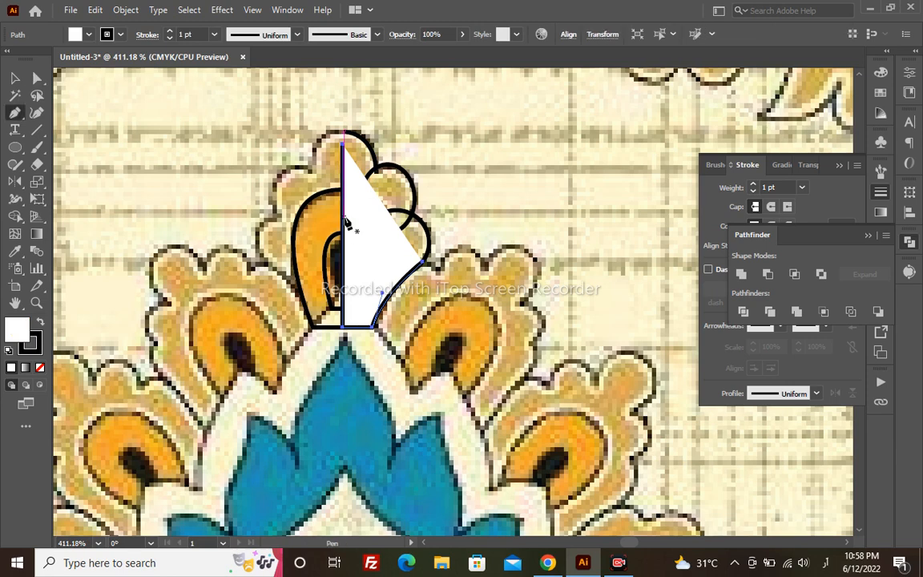
{"action": "left_click", "coordinate": [343, 144]}
{"action": "left_click", "coordinate": [343, 131]}
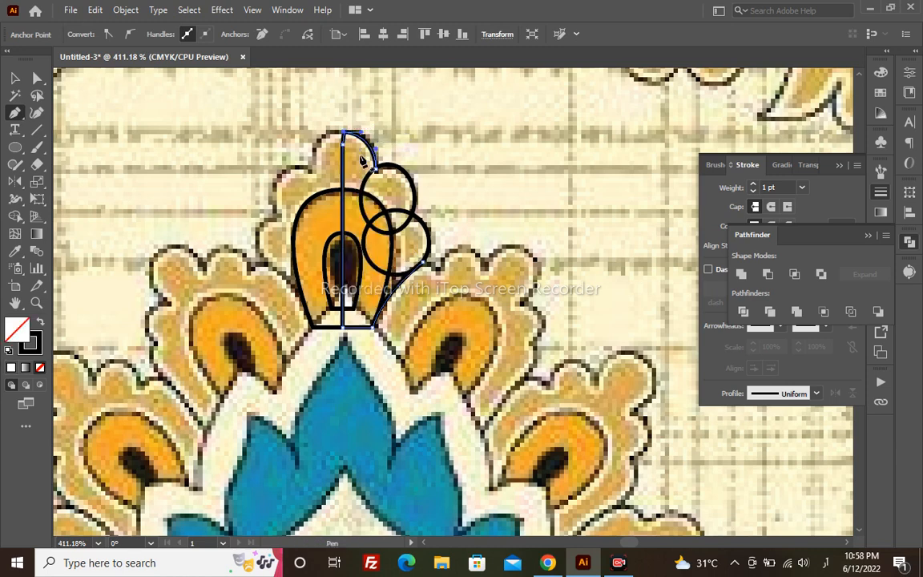
- Merge the joined path and the two right-hand ellipses into one half-border shape with Shape Builder
{"action": "key", "text": "v"}
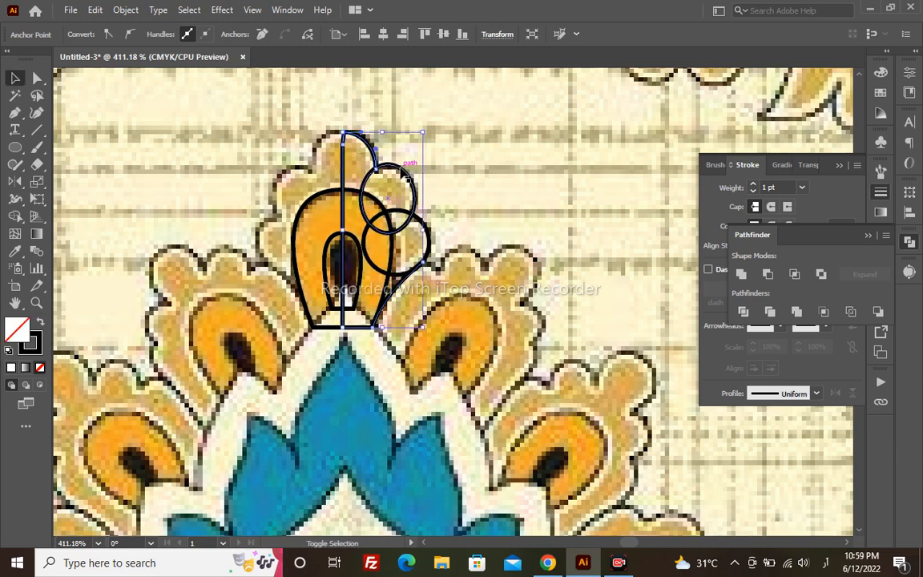
{"action": "left_click", "coordinate": [401, 168], "text": "shift"}
{"action": "left_click", "coordinate": [421, 222], "text": "shift"}
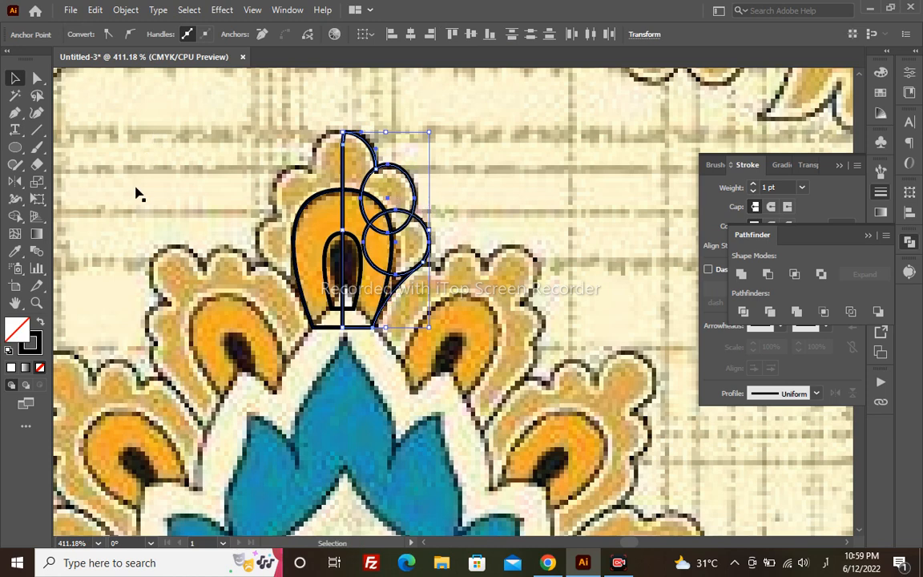
{"action": "left_click", "coordinate": [15, 215]}
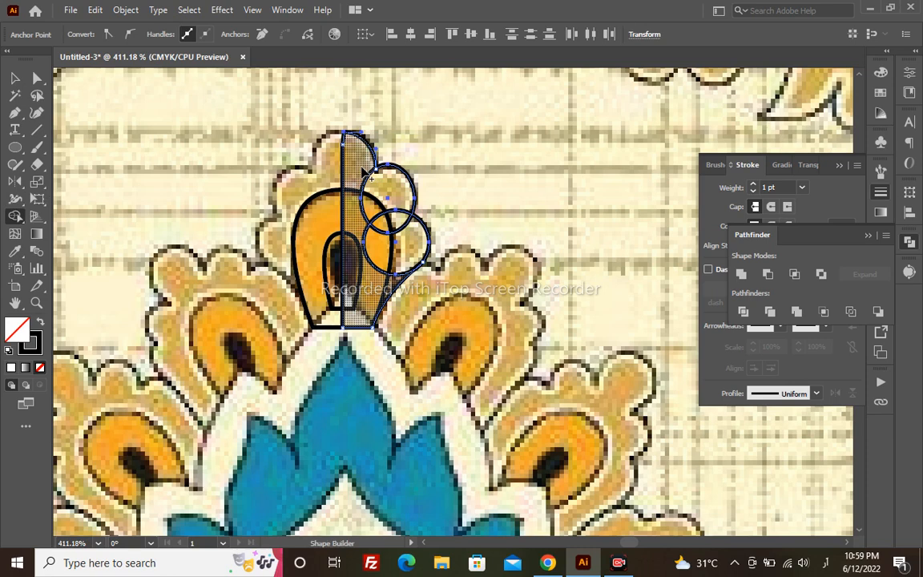
{"action": "mouse_move", "coordinate": [366, 173]}
{"action": "left_mouse_down"}
{"action": "mouse_move", "coordinate": [400, 207]}
{"action": "mouse_move", "coordinate": [414, 275]}
{"action": "left_mouse_up"}
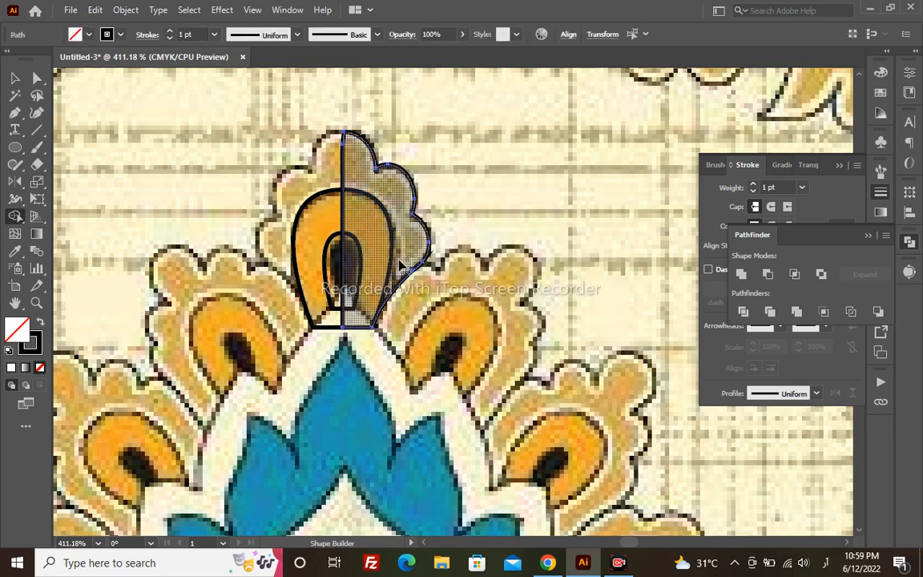
- Fill the half-border shape with the tan colour sampled from the reference image's scalloped border
{"action": "key", "text": "v"}
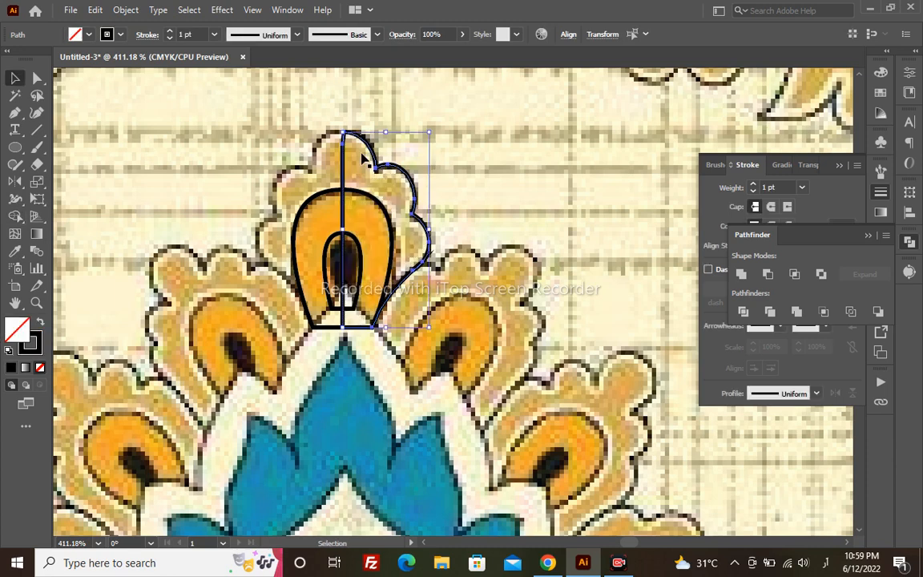
{"action": "key", "text": "shift+x"}
{"action": "key", "text": "shift+x"}
{"action": "key", "text": "i"}
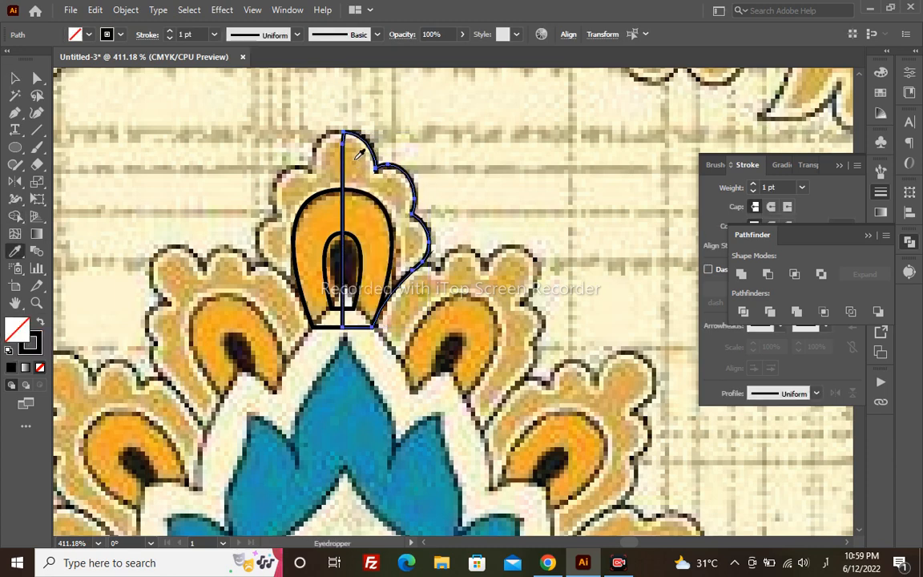
{"action": "left_click", "coordinate": [365, 165]}
{"action": "key", "text": "v"}
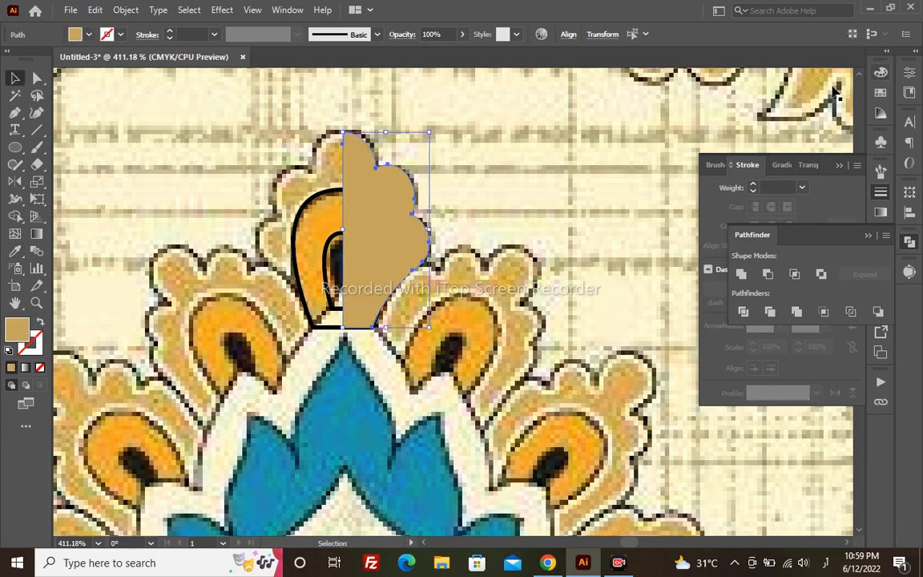
- Reflect a copy of the half border across its vertical centre edge and unite both halves into one shape
{"action": "key", "text": "o"}
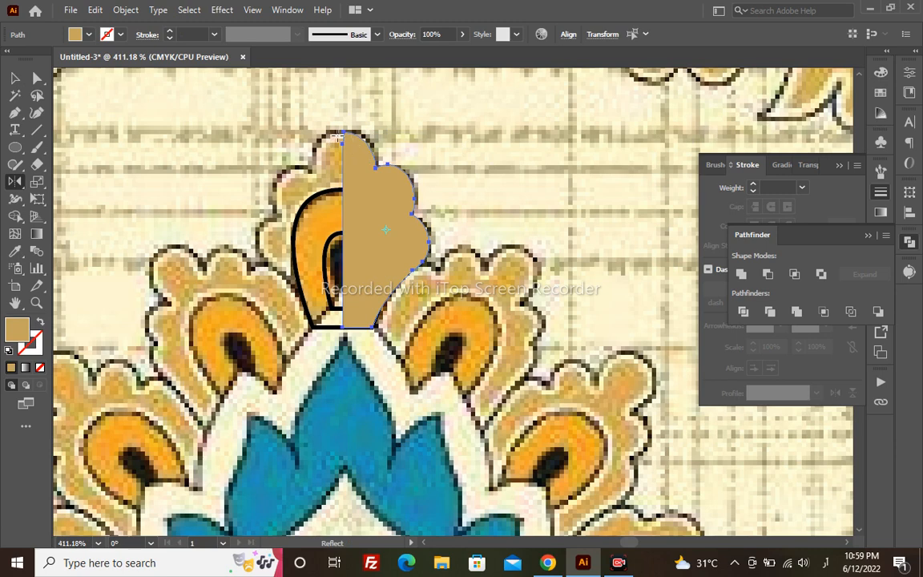
{"action": "left_click", "coordinate": [344, 129]}
{"action": "left_click_drag", "start_coordinate": [367, 223], "coordinate": [282, 251]}
{"action": "key", "text": "v"}
{"action": "left_click", "coordinate": [387, 206], "text": "shift"}
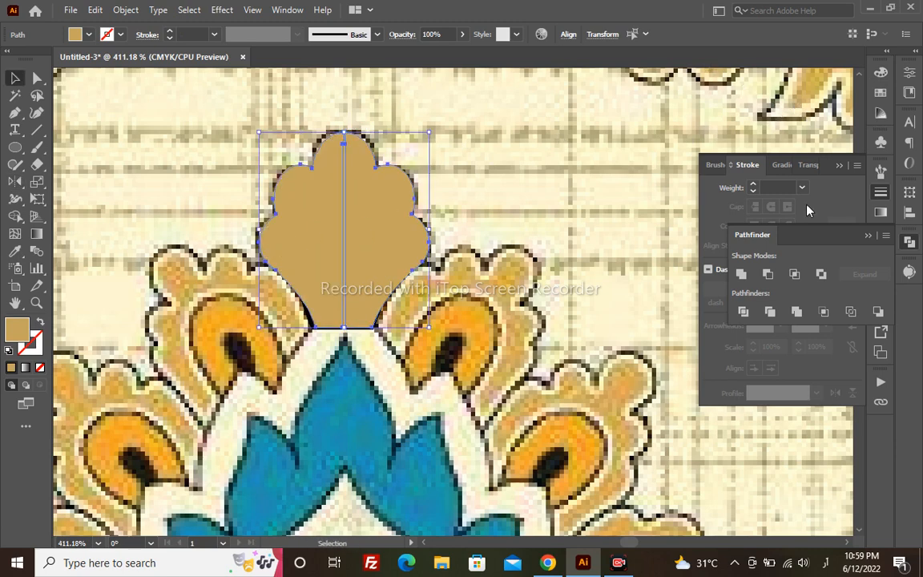
{"action": "left_click", "coordinate": [742, 274]}
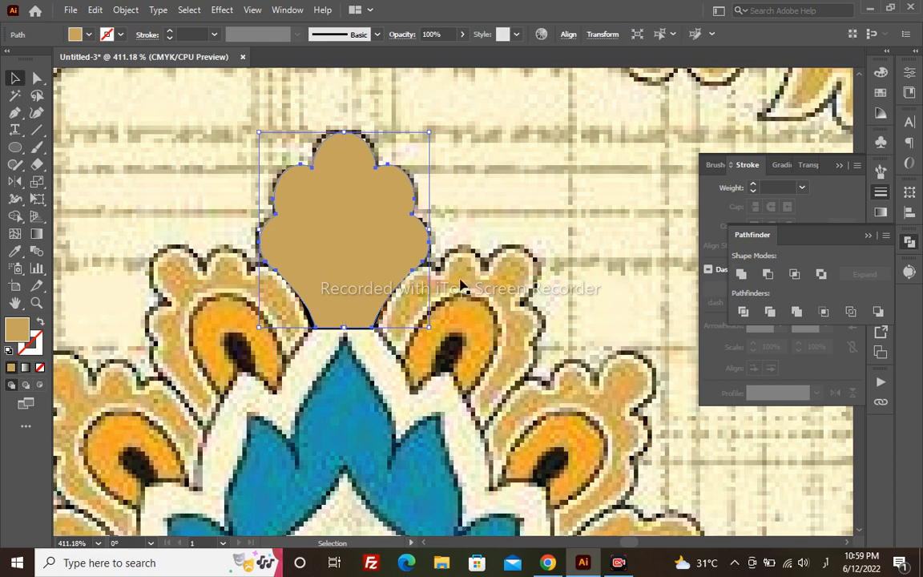
- Place the scalloped shape behind the petal outlines, just above the reference image, and give it a white stroke
{"action": "key", "text": "a"}
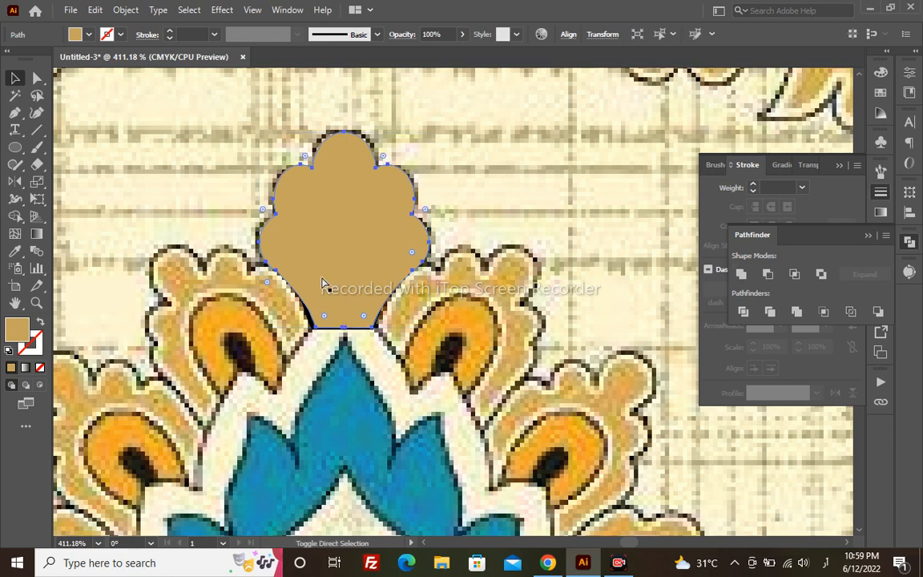
{"action": "key", "text": "ctrl+shift+bracketleft"}
{"action": "key", "text": "ctrl+bracketright"}
{"action": "key", "text": "v"}
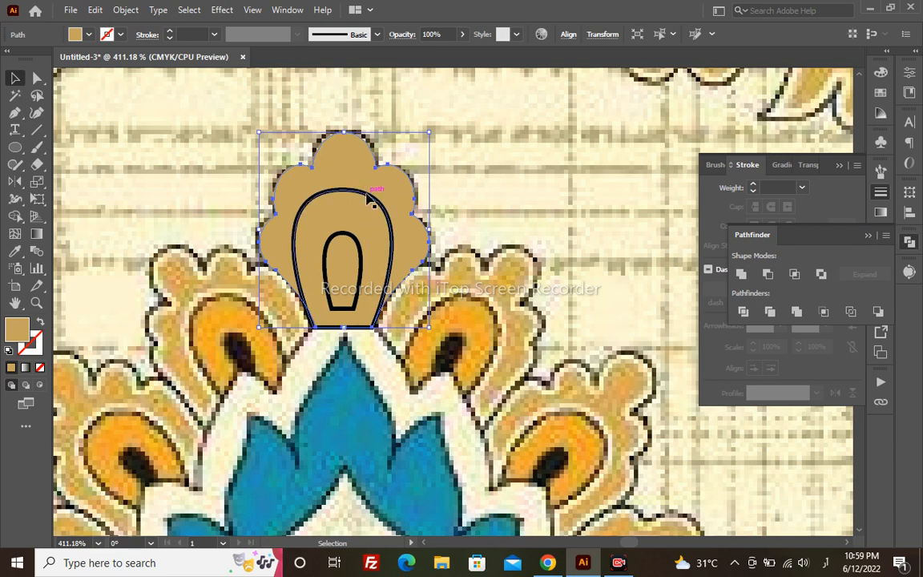
{"action": "left_click", "coordinate": [34, 343]}
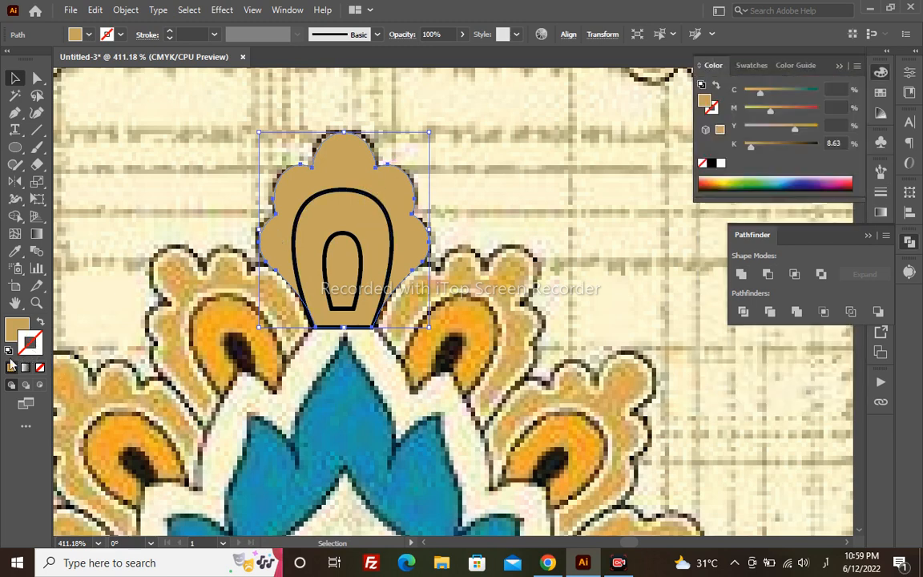
{"action": "left_click", "coordinate": [722, 164]}
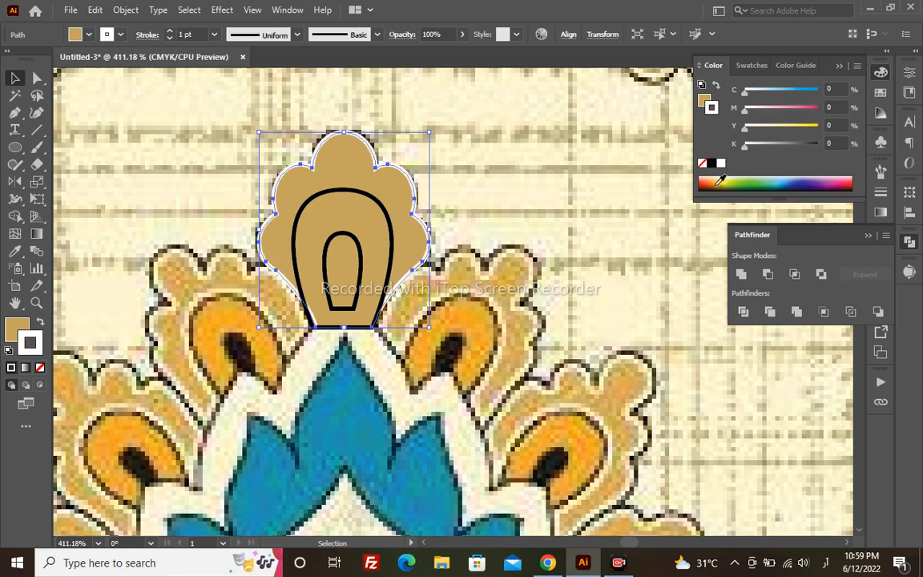
- Fill the larger petal outline with the orange sampled from the neighbouring petal in the reference image
{"action": "left_click", "coordinate": [394, 231]}
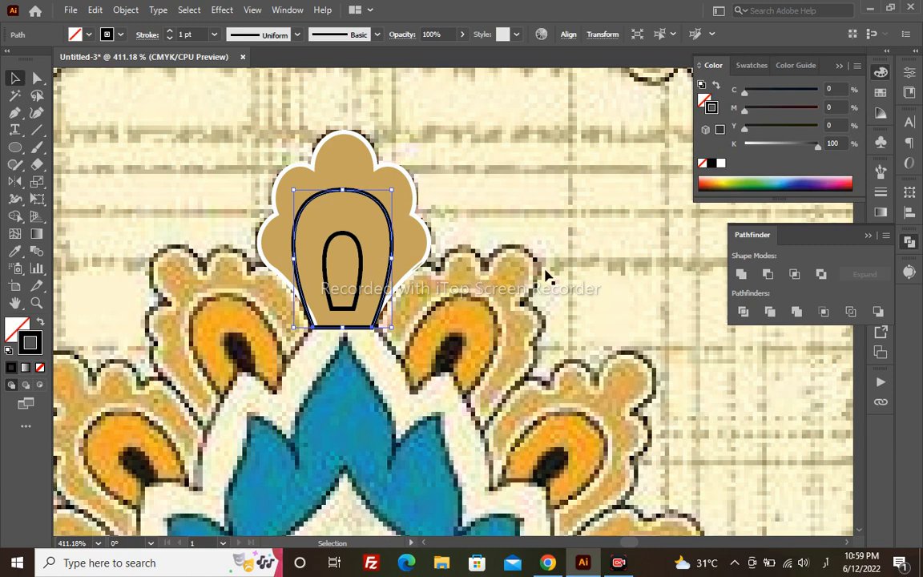
{"action": "key", "text": "i"}
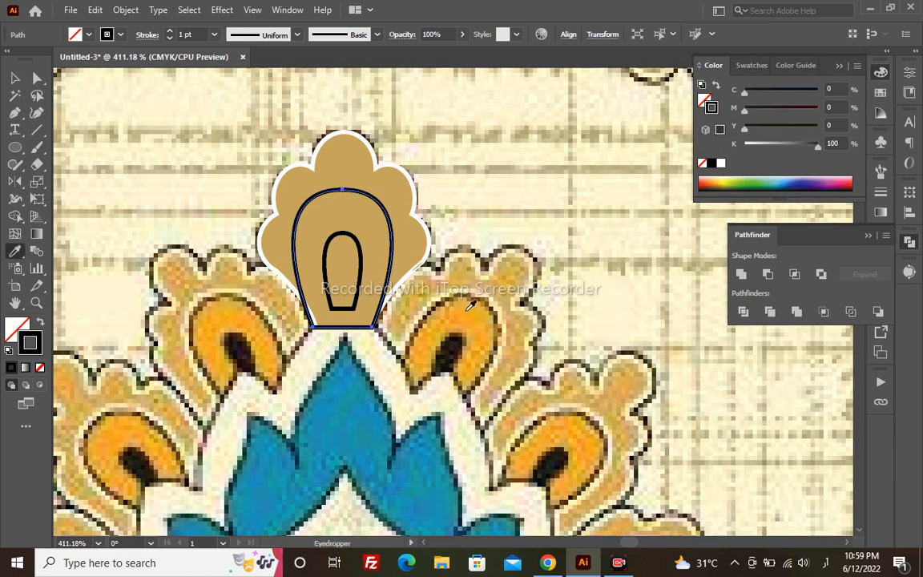
{"action": "left_click", "coordinate": [477, 309]}
- Adjust the scalloped border's tan fill to 7% cyan and 10% black
{"action": "key", "text": "a"}
{"action": "left_click", "coordinate": [396, 199]}
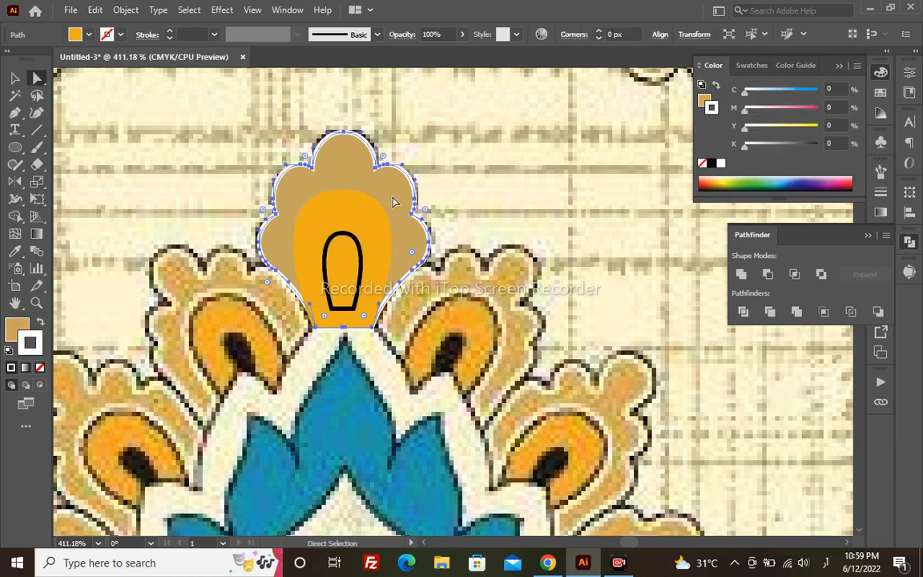
{"action": "left_click", "coordinate": [702, 103]}
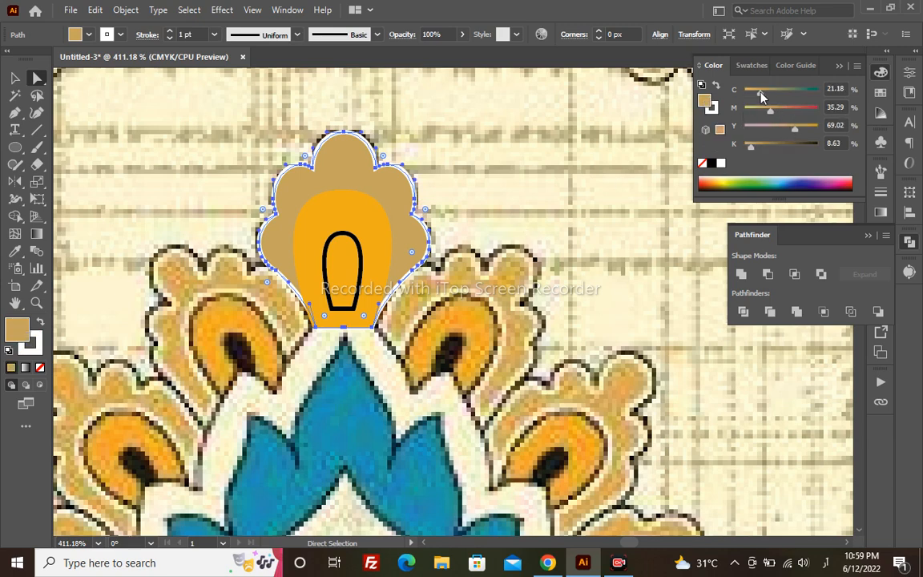
{"action": "left_click_drag", "start_coordinate": [747, 92], "coordinate": [738, 92]}
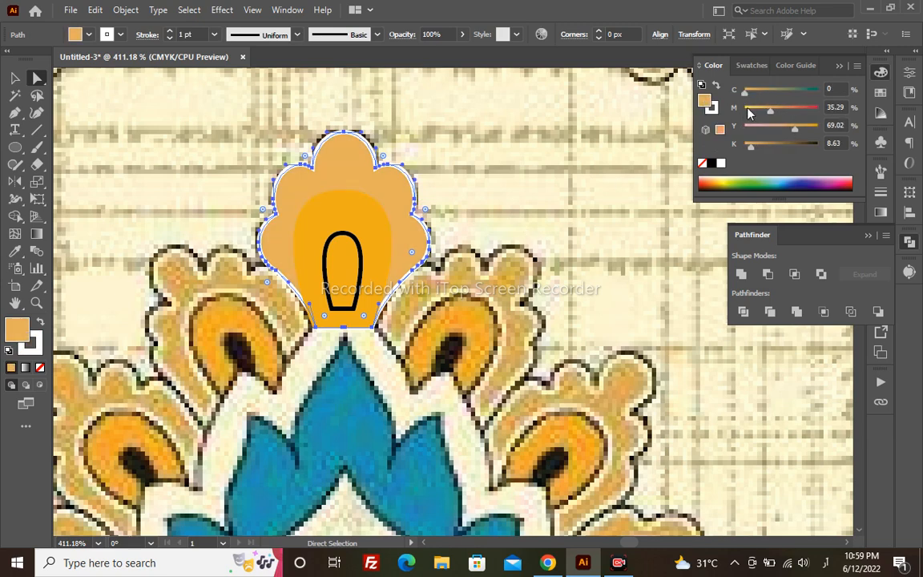
{"action": "left_click_drag", "start_coordinate": [751, 150], "coordinate": [738, 148]}
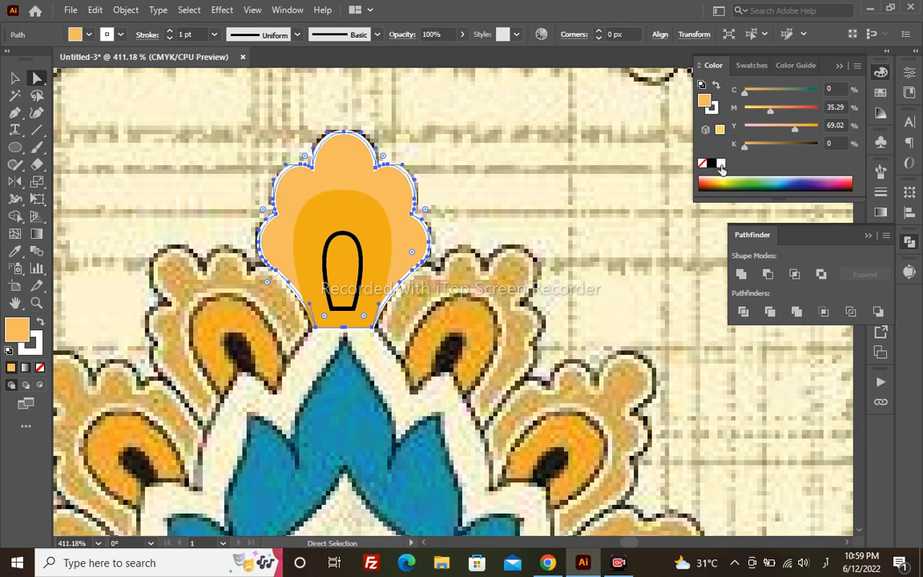
{"action": "left_click", "coordinate": [753, 147]}
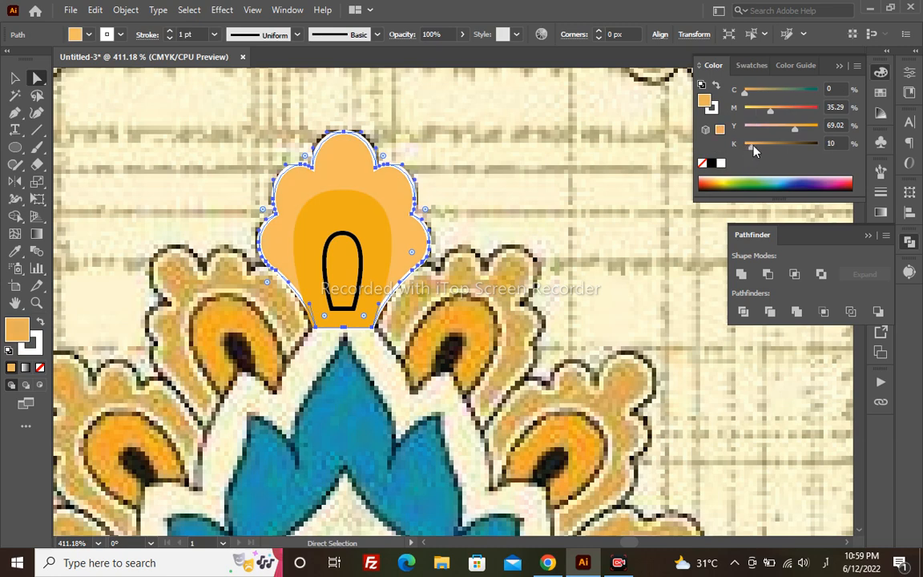
{"action": "left_click", "coordinate": [750, 92]}
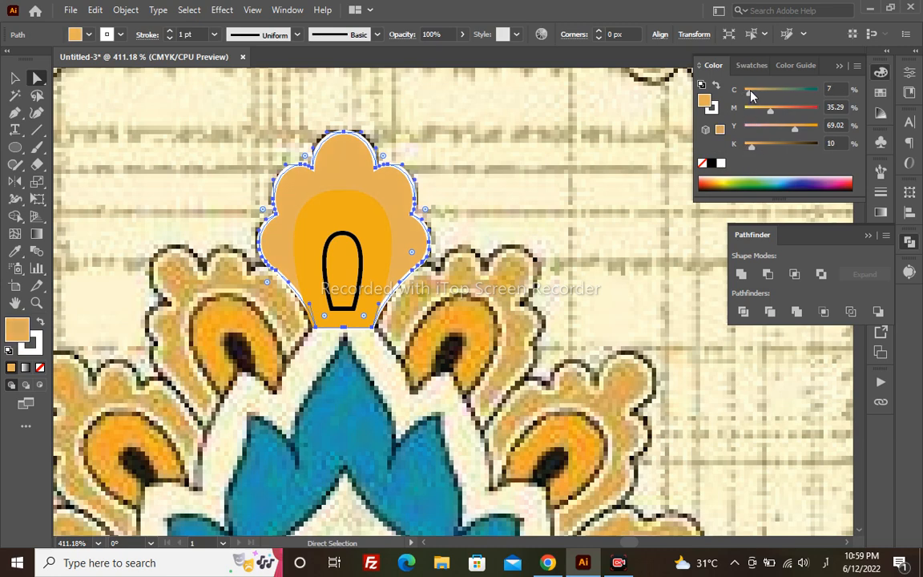
- Set the orange petal's fill to 0% cyan, 50% magenta and 100% yellow
{"action": "left_click", "coordinate": [352, 223]}
{"action": "left_click", "coordinate": [813, 85]}
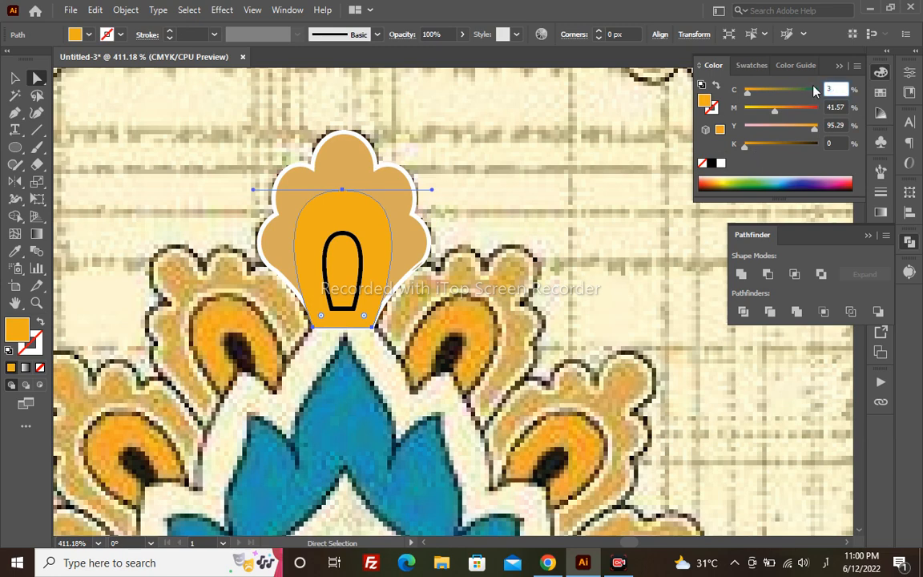
{"action": "type", "text": "0"}
{"action": "key", "text": "Tab"}
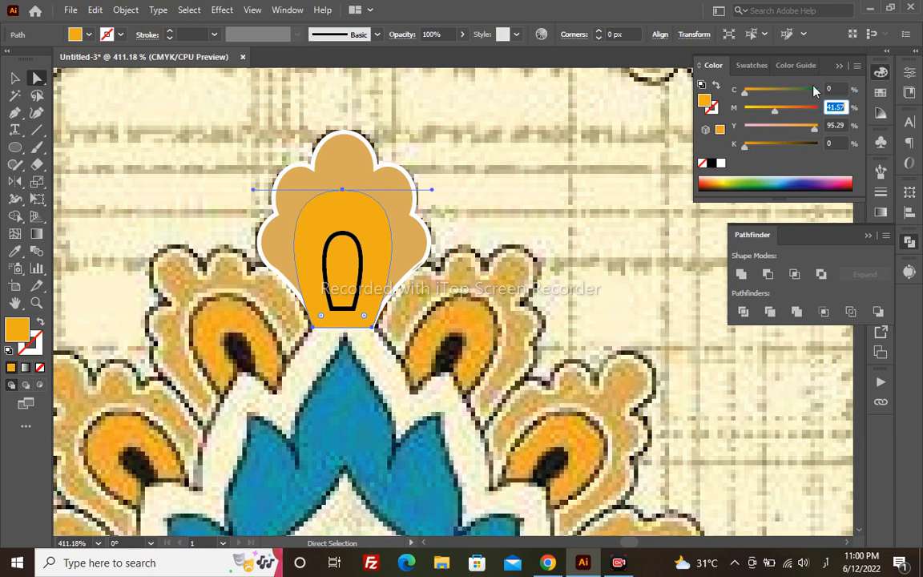
{"action": "type", "text": "50"}
{"action": "key", "text": "Tab"}
{"action": "type", "text": "100"}
{"action": "key", "text": "Return"}
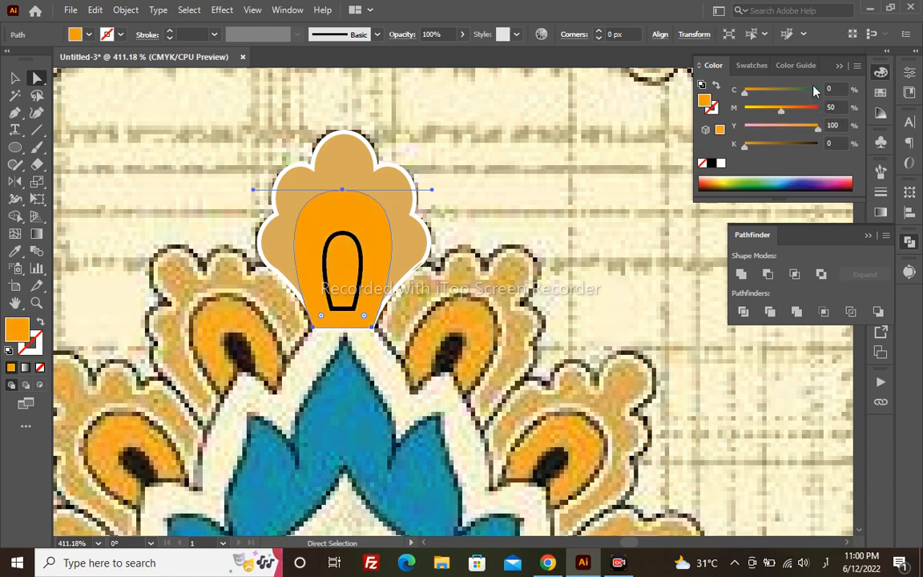
- Give the orange petal a white stroke with a weight of 0.75 pt
{"action": "left_click", "coordinate": [712, 108]}
{"action": "left_click", "coordinate": [722, 165]}
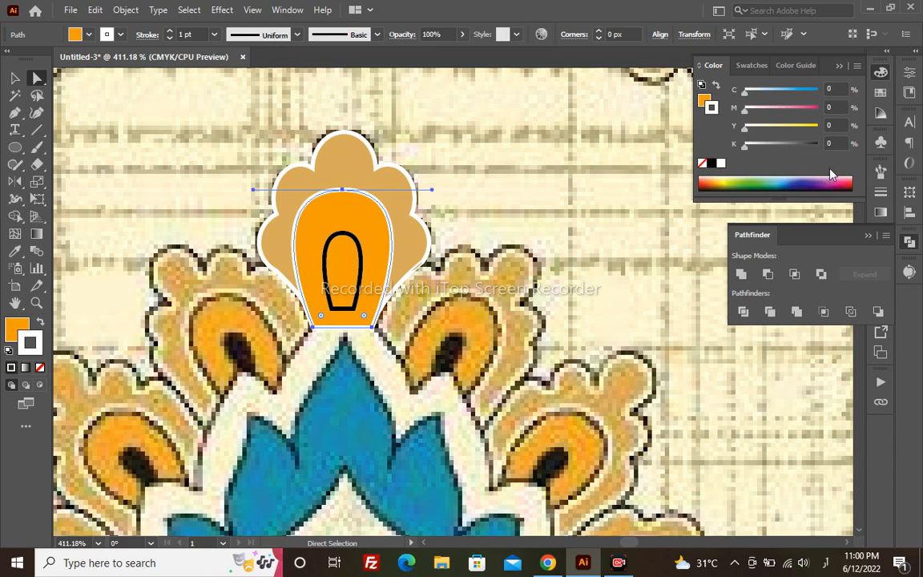
{"action": "left_click", "coordinate": [876, 195]}
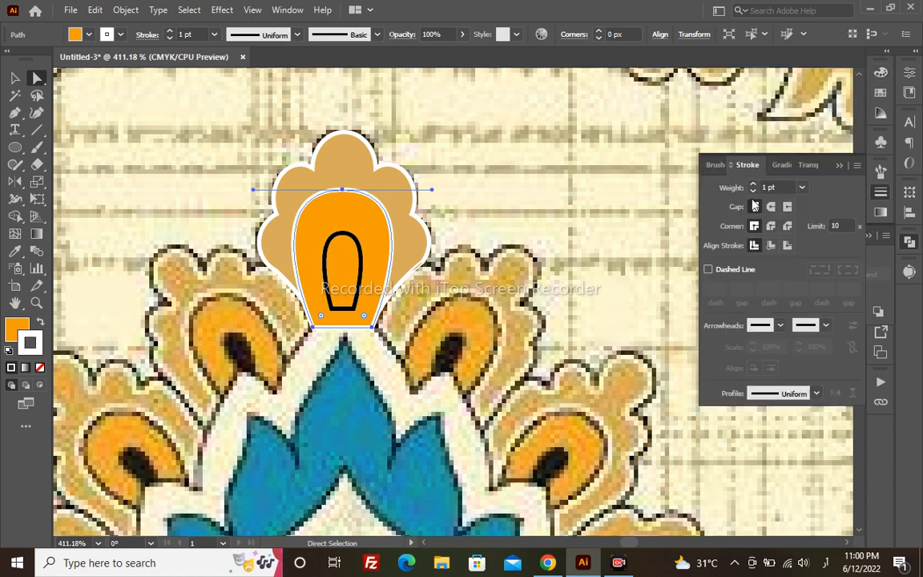
{"action": "left_click", "coordinate": [753, 191]}
{"action": "left_click", "coordinate": [754, 192]}
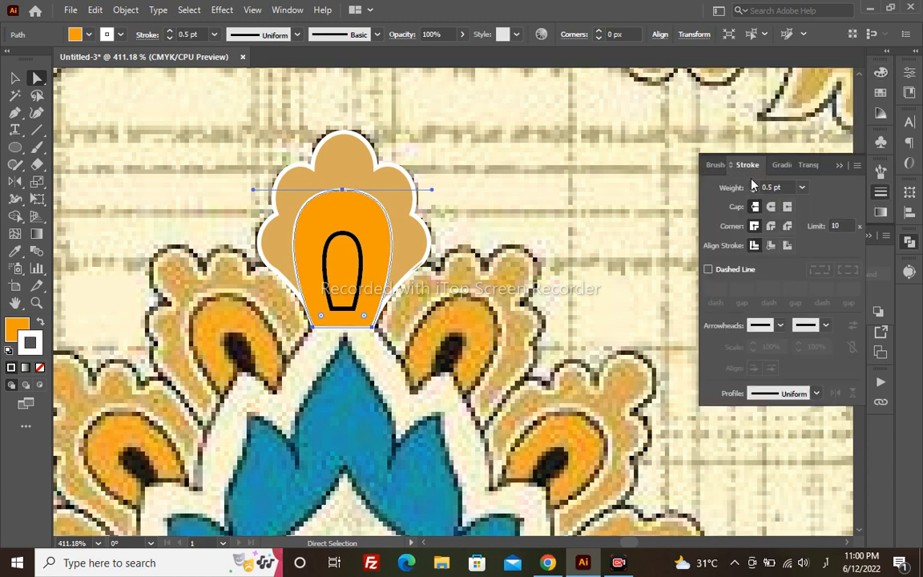
{"action": "left_click", "coordinate": [753, 184]}
{"action": "key", "text": "v"}
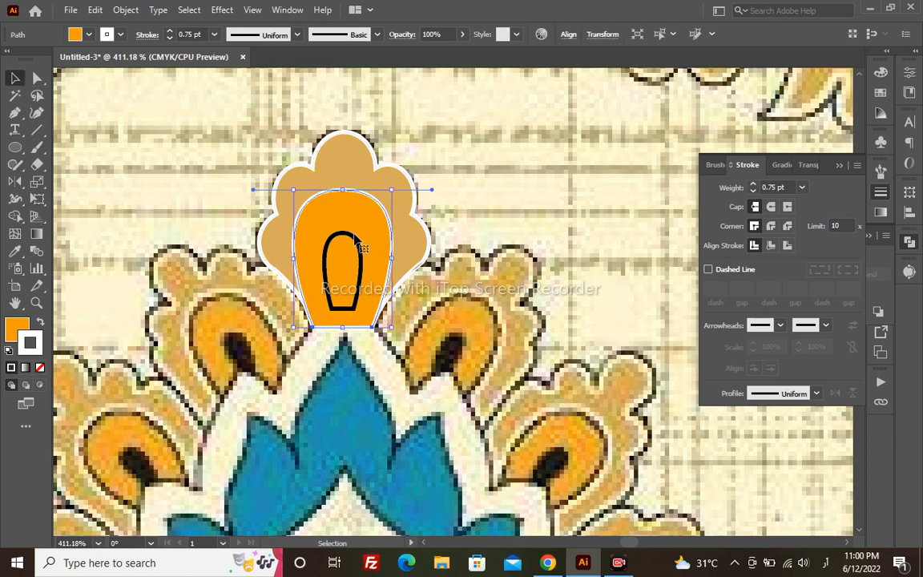
- Swap the stroke and fill of the petal's inner core outline to make it solid black
{"action": "left_click", "coordinate": [361, 250]}
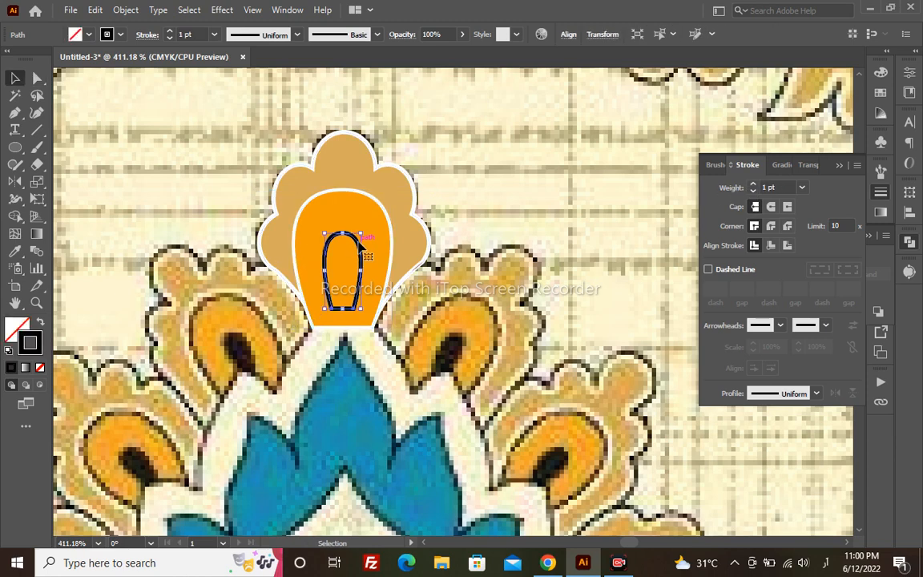
{"action": "key", "text": "shift+x"}
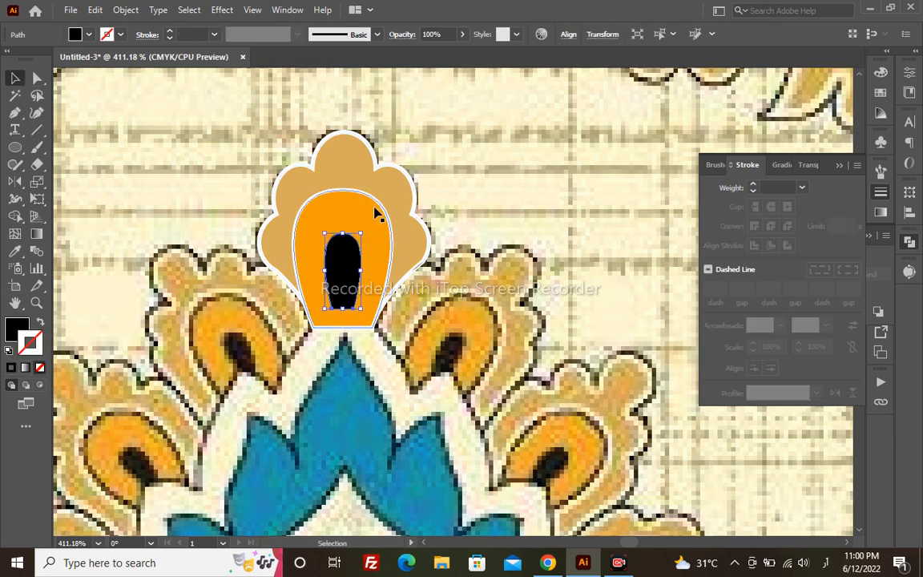
- Duplicate the orange petal's white stroke in its appearance and colour the lower of the two strokes black
{"action": "left_click", "coordinate": [375, 216]}
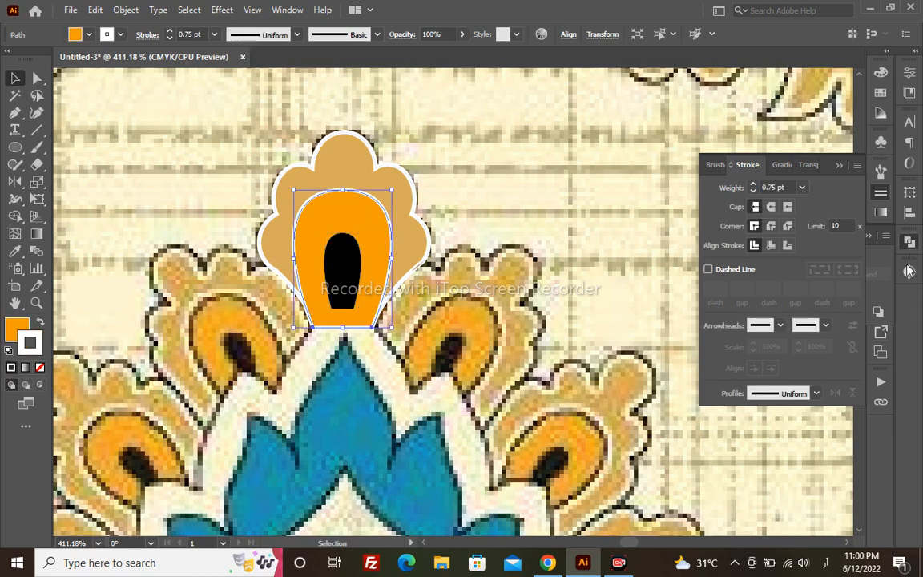
{"action": "left_click", "coordinate": [908, 271]}
{"action": "left_click", "coordinate": [884, 263]}
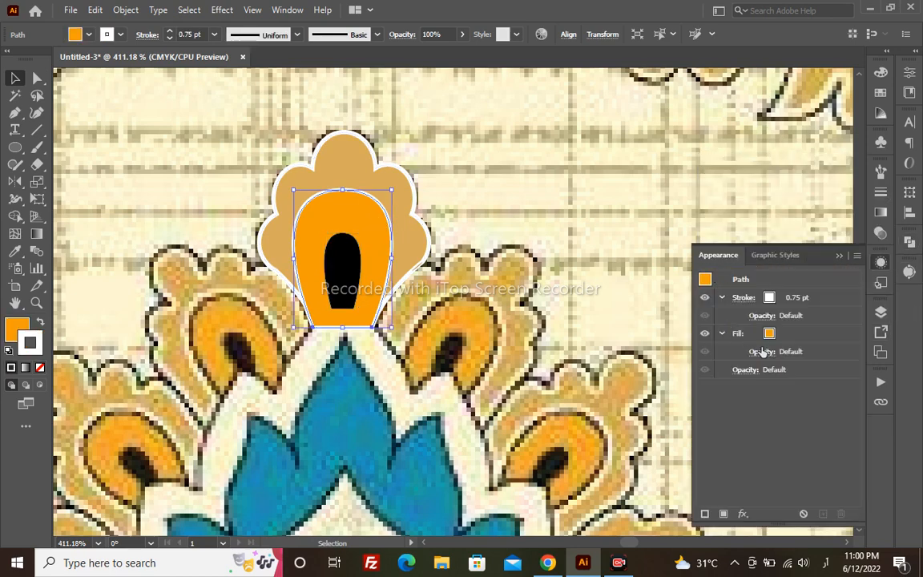
{"action": "left_click", "coordinate": [881, 265]}
{"action": "left_click", "coordinate": [881, 265]}
{"action": "left_click", "coordinate": [802, 338]}
{"action": "left_click", "coordinate": [817, 297]}
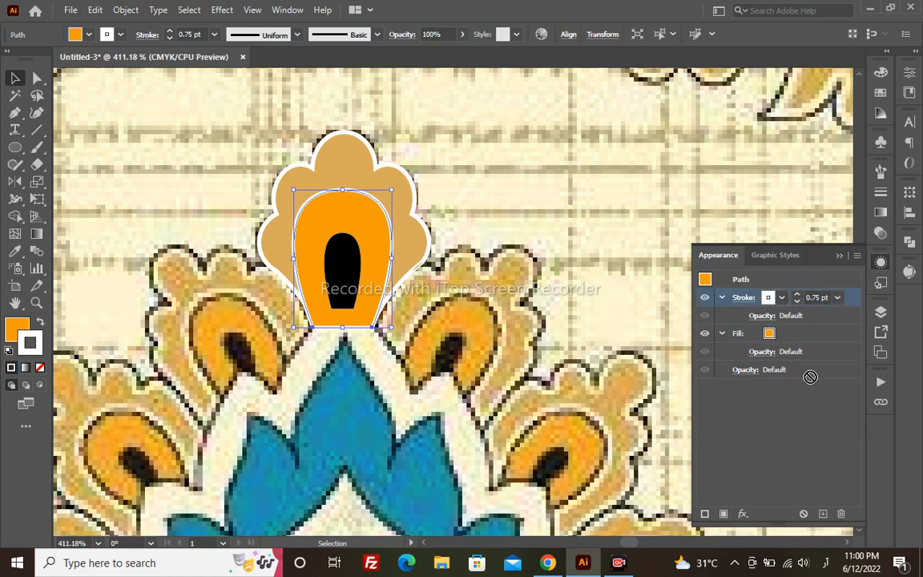
{"action": "left_click_drag", "start_coordinate": [810, 377], "coordinate": [760, 492]}
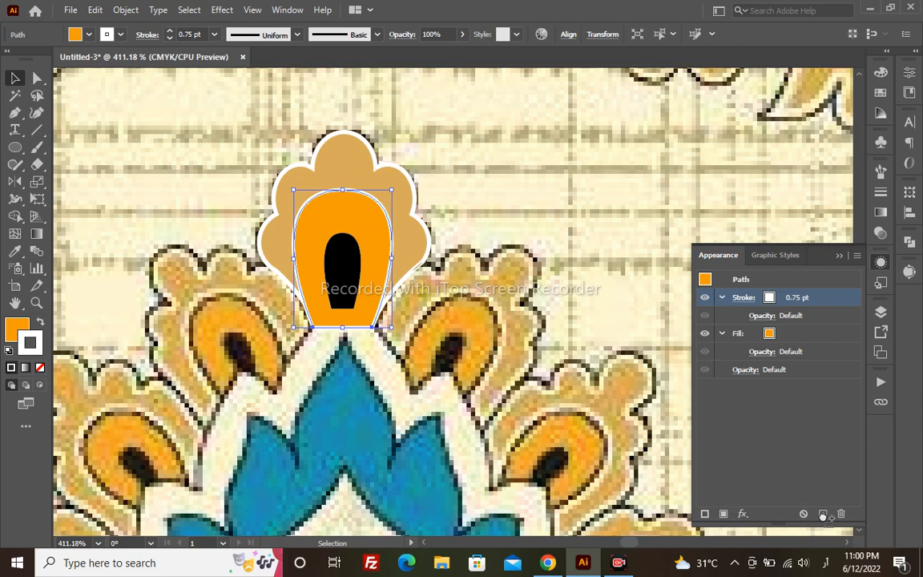
{"action": "left_click_drag", "start_coordinate": [826, 522], "coordinate": [824, 516]}
{"action": "left_click", "coordinate": [771, 333]}
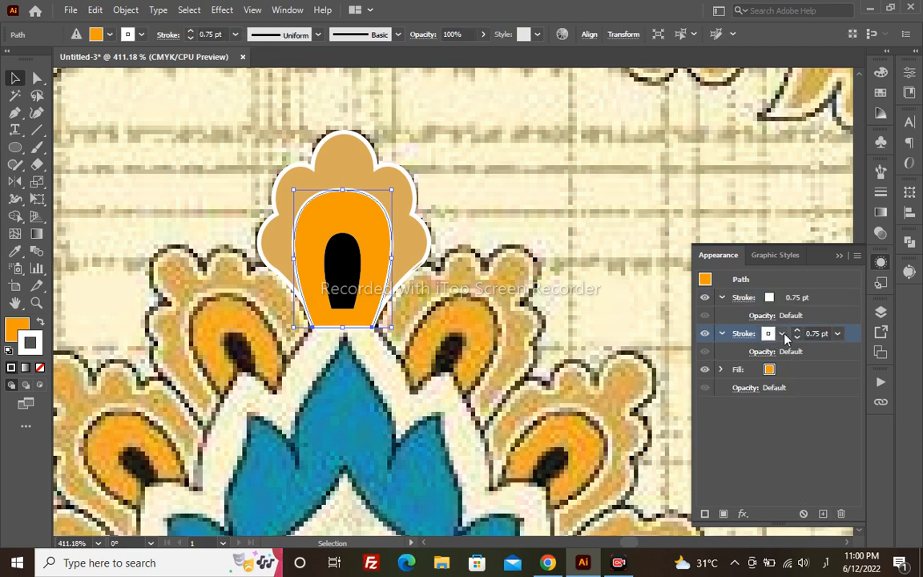
{"action": "left_click", "coordinate": [782, 334]}
{"action": "left_click", "coordinate": [657, 359]}
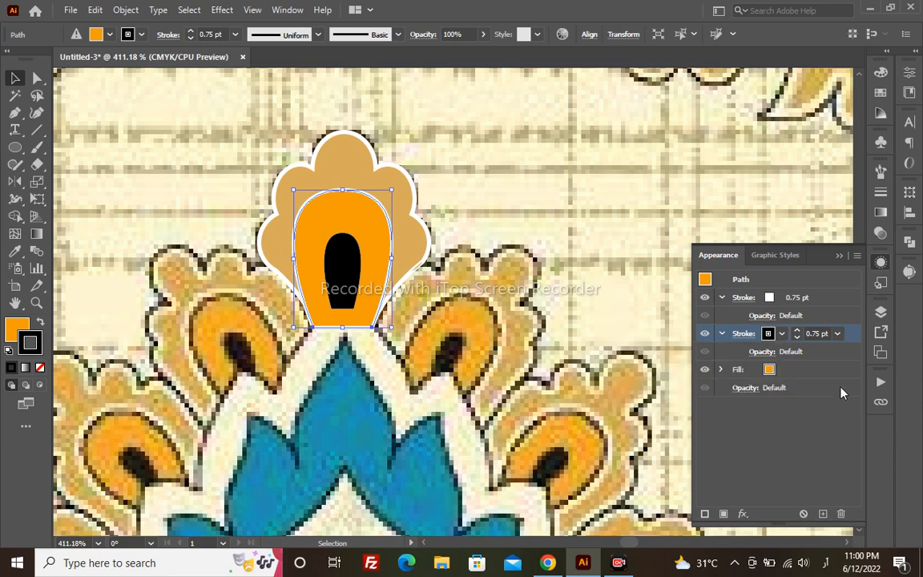
- Set the orange petal's black stroke to a weight of 1 pt and align it to the outside of the path
{"action": "left_click", "coordinate": [797, 333]}
{"action": "left_click", "coordinate": [798, 333]}
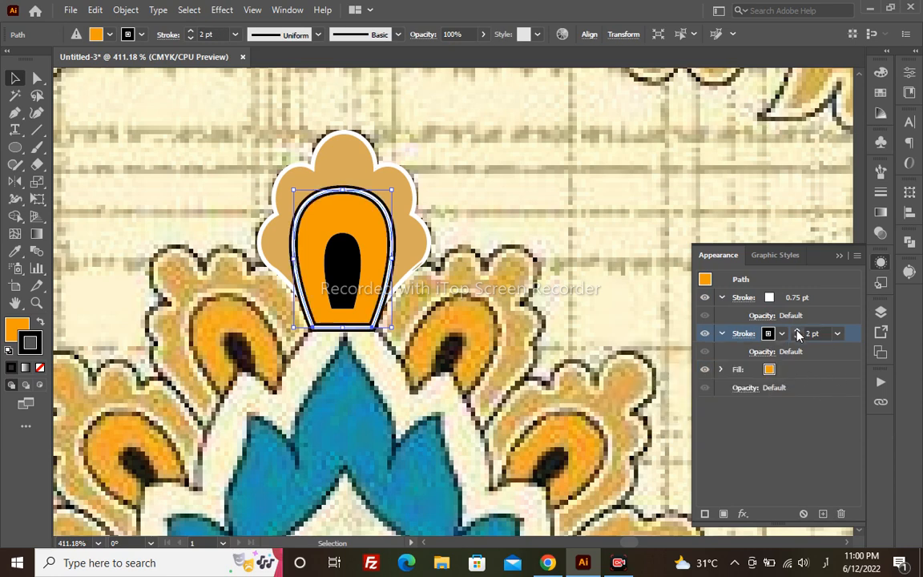
{"action": "left_click", "coordinate": [797, 333]}
{"action": "left_click", "coordinate": [798, 338]}
{"action": "left_click", "coordinate": [881, 193]}
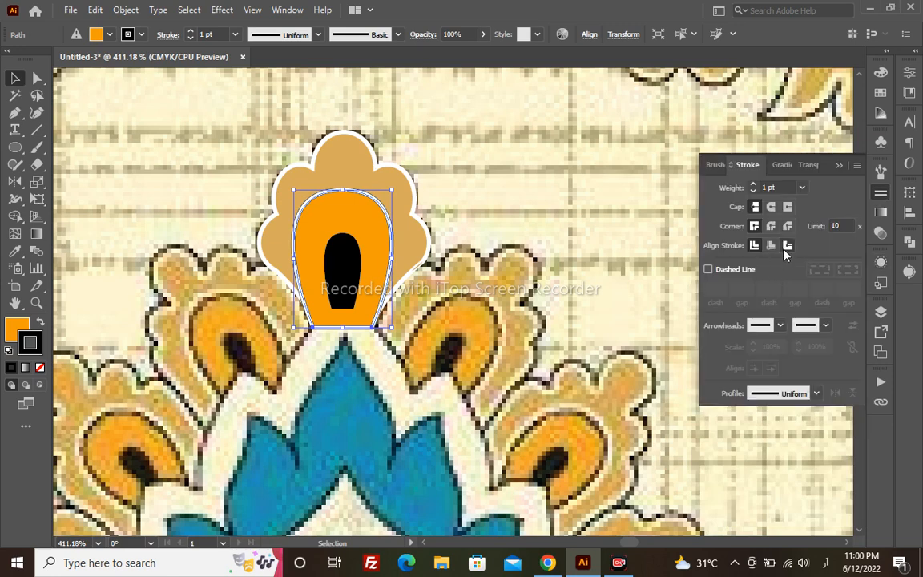
{"action": "left_click", "coordinate": [786, 246]}
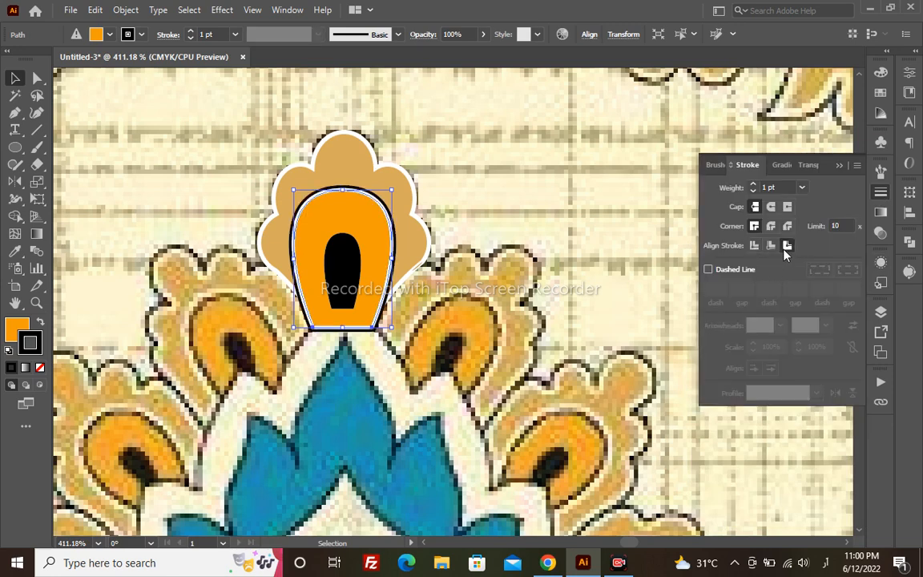
{"action": "left_click", "coordinate": [442, 235]}
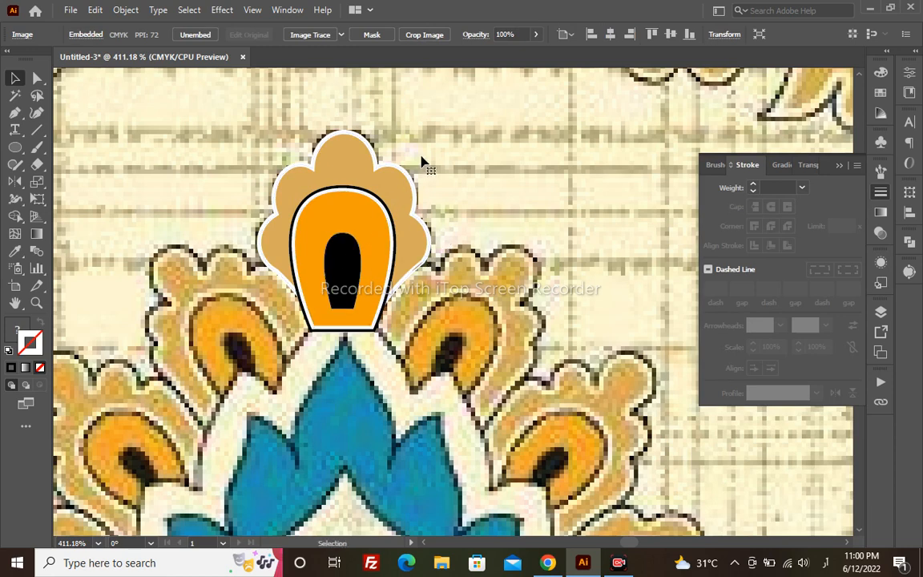
- Group the black core, the orange petal and the scalloped border of the topmost petal
{"action": "left_click", "coordinate": [343, 223]}
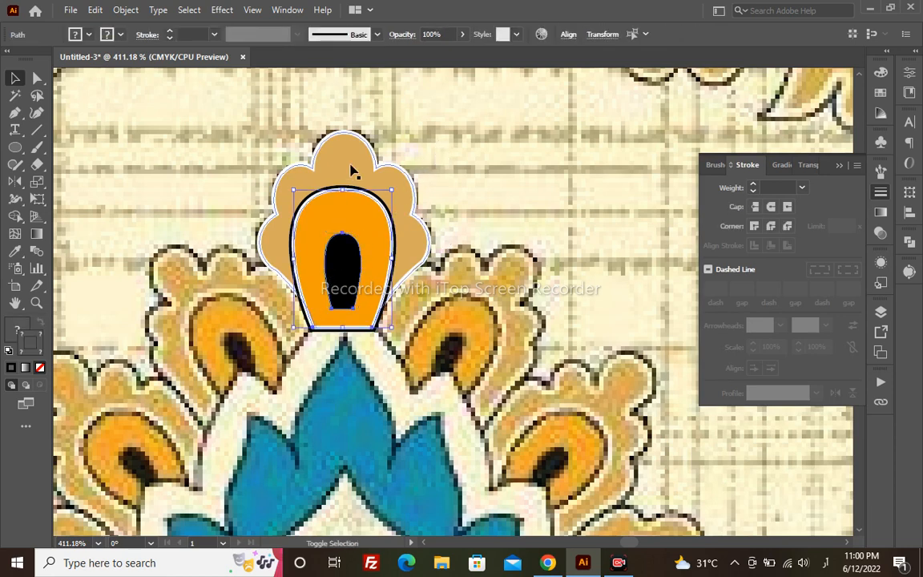
{"action": "key", "text": "ctrl+g"}
- Place a copy of the petal group over the first petal right of the top one, tilted clockwise to follow the reference
{"action": "left_click_drag", "start_coordinate": [416, 286], "coordinate": [448, 294]}
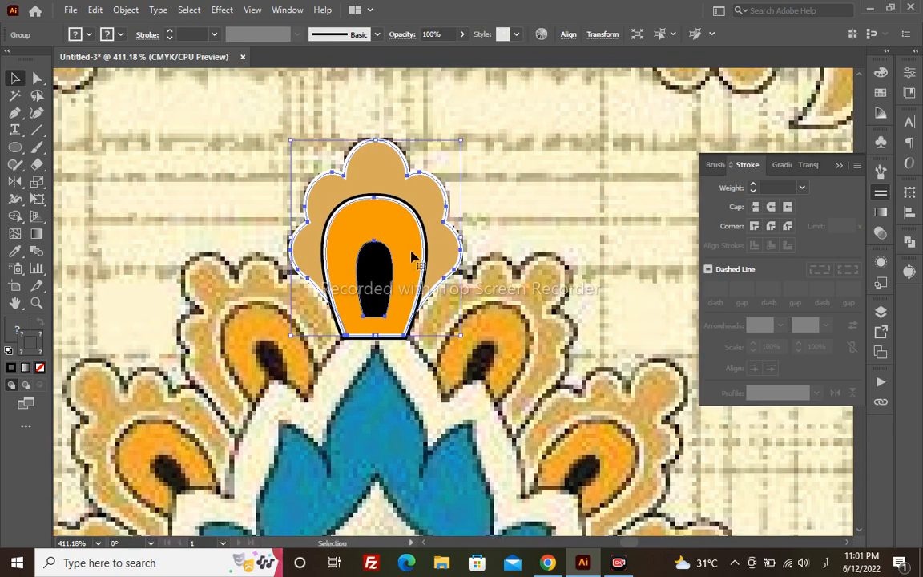
{"action": "left_click_drag", "start_coordinate": [401, 274], "coordinate": [425, 280]}
{"action": "left_click_drag", "start_coordinate": [487, 181], "coordinate": [561, 249]}
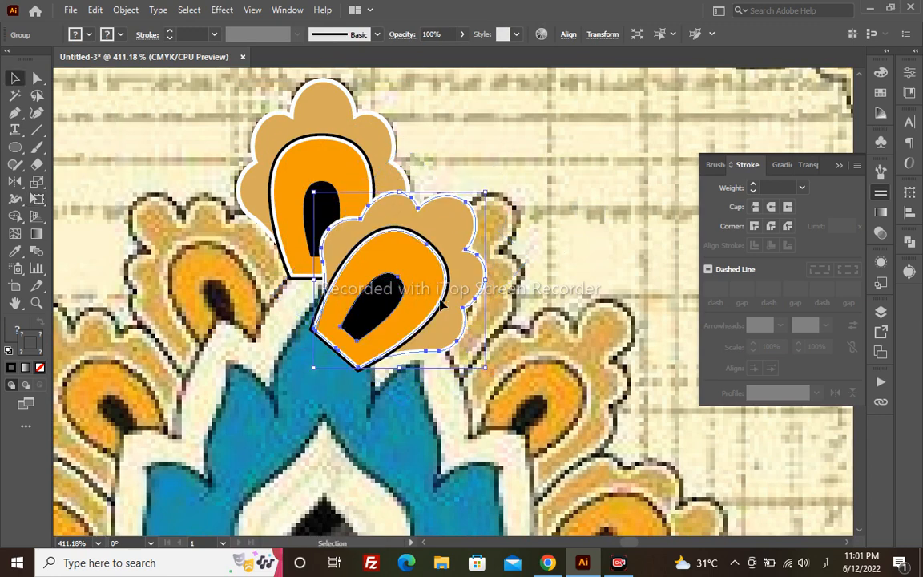
{"action": "mouse_move", "coordinate": [440, 302]}
{"action": "left_mouse_down"}
{"action": "mouse_move", "coordinate": [516, 298]}
{"action": "mouse_move", "coordinate": [451, 303]}
{"action": "left_mouse_up"}
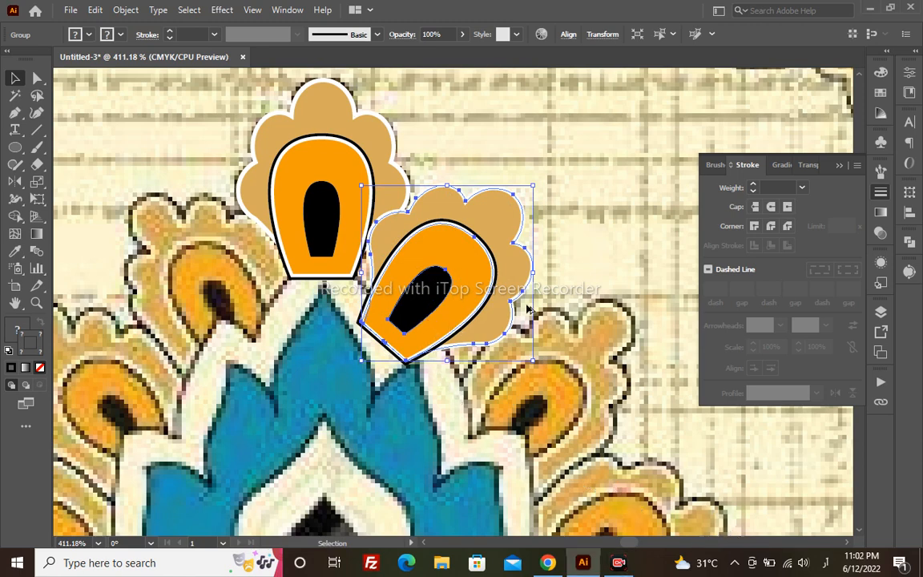
- Copy the tilted petal group onto the second petal down the motif's right side
{"action": "left_click_drag", "start_coordinate": [468, 296], "coordinate": [570, 393]}
{"action": "left_click_drag", "start_coordinate": [521, 355], "coordinate": [366, 225]}
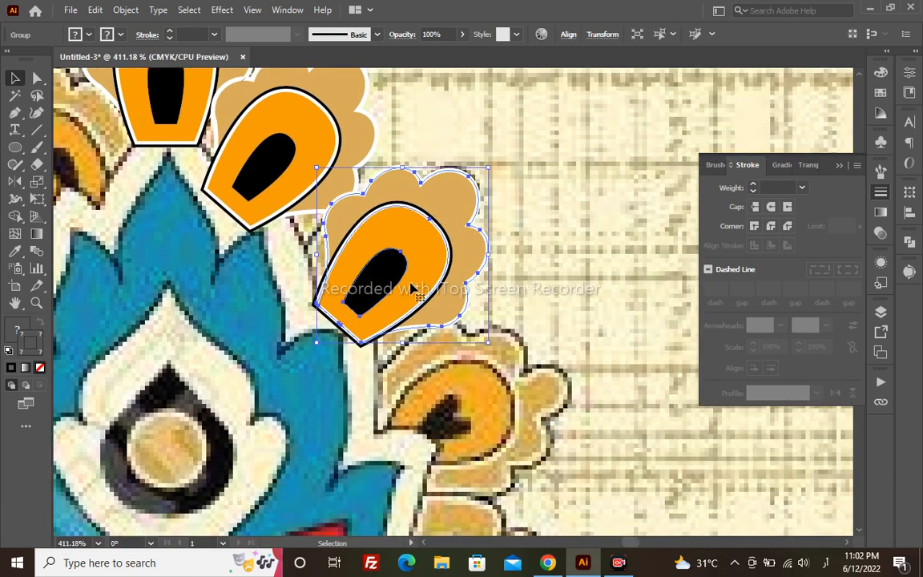
{"action": "key", "text": "e"}
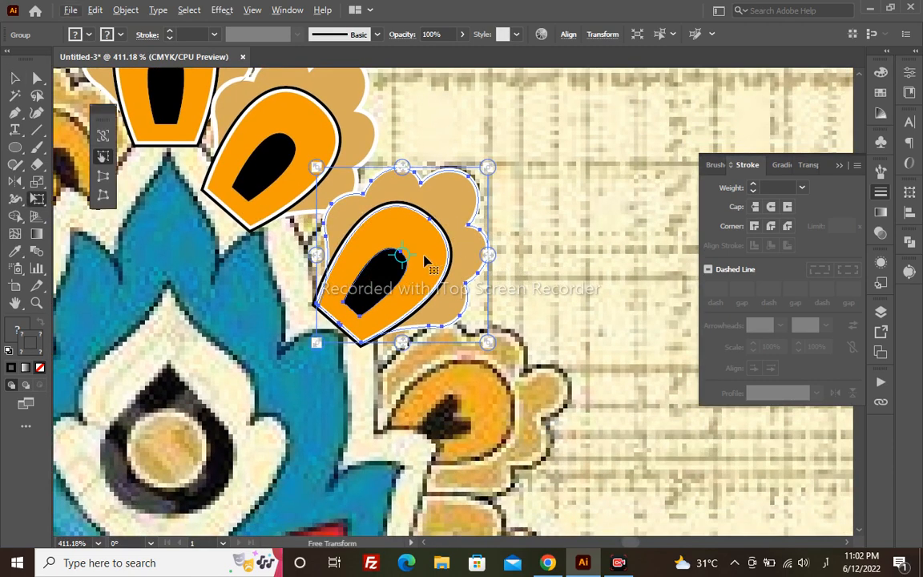
{"action": "key", "text": "space"}
{"action": "key", "text": "v"}
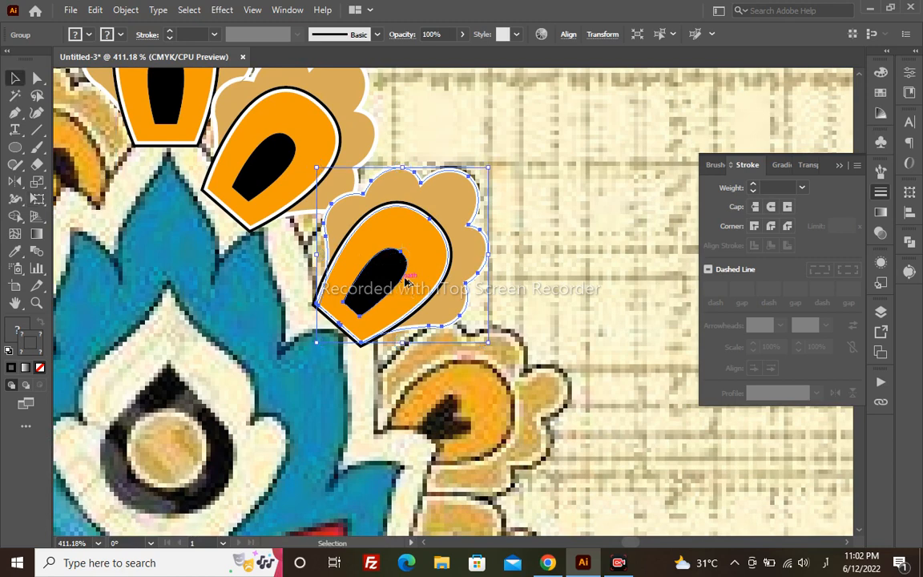
- Place another petal copy over the fourth petal down the right side, rotated to point outward and slightly downward
{"action": "left_click_drag", "start_coordinate": [432, 305], "coordinate": [476, 429]}
{"action": "key", "text": "e"}
{"action": "left_click_drag", "start_coordinate": [535, 315], "coordinate": [596, 360]}
{"action": "left_click_drag", "start_coordinate": [489, 438], "coordinate": [455, 186]}
{"action": "key", "text": "space"}
{"action": "left_click_drag", "start_coordinate": [460, 194], "coordinate": [449, 357]}
{"action": "left_click_drag", "start_coordinate": [580, 244], "coordinate": [583, 372]}
{"action": "left_click_drag", "start_coordinate": [454, 358], "coordinate": [481, 358]}
- Place a petal copy over the lowest petal on the right side, rotated to point down and right and enlarged to fit
{"action": "key", "text": "space"}
{"action": "key", "text": "v"}
{"action": "key", "text": "e"}
{"action": "left_click_drag", "start_coordinate": [590, 242], "coordinate": [621, 329]}
{"action": "left_click_drag", "start_coordinate": [498, 360], "coordinate": [481, 365]}
{"action": "key", "text": "v"}
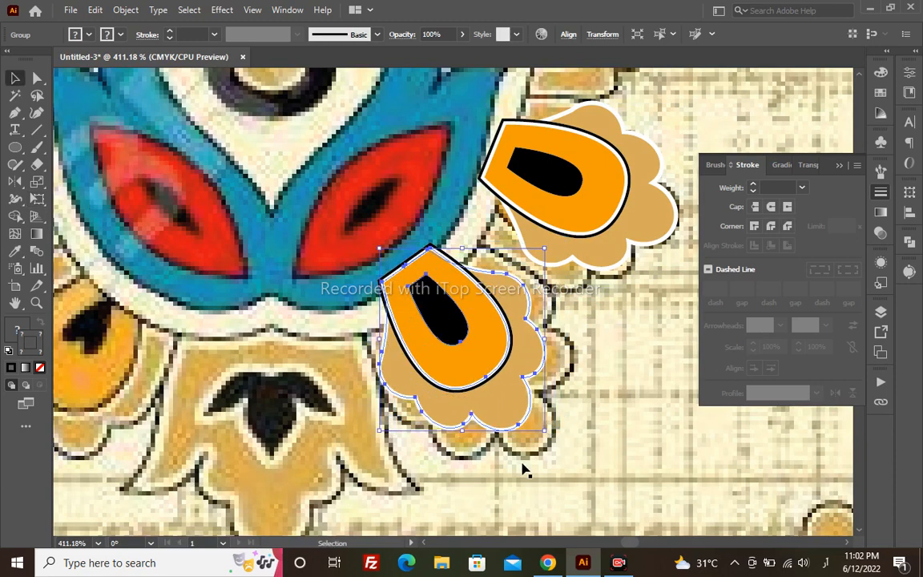
{"action": "left_click_drag", "start_coordinate": [542, 434], "coordinate": [569, 459]}
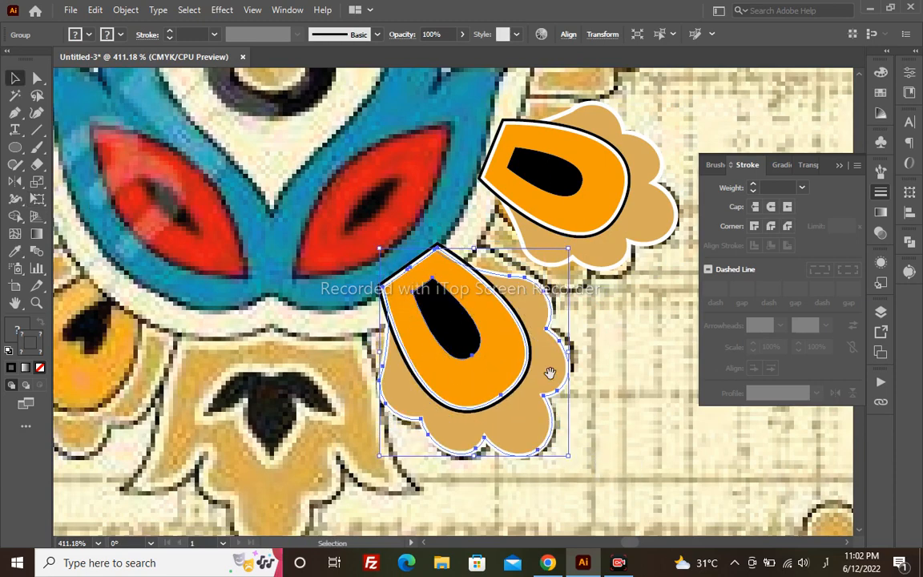
- Enlarge, reposition and slightly rotate the fourth right-hand petal copy to match the reference petal beneath it
{"action": "left_click_drag", "start_coordinate": [523, 263], "coordinate": [460, 329]}
{"action": "left_click_drag", "start_coordinate": [556, 238], "coordinate": [526, 259]}
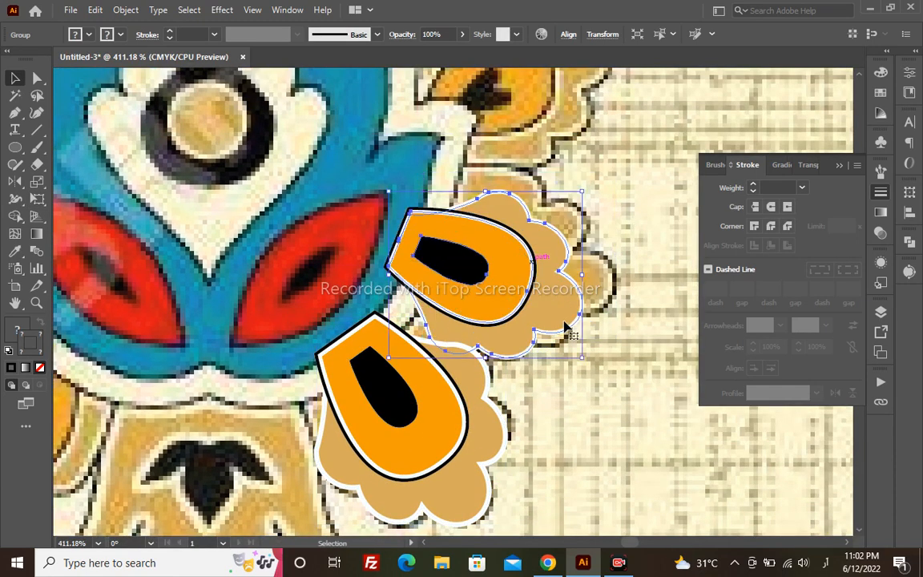
{"action": "left_click_drag", "start_coordinate": [584, 360], "coordinate": [608, 379]}
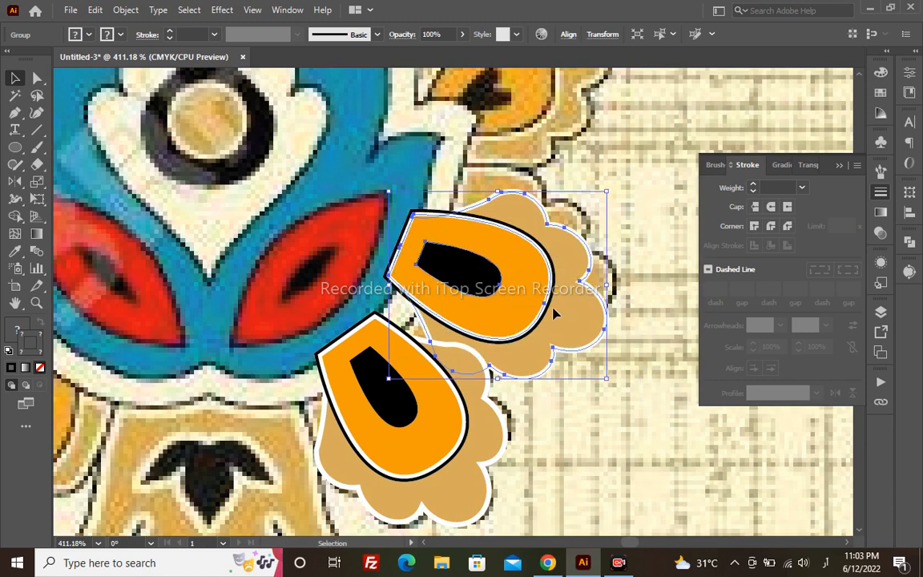
{"action": "left_click_drag", "start_coordinate": [555, 314], "coordinate": [553, 293]}
{"action": "key", "text": "e"}
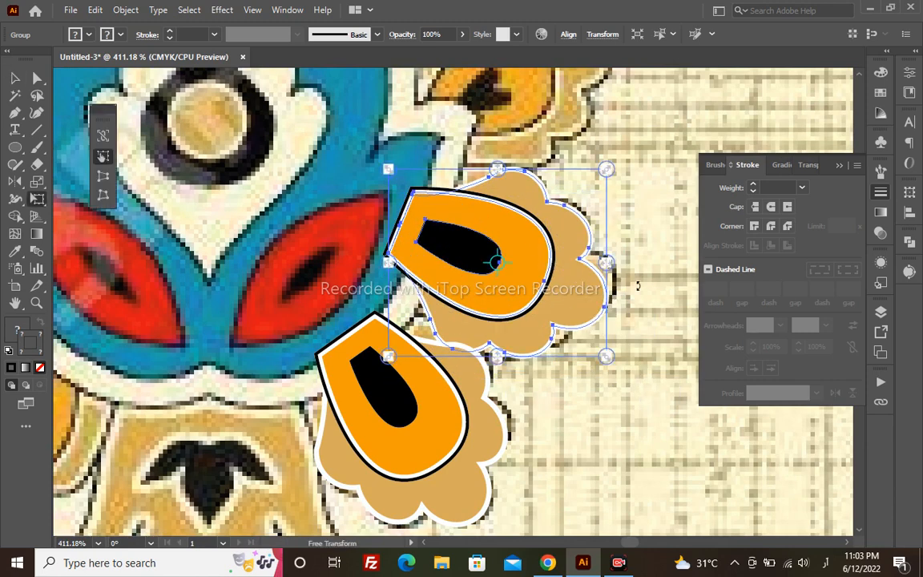
{"action": "mouse_move", "coordinate": [634, 285]}
{"action": "left_mouse_down"}
{"action": "mouse_move", "coordinate": [625, 273]}
{"action": "mouse_move", "coordinate": [633, 276]}
{"action": "left_mouse_up"}
{"action": "left_click_drag", "start_coordinate": [555, 298], "coordinate": [559, 294]}
{"action": "left_click_drag", "start_coordinate": [493, 253], "coordinate": [477, 339]}
{"action": "left_click_drag", "start_coordinate": [633, 326], "coordinate": [631, 319]}
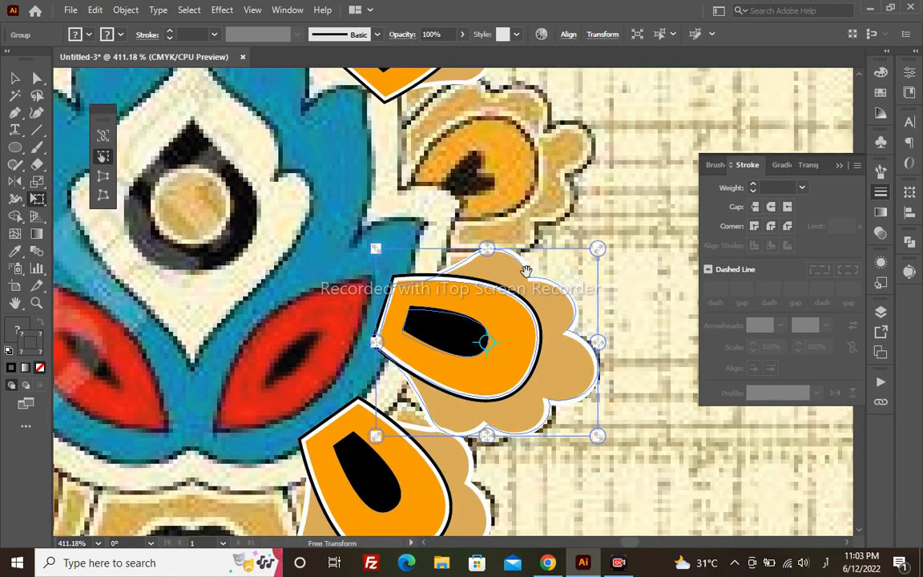
{"action": "left_click_drag", "start_coordinate": [526, 270], "coordinate": [533, 353]}
- Copy the second right-hand petal onto the uncovered third petal and rotate it clockwise to match the reference
{"action": "key", "text": "v"}
{"action": "left_click", "coordinate": [433, 148]}
{"action": "left_click_drag", "start_coordinate": [482, 117], "coordinate": [475, 236]}
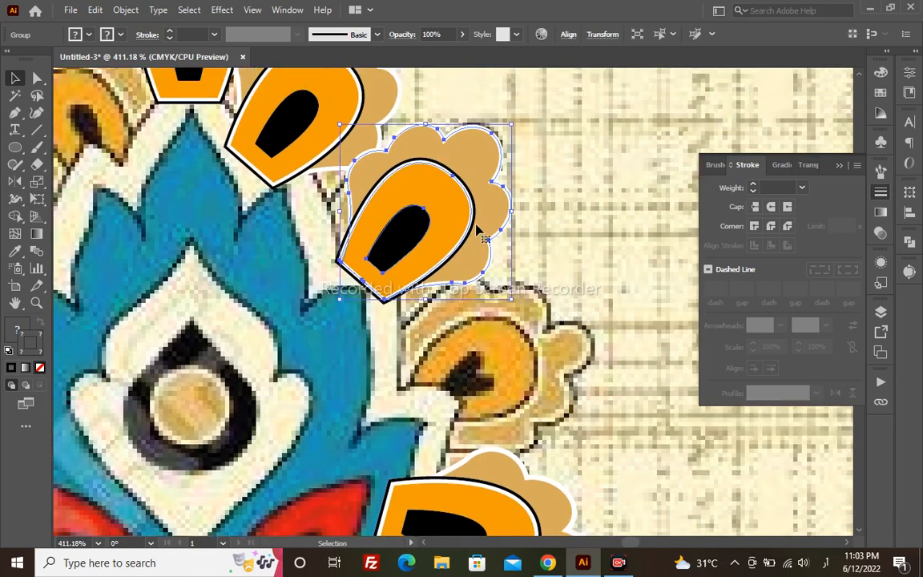
{"action": "mouse_move", "coordinate": [467, 197]}
{"action": "left_mouse_down"}
{"action": "mouse_move", "coordinate": [487, 280]}
{"action": "mouse_move", "coordinate": [522, 355]}
{"action": "left_mouse_up"}
{"action": "key", "text": "e"}
{"action": "left_click_drag", "start_coordinate": [567, 229], "coordinate": [591, 319]}
{"action": "key", "text": "v"}
{"action": "left_click_drag", "start_coordinate": [590, 281], "coordinate": [600, 280]}
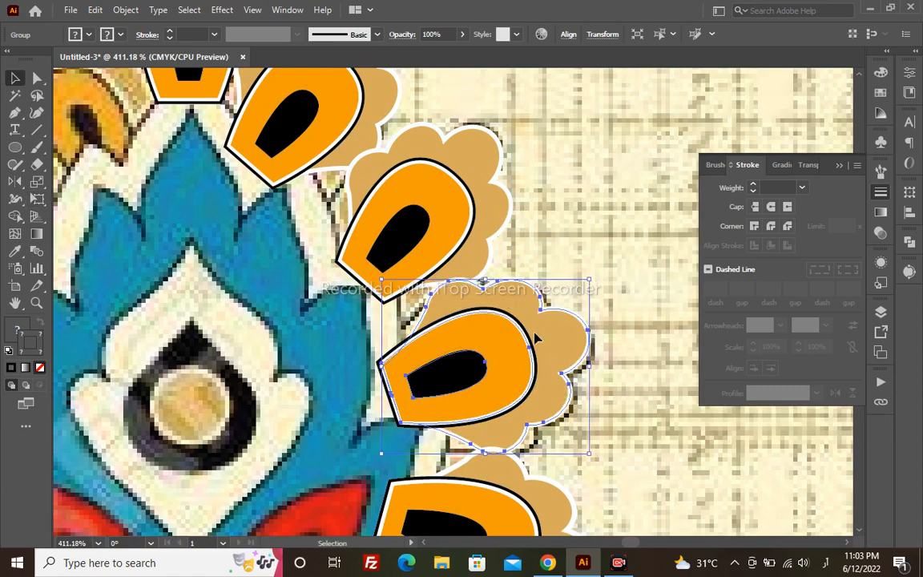
{"action": "left_click_drag", "start_coordinate": [534, 334], "coordinate": [528, 330]}
{"action": "left_click_drag", "start_coordinate": [429, 232], "coordinate": [463, 350]}
{"action": "left_click", "coordinate": [455, 307]}
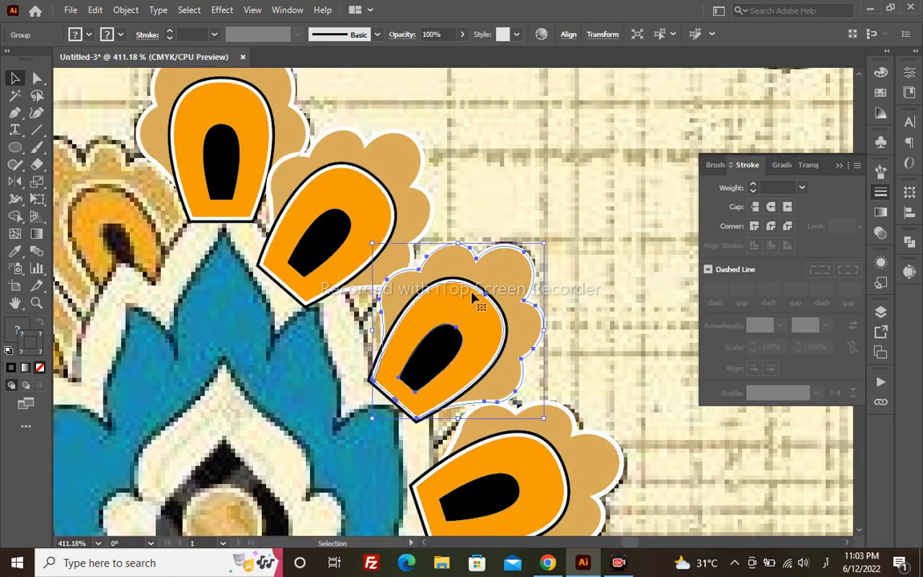
- Trace the right half of the black three-pointed leaf in the motif's bottom ornament with the Pen tool, from its lower tip to the top centre
{"action": "left_click_drag", "start_coordinate": [397, 473], "coordinate": [461, 315]}
{"action": "key", "text": "z"}
{"action": "left_click", "coordinate": [470, 390], "text": "alt"}
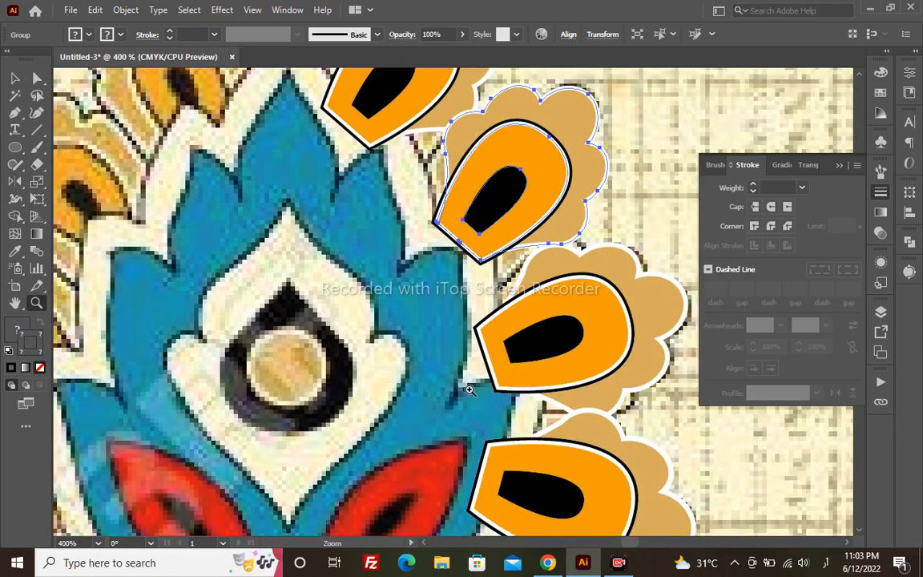
{"action": "left_click", "coordinate": [469, 390], "text": "alt"}
{"action": "scroll", "coordinate": [470, 391], "scroll_direction": "down", "scroll_amount": 3}
{"action": "key", "text": "v"}
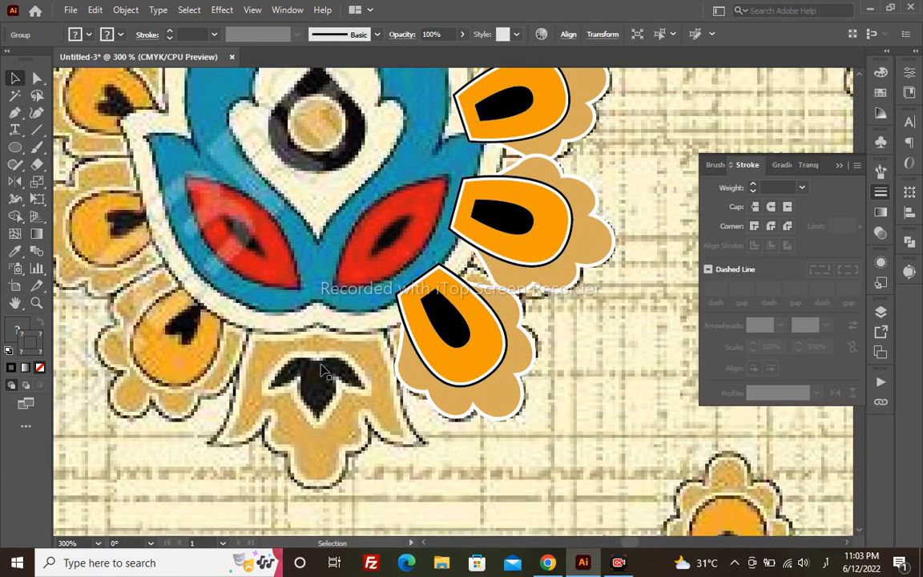
{"action": "key", "text": "z"}
{"action": "left_click_drag", "start_coordinate": [194, 307], "coordinate": [469, 503]}
{"action": "left_click_drag", "start_coordinate": [435, 320], "coordinate": [359, 311]}
{"action": "key", "text": "p"}
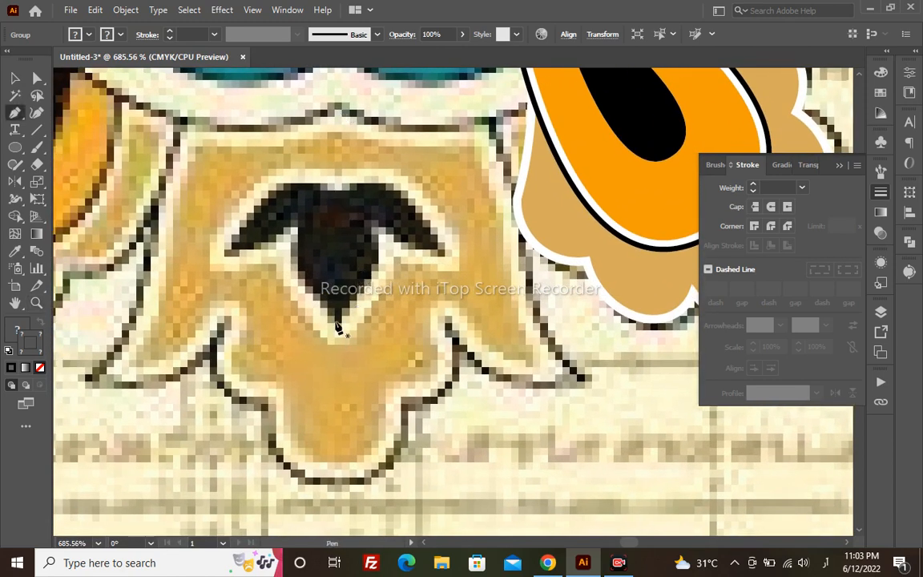
{"action": "left_click", "coordinate": [337, 328]}
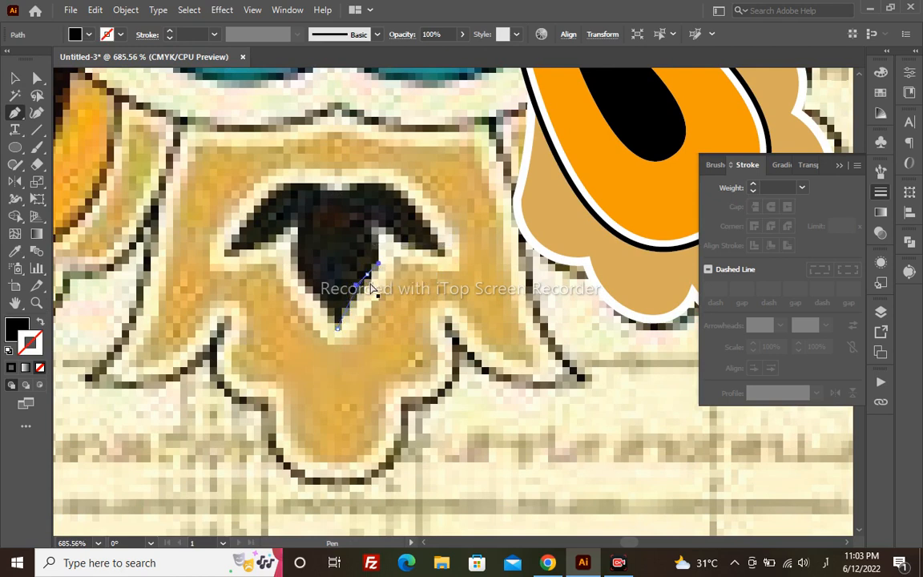
{"action": "left_click_drag", "start_coordinate": [367, 280], "coordinate": [453, 255]}
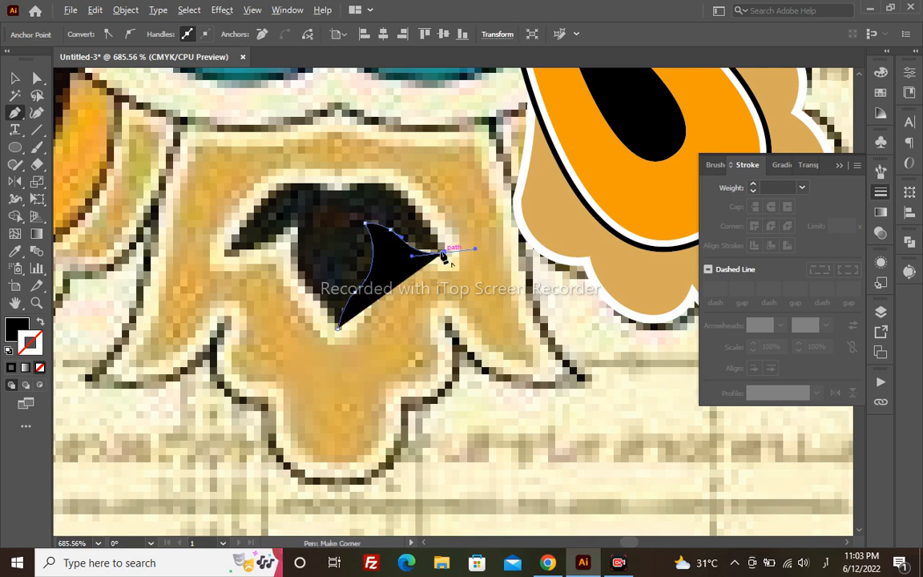
{"action": "left_click", "coordinate": [444, 253]}
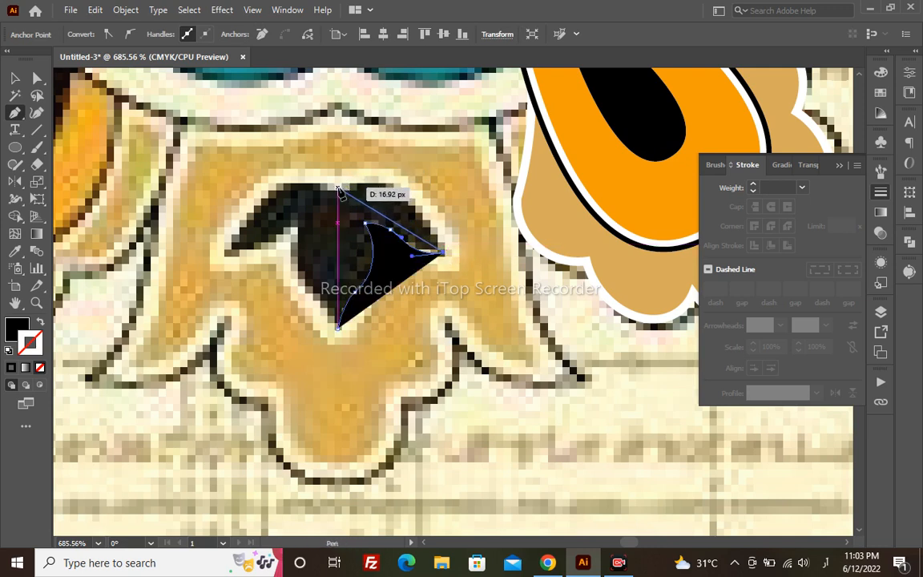
{"action": "left_click_drag", "start_coordinate": [338, 187], "coordinate": [431, 187]}
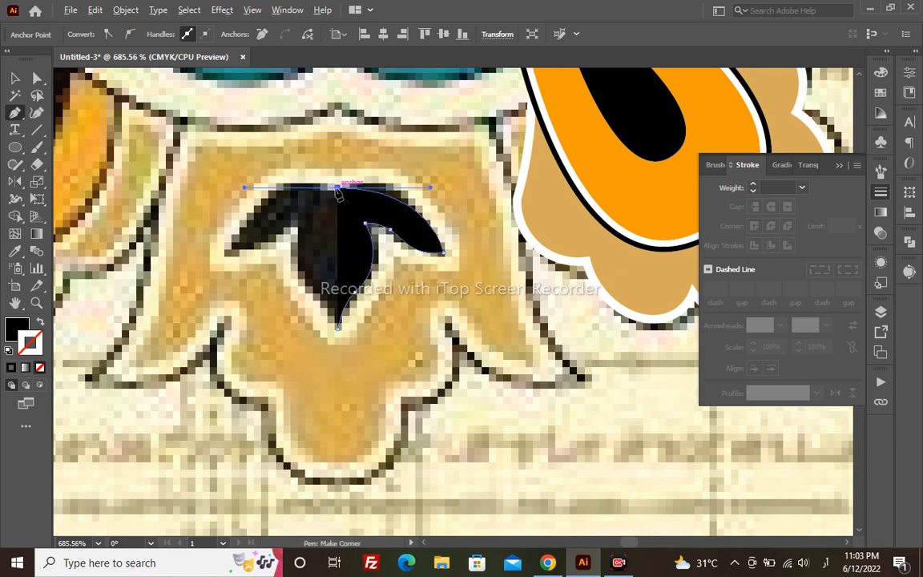
- Reflect a copy of the black leaf half across its vertical centre edge and join both halves into one shape
{"action": "key", "text": "v"}
{"action": "key", "text": "o"}
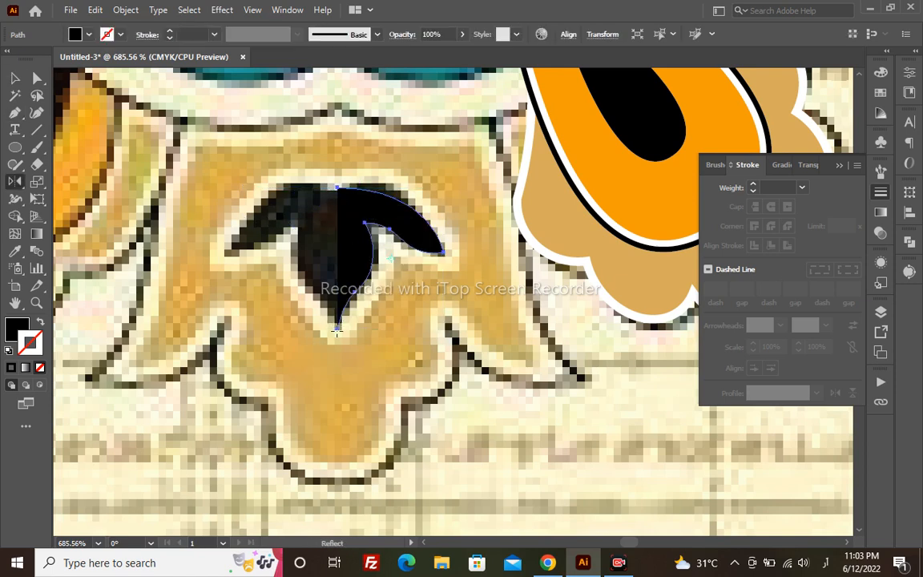
{"action": "left_click_drag", "start_coordinate": [360, 255], "coordinate": [273, 260]}
{"action": "key", "text": "v"}
{"action": "left_click", "coordinate": [357, 218], "text": "shift"}
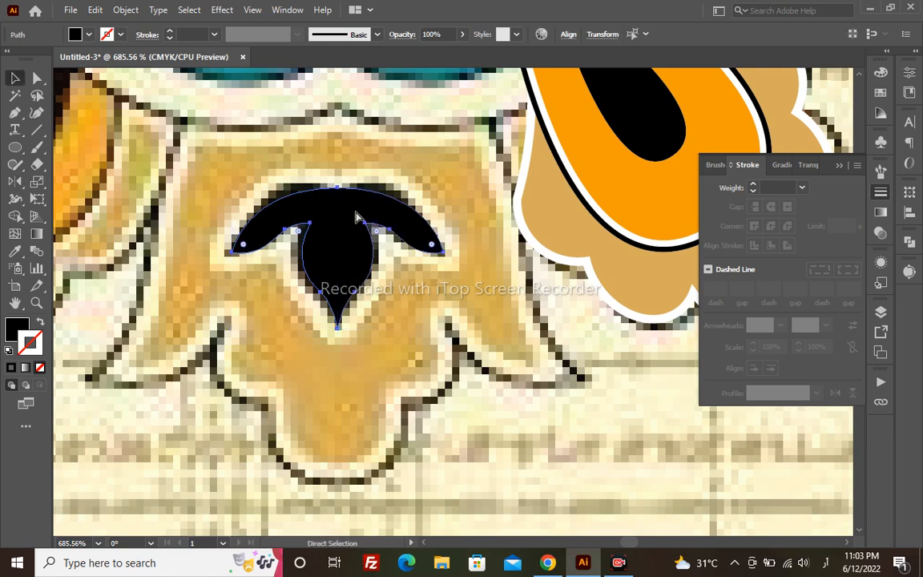
{"action": "key", "text": "v"}
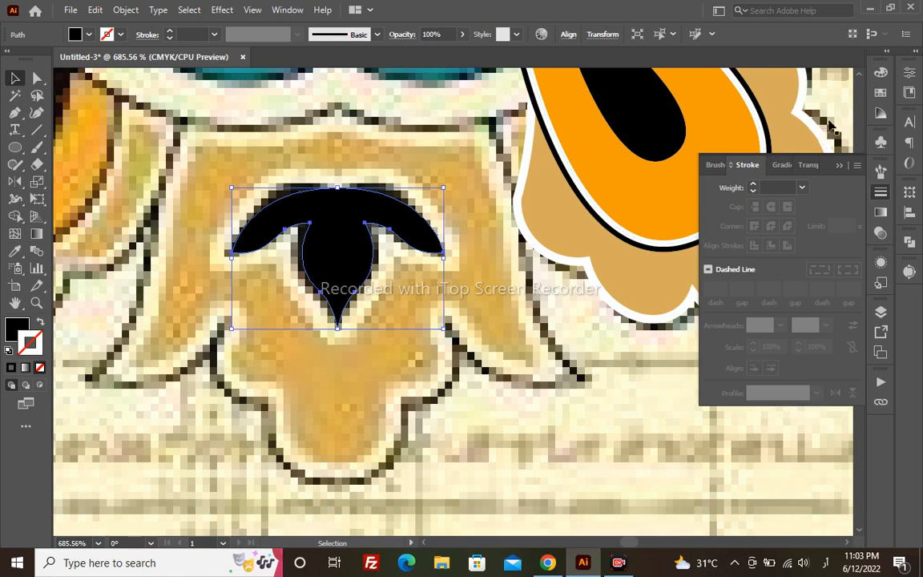
- Give the black leaf a 1 pt white stroke aligned to the outside, with round caps and round corners
{"action": "left_click", "coordinate": [879, 93]}
{"action": "left_click", "coordinate": [724, 112]}
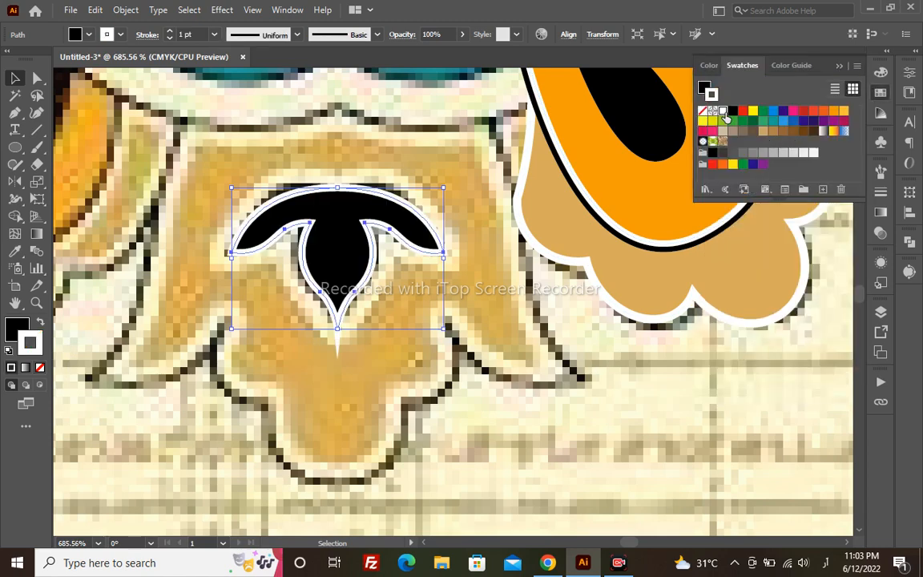
{"action": "left_click", "coordinate": [880, 191]}
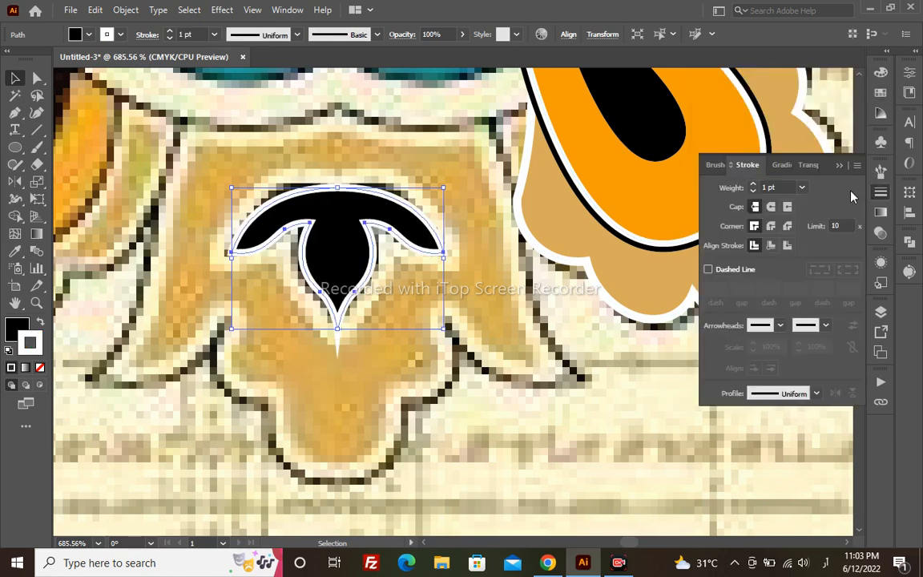
{"action": "left_click", "coordinate": [788, 246]}
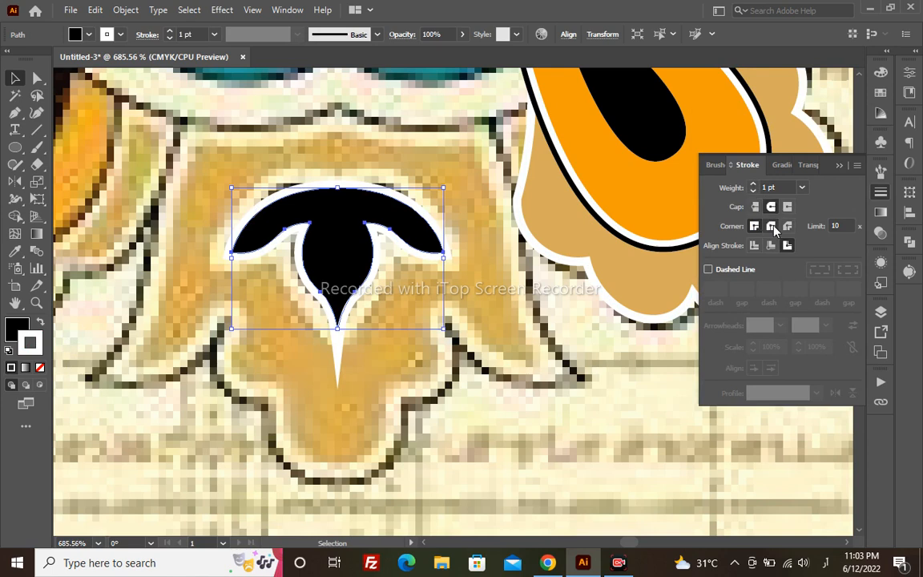
{"action": "left_click", "coordinate": [773, 228]}
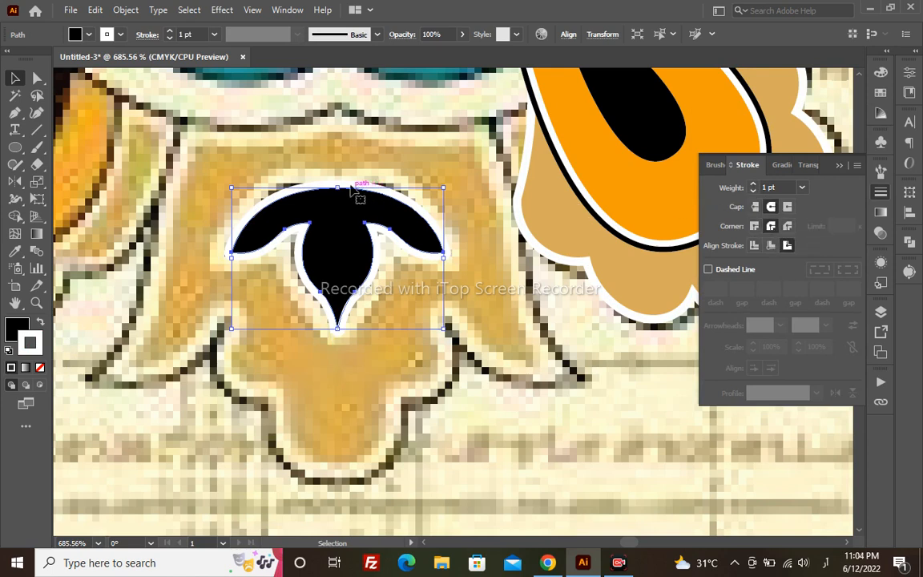
- Enlarge the black leaf slightly to match the leaf in the reference image
{"action": "left_click", "coordinate": [440, 191]}
{"action": "left_click", "coordinate": [392, 223], "text": "ctrl"}
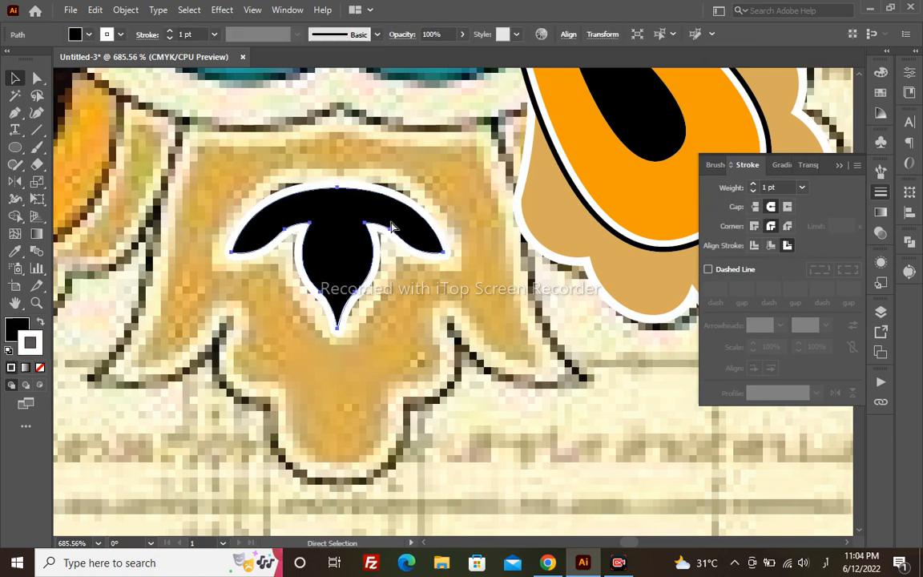
{"action": "left_click", "coordinate": [424, 215]}
{"action": "left_click", "coordinate": [406, 227]}
{"action": "left_click_drag", "start_coordinate": [446, 186], "coordinate": [456, 181]}
- Trace the right half of the bottom ornament's outer outline with the Pen tool, from its upper right corner to the bottom centre
{"action": "key", "text": "space"}
{"action": "left_click_drag", "start_coordinate": [401, 255], "coordinate": [409, 208]}
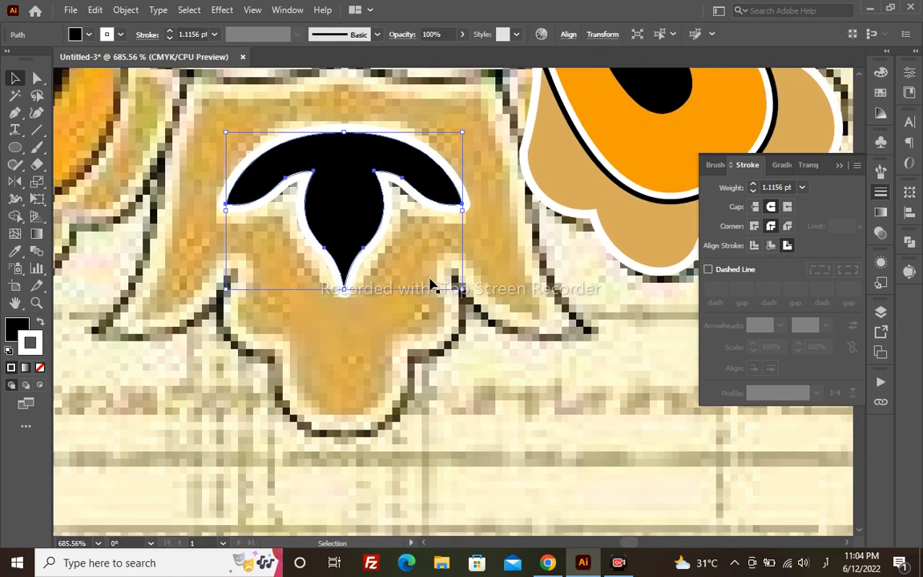
{"action": "key", "text": "space"}
{"action": "left_click_drag", "start_coordinate": [441, 245], "coordinate": [424, 303]}
{"action": "key", "text": "p"}
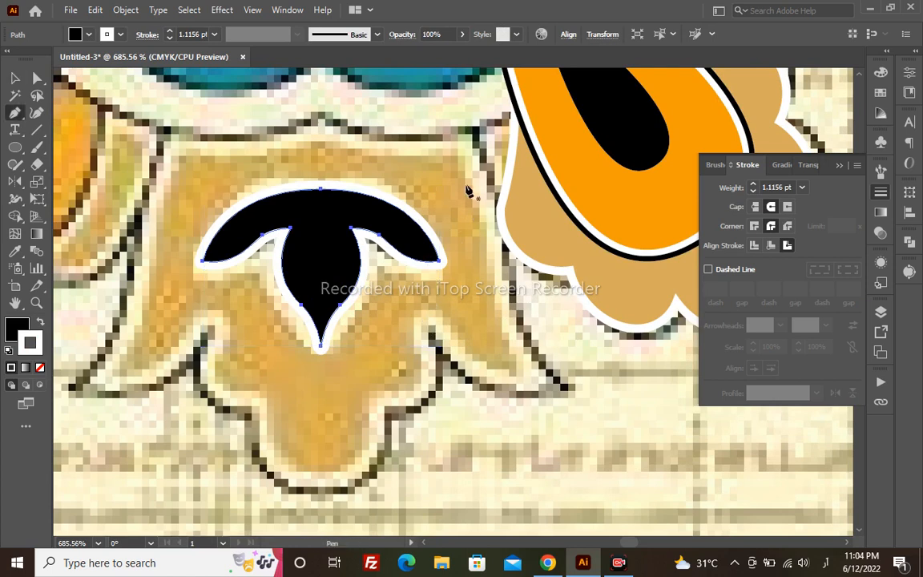
{"action": "left_click", "coordinate": [465, 109]}
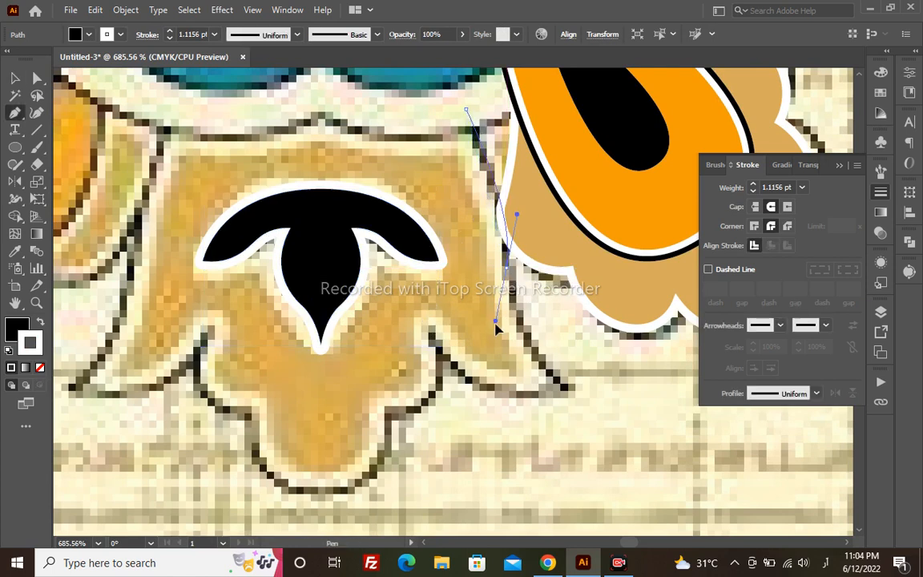
{"action": "left_click_drag", "start_coordinate": [507, 197], "coordinate": [505, 241]}
{"action": "left_click_drag", "start_coordinate": [571, 390], "coordinate": [385, 255]}
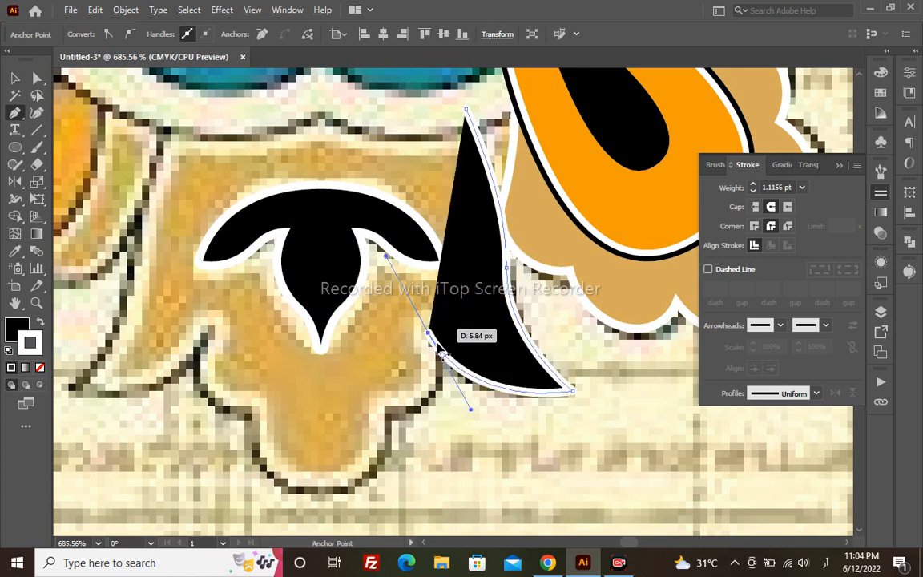
{"action": "left_click", "coordinate": [429, 333]}
{"action": "left_click_drag", "start_coordinate": [388, 413], "coordinate": [307, 425]}
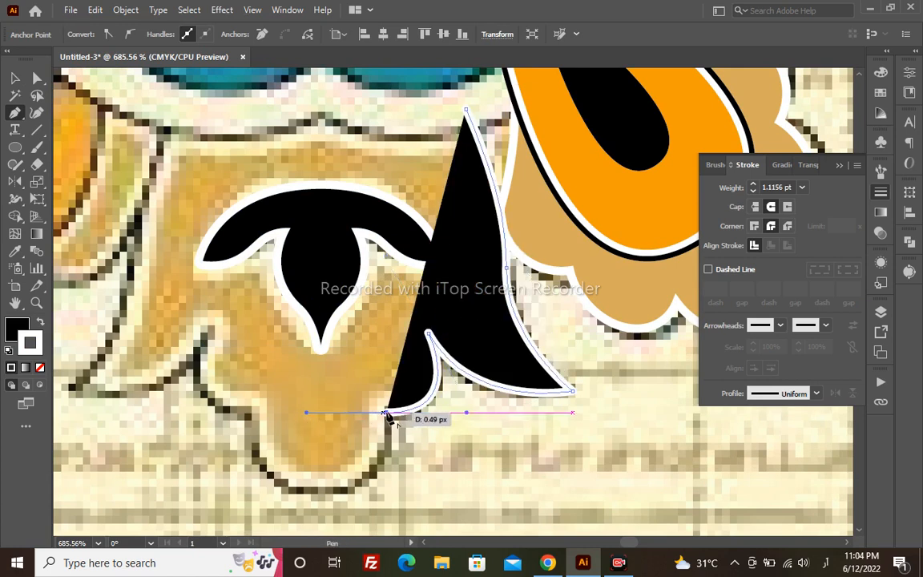
{"action": "left_click", "coordinate": [388, 413]}
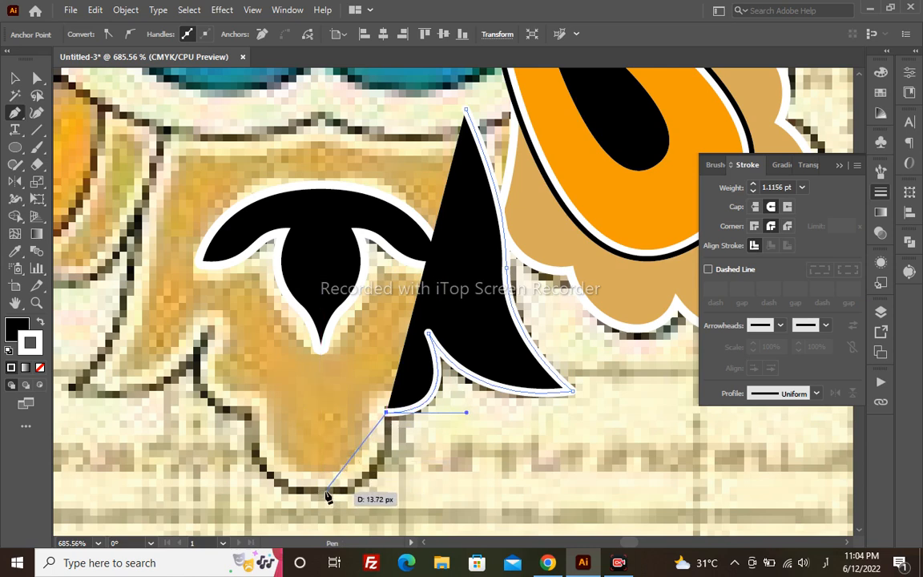
{"action": "left_click_drag", "start_coordinate": [326, 492], "coordinate": [255, 496]}
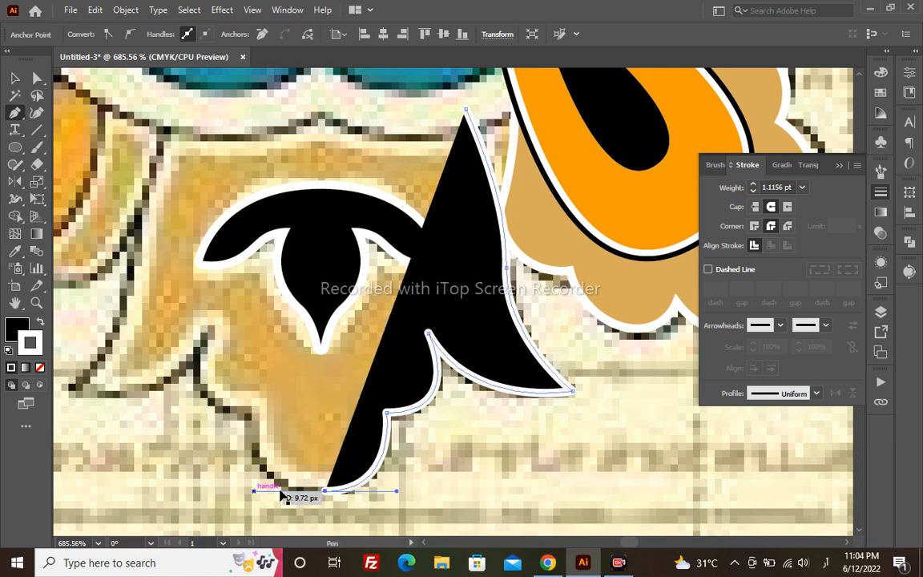
- Reflect a copy of the traced ornament half across its vertical centre line and join both halves into one closed shape
{"action": "key", "text": "v"}
{"action": "left_click", "coordinate": [476, 273]}
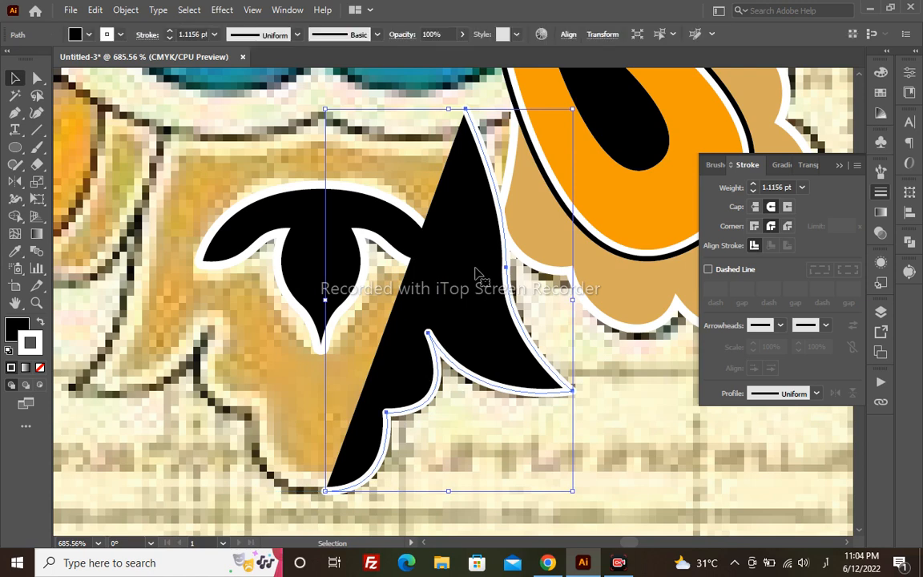
{"action": "key", "text": "r"}
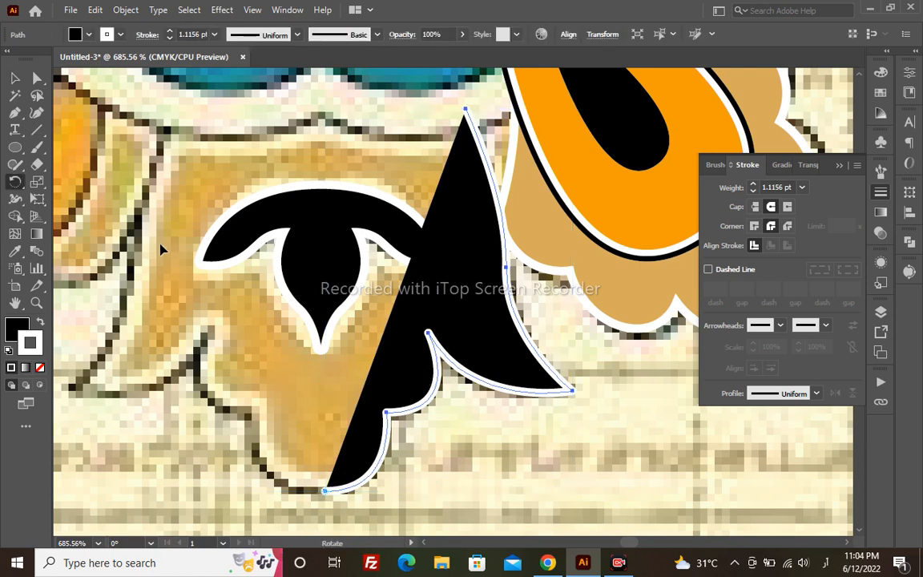
{"action": "key", "text": "o"}
{"action": "left_click_drag", "start_coordinate": [444, 324], "coordinate": [234, 345]}
{"action": "left_click_drag", "start_coordinate": [234, 290], "coordinate": [233, 300]}
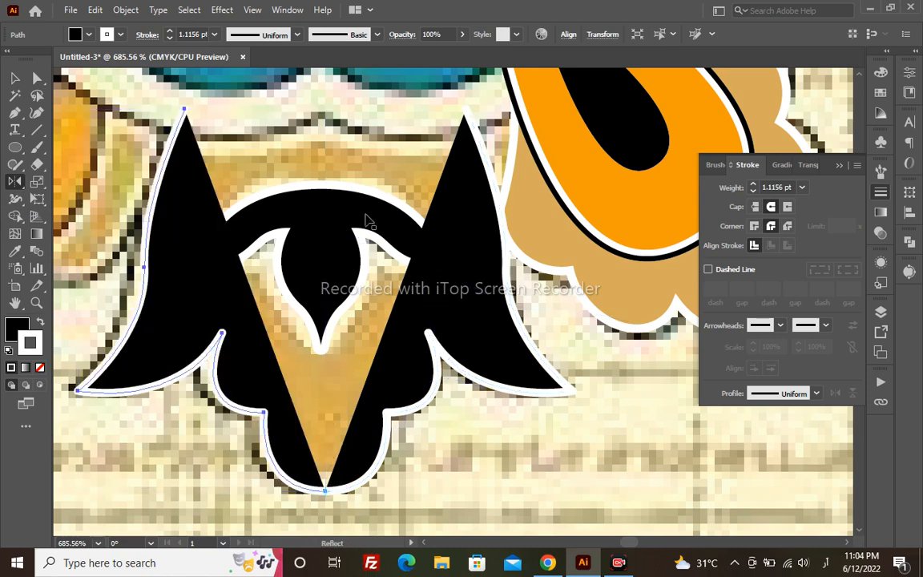
{"action": "key", "text": "v"}
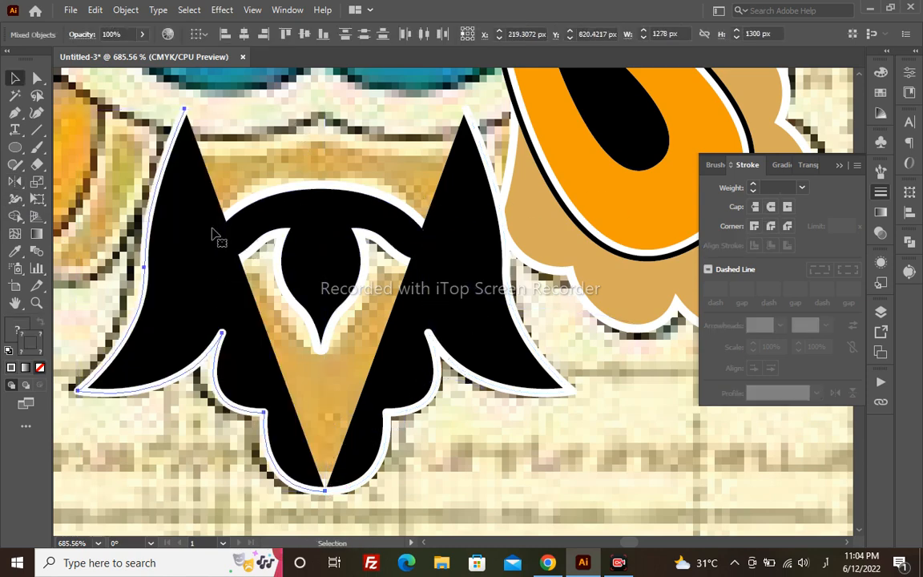
{"action": "key", "text": "a"}
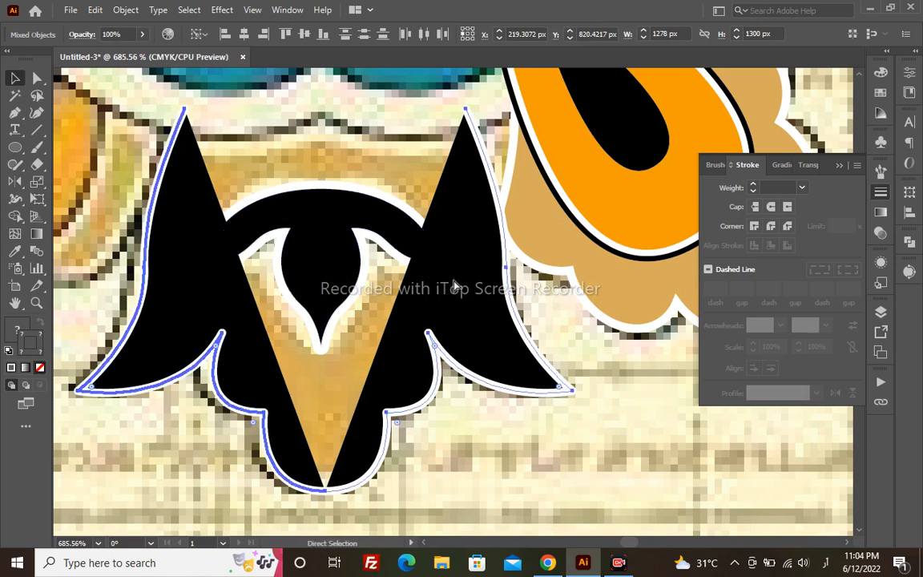
{"action": "key", "text": "ctrl+j"}
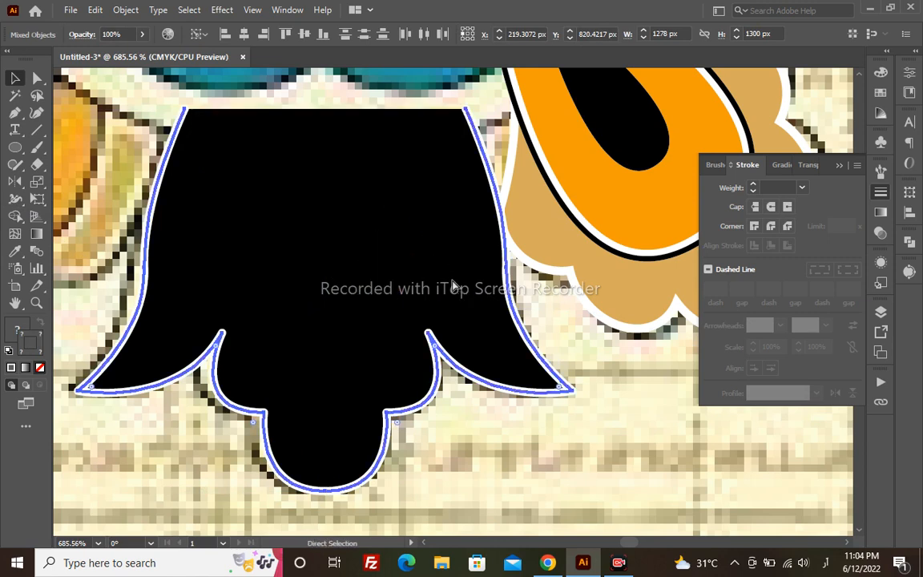
- Apply the neighbouring petal's tan fill and white stroke to the ornament shape and send it behind the black leaf
{"action": "left_click", "coordinate": [445, 286]}
{"action": "key", "text": "i"}
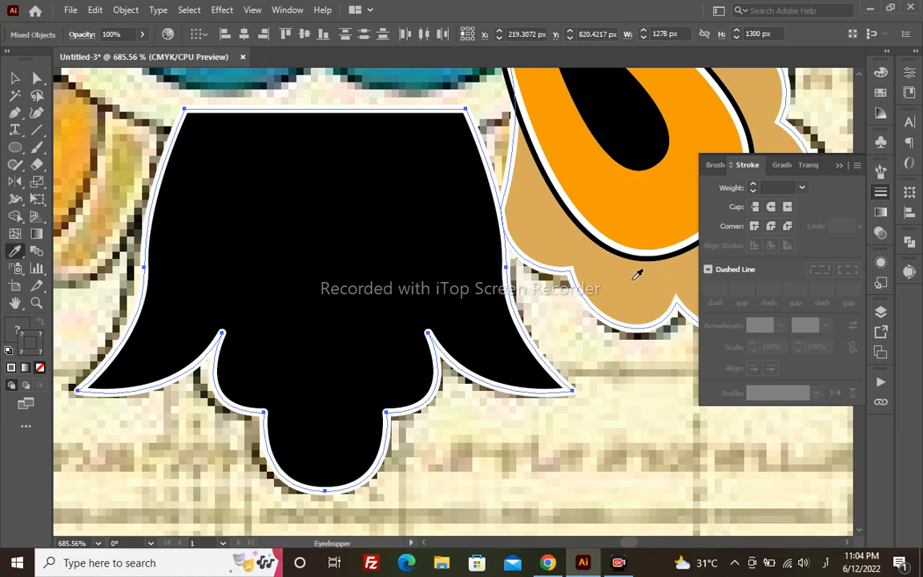
{"action": "left_click", "coordinate": [604, 272]}
{"action": "key", "text": "z"}
{"action": "left_click", "coordinate": [440, 221], "text": "alt"}
{"action": "left_click", "coordinate": [440, 221], "text": "alt"}
{"action": "key", "text": "v"}
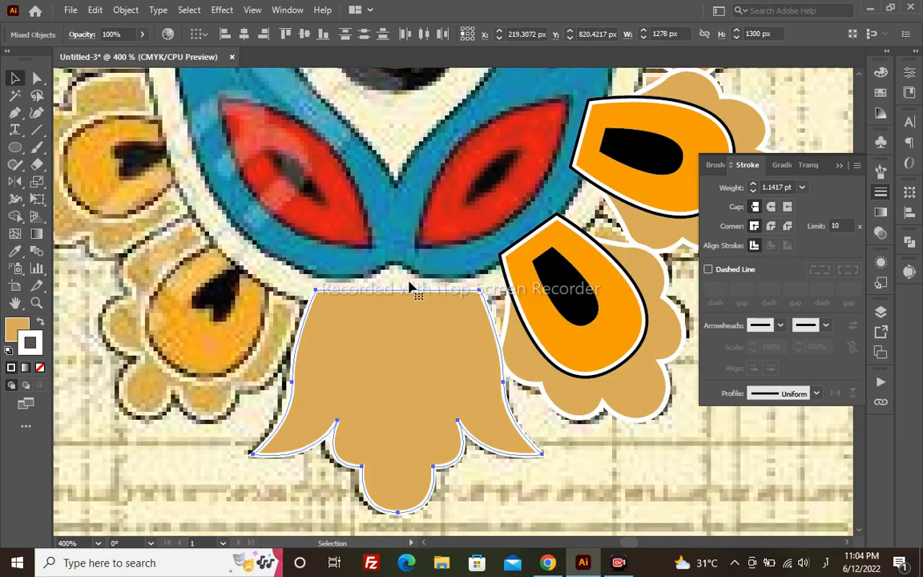
{"action": "key", "text": "ctrl+["}
- Select the top petal, the five right-hand petals and the bottom ornament, and group them
{"action": "left_click_drag", "start_coordinate": [432, 137], "coordinate": [417, 182]}
{"action": "key", "text": "z"}
{"action": "left_click", "coordinate": [449, 296], "text": "alt"}
{"action": "left_click_drag", "start_coordinate": [444, 227], "coordinate": [412, 451]}
{"action": "key", "text": "v"}
{"action": "left_click_drag", "start_coordinate": [407, 188], "coordinate": [377, 274]}
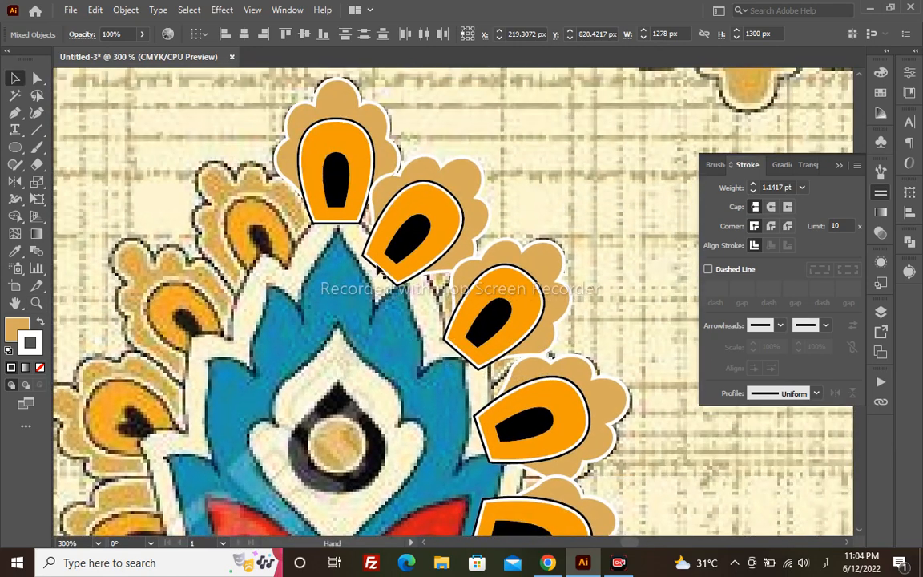
{"action": "left_click", "coordinate": [350, 169]}
{"action": "left_click", "coordinate": [454, 240], "text": "shift"}
{"action": "left_click", "coordinate": [536, 341], "text": "shift"}
{"action": "left_click", "coordinate": [548, 392], "text": "shift"}
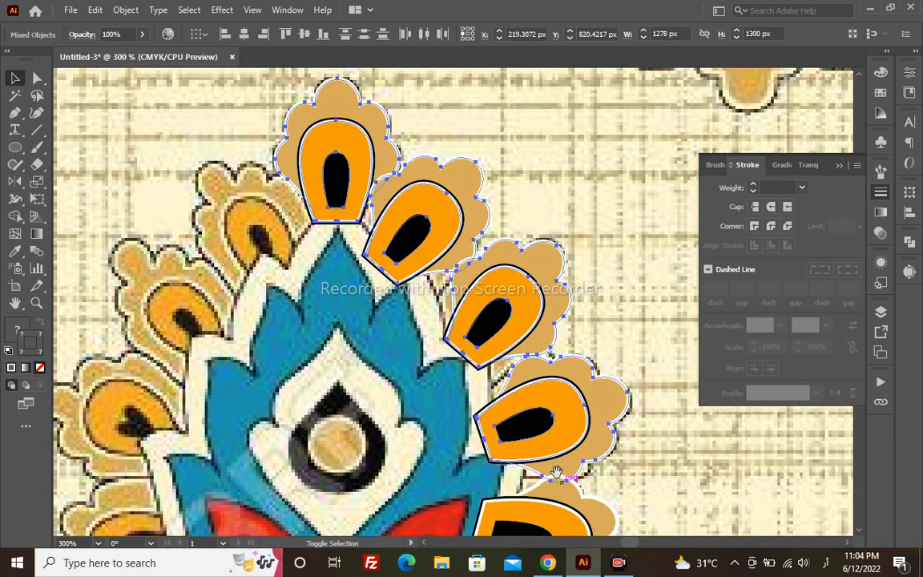
{"action": "scroll", "coordinate": [545, 377], "scroll_direction": "down", "scroll_amount": 5}
{"action": "left_click", "coordinate": [525, 340], "text": "shift"}
{"action": "left_click", "coordinate": [456, 428], "text": "shift"}
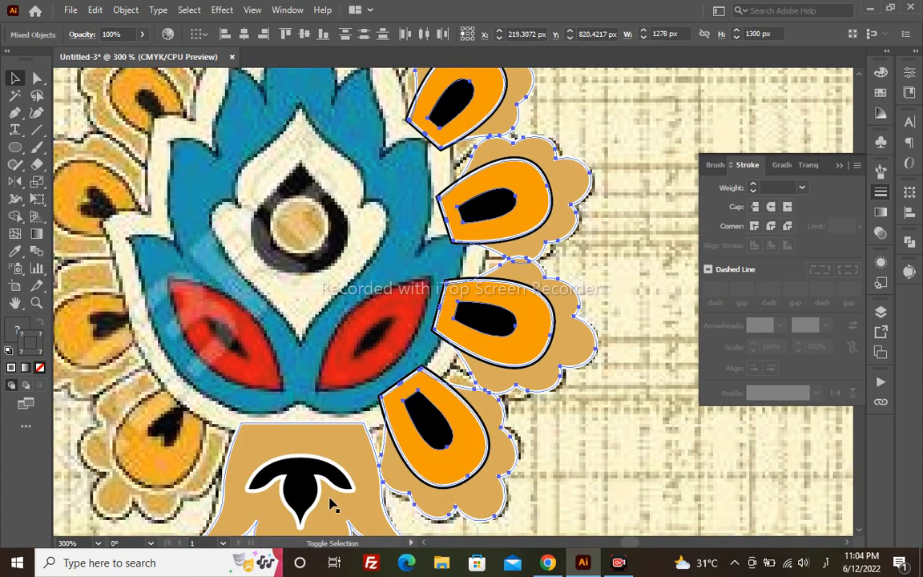
{"action": "left_click", "coordinate": [333, 456], "text": "shift"}
{"action": "key", "text": "ctrl+g"}
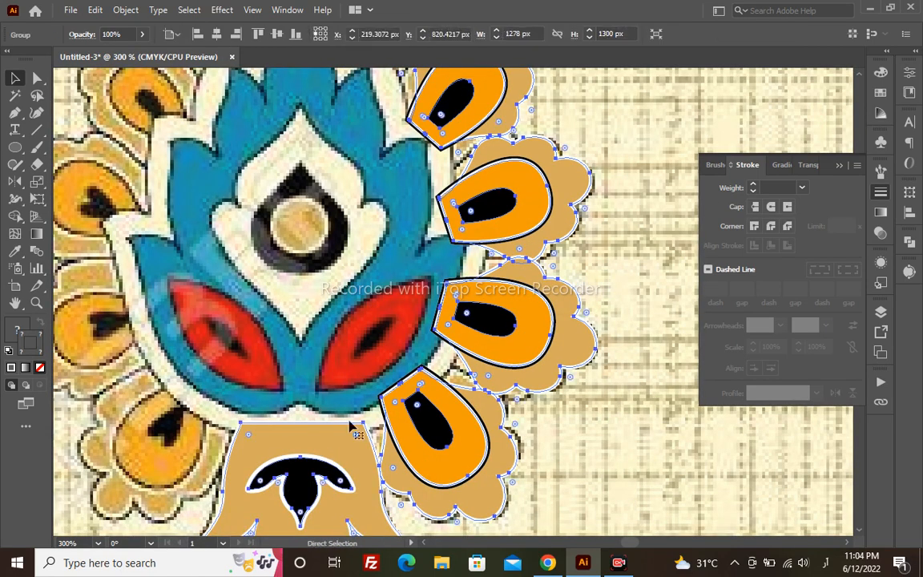
- Remove the black leaf and the tan ornament from the selection and group the six petals without them
{"action": "left_click_drag", "start_coordinate": [363, 207], "coordinate": [474, 270]}
{"action": "key", "text": "z"}
{"action": "left_click_drag", "start_coordinate": [479, 362], "coordinate": [494, 248]}
{"action": "key", "text": "v"}
{"action": "left_click", "coordinate": [435, 373], "text": "shift"}
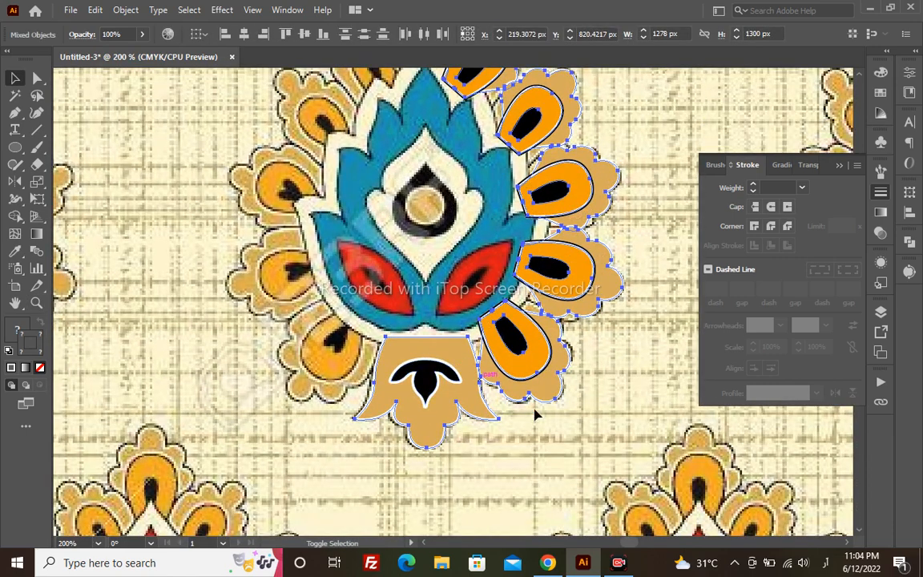
{"action": "left_click", "coordinate": [446, 395], "text": "shift"}
{"action": "left_click", "coordinate": [434, 369], "text": "shift"}
{"action": "left_click", "coordinate": [425, 376], "text": "shift"}
{"action": "key", "text": "ctrl+g"}
- Open the petal group in isolation mode
{"action": "left_click_drag", "start_coordinate": [460, 253], "coordinate": [461, 305]}
{"action": "key", "text": "ctrl+minus"}
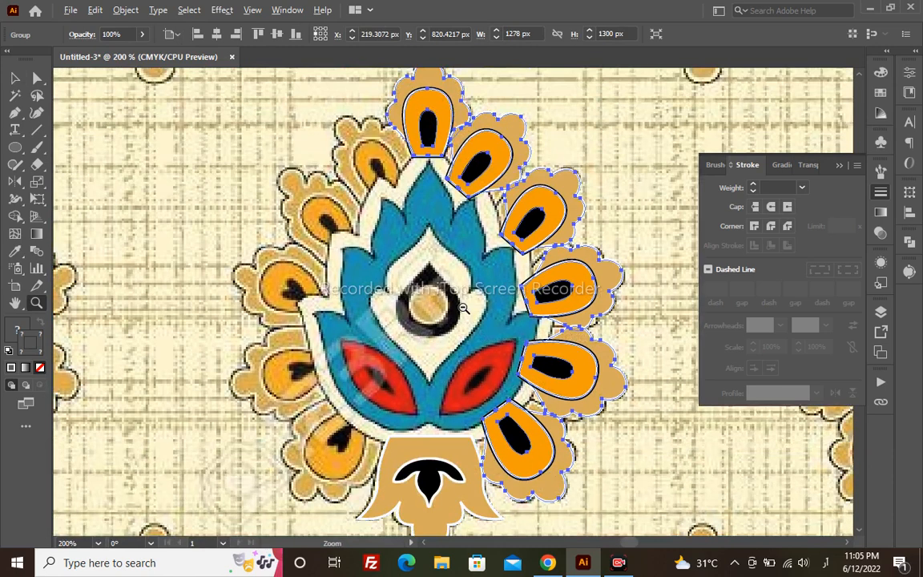
{"action": "key", "text": "v"}
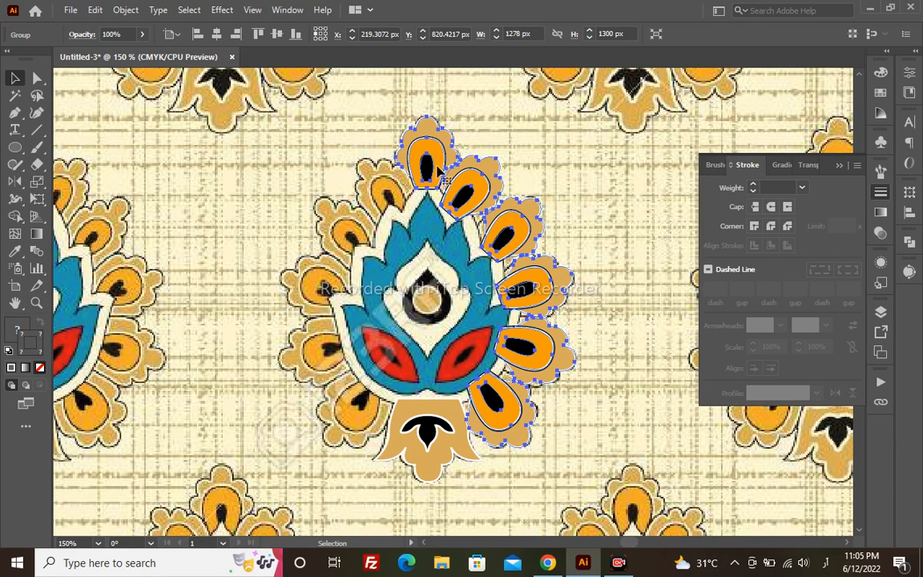
{"action": "double_click", "coordinate": [464, 188]}
{"action": "left_click", "coordinate": [465, 191]}
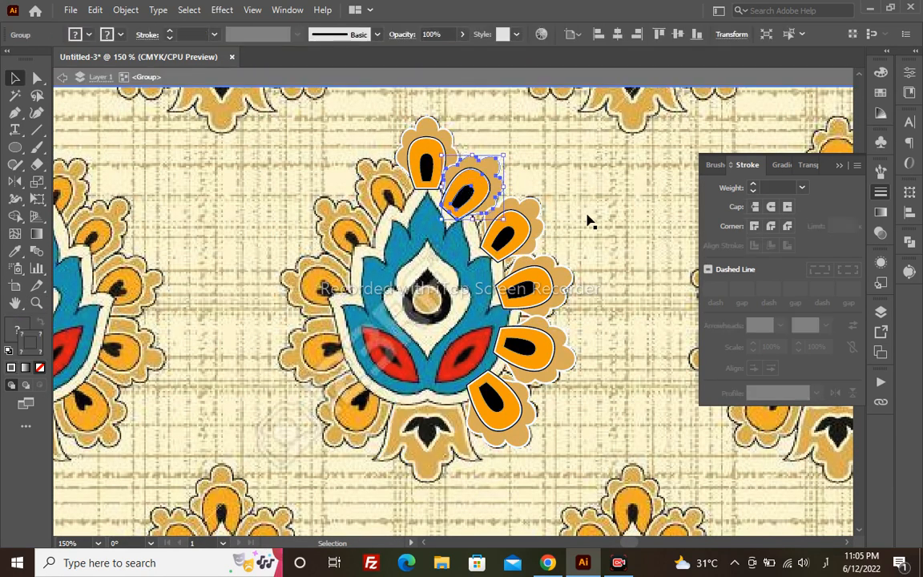
{"action": "left_click_drag", "start_coordinate": [603, 167], "coordinate": [491, 459]}
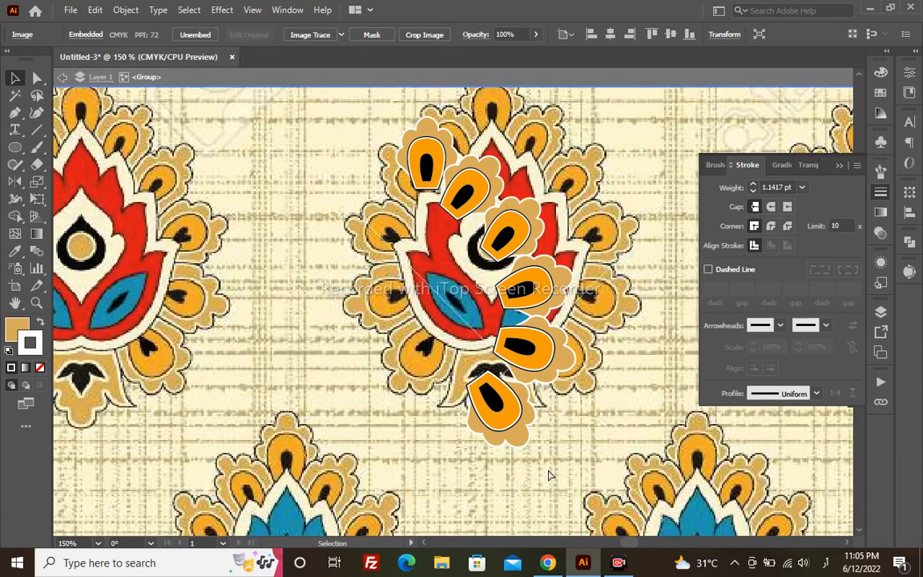
{"action": "key", "text": "ctrl+z"}
- Select the five right-hand petals and reflect a copy across the vertical axis through the top petal, filling the motif's left side
{"action": "left_click", "coordinate": [525, 352]}
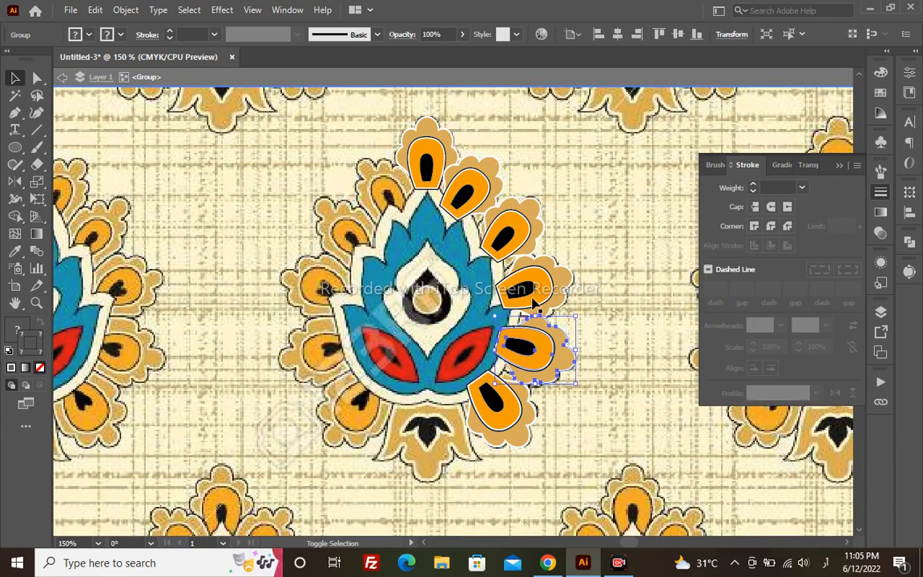
{"action": "left_click", "coordinate": [519, 268], "text": "shift"}
{"action": "left_click", "coordinate": [505, 234], "text": "shift"}
{"action": "left_click", "coordinate": [486, 190], "text": "shift"}
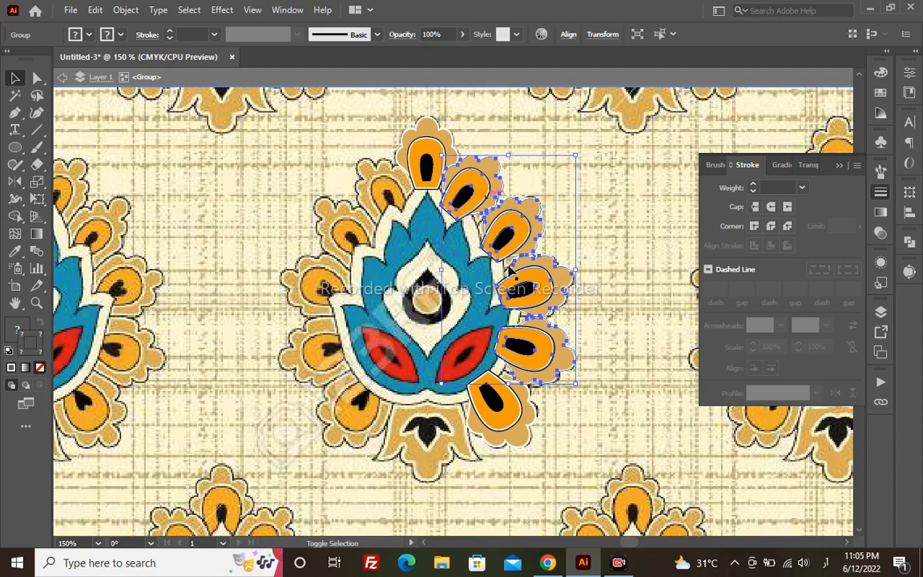
{"action": "left_click", "coordinate": [525, 412], "text": "shift"}
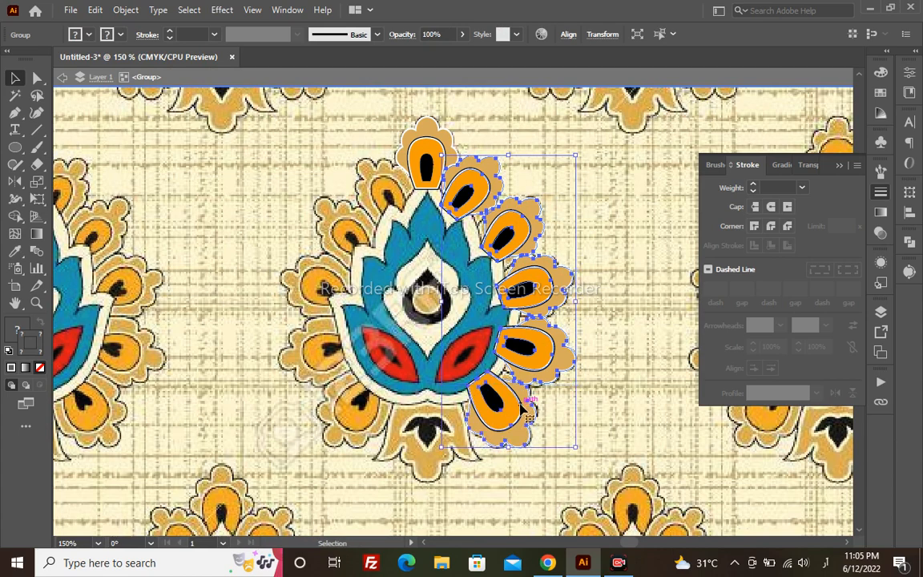
{"action": "key", "text": "o"}
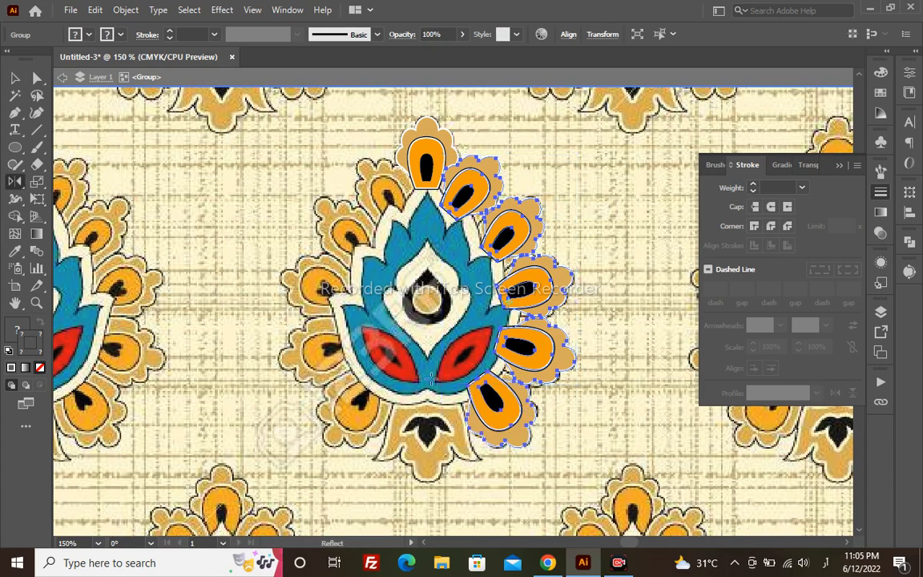
{"action": "left_click", "coordinate": [426, 186]}
{"action": "left_click_drag", "start_coordinate": [463, 263], "coordinate": [307, 277]}
{"action": "key", "text": "v"}
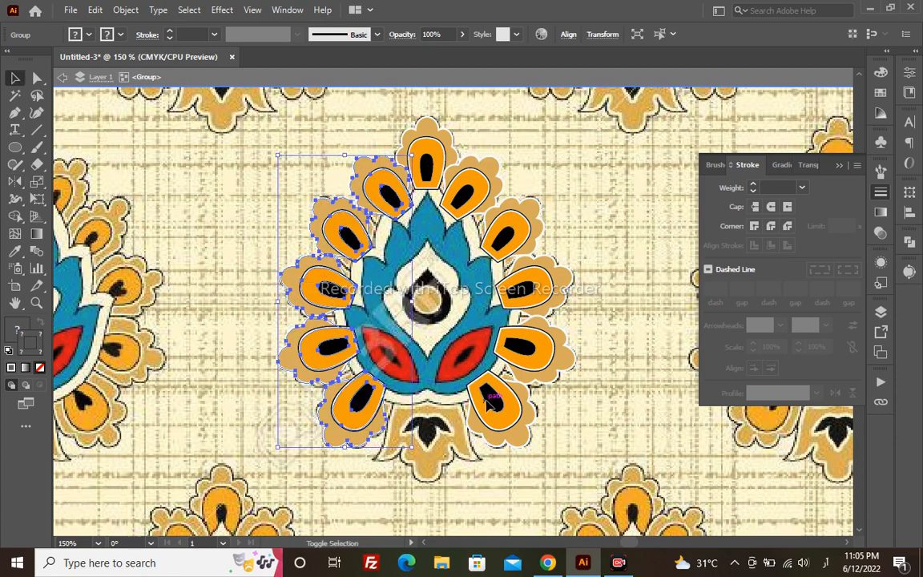
- Add the five original petals and the top petal to the selection and leave isolation mode
{"action": "left_click", "coordinate": [494, 402], "text": "shift"}
{"action": "left_click", "coordinate": [528, 351], "text": "shift"}
{"action": "left_click", "coordinate": [521, 292], "text": "shift"}
{"action": "left_click", "coordinate": [505, 239], "text": "shift"}
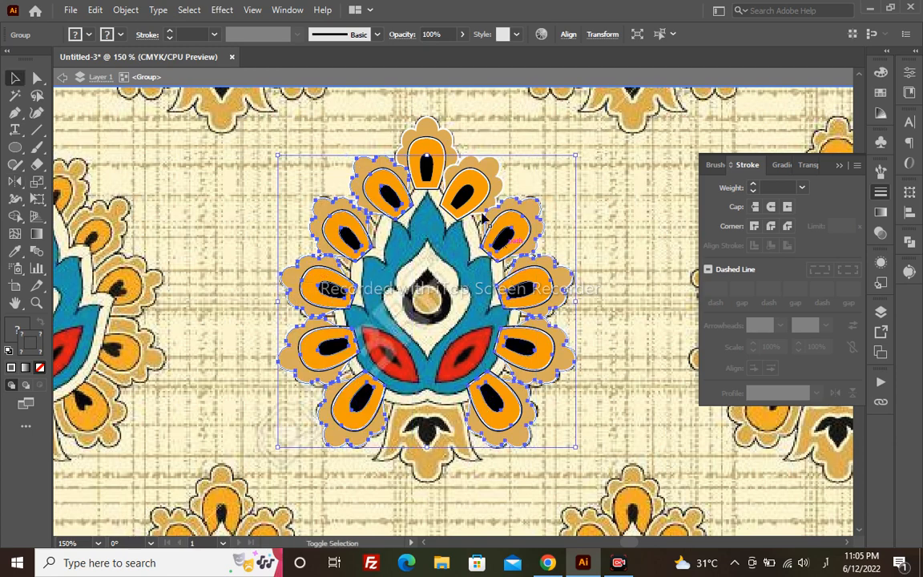
{"action": "left_click", "coordinate": [431, 172], "text": "shift"}
{"action": "key", "text": "a"}
{"action": "left_click", "coordinate": [572, 328]}
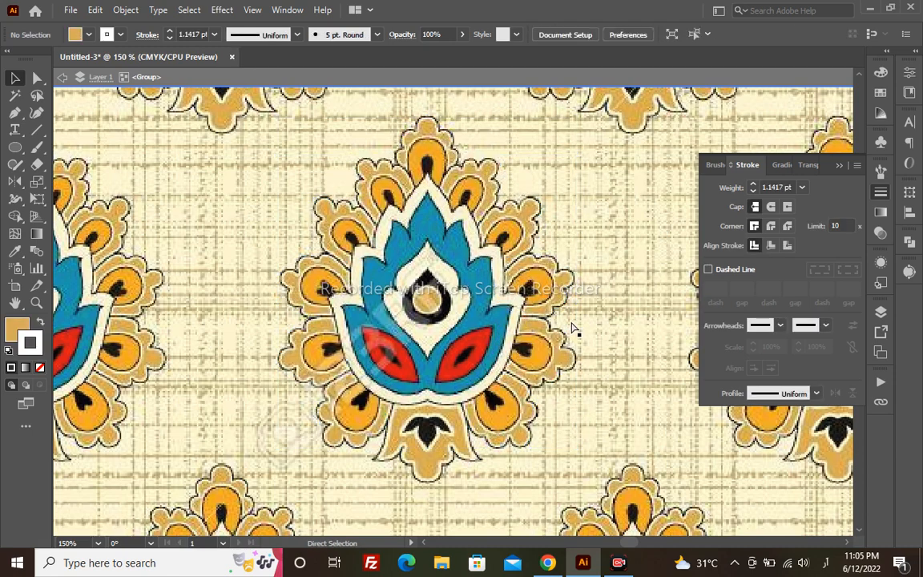
{"action": "double_click", "coordinate": [572, 327]}
{"action": "key", "text": "ctrl+f"}
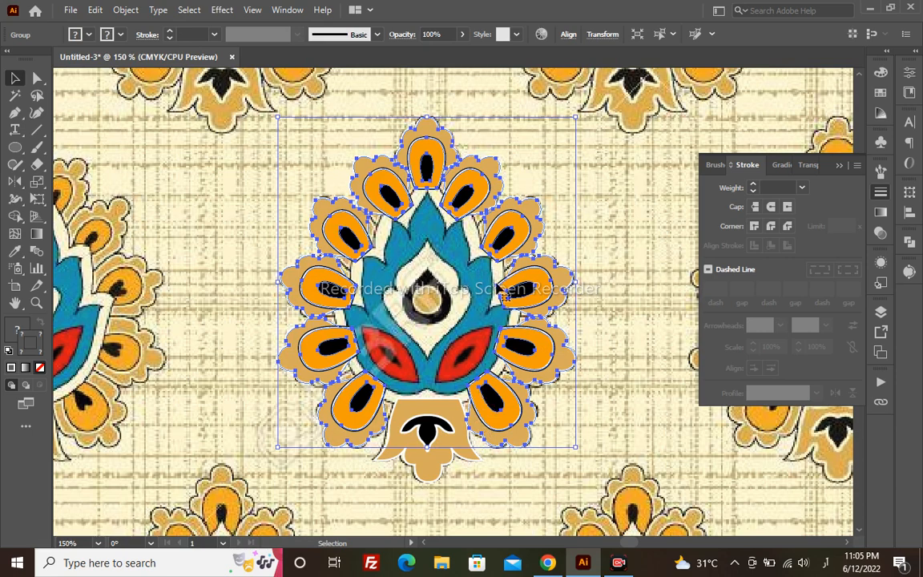
- Try to send the petal group and the bottom ornament together behind the reference image
{"action": "left_click", "coordinate": [421, 437], "text": "shift"}
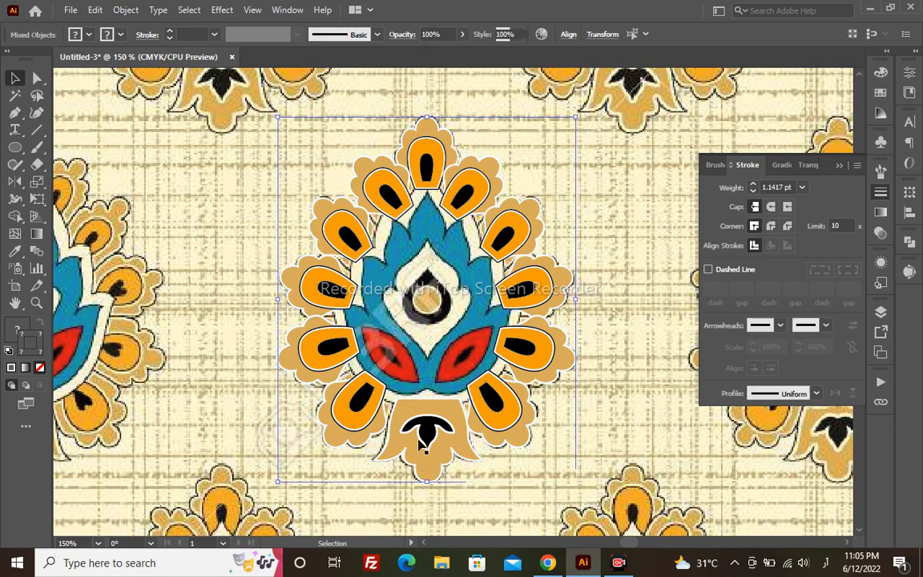
{"action": "left_click", "coordinate": [439, 468]}
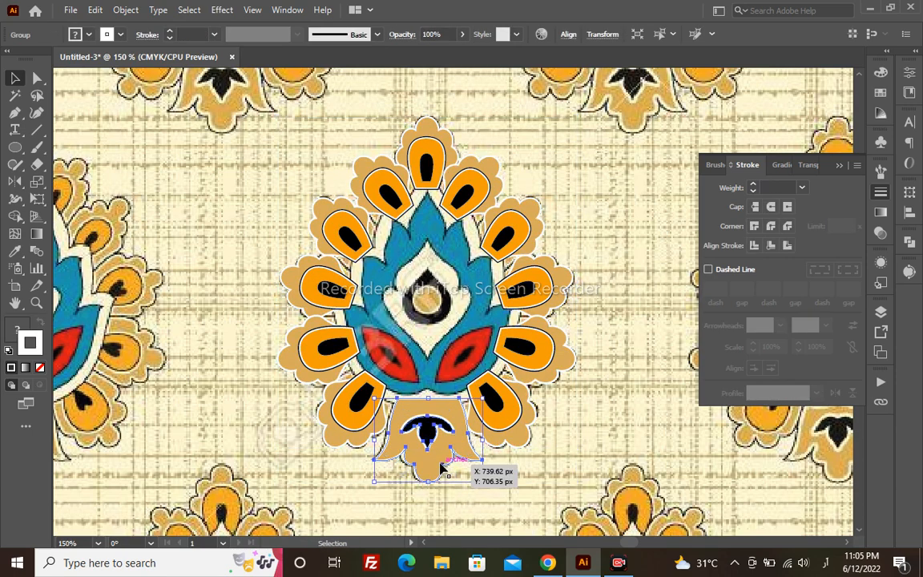
{"action": "left_click", "coordinate": [515, 408], "text": "shift"}
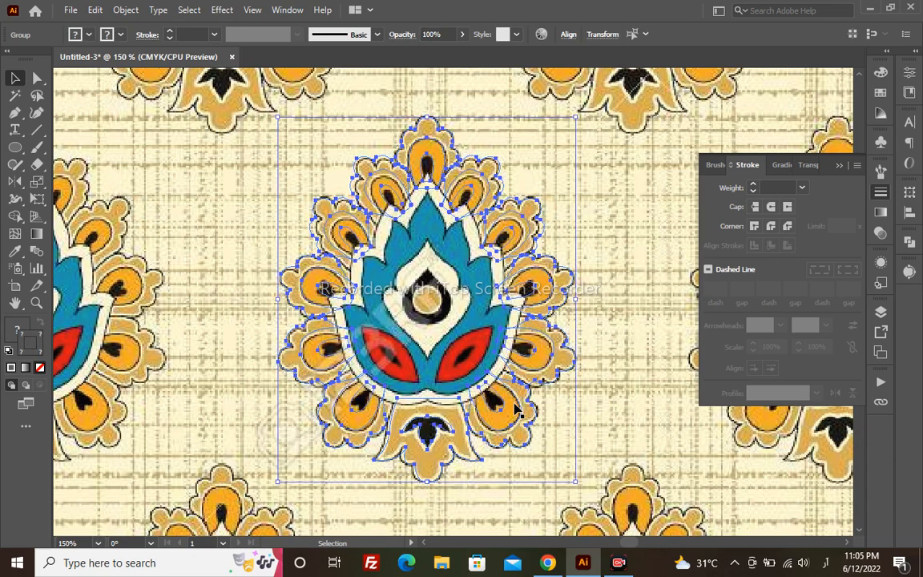
{"action": "left_click", "coordinate": [598, 291]}
{"action": "key", "text": "z"}
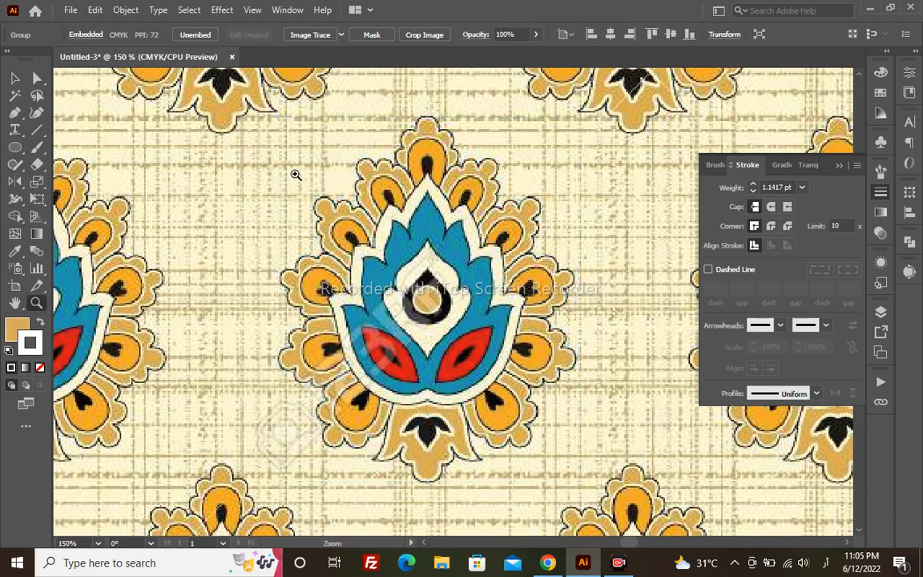
{"action": "left_click_drag", "start_coordinate": [279, 146], "coordinate": [626, 499]}
{"action": "key", "text": "space"}
{"action": "left_click_drag", "start_coordinate": [483, 296], "coordinate": [470, 333]}
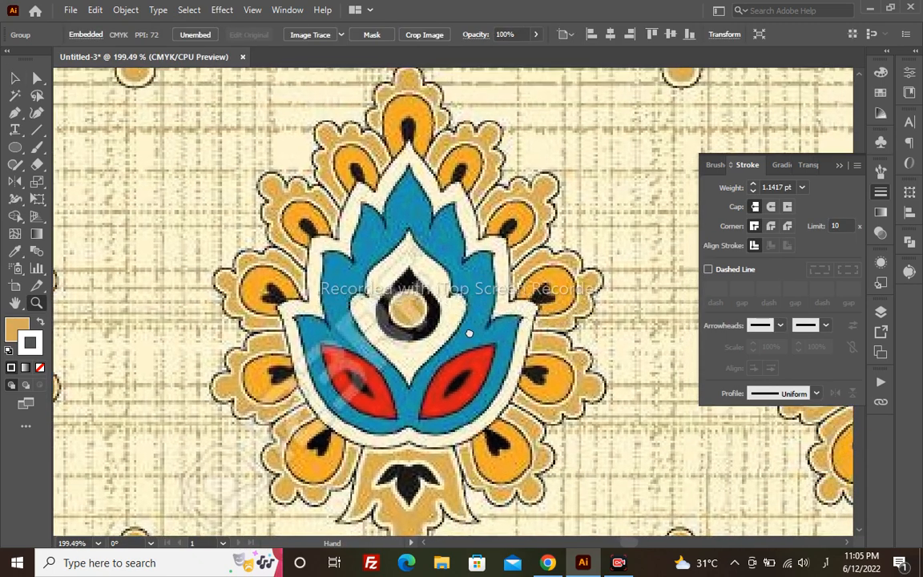
{"action": "key", "text": "p"}
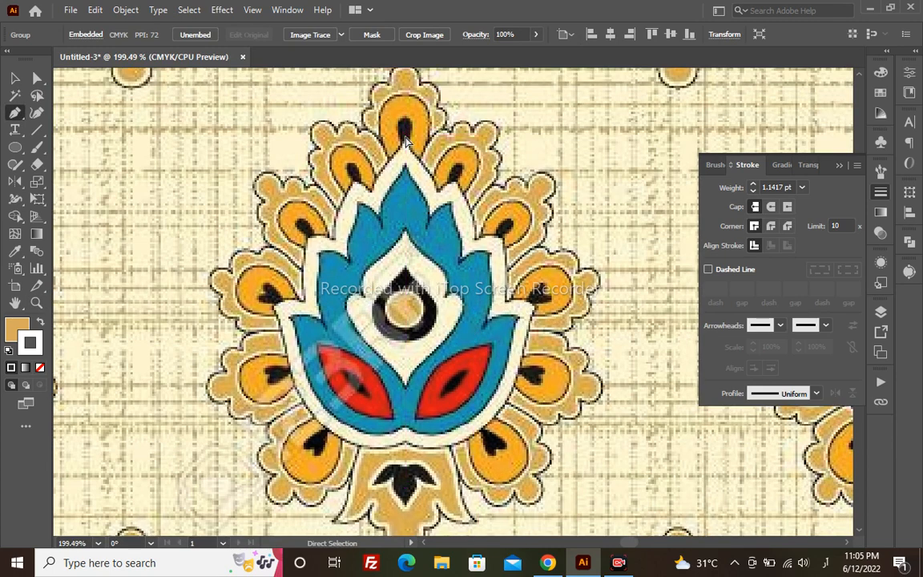
{"action": "key", "text": "ctrl+minus"}
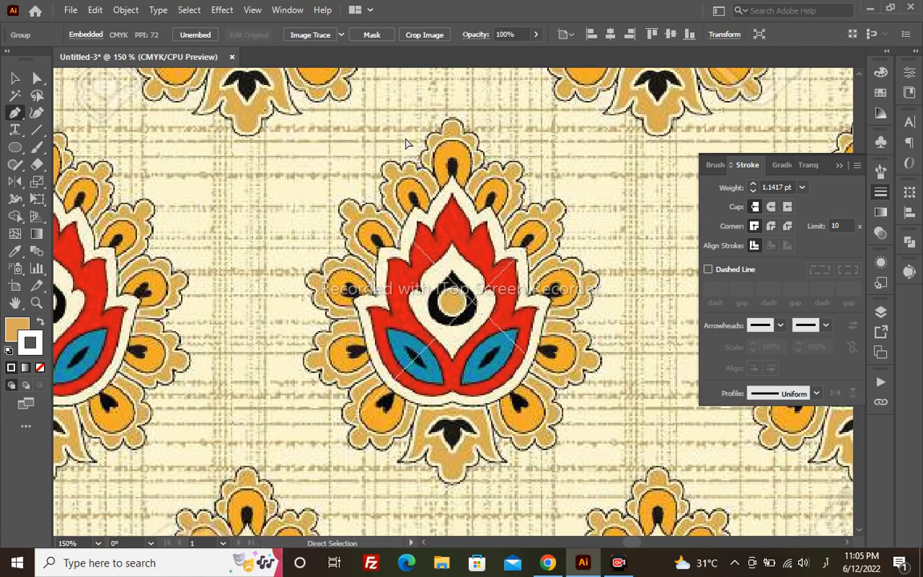
{"action": "left_click_drag", "start_coordinate": [326, 113], "coordinate": [505, 488]}
{"action": "key", "text": "z"}
{"action": "left_click_drag", "start_coordinate": [282, 99], "coordinate": [585, 471]}
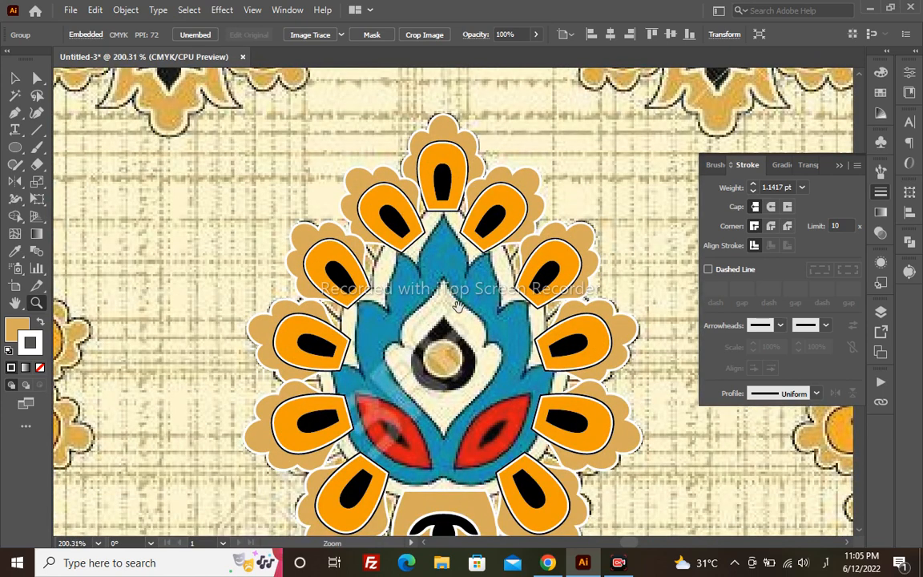
- Send only the petal group behind the reference image
{"action": "key", "text": "v"}
{"action": "left_click", "coordinate": [432, 191]}
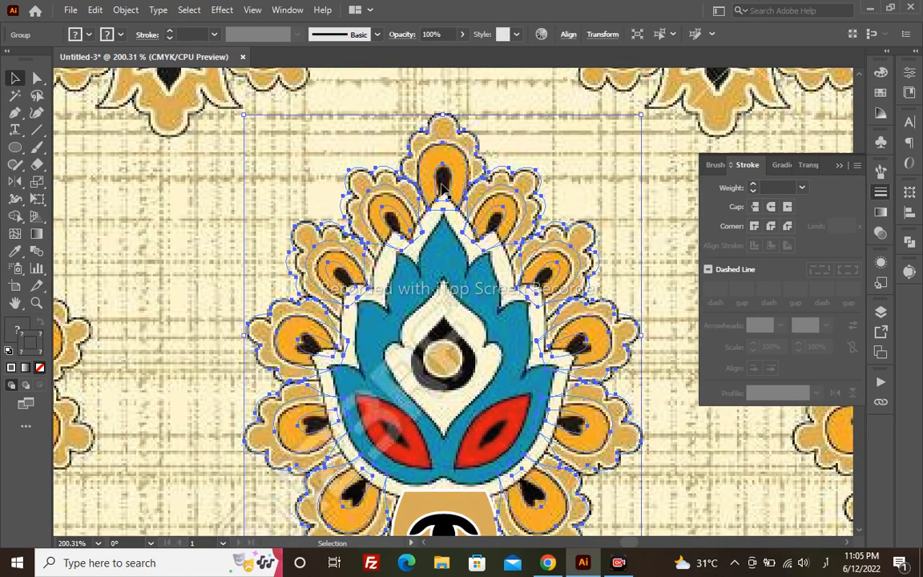
{"action": "left_click", "coordinate": [568, 186]}
- Start tracing the right half of the central leaf's outer cream border with the Pen tool, from the tip to the second notch
{"action": "key", "text": "z"}
{"action": "left_click_drag", "start_coordinate": [371, 152], "coordinate": [648, 492]}
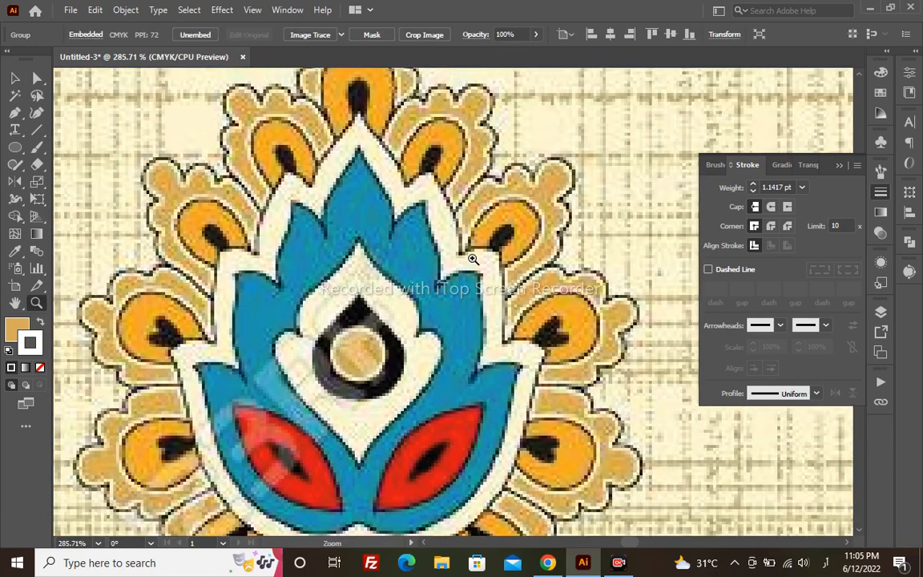
{"action": "key", "text": "p"}
{"action": "left_click", "coordinate": [358, 103]}
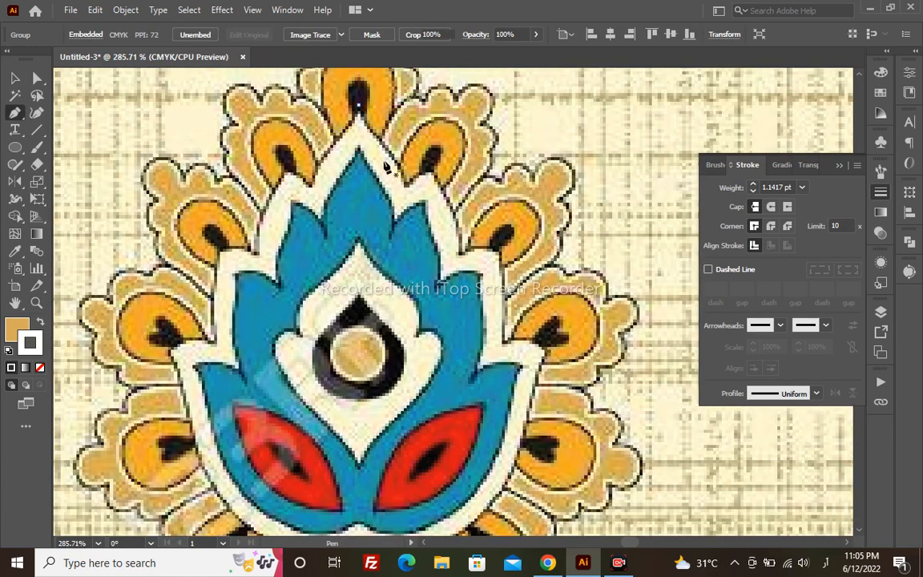
{"action": "left_click", "coordinate": [385, 143]}
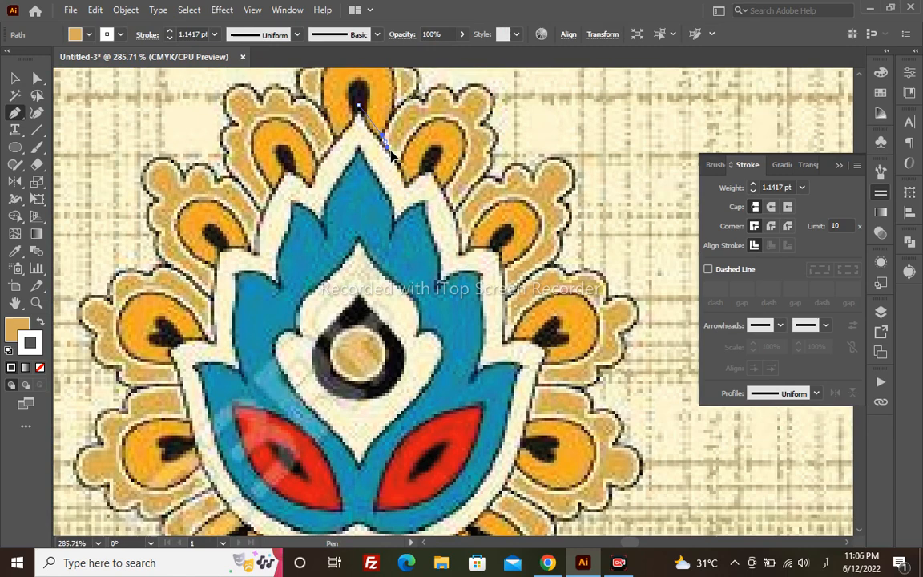
{"action": "left_click_drag", "start_coordinate": [407, 184], "coordinate": [450, 153]}
{"action": "left_click", "coordinate": [431, 162]}
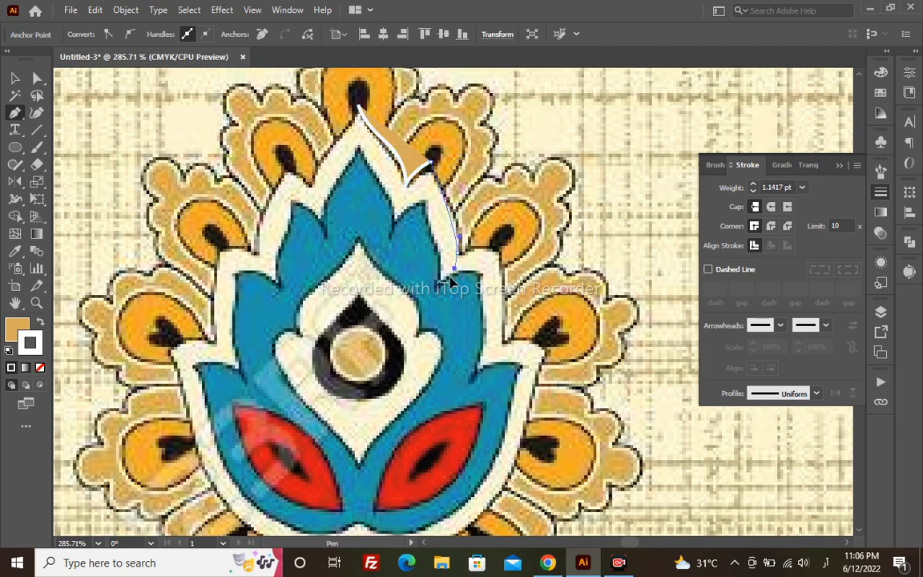
{"action": "left_click_drag", "start_coordinate": [460, 255], "coordinate": [365, 226]}
{"action": "left_click", "coordinate": [459, 252]}
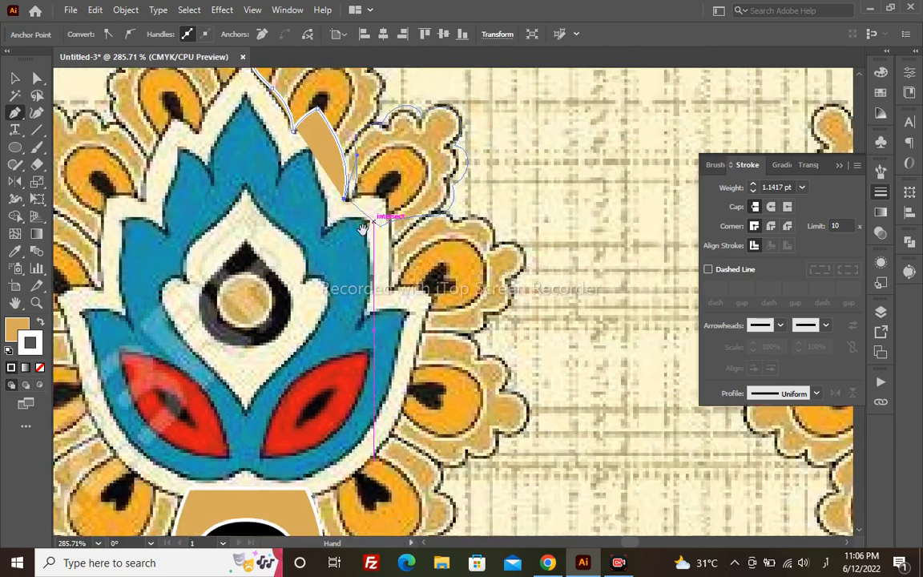
- Continue the outer outline around the two lower right lobes and along the curved base to the bottom centre
{"action": "left_click", "coordinate": [388, 199]}
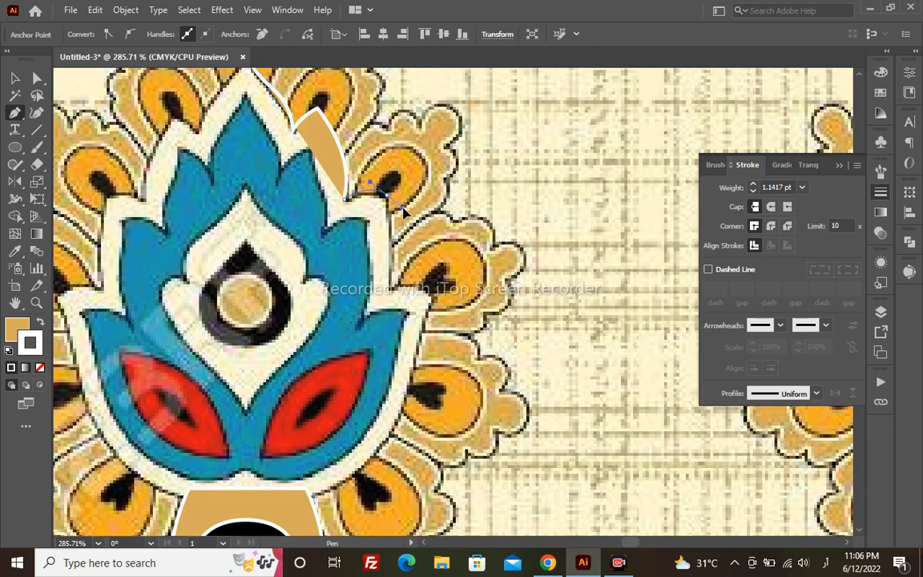
{"action": "left_click", "coordinate": [388, 188]}
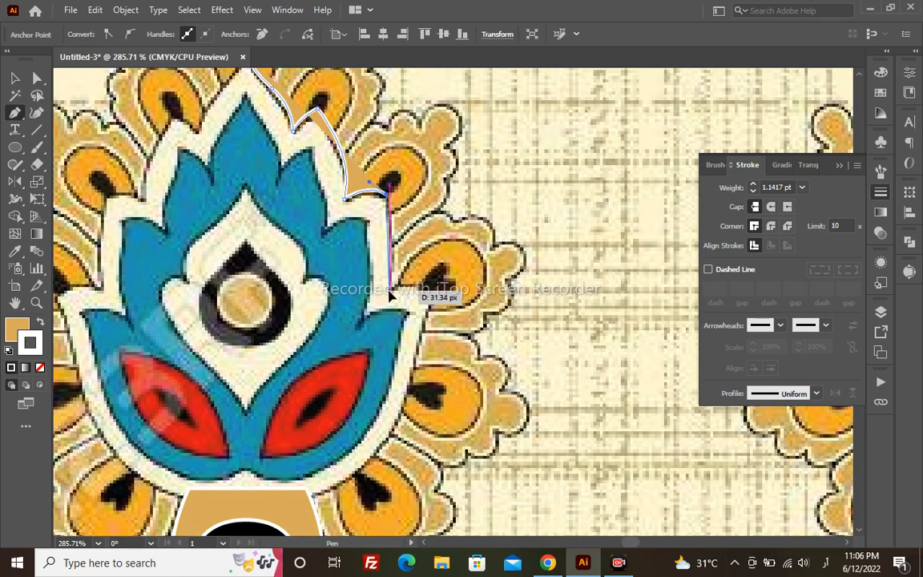
{"action": "left_click_drag", "start_coordinate": [389, 290], "coordinate": [373, 321]}
{"action": "left_click", "coordinate": [391, 291]}
{"action": "left_click_drag", "start_coordinate": [395, 272], "coordinate": [394, 170]}
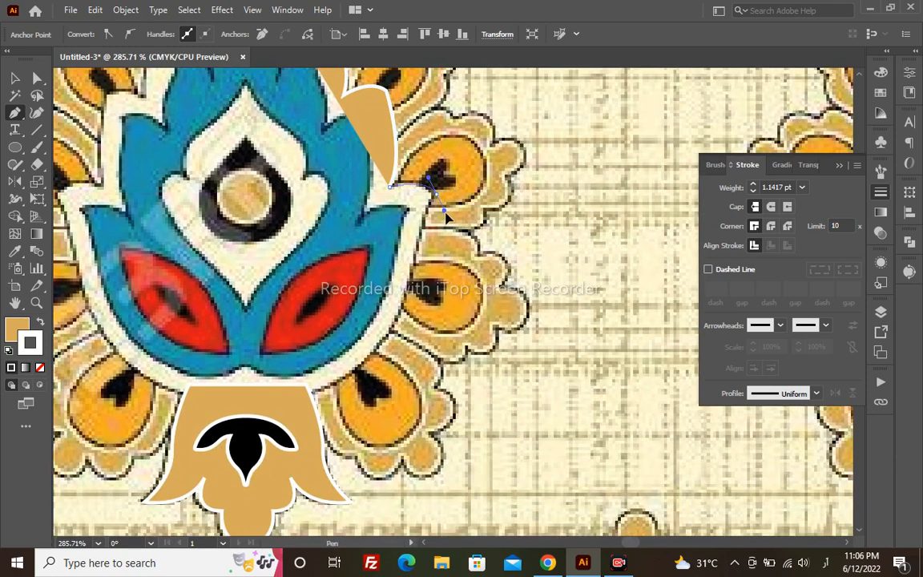
{"action": "left_click", "coordinate": [432, 193]}
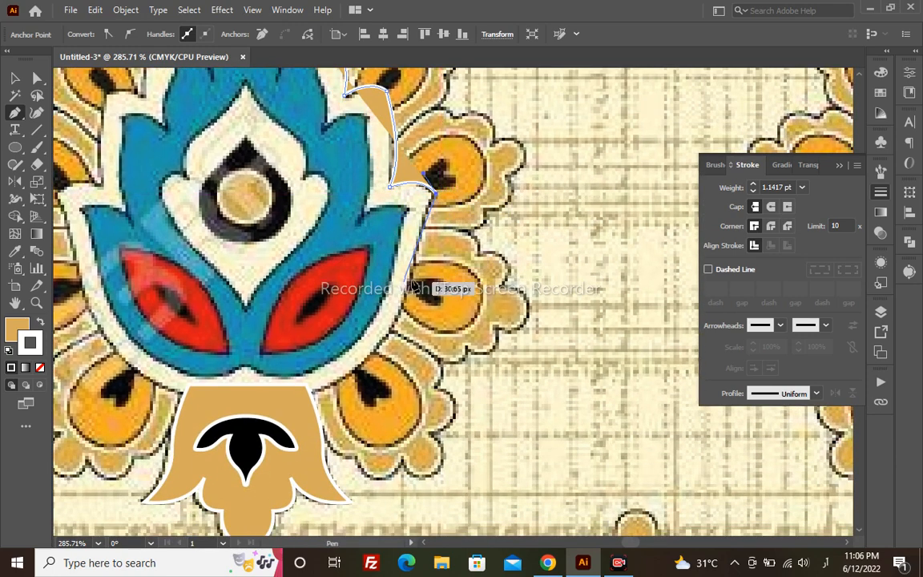
{"action": "left_click", "coordinate": [422, 244]}
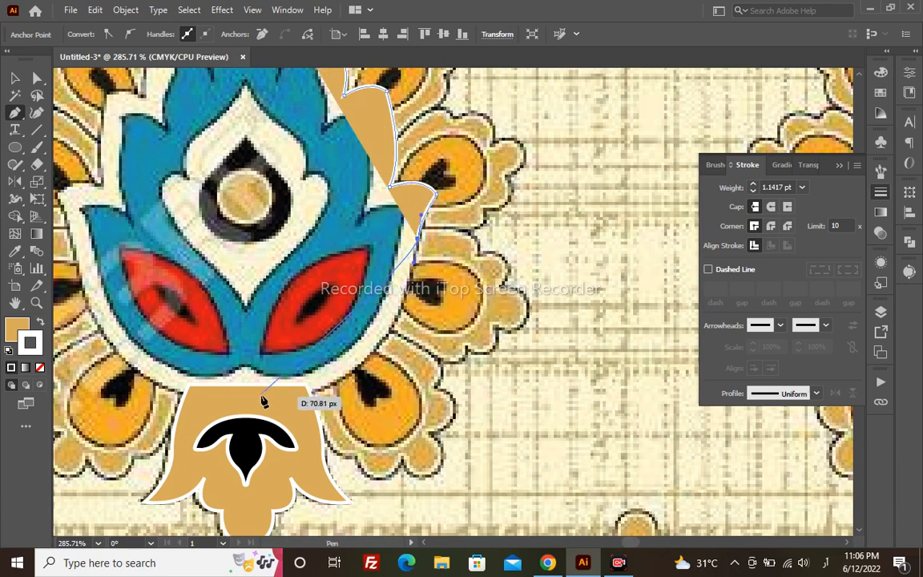
{"action": "left_click", "coordinate": [398, 359]}
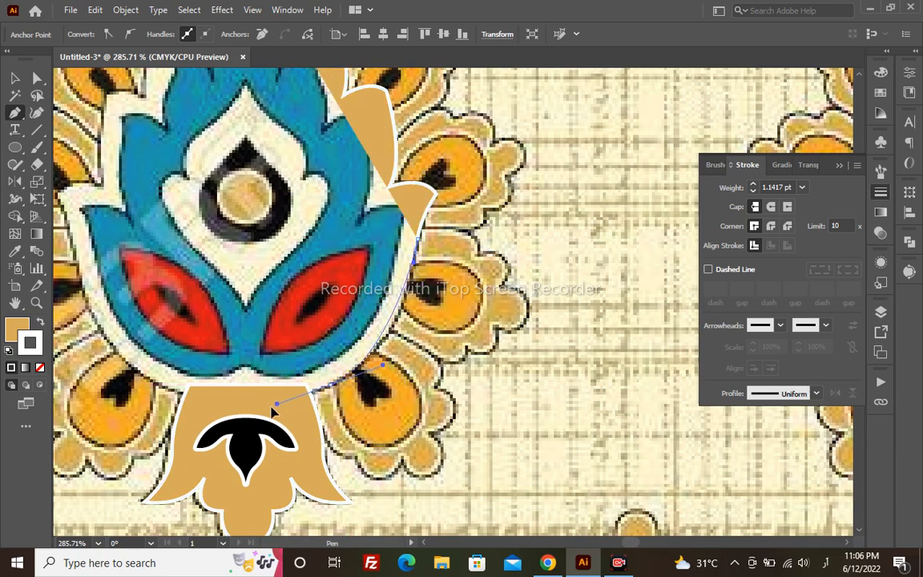
{"action": "left_click", "coordinate": [261, 411]}
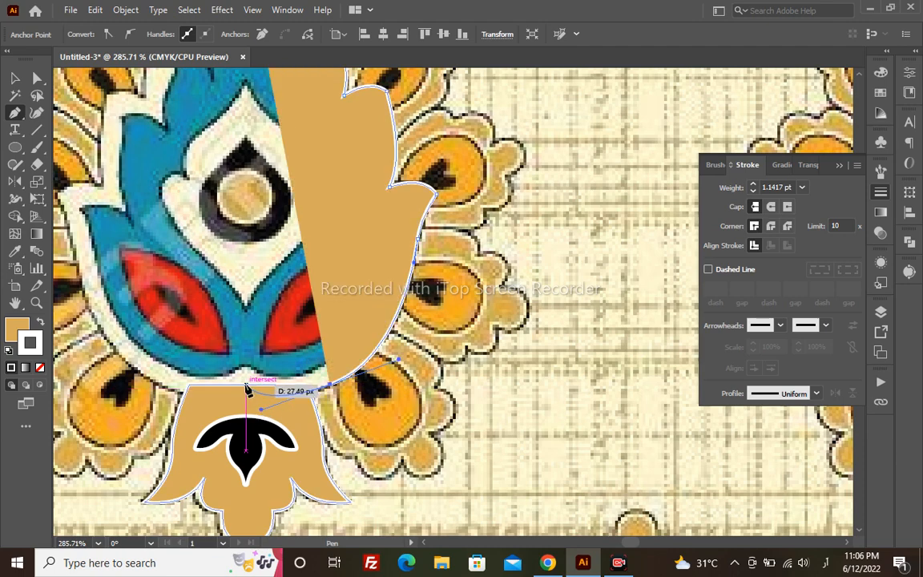
{"action": "left_click", "coordinate": [245, 386]}
{"action": "left_click_drag", "start_coordinate": [252, 311], "coordinate": [361, 465]}
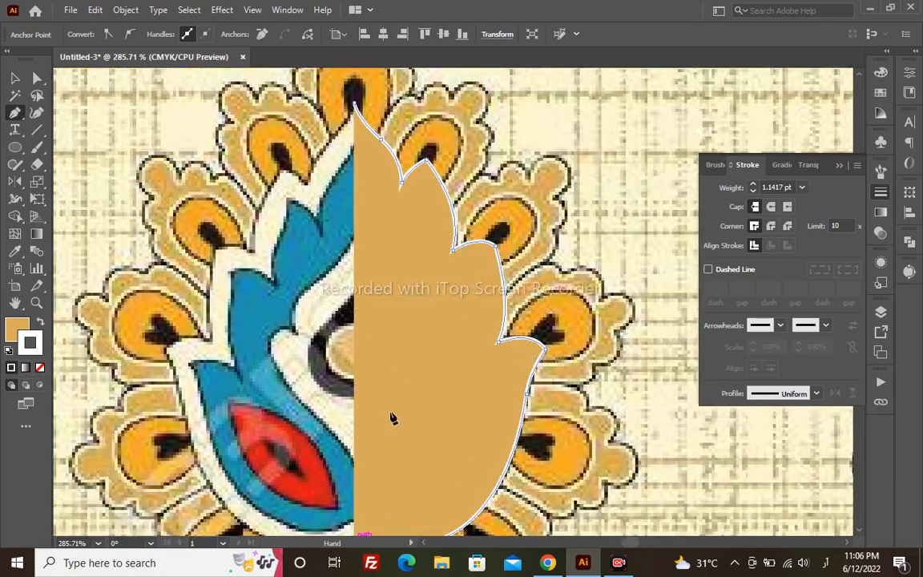
- Reflect a copy of the half outline across its vertical centreline and join both halves into one symmetrical leaf shape
{"action": "key", "text": "v"}
{"action": "key", "text": "o"}
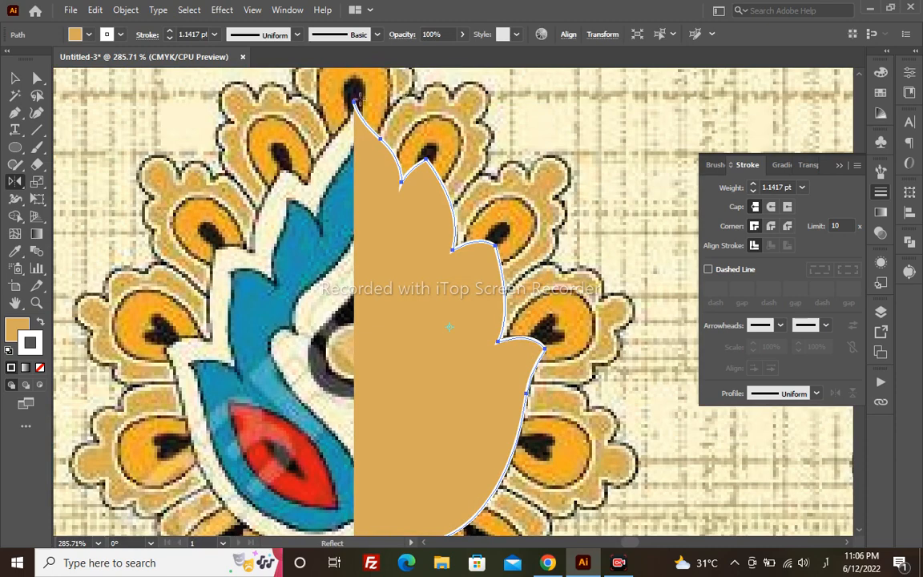
{"action": "left_click_drag", "start_coordinate": [402, 305], "coordinate": [353, 312]}
{"action": "key", "text": "v"}
{"action": "left_click", "coordinate": [399, 379], "text": "shift"}
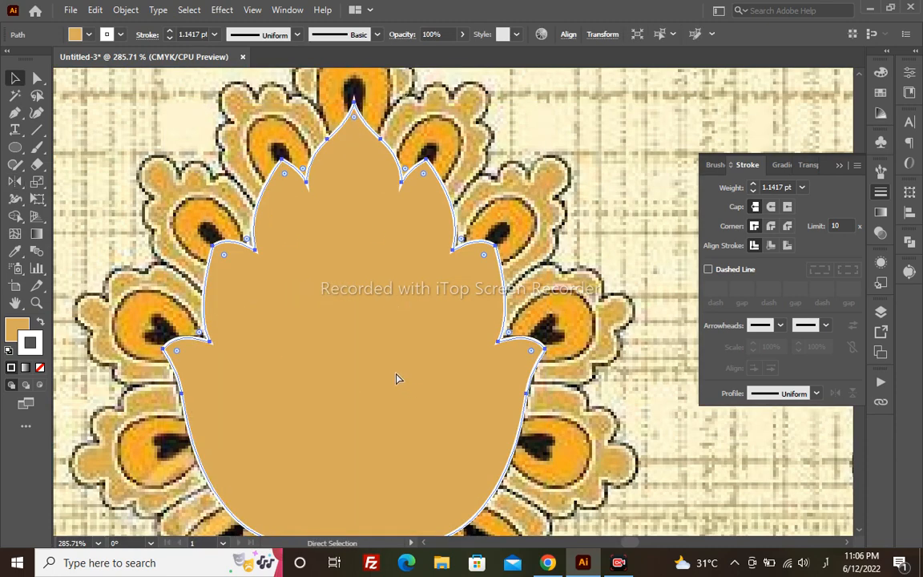
{"action": "left_click", "coordinate": [770, 206]}
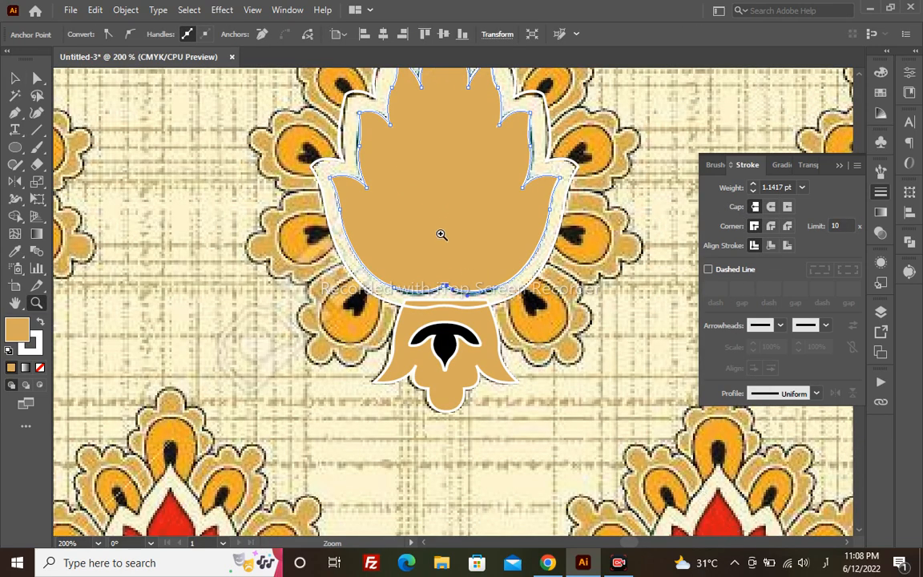
- Fill the inner symmetrical leaf shape with the blue sampled from the reference image, keeping its white stroke
{"action": "key", "text": "v"}
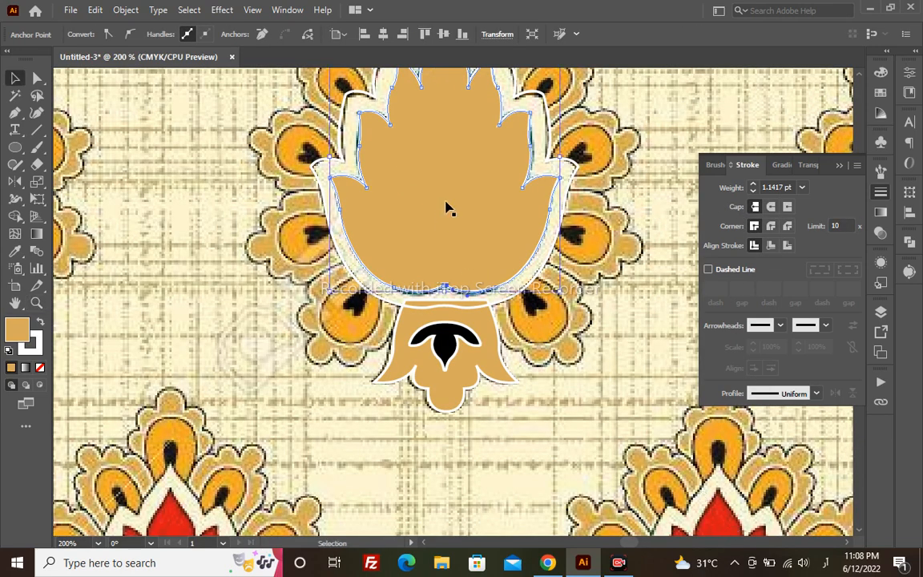
{"action": "left_click_drag", "start_coordinate": [458, 159], "coordinate": [420, 223]}
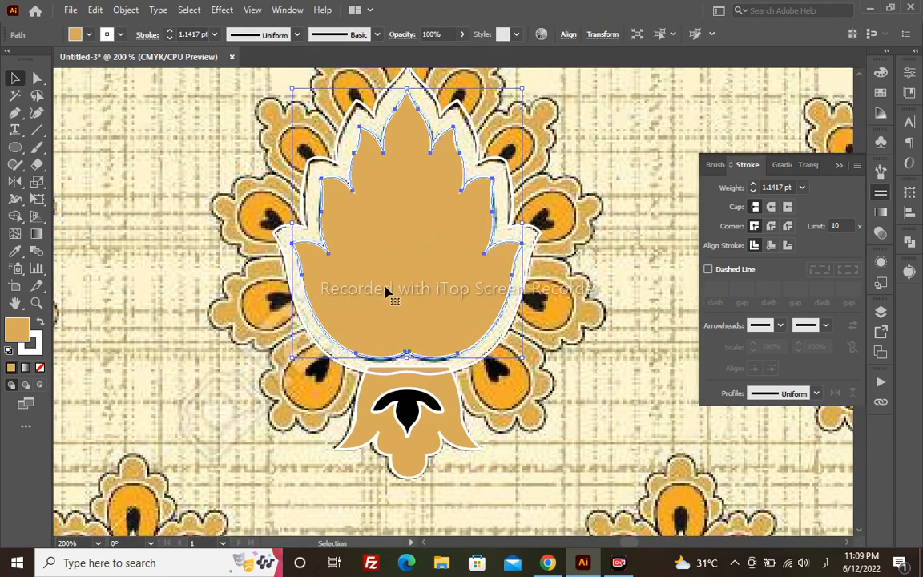
{"action": "key", "text": "shift+x"}
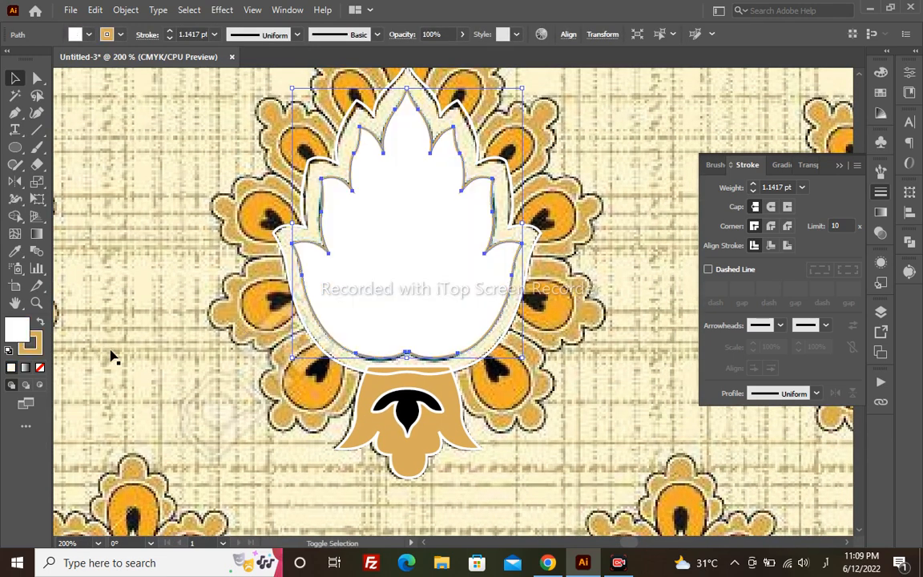
{"action": "key", "text": "shift+x"}
{"action": "left_click", "coordinate": [40, 368]}
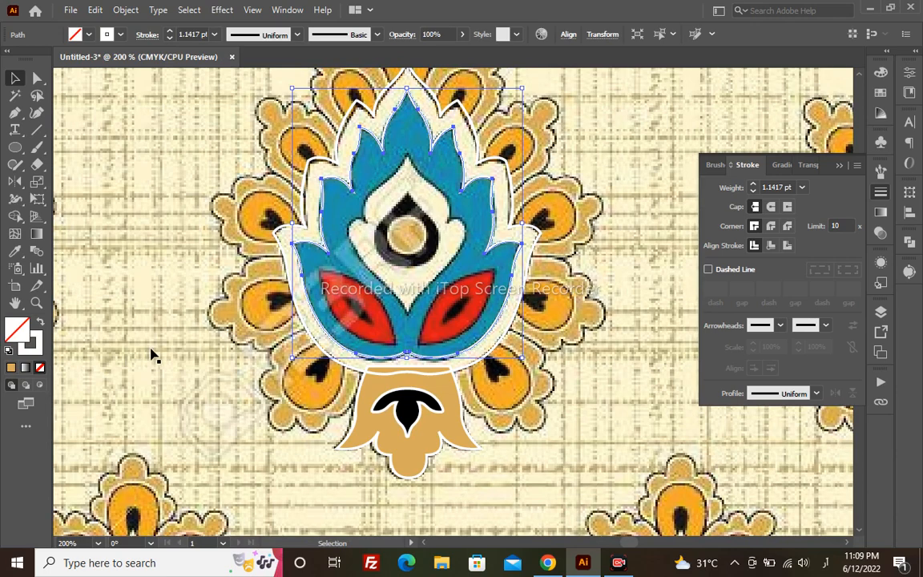
{"action": "key", "text": "i"}
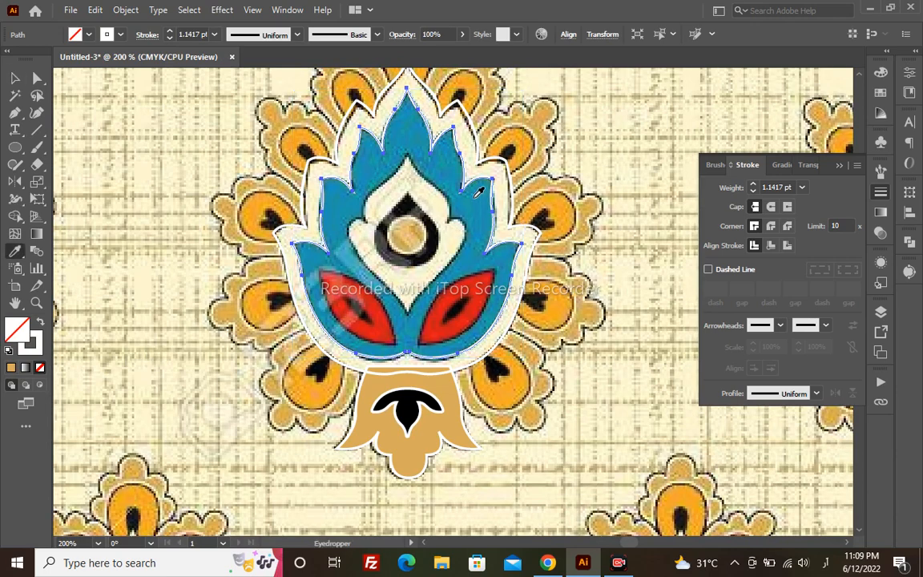
{"action": "left_click", "coordinate": [477, 193]}
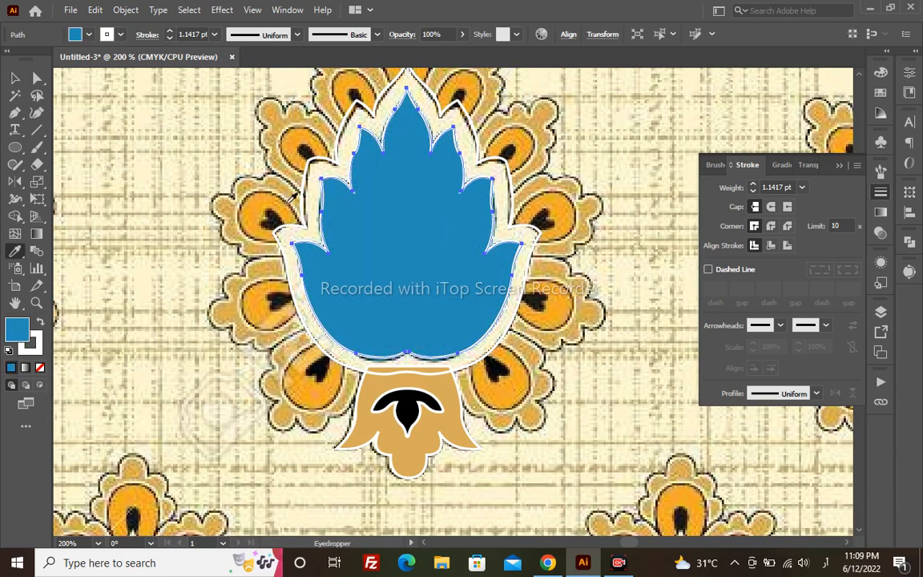
- Give the leaf's outer border shape the tan fill and white stroke of the bottom ornament
{"action": "key", "text": "v"}
{"action": "left_click", "coordinate": [354, 117]}
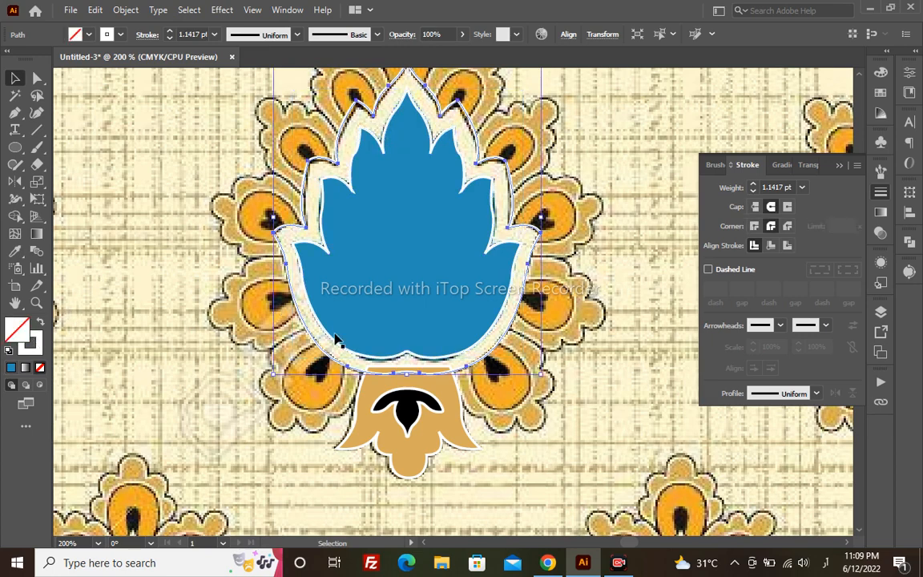
{"action": "key", "text": "i"}
{"action": "left_click", "coordinate": [448, 428]}
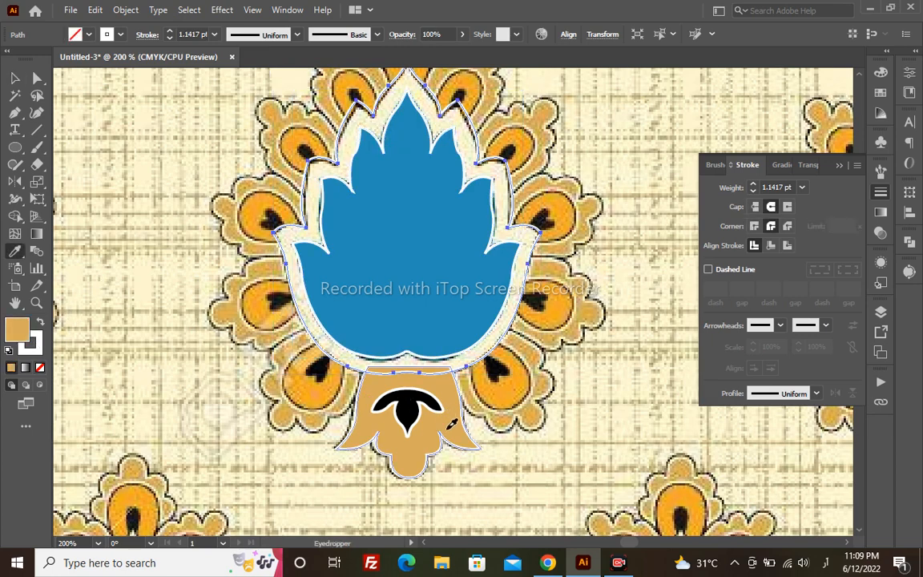
{"action": "key", "text": "v"}
{"action": "key", "text": "space"}
{"action": "left_click_drag", "start_coordinate": [450, 239], "coordinate": [396, 276]}
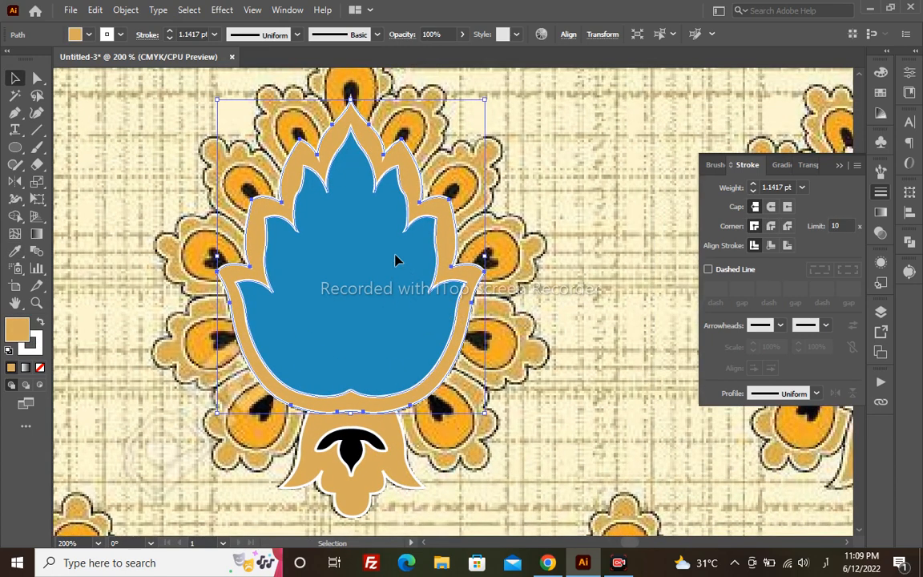
- Group the blue leaf with its tan border and move the group backward in the stacking order
{"action": "left_click", "coordinate": [396, 260]}
{"action": "left_click", "coordinate": [390, 178], "text": "shift"}
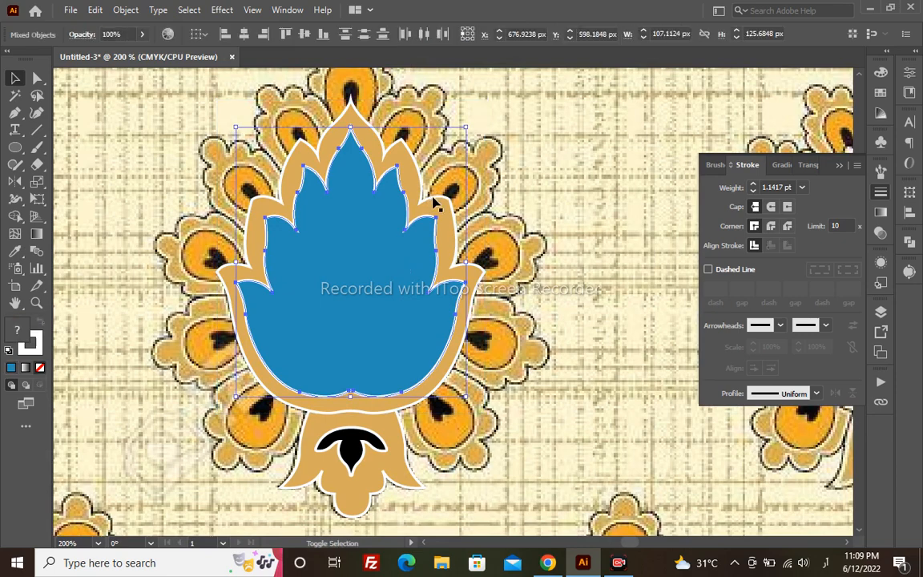
{"action": "left_click", "coordinate": [388, 277], "text": "shift"}
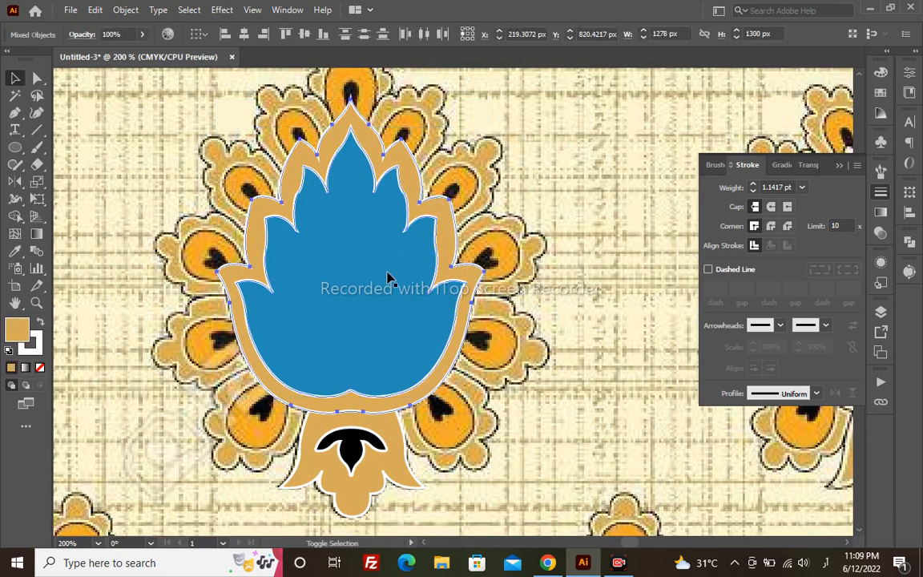
{"action": "key", "text": "ctrl+g"}
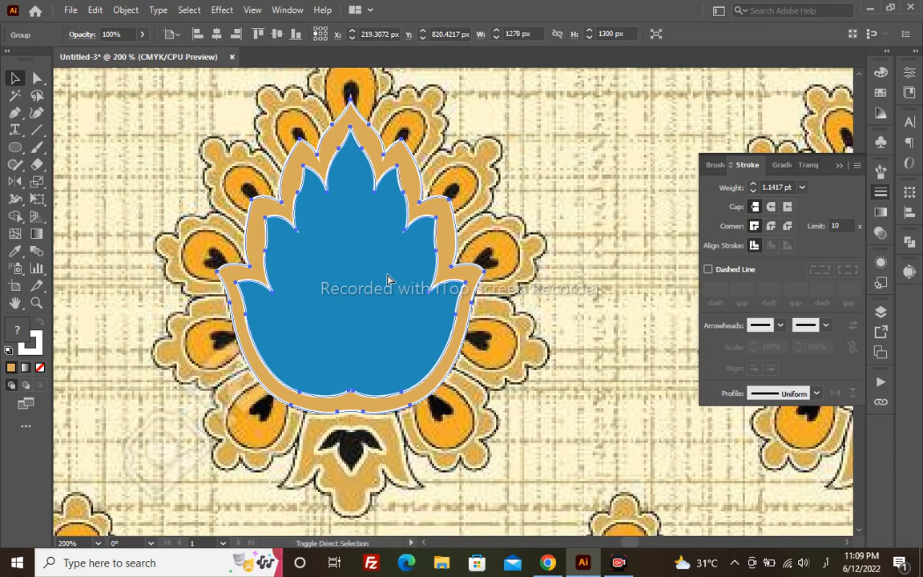
{"action": "key", "text": "ctrl+bracketleft"}
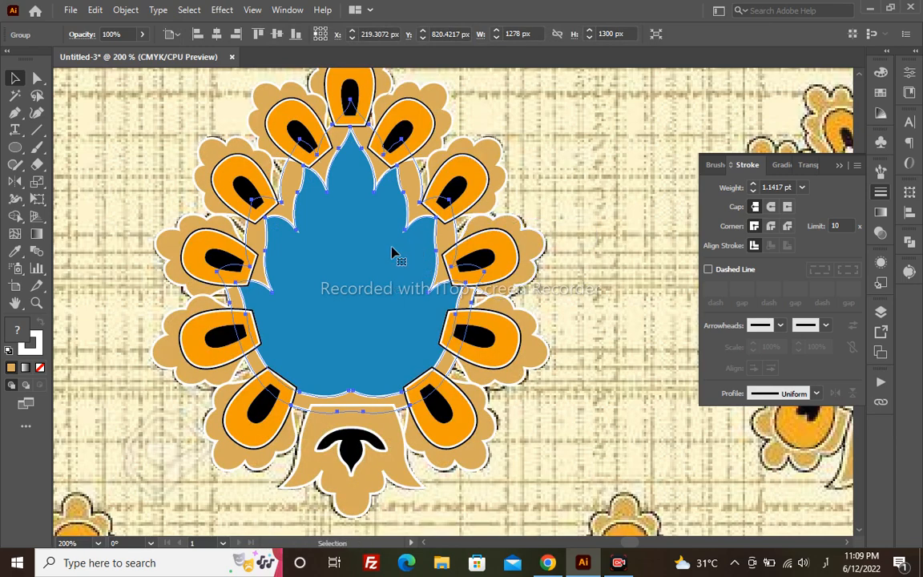
- Cut the reference image out of the leaf group, paste it back in place and send it behind all the artwork
{"action": "key", "text": "a"}
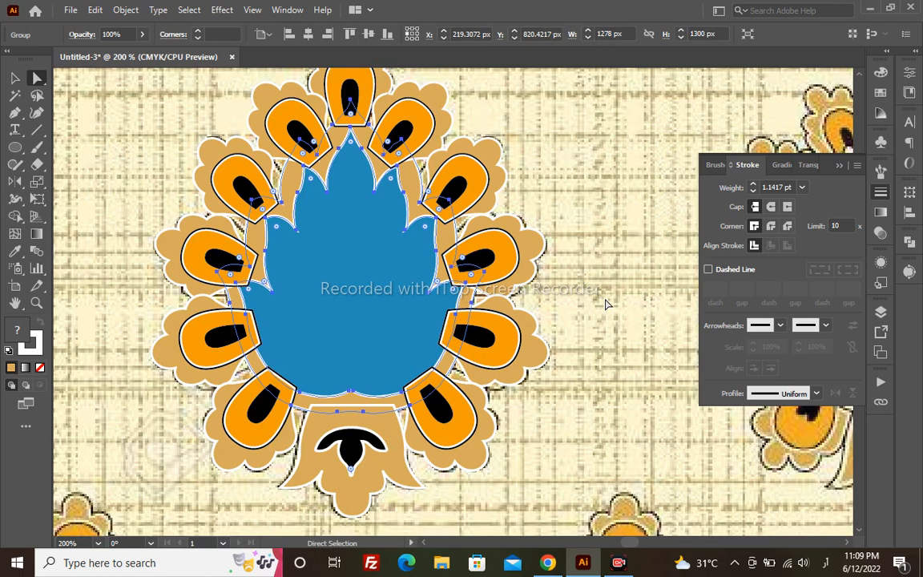
{"action": "key", "text": "v"}
{"action": "left_click", "coordinate": [270, 428]}
{"action": "key", "text": "a"}
{"action": "left_click", "coordinate": [550, 343]}
{"action": "key", "text": "ctrl+x"}
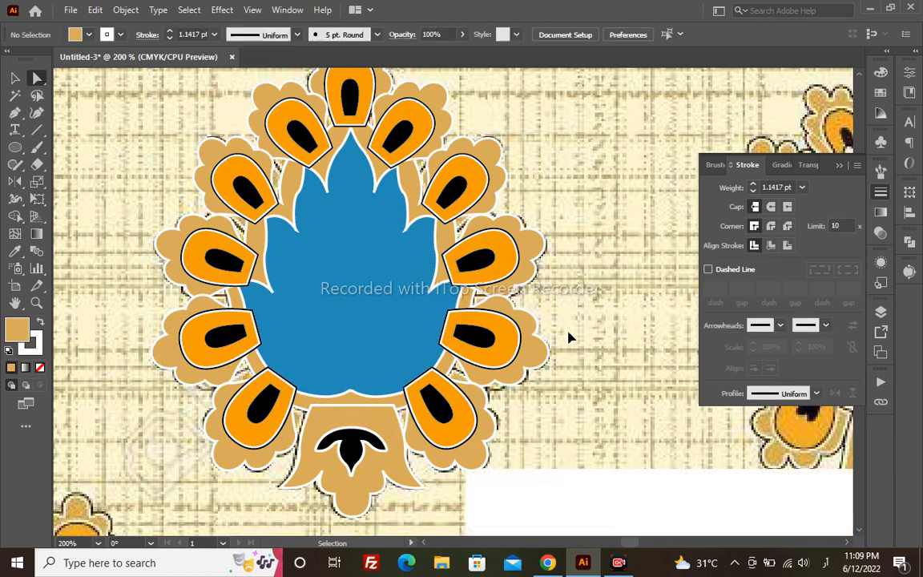
{"action": "key", "text": "ctrl+shift+v"}
{"action": "key", "text": "ctrl+shift+bracketleft"}
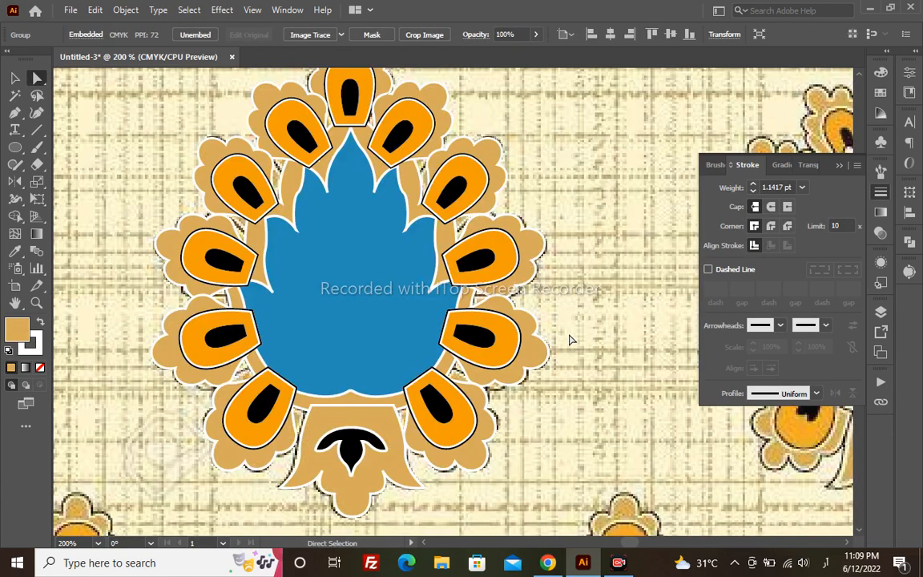
- Bring the leaf group in front of the petals, and send the petals and leaf together behind the reference image
{"action": "key", "text": "v"}
{"action": "left_click", "coordinate": [382, 266]}
{"action": "key", "text": "ctrl+shift+bracketright"}
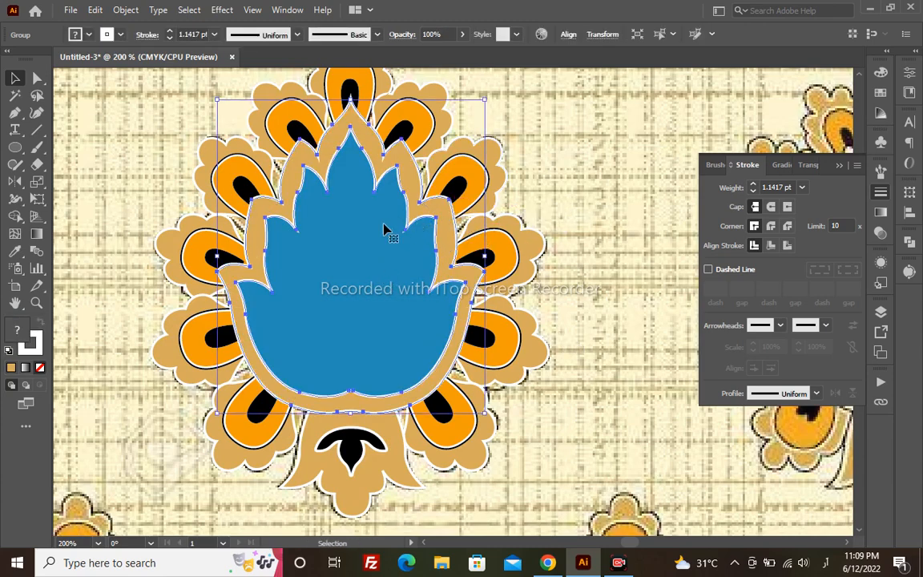
{"action": "left_click", "coordinate": [469, 189]}
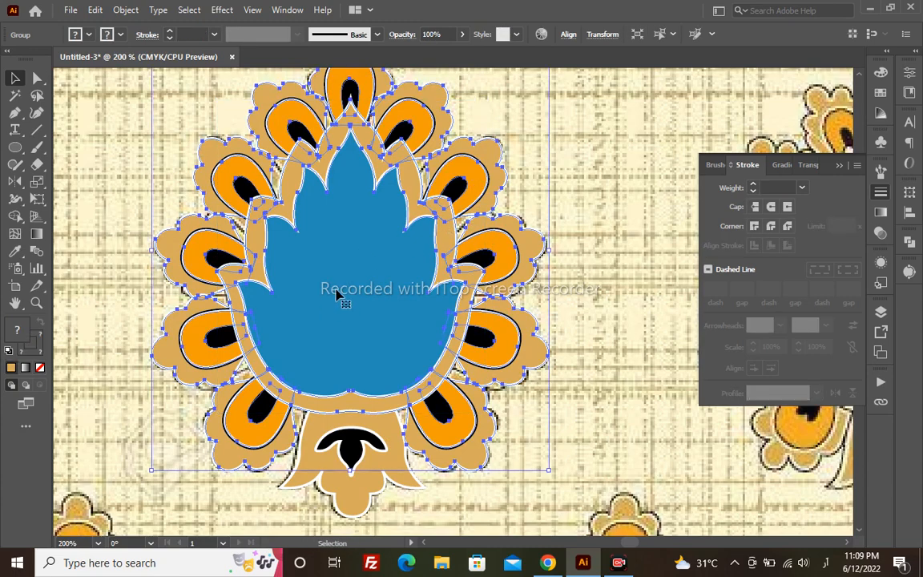
{"action": "key", "text": "ctrl+shift+["}
- Trace the right half of the cream shape inside the blue leaf with the Pen tool, from its upper tip to its lower point
{"action": "key", "text": "z"}
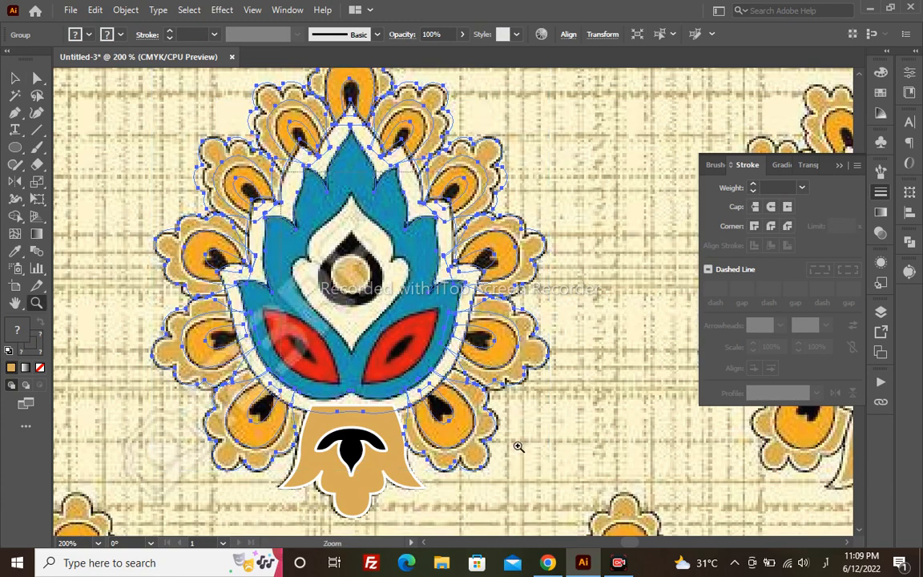
{"action": "left_click_drag", "start_coordinate": [529, 454], "coordinate": [281, 171]}
{"action": "left_click_drag", "start_coordinate": [390, 336], "coordinate": [396, 343]}
{"action": "key", "text": "v"}
{"action": "left_click_drag", "start_coordinate": [373, 205], "coordinate": [370, 249]}
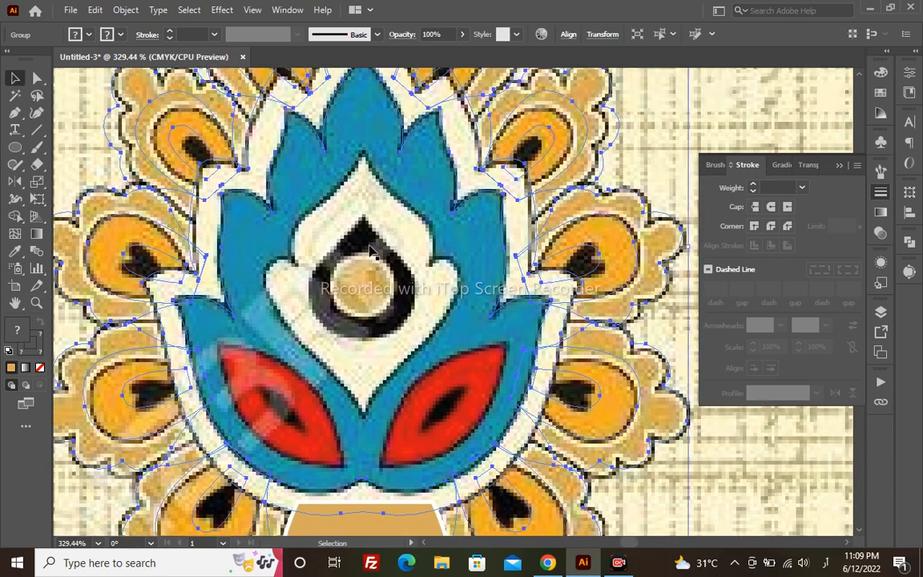
{"action": "key", "text": "p"}
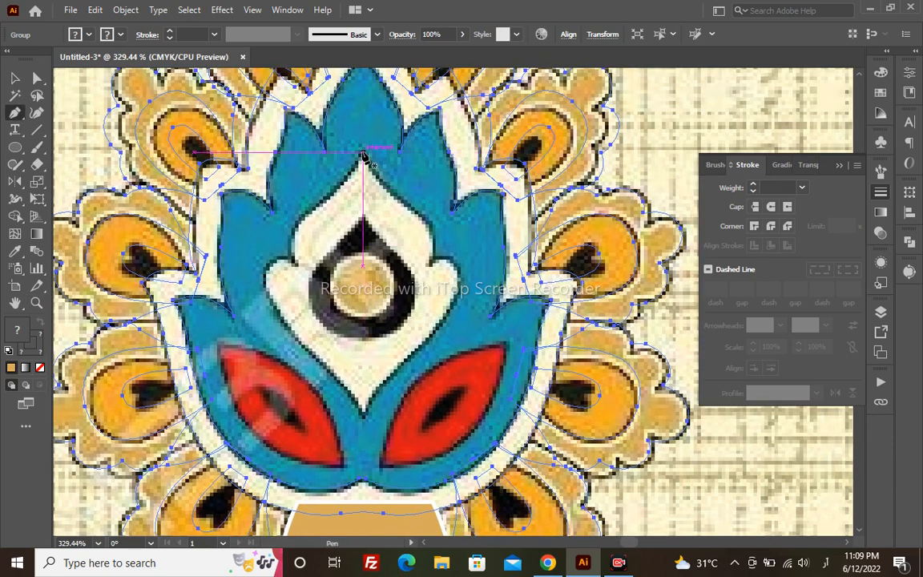
{"action": "left_click", "coordinate": [363, 154]}
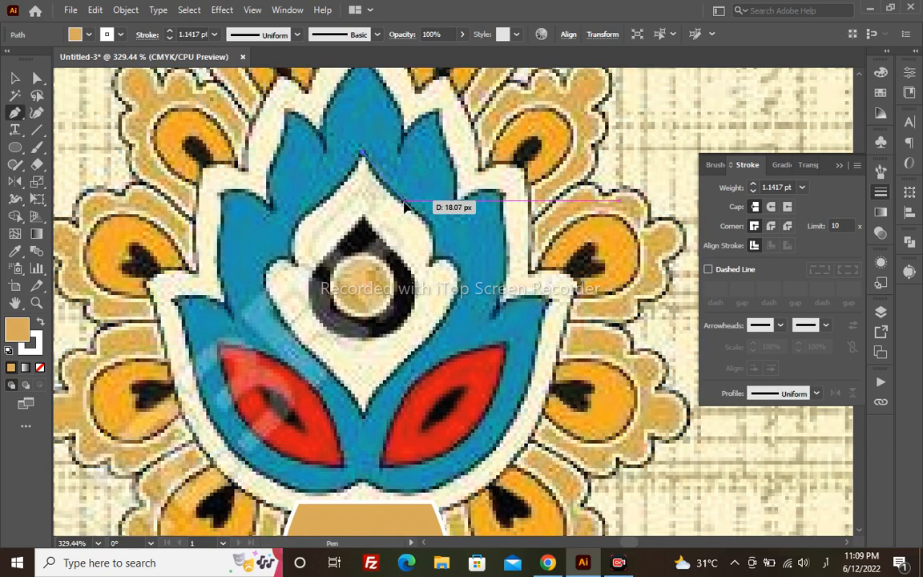
{"action": "left_click_drag", "start_coordinate": [428, 263], "coordinate": [434, 340]}
{"action": "left_click", "coordinate": [431, 264]}
{"action": "key", "text": "ctrl+z"}
{"action": "left_click_drag", "start_coordinate": [459, 277], "coordinate": [453, 305]}
{"action": "left_click_drag", "start_coordinate": [401, 362], "coordinate": [380, 387]}
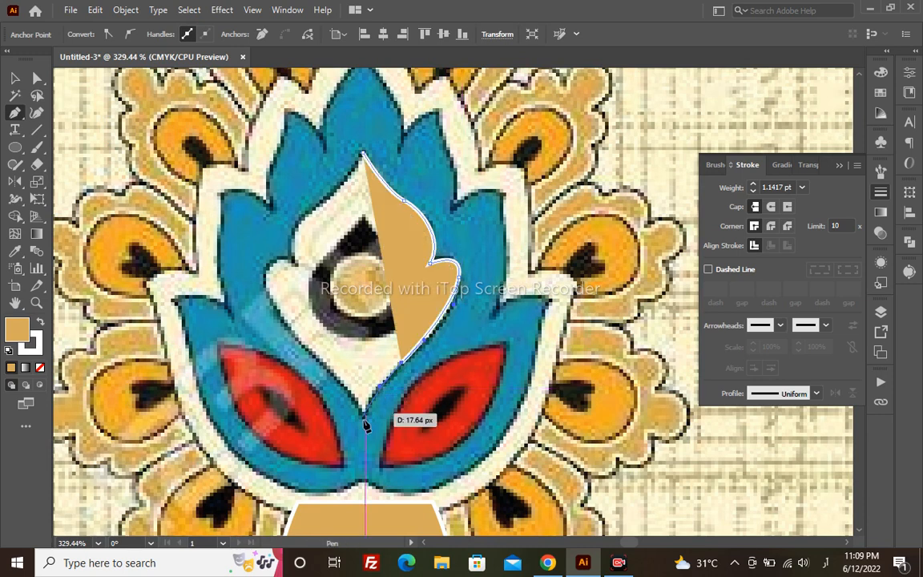
{"action": "left_click", "coordinate": [364, 421]}
- Reflect a copy of the half cream shape across its vertical centreline and join both halves into one closed shape
{"action": "key", "text": "v"}
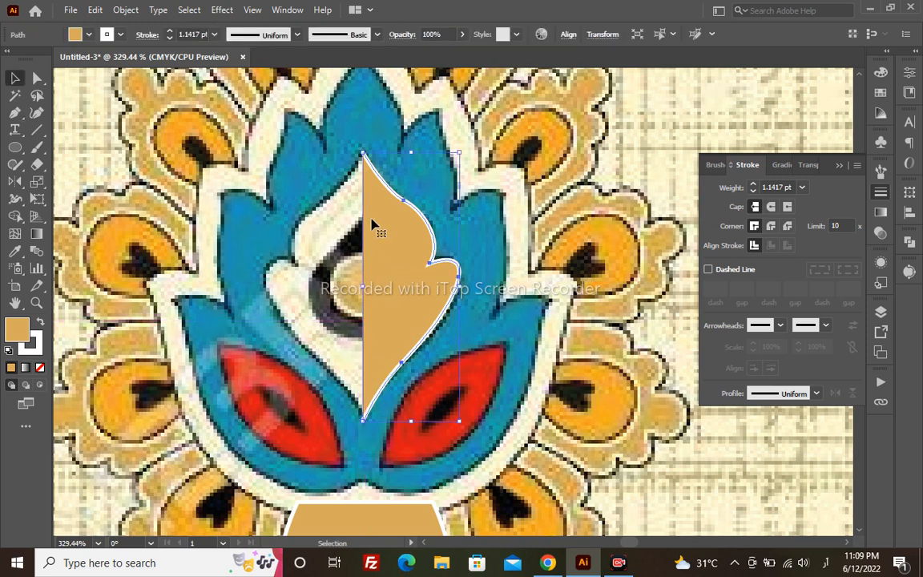
{"action": "key", "text": "o"}
{"action": "left_click_drag", "start_coordinate": [397, 253], "coordinate": [403, 251]}
{"action": "key", "text": "v"}
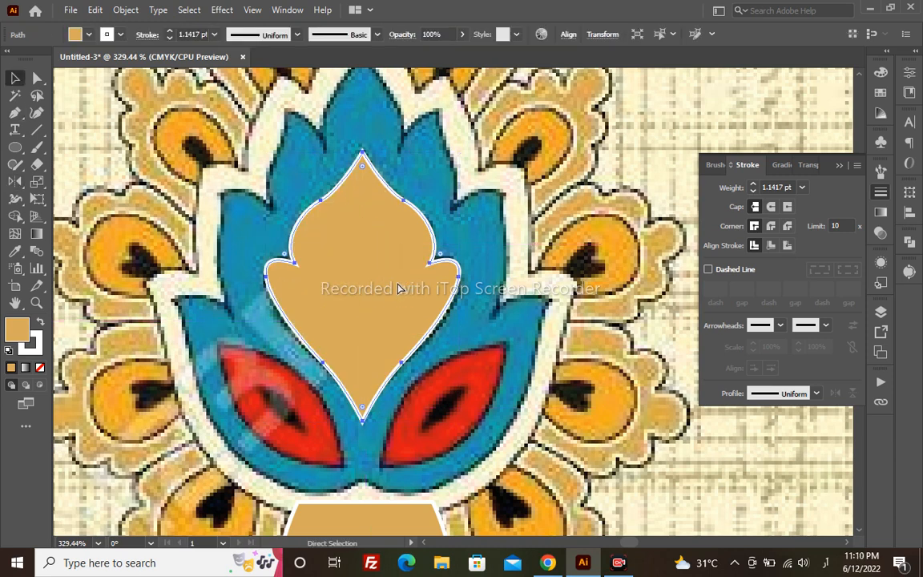
- Set the joined inner shape to no fill with a 1 pt black stroke
{"action": "key", "text": "shift+x"}
{"action": "key", "text": "d"}
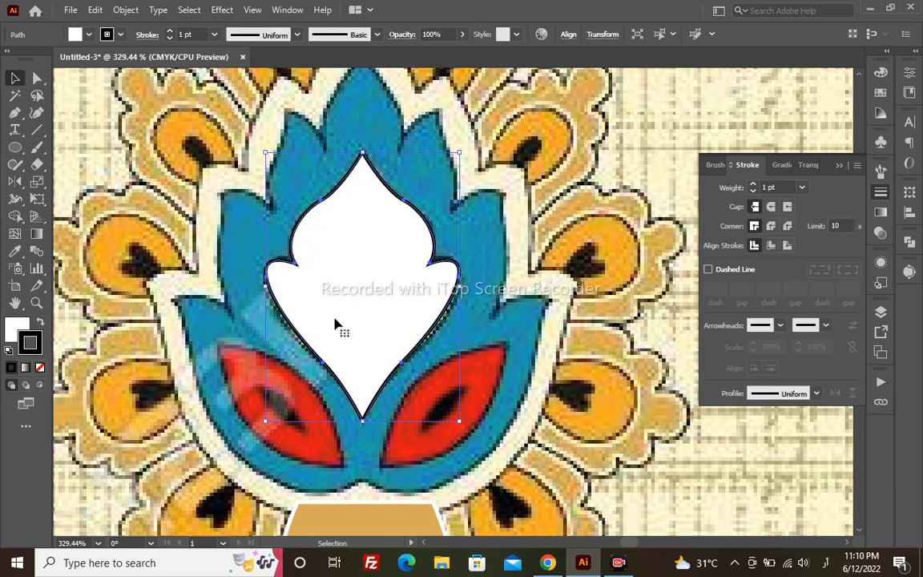
{"action": "left_click_drag", "start_coordinate": [315, 315], "coordinate": [546, 340]}
{"action": "key", "text": "ctrl+z"}
{"action": "key", "text": "ctrl"}
{"action": "left_click", "coordinate": [39, 367]}
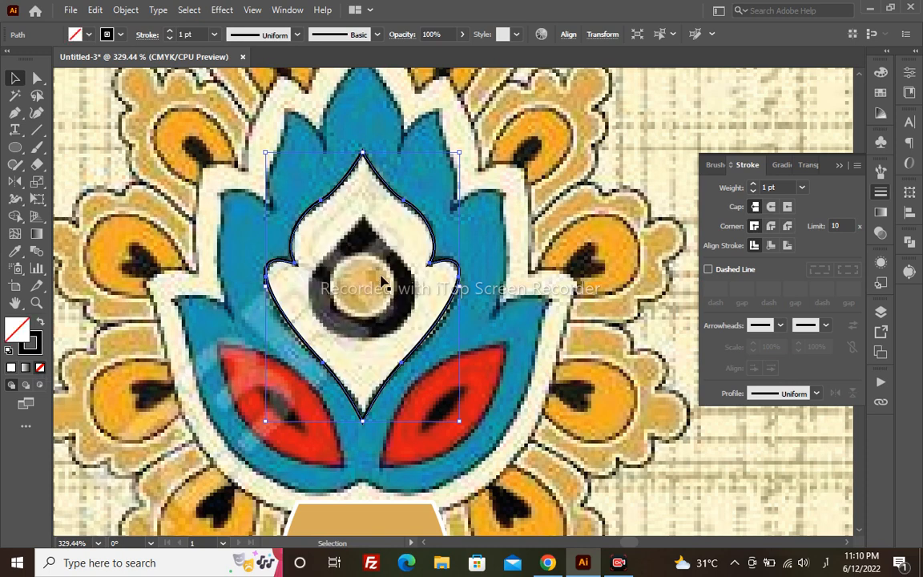
- Trace the right half of the black teardrop inside the cream shape with the Pen tool, from its tip to the bottom centre
{"action": "key", "text": "p"}
{"action": "left_click_drag", "start_coordinate": [363, 215], "coordinate": [396, 254]}
{"action": "left_click_drag", "start_coordinate": [411, 308], "coordinate": [321, 346]}
{"action": "key", "text": "v"}
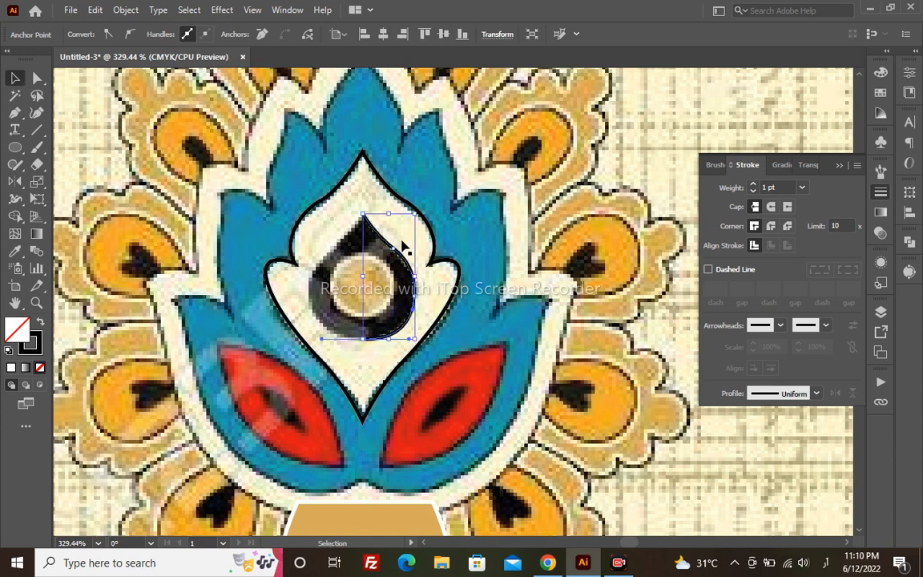
- Reflect a copy of the half teardrop across its vertical centreline and join the two halves into one outline
{"action": "key", "text": "o"}
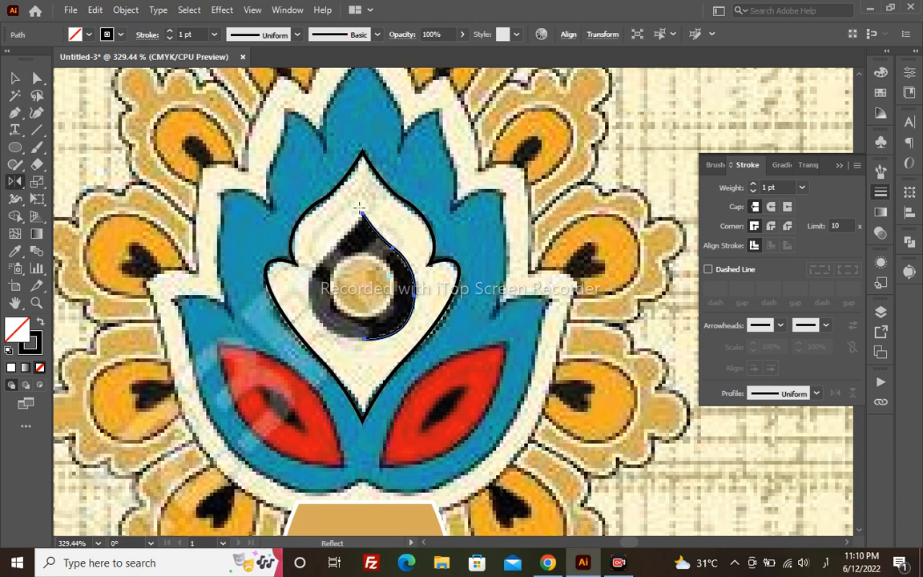
{"action": "left_click_drag", "start_coordinate": [372, 246], "coordinate": [348, 250]}
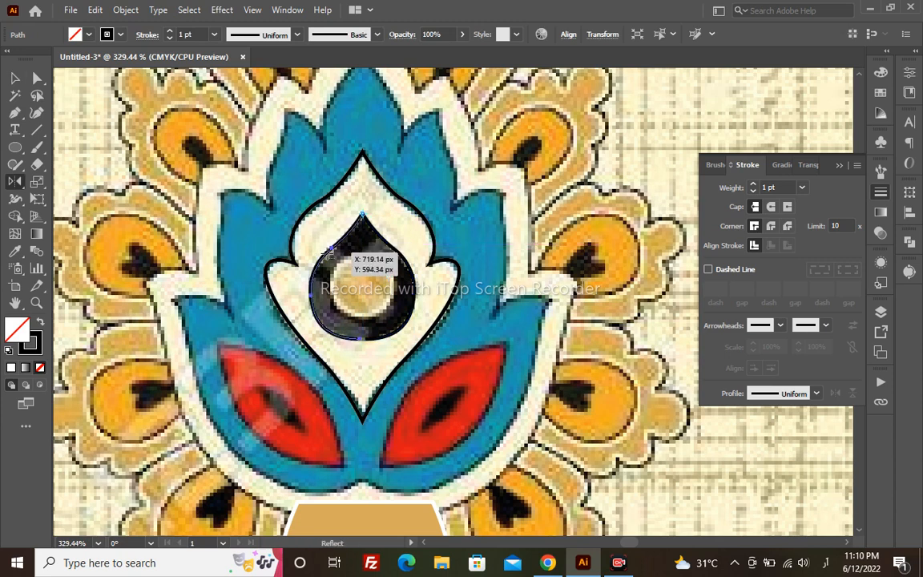
{"action": "key", "text": "v"}
{"action": "left_click", "coordinate": [399, 255], "text": "shift"}
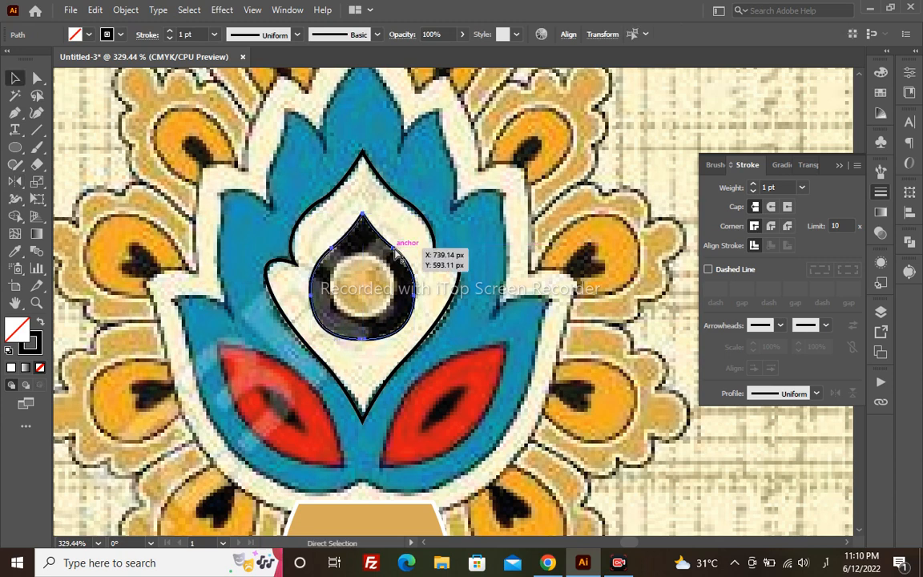
{"action": "key", "text": "a"}
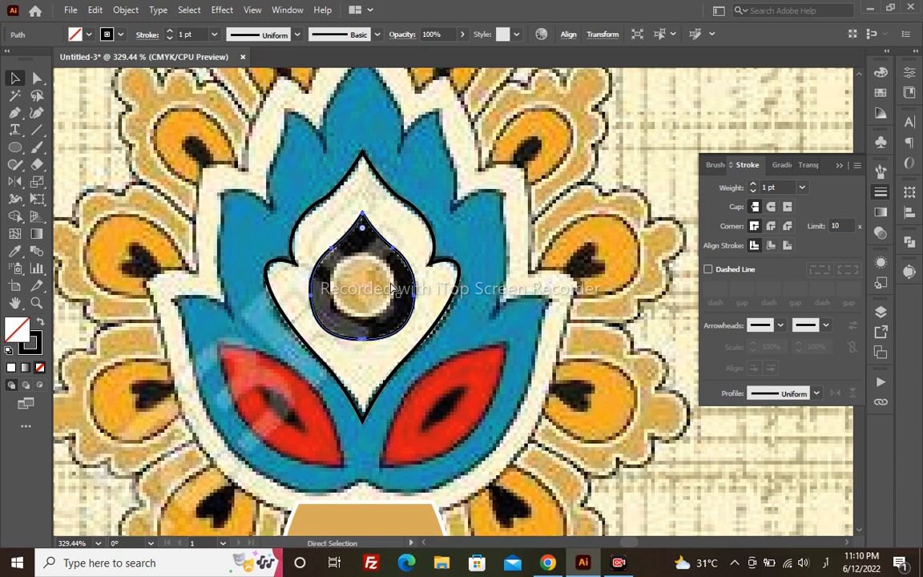
{"action": "key", "text": "v"}
- Draw an unfilled circle with a 1 pt black stroke around the tan centre of the teardrop
{"action": "key", "text": "l"}
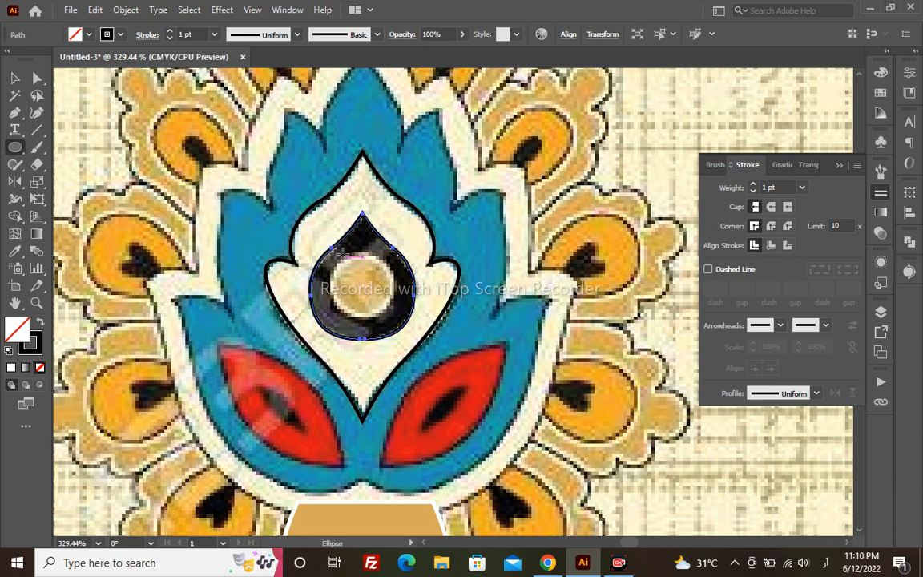
{"action": "left_click_drag", "start_coordinate": [363, 282], "coordinate": [380, 320]}
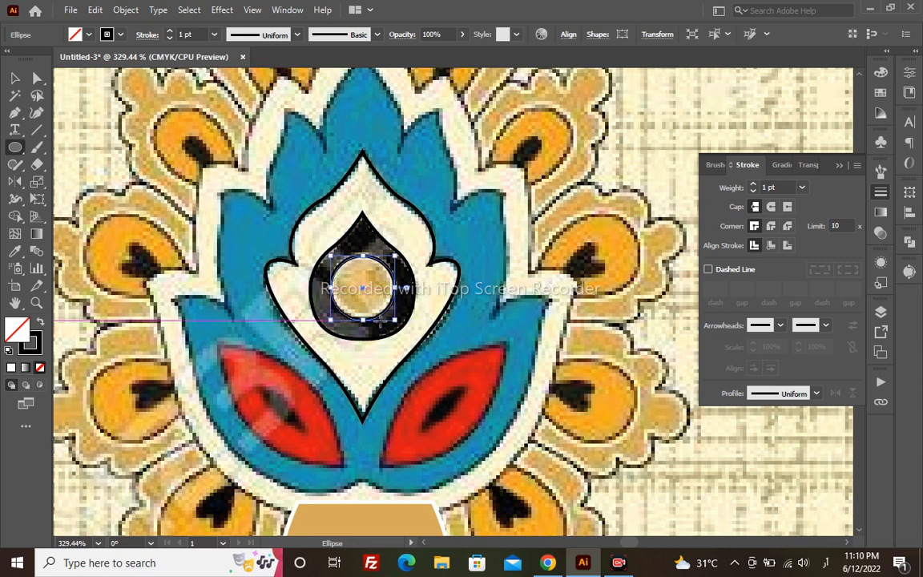
{"action": "key", "text": "i"}
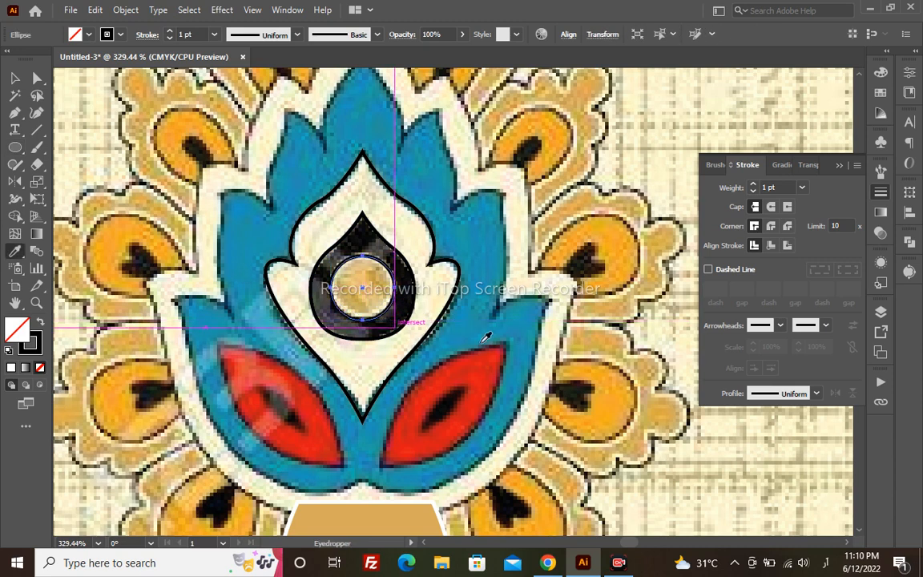
- Copy the bottom ornament's tan fill and white stroke onto the centre circle, and fill the teardrop solid black with no stroke
{"action": "left_click", "coordinate": [418, 506]}
{"action": "key", "text": "v"}
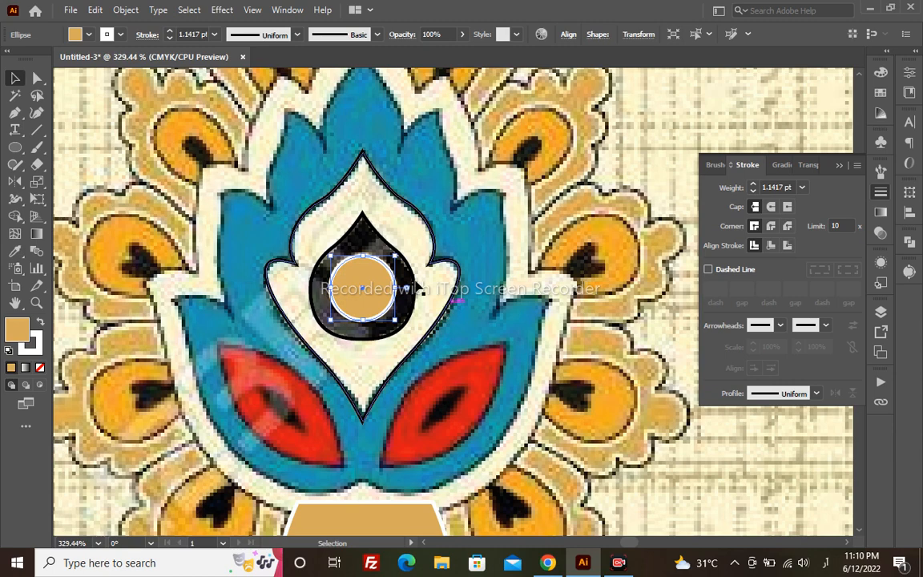
{"action": "left_click", "coordinate": [412, 277]}
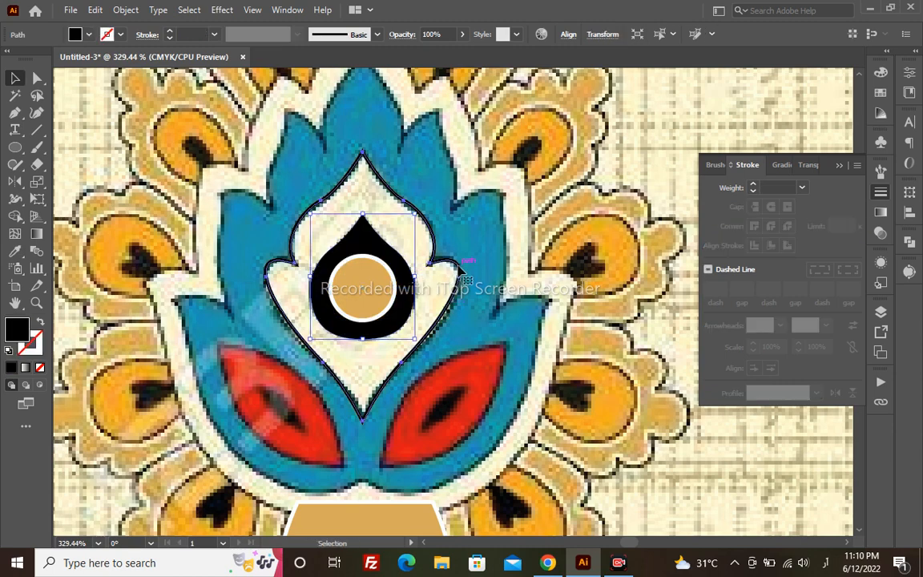
- Fill the inner shape around the teardrop with white, keeping its black stroke
{"action": "left_click", "coordinate": [441, 271]}
{"action": "left_click", "coordinate": [883, 72]}
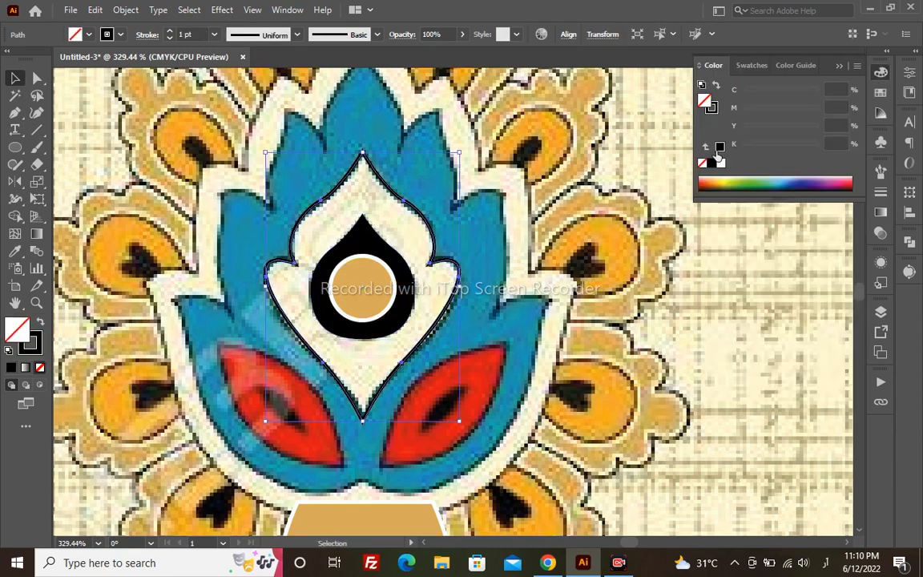
{"action": "left_click", "coordinate": [722, 164]}
- Trace the right red eye-shaped petal as a closed path with the Pen tool and curve its lower edge to match the reference
{"action": "left_click_drag", "start_coordinate": [320, 419], "coordinate": [278, 270]}
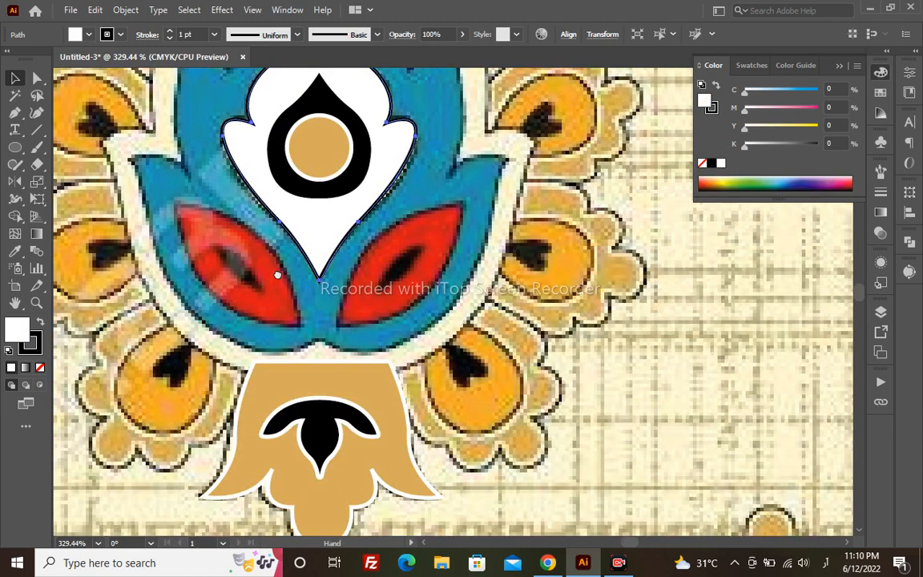
{"action": "key", "text": "p"}
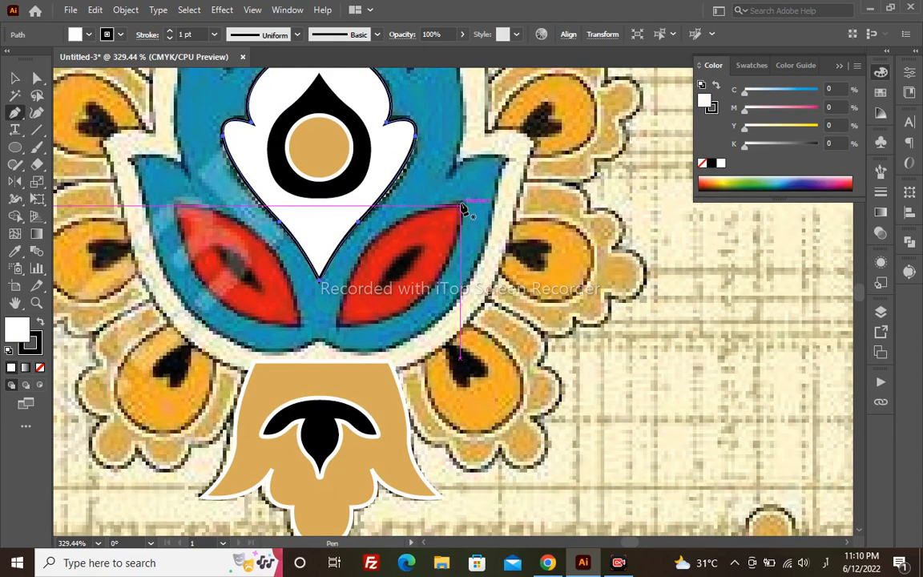
{"action": "left_click", "coordinate": [461, 209]}
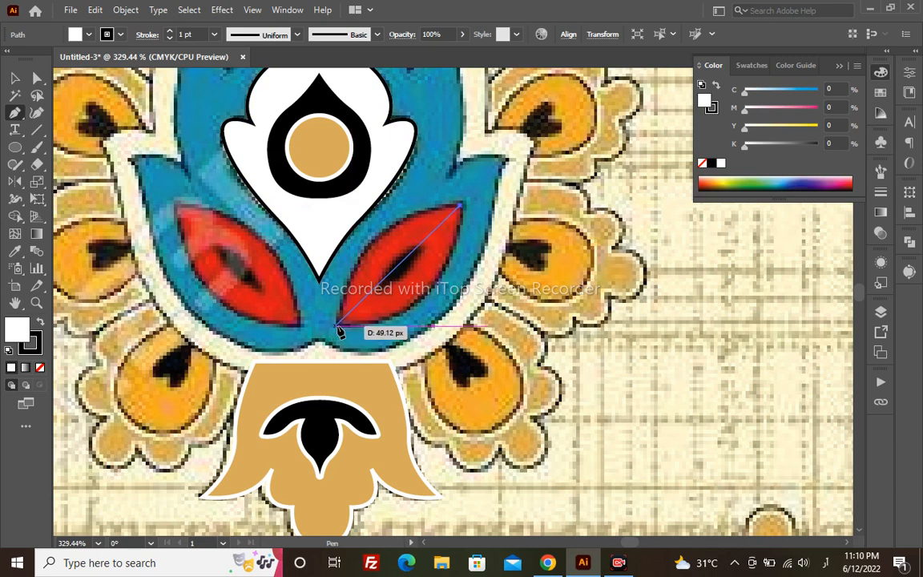
{"action": "left_click_drag", "start_coordinate": [338, 327], "coordinate": [318, 444]}
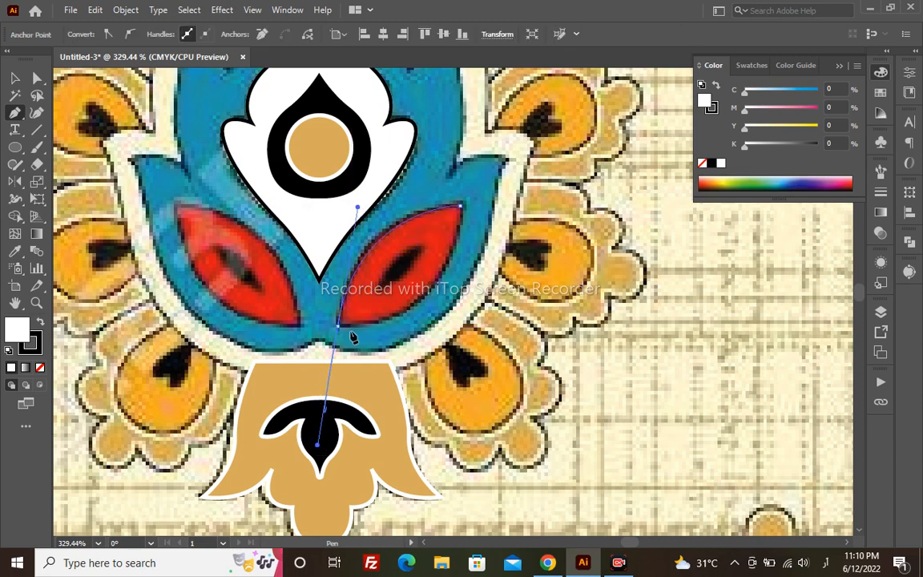
{"action": "left_click", "coordinate": [338, 327]}
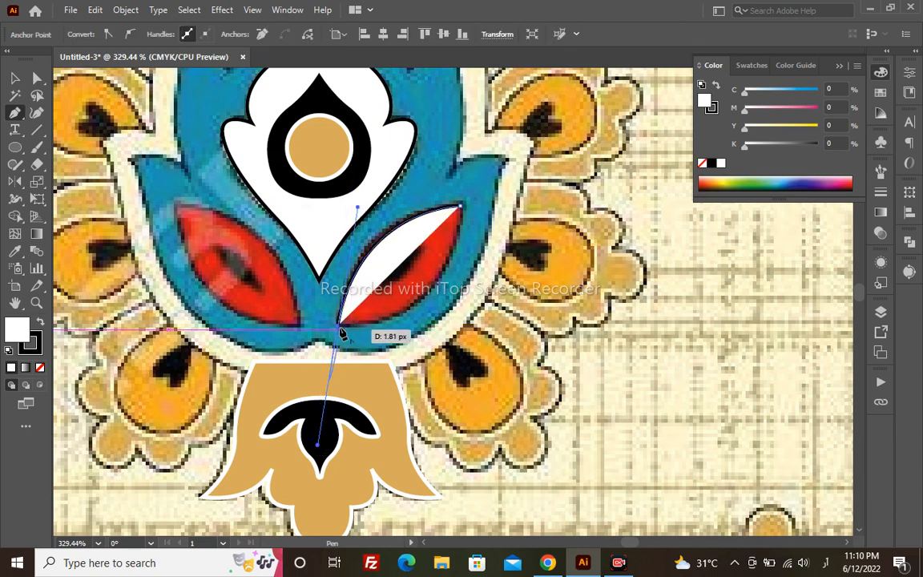
{"action": "left_click", "coordinate": [460, 207]}
{"action": "key", "text": "a"}
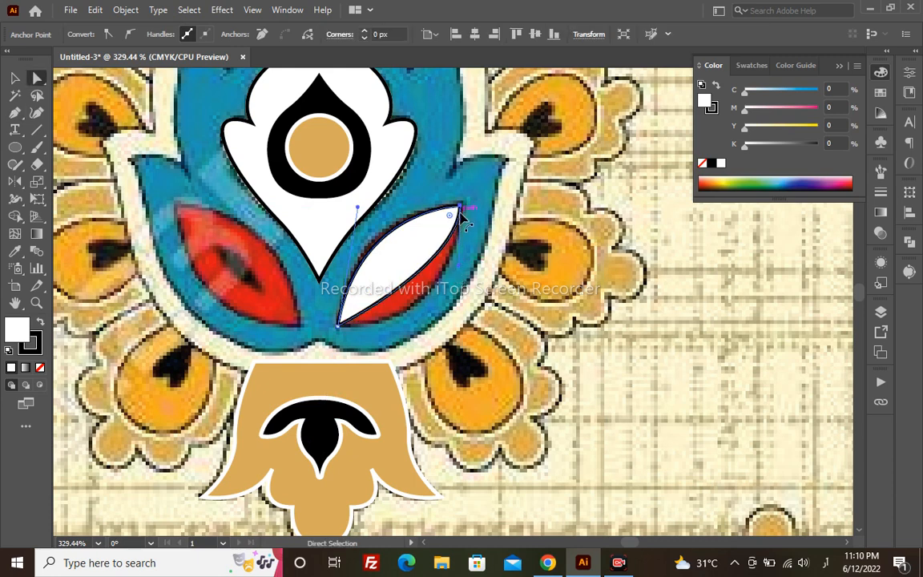
{"action": "left_click_drag", "start_coordinate": [463, 268], "coordinate": [461, 327]}
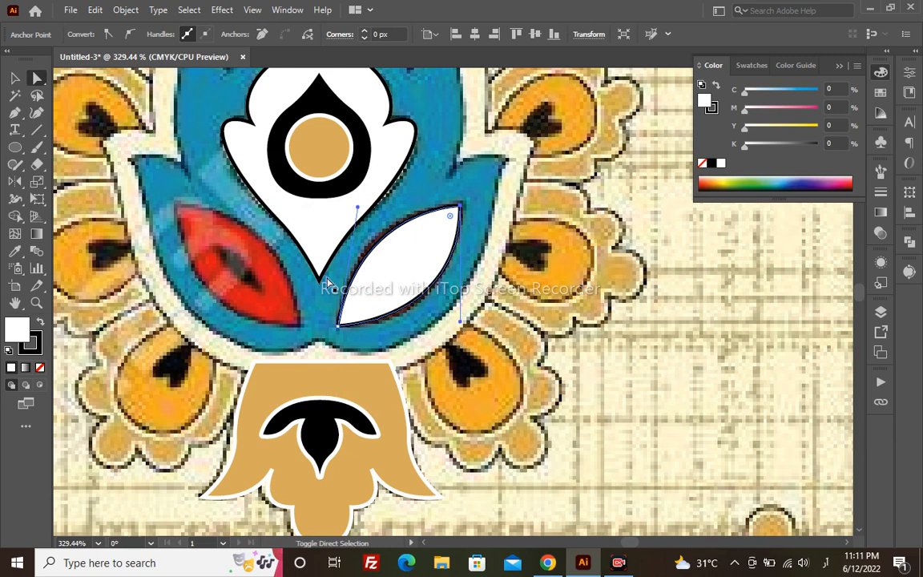
- Give the right eye-shaped petal a red fill sampled from the reference, adjusted to K 0, and a black stroke
{"action": "key", "text": "shift+x"}
{"action": "key", "text": "shift+x"}
{"action": "key", "text": "i"}
{"action": "left_click", "coordinate": [269, 304]}
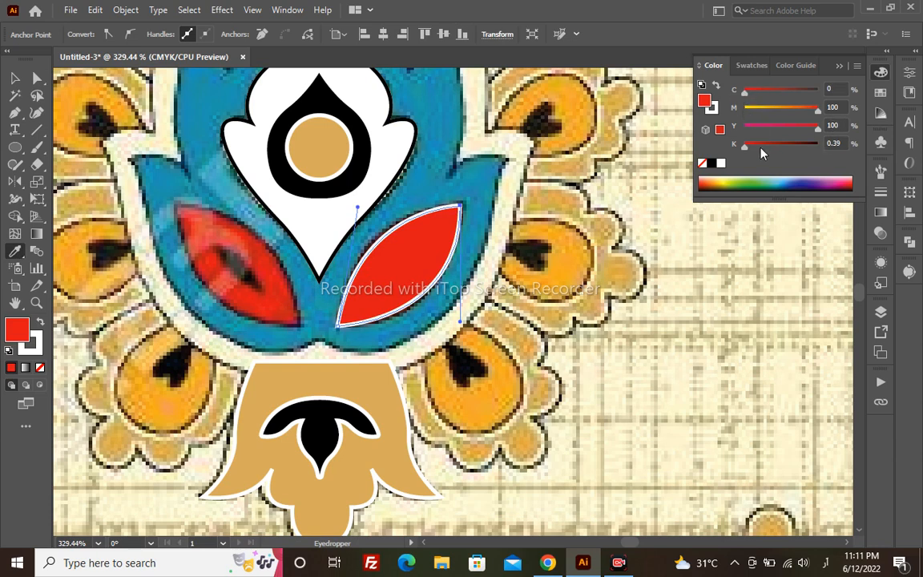
{"action": "left_click_drag", "start_coordinate": [749, 147], "coordinate": [728, 148]}
{"action": "key", "text": "x"}
{"action": "left_click", "coordinate": [710, 164]}
{"action": "key", "text": "v"}
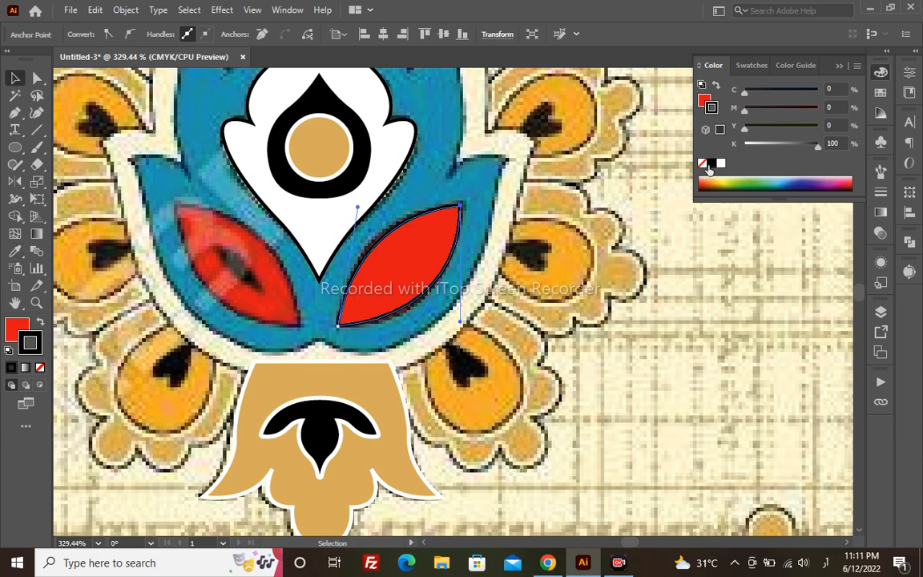
- Add a smaller copy of the petal at its centre with a black fill and red stroke
{"action": "left_click", "coordinate": [400, 255]}
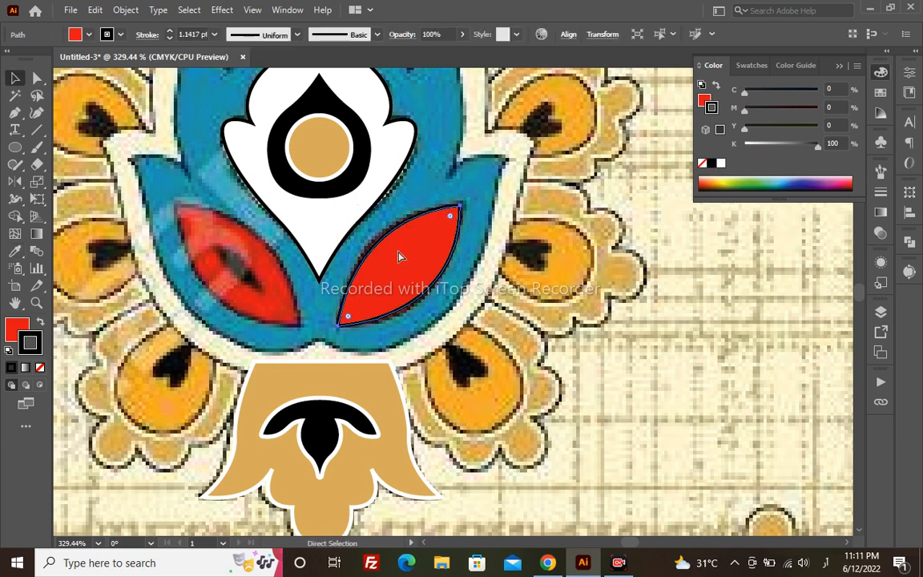
{"action": "left_click", "coordinate": [427, 240]}
{"action": "mouse_move", "coordinate": [460, 205]}
{"action": "left_mouse_down"}
{"action": "mouse_move", "coordinate": [429, 237]}
{"action": "mouse_move", "coordinate": [416, 236]}
{"action": "left_mouse_up"}
{"action": "key", "text": "shift+x"}
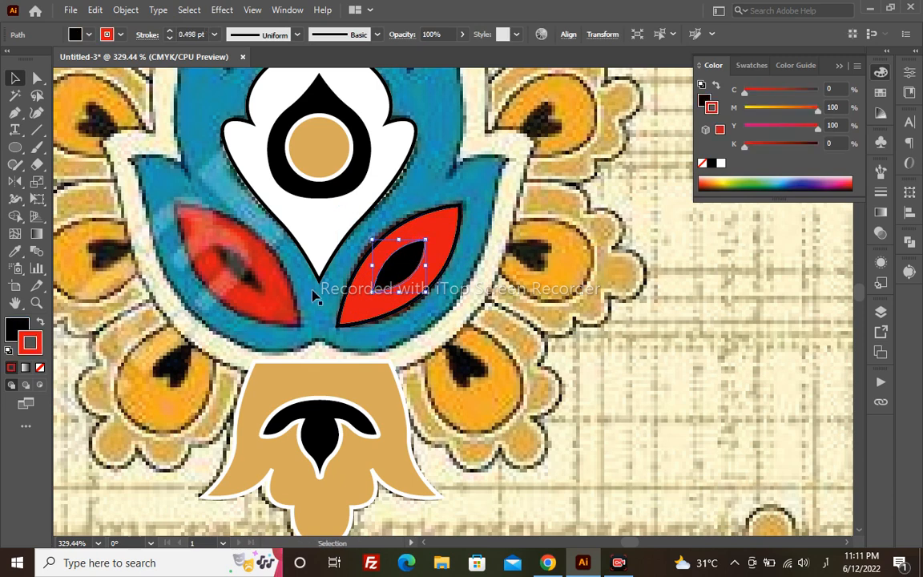
- Group the red petal with its black centre and reflect a copy across the motif's vertical centreline
{"action": "left_click", "coordinate": [337, 311], "text": "shift"}
{"action": "key", "text": "ctrl+g"}
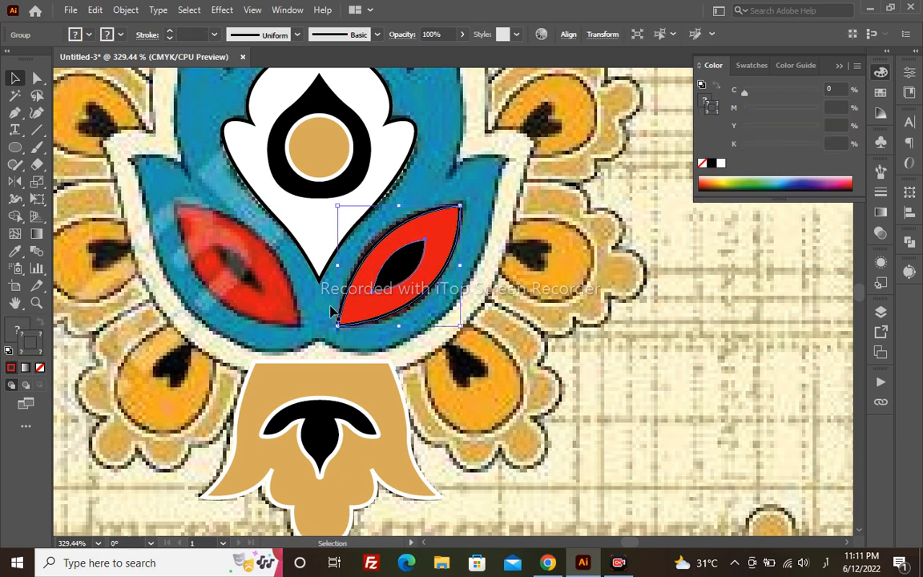
{"action": "key", "text": "o"}
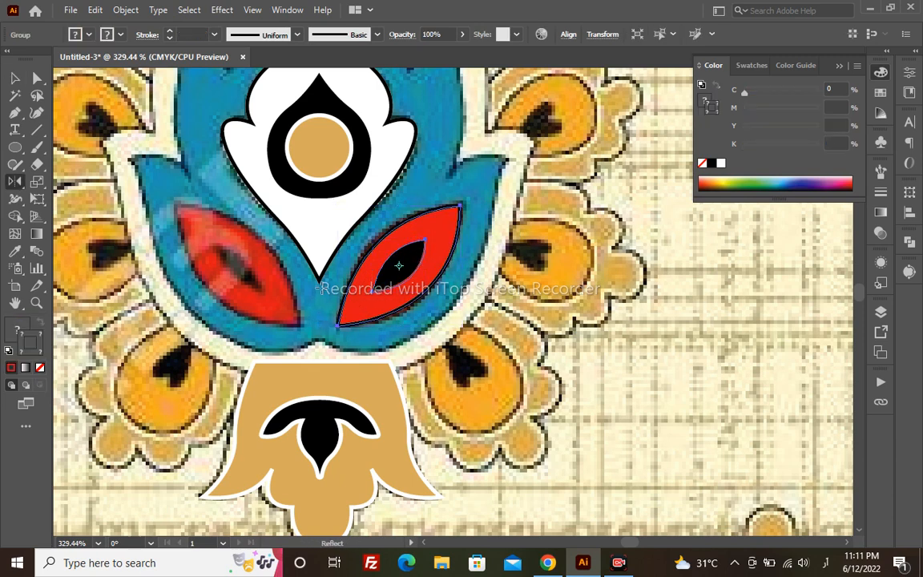
{"action": "mouse_move", "coordinate": [339, 313]}
{"action": "left_mouse_down"}
{"action": "mouse_move", "coordinate": [357, 313]}
{"action": "mouse_move", "coordinate": [335, 313]}
{"action": "left_mouse_up"}
{"action": "key", "text": "v"}
- Delete the reference image behind the traced motif
{"action": "left_click", "coordinate": [408, 266]}
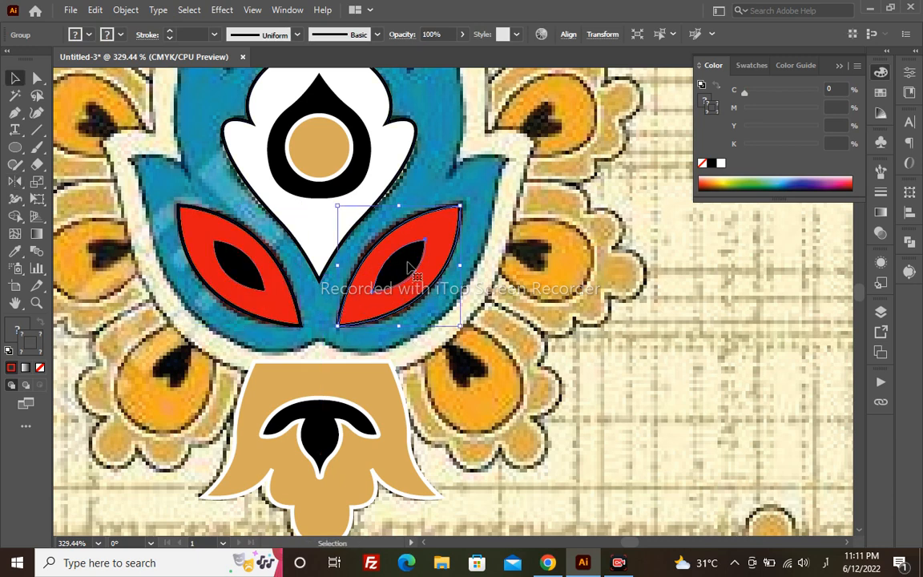
{"action": "left_click", "coordinate": [258, 287], "text": "shift"}
{"action": "left_click", "coordinate": [315, 163], "text": "shift"}
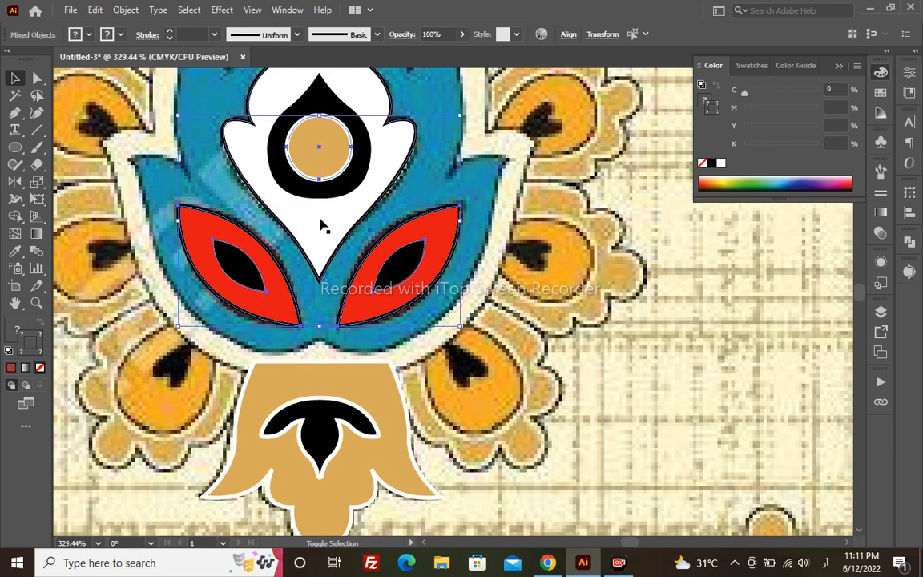
{"action": "left_click", "coordinate": [367, 149], "text": "shift"}
{"action": "key", "text": "z"}
{"action": "left_click", "coordinate": [383, 352], "text": "alt"}
{"action": "left_click", "coordinate": [383, 352], "text": "alt"}
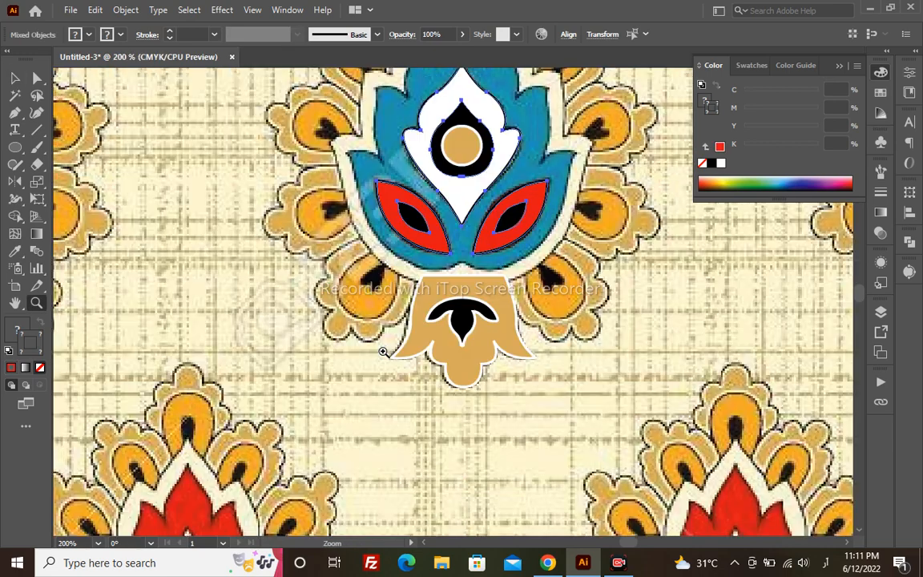
{"action": "left_click", "coordinate": [421, 295], "text": "alt"}
{"action": "left_click_drag", "start_coordinate": [682, 238], "coordinate": [544, 355]}
{"action": "key", "text": "v"}
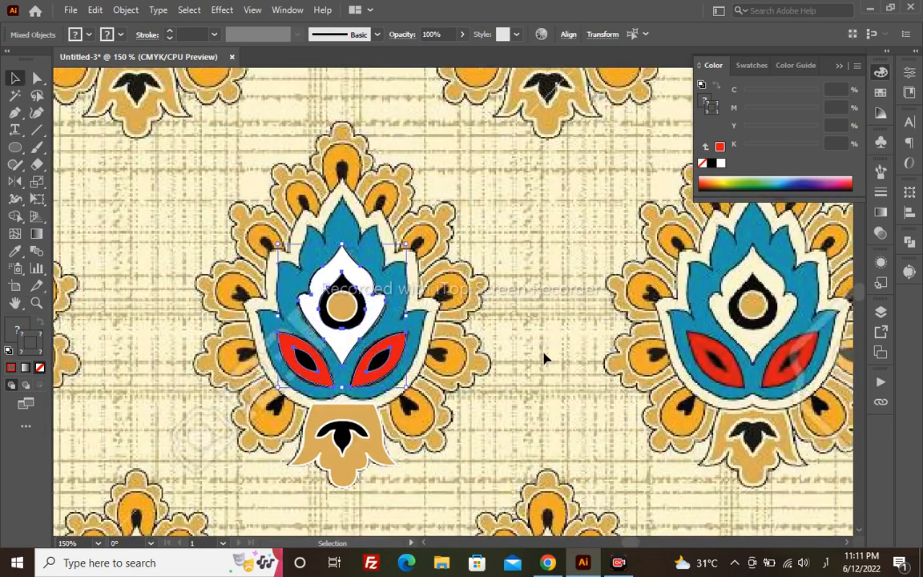
{"action": "left_click", "coordinate": [544, 355]}
{"action": "key", "text": "Delete"}
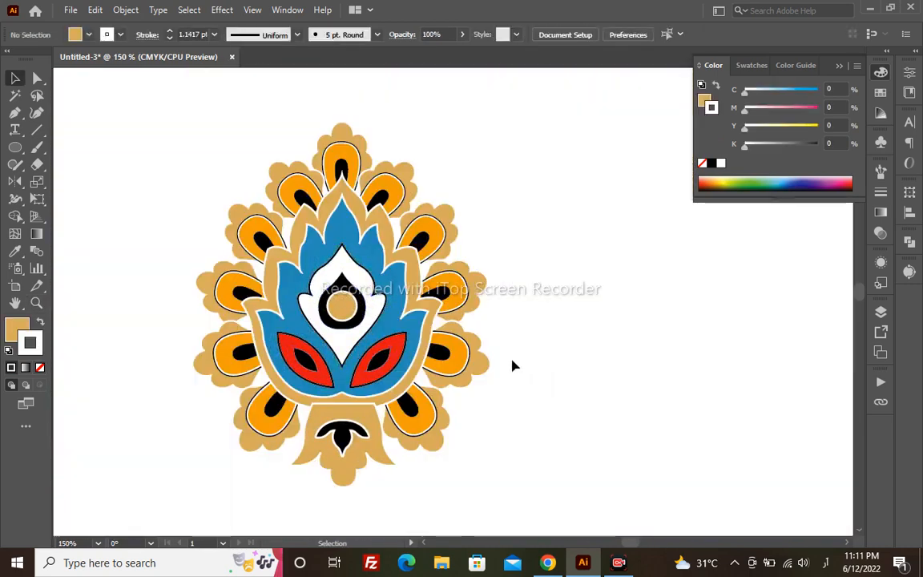
{"action": "left_click", "coordinate": [333, 440]}
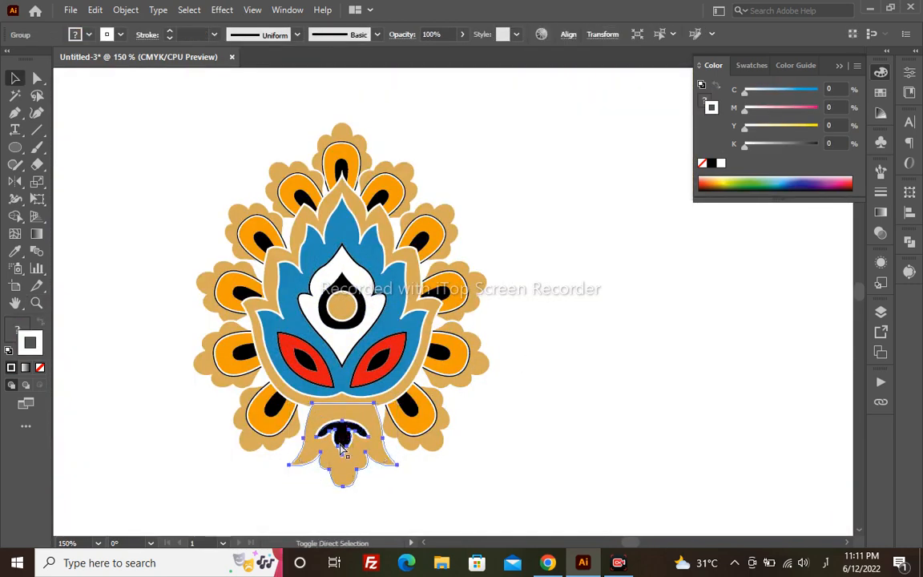
{"action": "left_click", "coordinate": [508, 231]}
{"action": "key", "text": "a"}
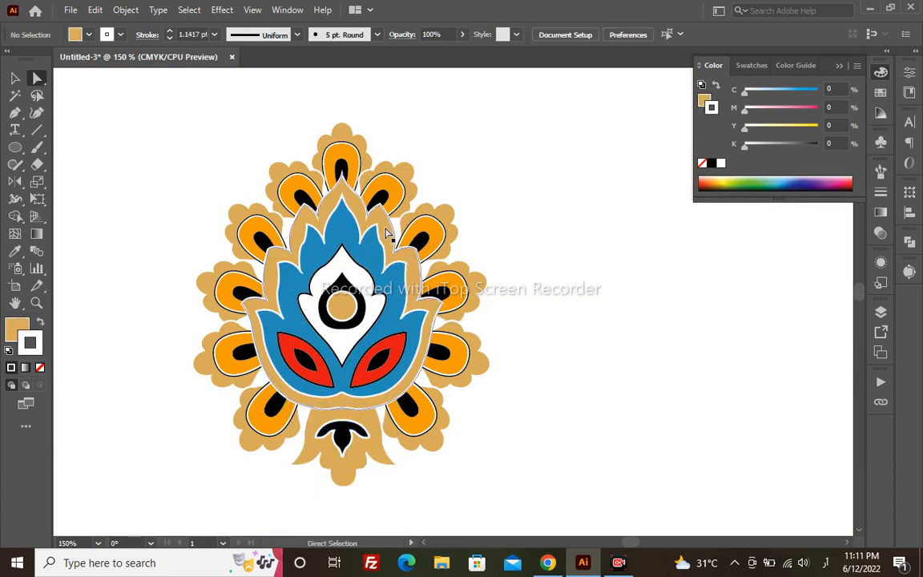
{"action": "left_click", "coordinate": [387, 234]}
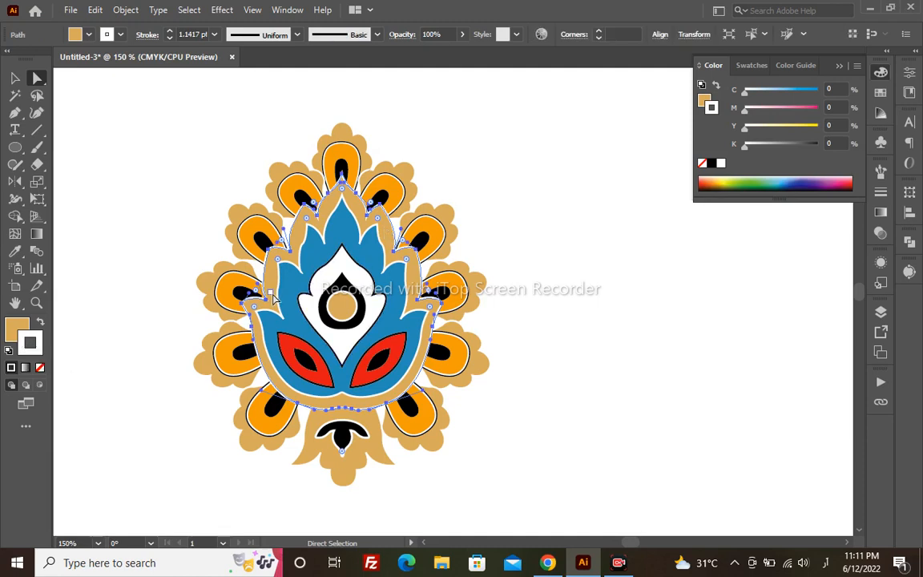
{"action": "key", "text": "v"}
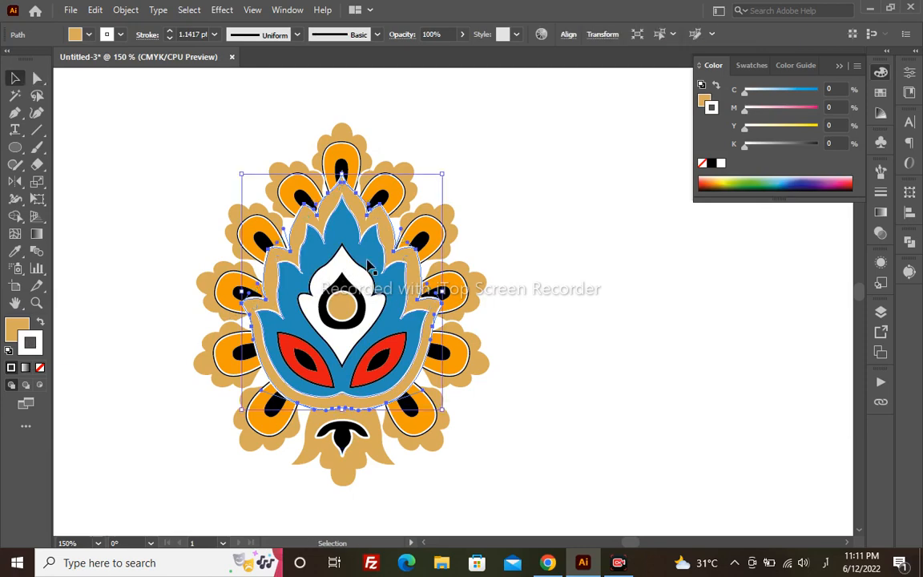
{"action": "left_click", "coordinate": [367, 264], "text": "ctrl+alt"}
{"action": "left_click_drag", "start_coordinate": [435, 324], "coordinate": [314, 287]}
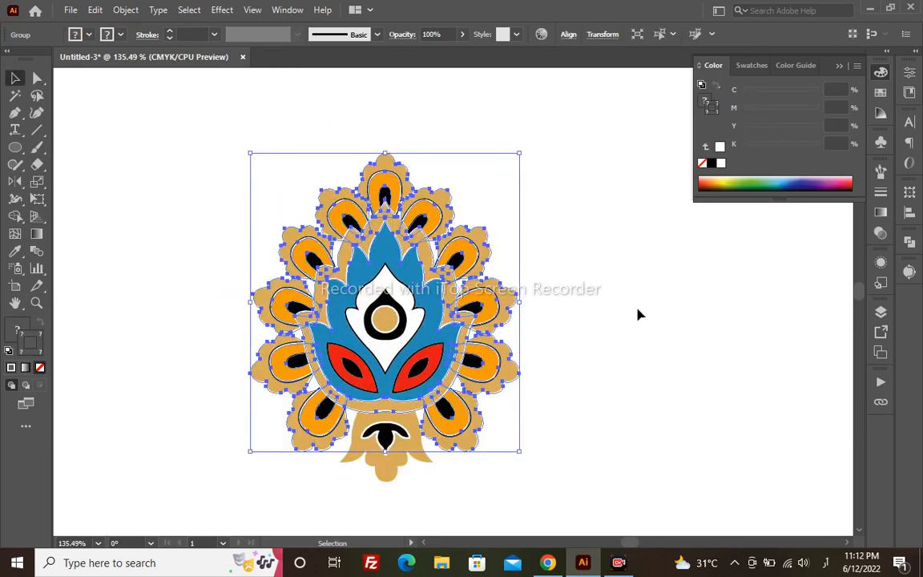
{"action": "left_click", "coordinate": [638, 313]}
- Enlarge a copy of the tan leaf shape about its centre until it surrounds the motif, and send it to the back
{"action": "key", "text": "a"}
{"action": "left_click", "coordinate": [398, 235], "text": "ctrl"}
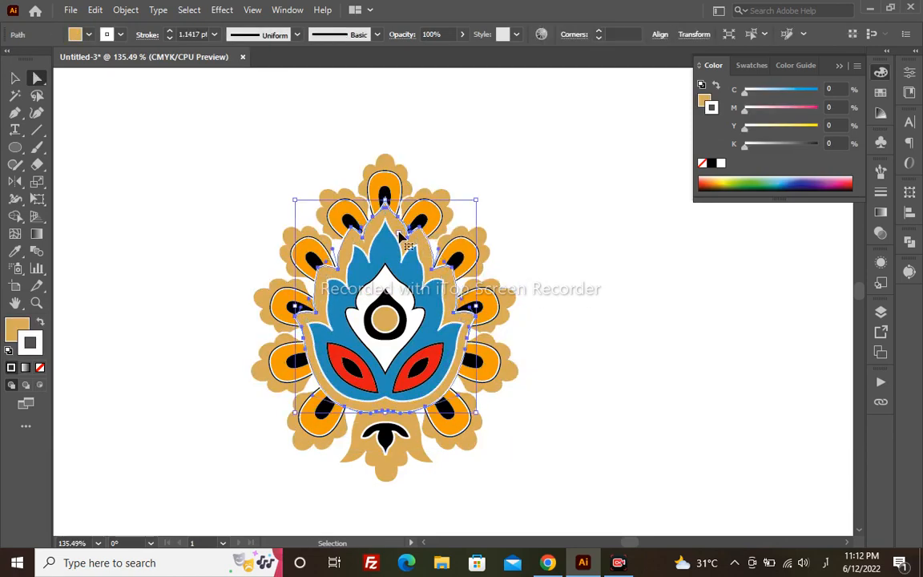
{"action": "key", "text": "ctrl+shift+bracketright"}
{"action": "left_click_drag", "start_coordinate": [478, 203], "coordinate": [566, 107]}
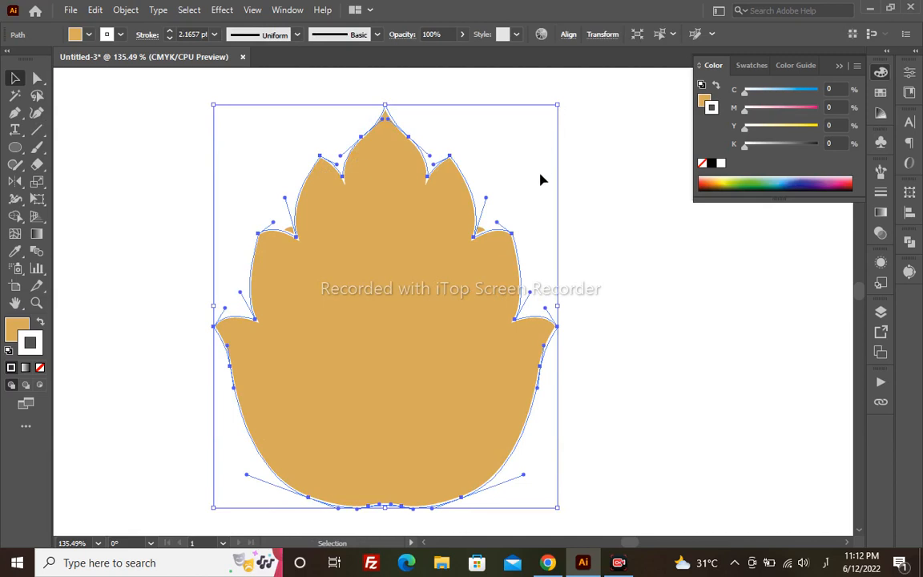
{"action": "key", "text": "ctrl+shift+bracketleft"}
{"action": "left_click", "coordinate": [553, 243]}
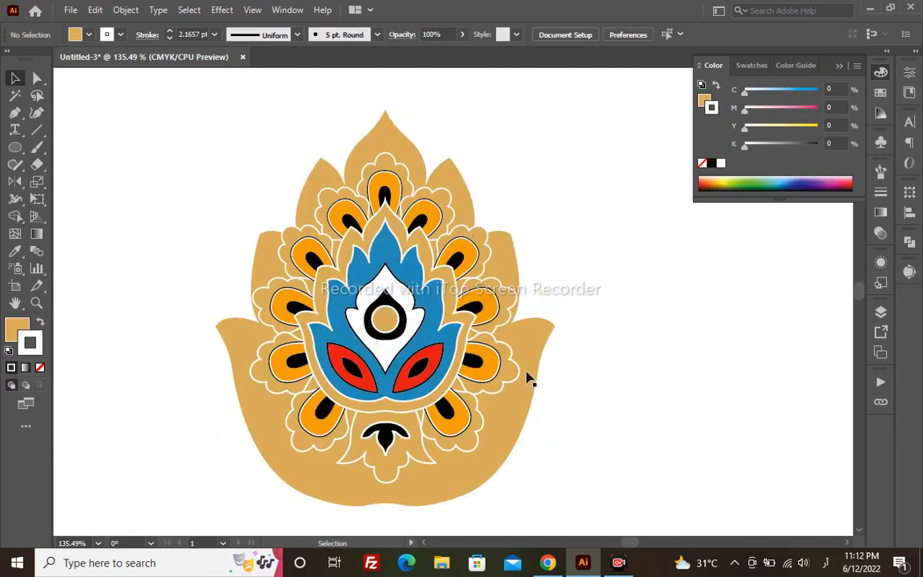
- Swap the enlarged leaf's colours to a white fill with a tan stroke and nudge it upward around the motif
{"action": "left_click", "coordinate": [531, 377]}
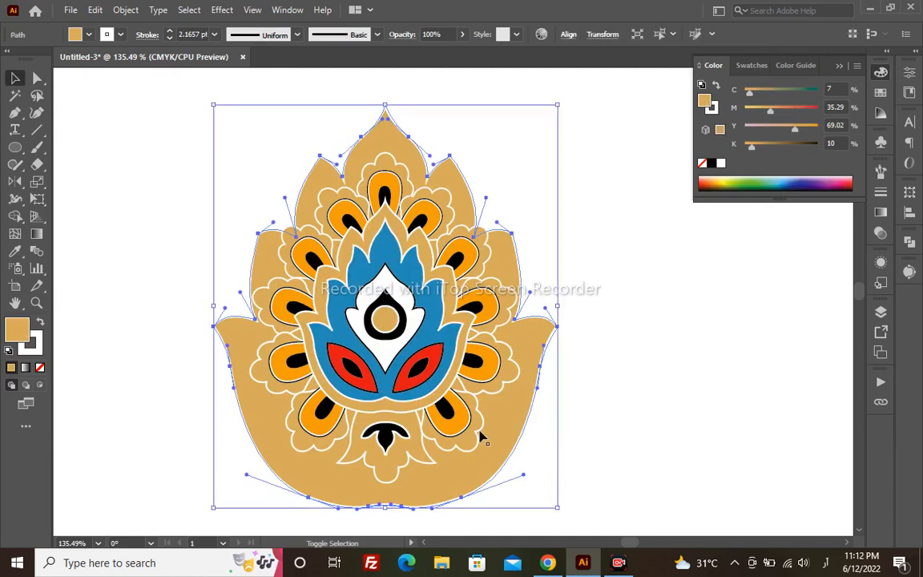
{"action": "key", "text": "shift+x"}
{"action": "key", "text": "shift+Up"}
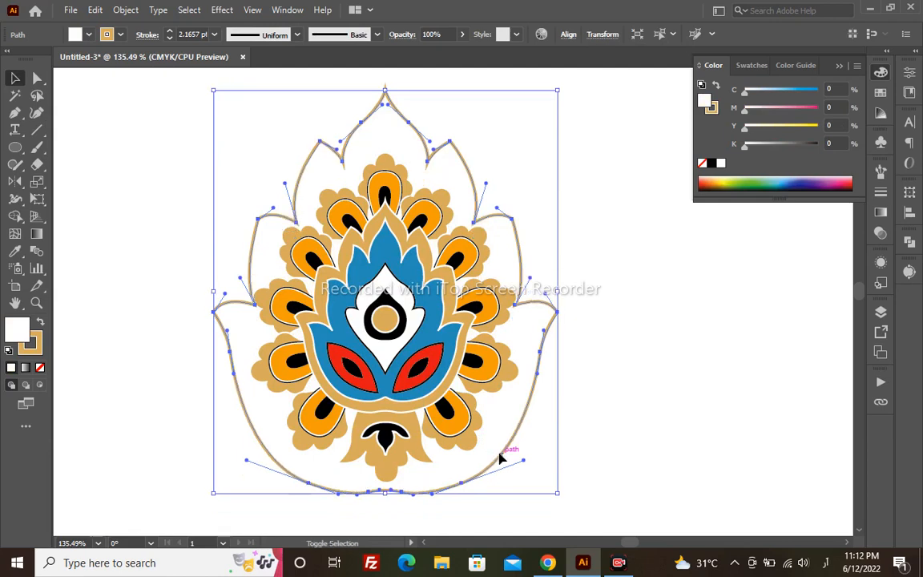
{"action": "key", "text": "Up"}
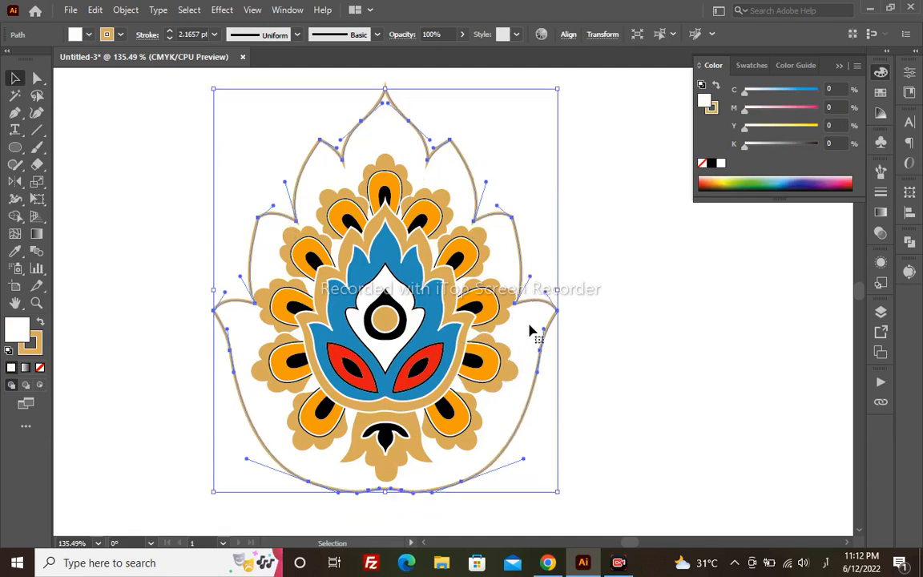
- Move the lower notch anchor points on both sides of the large leaf outline outward, away from the petals
{"action": "key", "text": "a"}
{"action": "left_click", "coordinate": [575, 315]}
{"action": "left_click", "coordinate": [516, 305]}
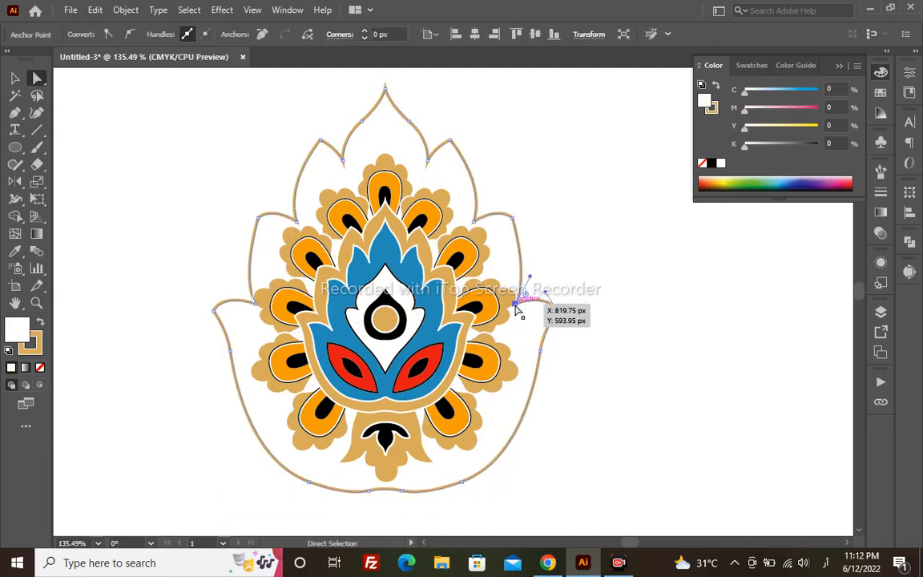
{"action": "left_click_drag", "start_coordinate": [516, 307], "coordinate": [528, 307]}
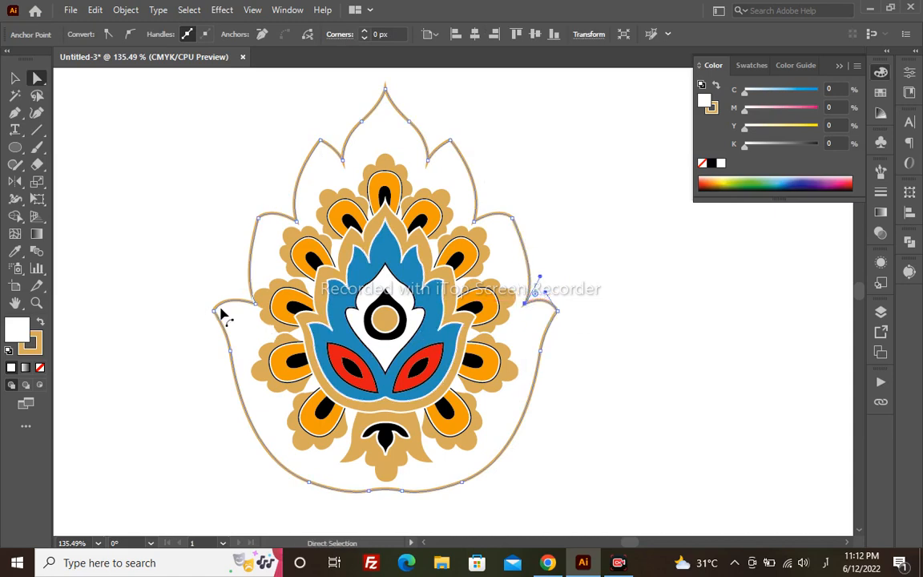
{"action": "left_click_drag", "start_coordinate": [257, 307], "coordinate": [227, 304]}
{"action": "key", "text": "v"}
{"action": "left_click", "coordinate": [598, 255]}
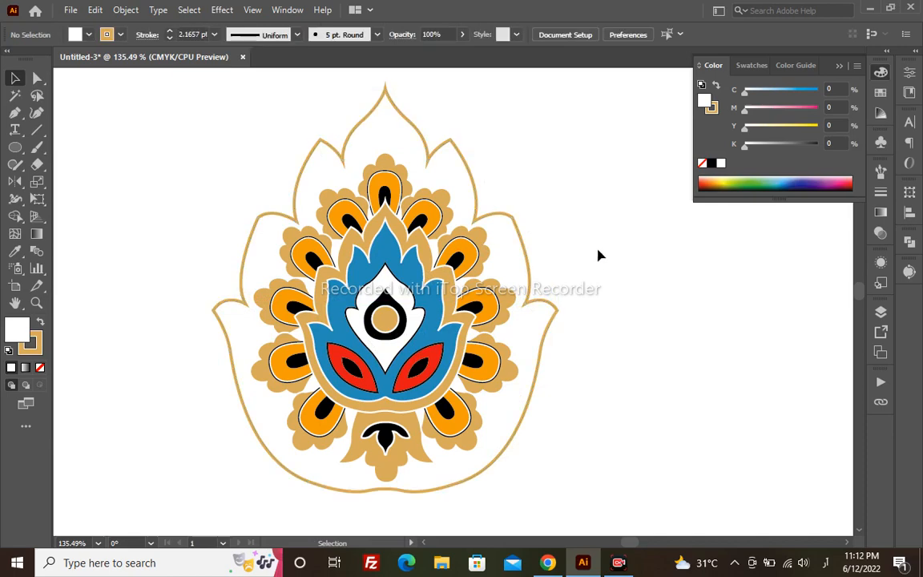
- Delete the large tan leaf outline around the motif and group all remaining motif shapes
{"action": "left_click_drag", "start_coordinate": [599, 388], "coordinate": [552, 335]}
{"action": "key", "text": "Delete"}
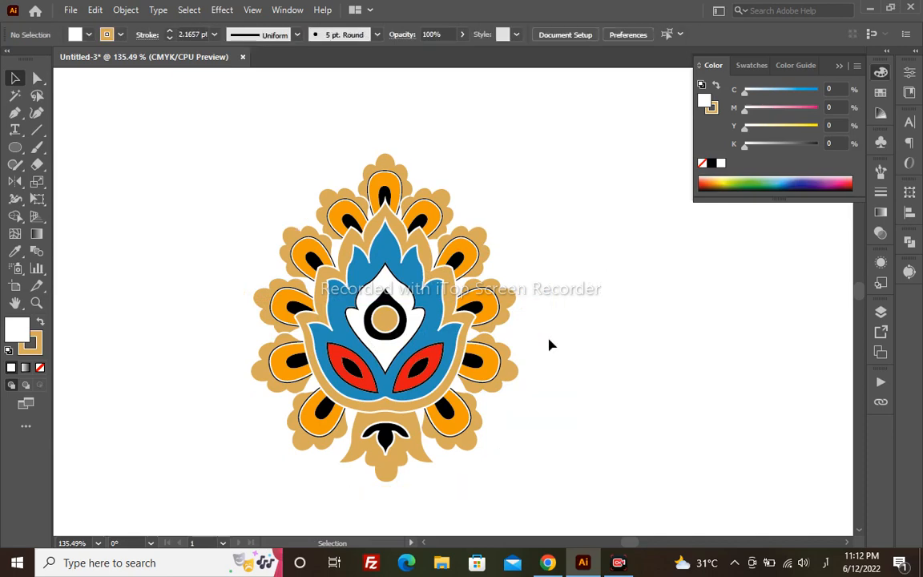
{"action": "left_click_drag", "start_coordinate": [596, 90], "coordinate": [251, 481]}
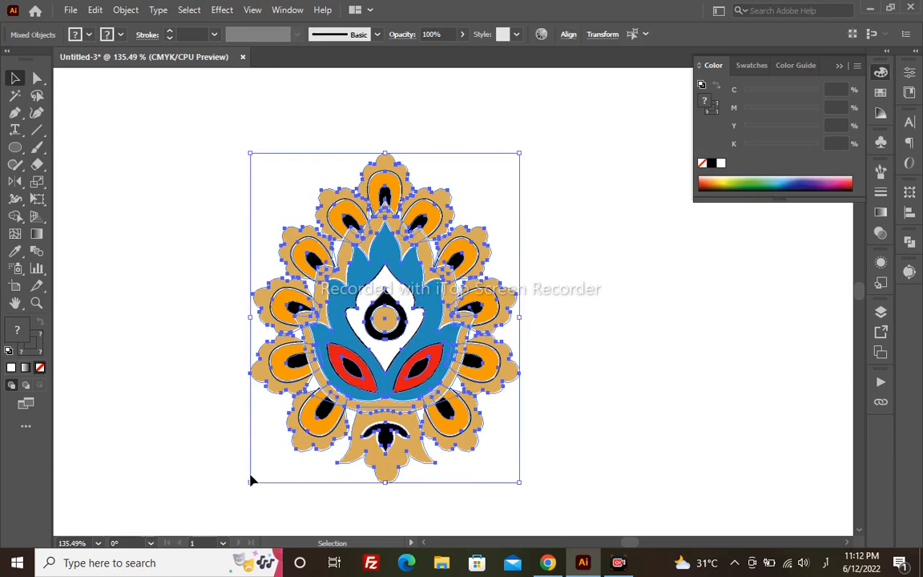
{"action": "key", "text": "ctrl+g"}
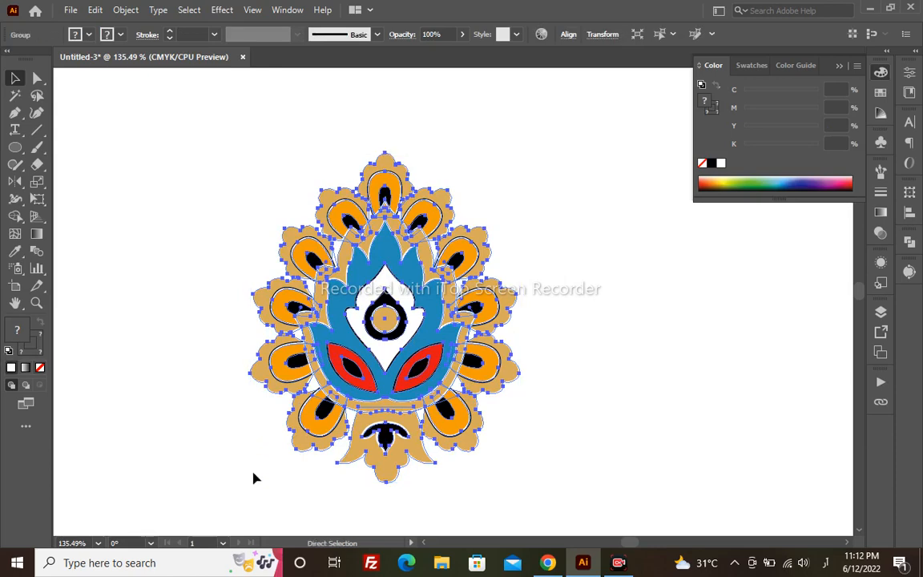
- Place a duplicate of the grouped motif level with the original, to its right
{"action": "key", "text": "ctrl+minus"}
{"action": "key", "text": "ctrl+minus"}
{"action": "left_click_drag", "start_coordinate": [446, 308], "coordinate": [445, 265]}
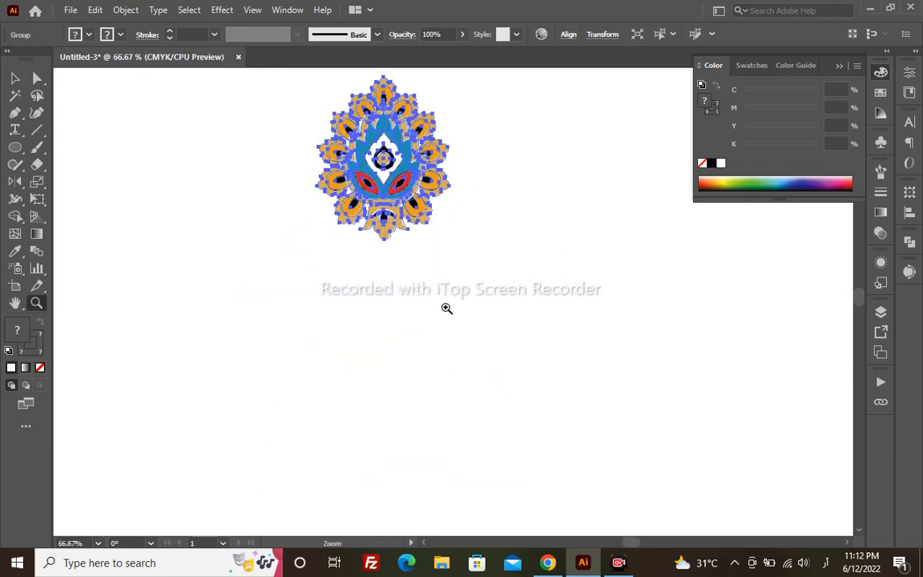
{"action": "left_click_drag", "start_coordinate": [498, 186], "coordinate": [460, 274]}
{"action": "key", "text": "v"}
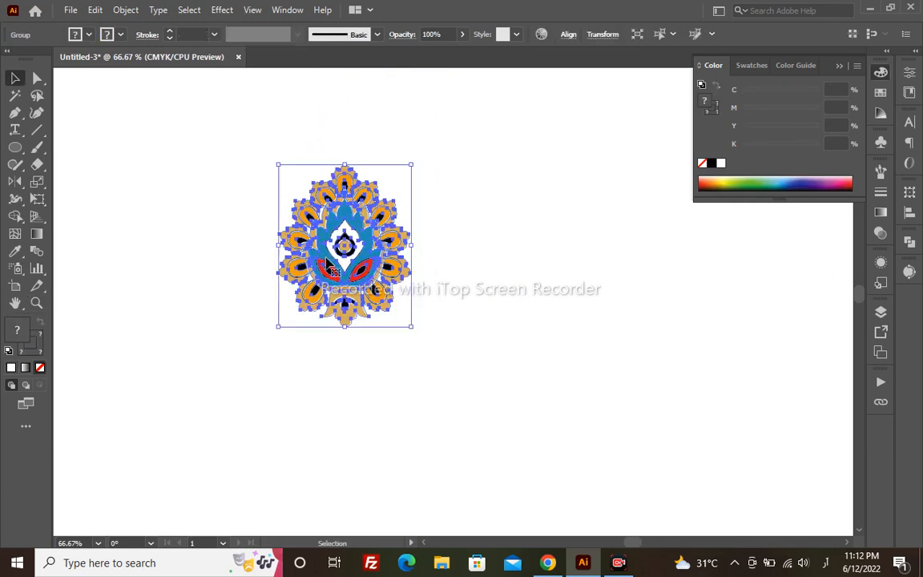
{"action": "left_click_drag", "start_coordinate": [317, 255], "coordinate": [561, 288]}
{"action": "left_click", "coordinate": [380, 313]}
- Apply a radial repeat with eight instances to the left motif
{"action": "left_click_drag", "start_coordinate": [383, 315], "coordinate": [466, 309]}
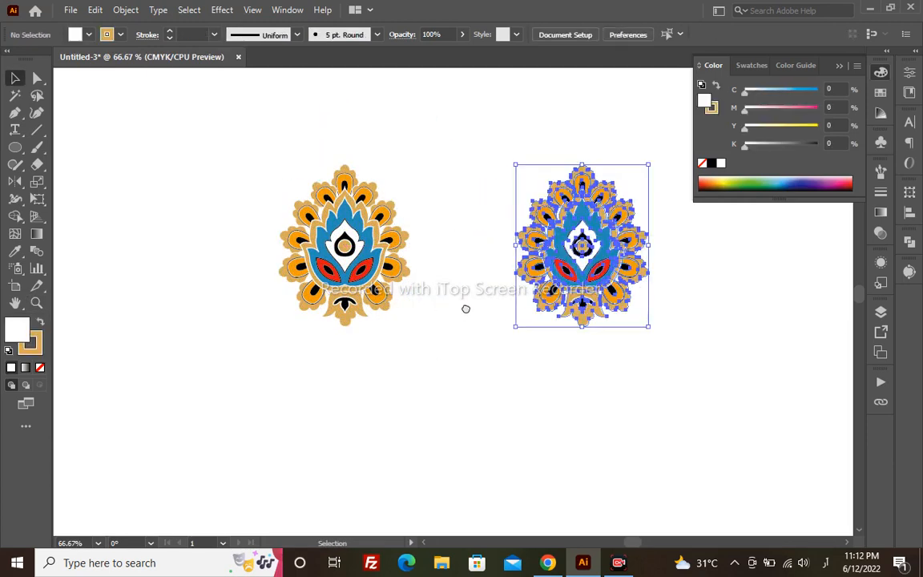
{"action": "key", "text": "ctrl+alt+space"}
{"action": "left_click_drag", "start_coordinate": [435, 270], "coordinate": [436, 286]}
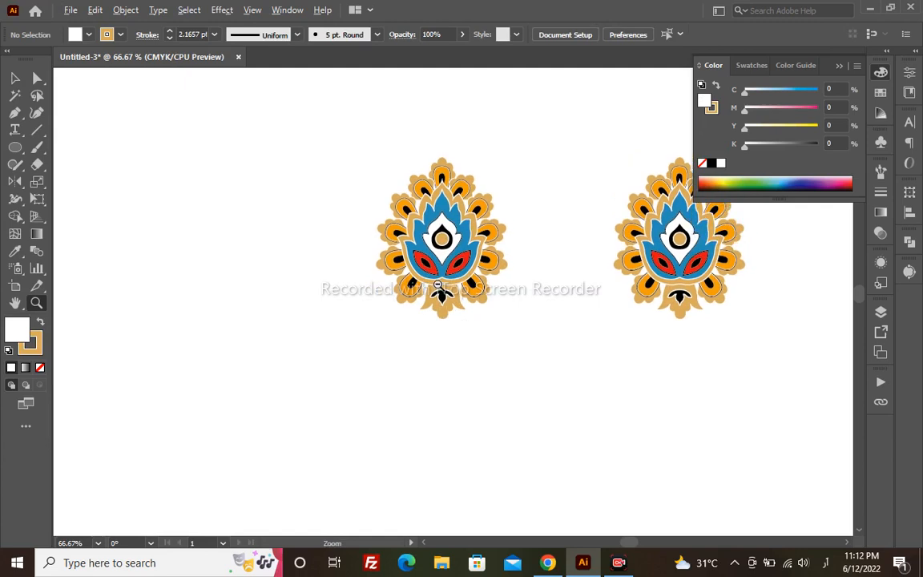
{"action": "left_click", "coordinate": [438, 284], "text": "ctrl+alt"}
{"action": "left_click", "coordinate": [437, 284], "text": "ctrl+alt"}
{"action": "left_click_drag", "start_coordinate": [473, 321], "coordinate": [315, 227]}
{"action": "key", "text": "v"}
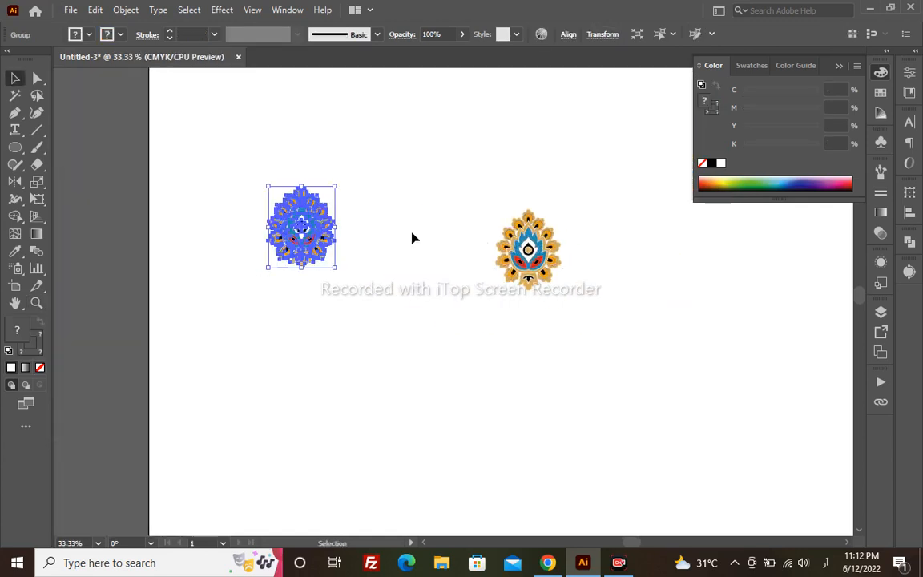
{"action": "left_click", "coordinate": [369, 244]}
{"action": "left_click", "coordinate": [293, 200]}
{"action": "left_click", "coordinate": [126, 9]}
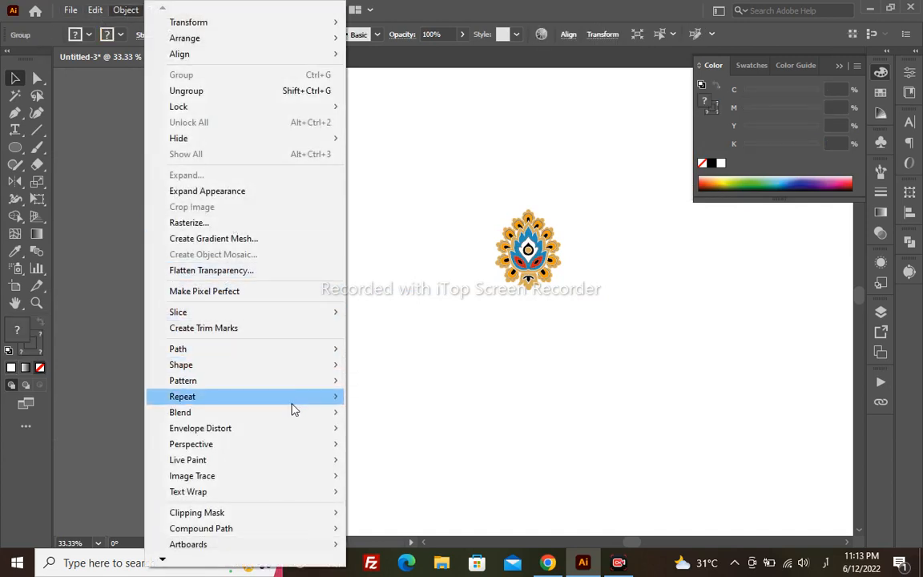
{"action": "mouse_move", "coordinate": [296, 396]}
{"action": "left_click", "coordinate": [417, 394]}
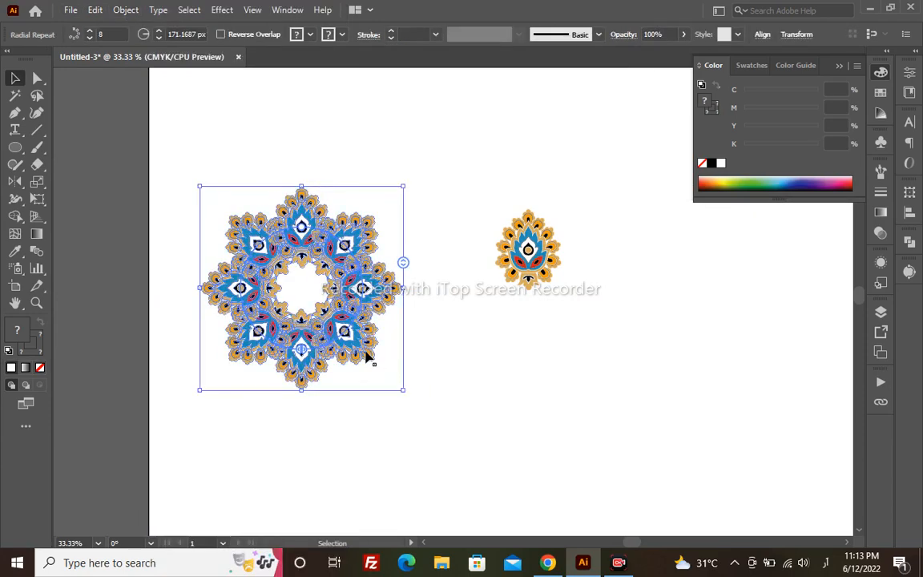
{"action": "left_click", "coordinate": [458, 315]}
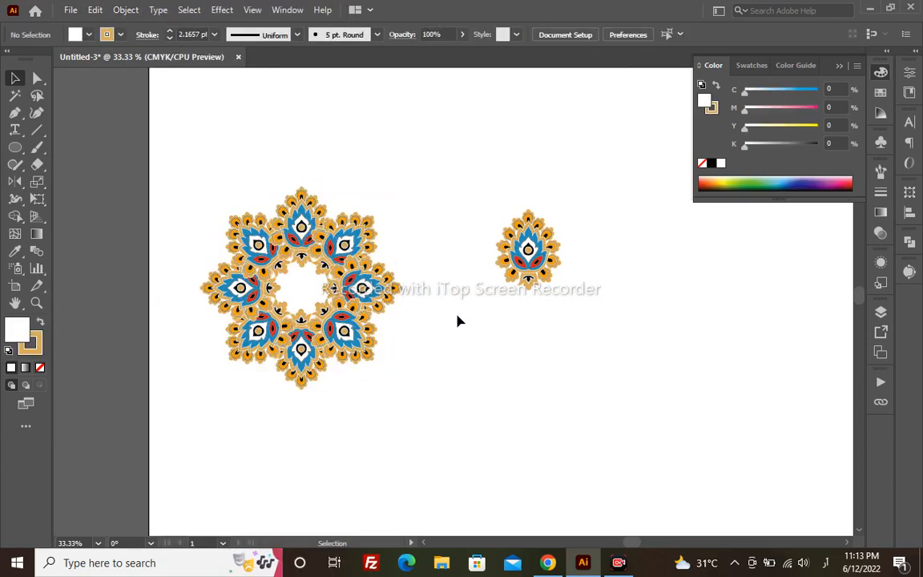
- Widen the eight-motif radial repeat to a radius of about 267 px so the motifs no longer overlap
{"action": "left_click", "coordinate": [319, 306]}
{"action": "key", "text": "z"}
{"action": "left_click_drag", "start_coordinate": [131, 161], "coordinate": [505, 450]}
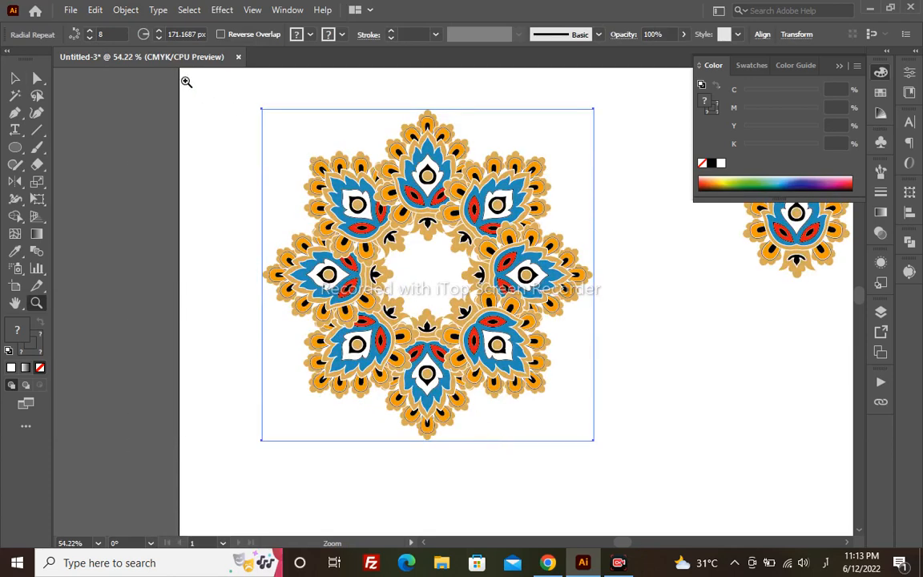
{"action": "key", "text": "v"}
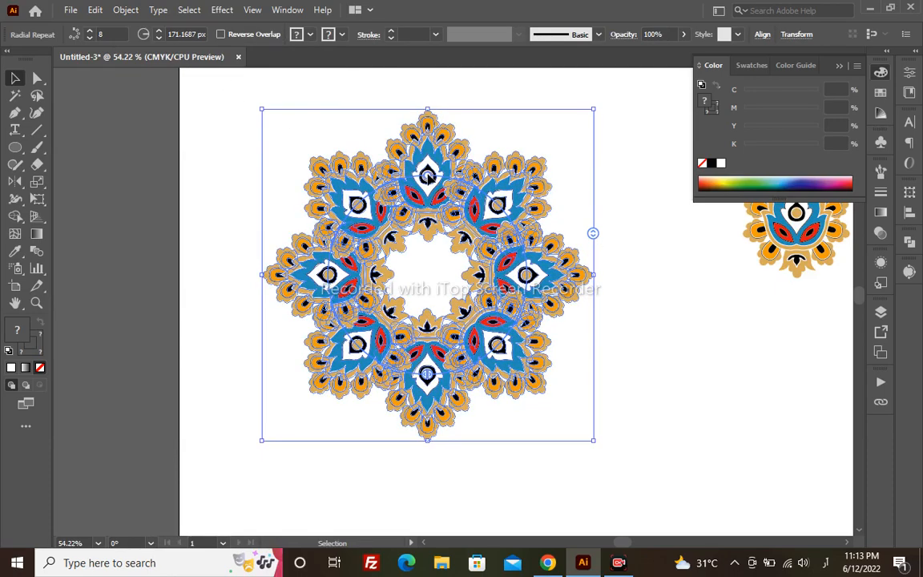
{"action": "left_click_drag", "start_coordinate": [429, 176], "coordinate": [391, 138]}
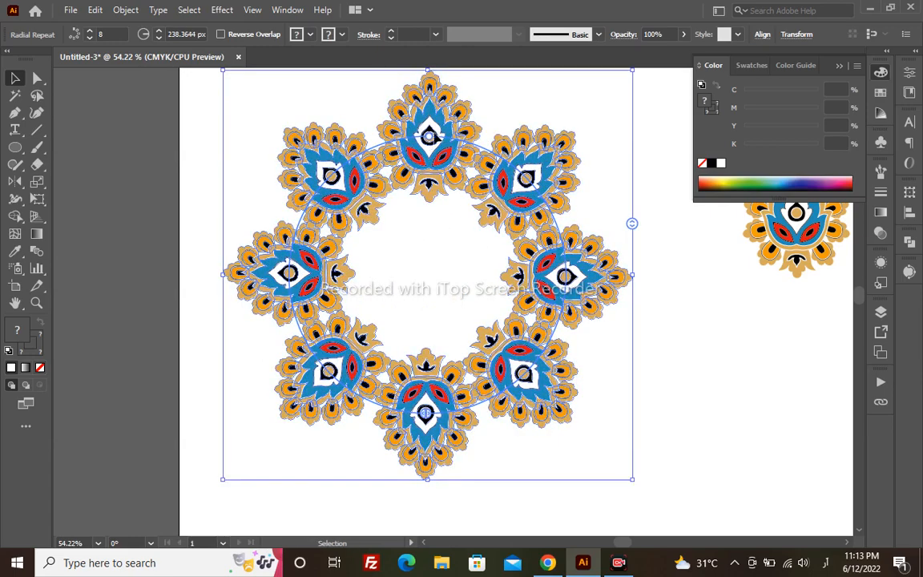
{"action": "left_click_drag", "start_coordinate": [428, 138], "coordinate": [431, 124]}
- Place another copy of the single motif to its right, in the empty area of the artboard
{"action": "left_click_drag", "start_coordinate": [676, 243], "coordinate": [571, 254]}
{"action": "left_click", "coordinate": [619, 254]}
{"action": "left_click_drag", "start_coordinate": [694, 258], "coordinate": [698, 261]}
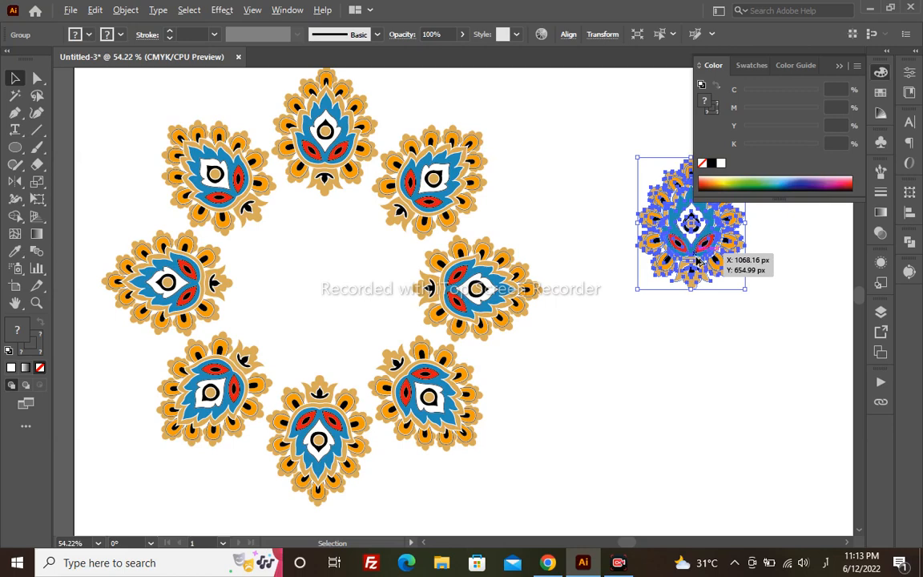
{"action": "left_click_drag", "start_coordinate": [599, 271], "coordinate": [328, 267]}
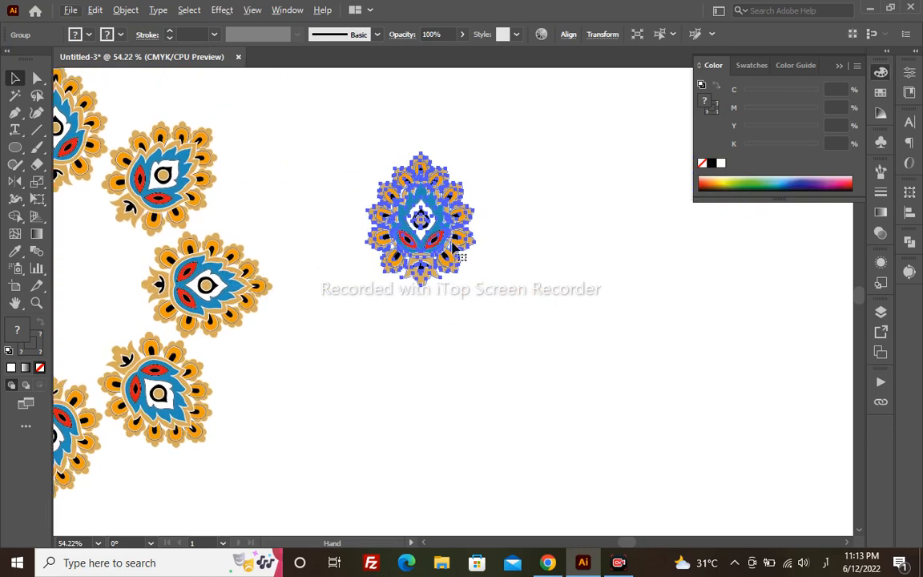
{"action": "left_click_drag", "start_coordinate": [436, 240], "coordinate": [686, 240]}
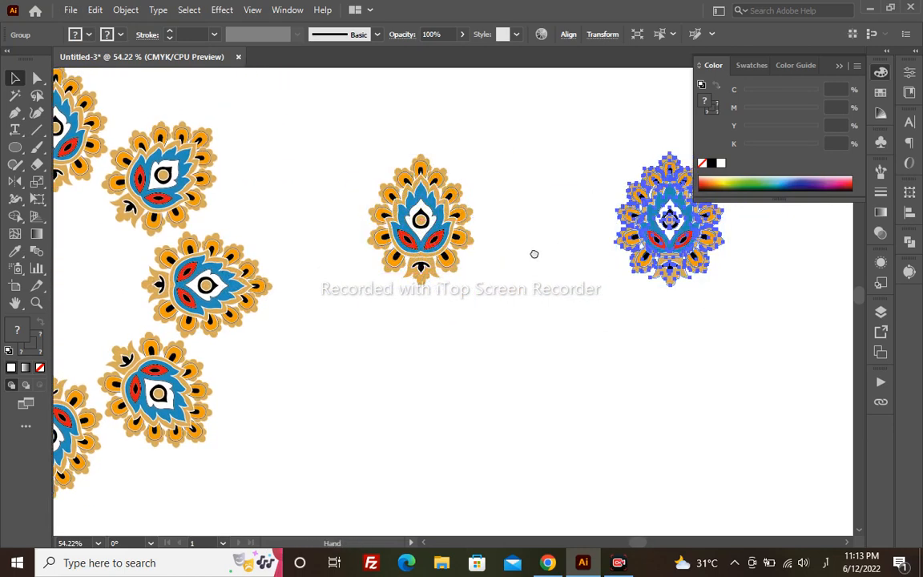
{"action": "left_click_drag", "start_coordinate": [572, 245], "coordinate": [394, 273]}
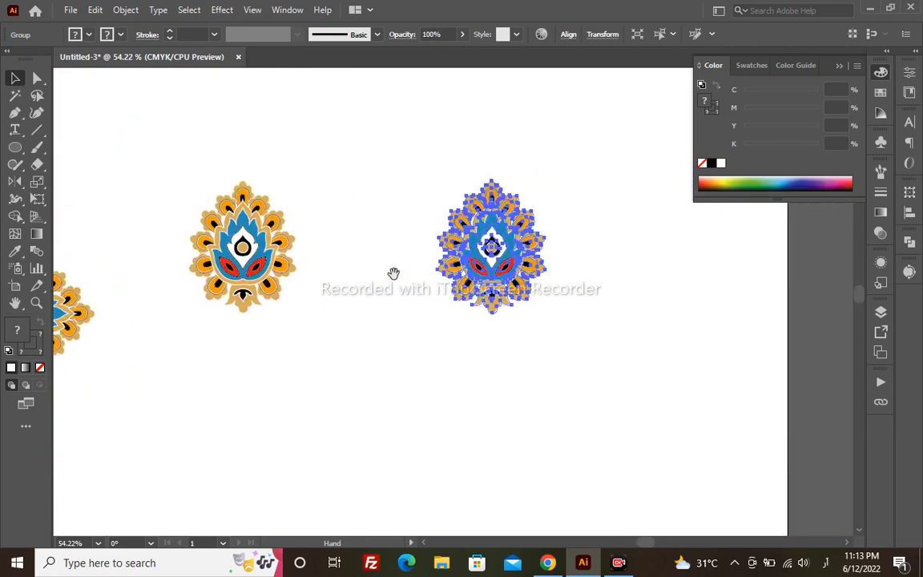
- Apply a radial repeat to the rightmost motif copy and tighten its radius to about 106 px
{"action": "left_click", "coordinate": [124, 10]}
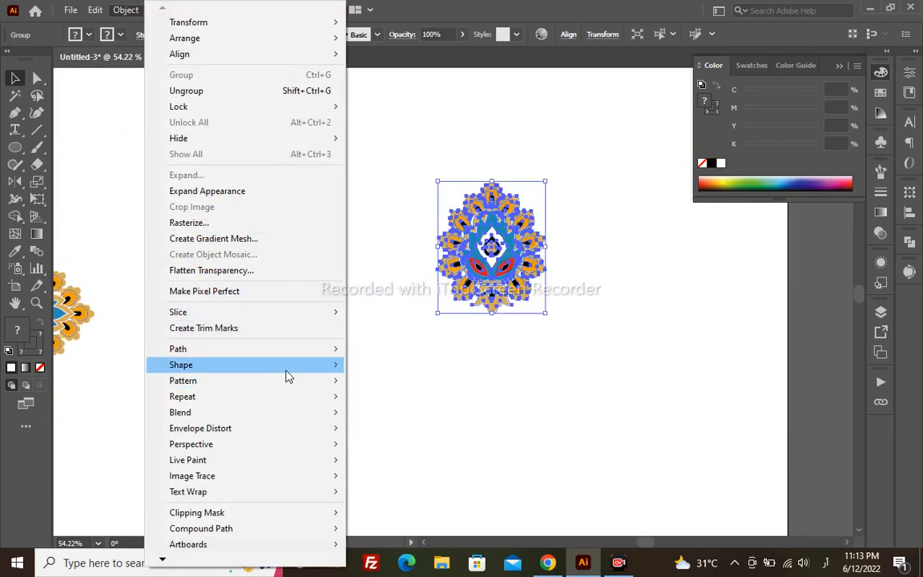
{"action": "mouse_move", "coordinate": [296, 396]}
{"action": "left_click", "coordinate": [383, 398]}
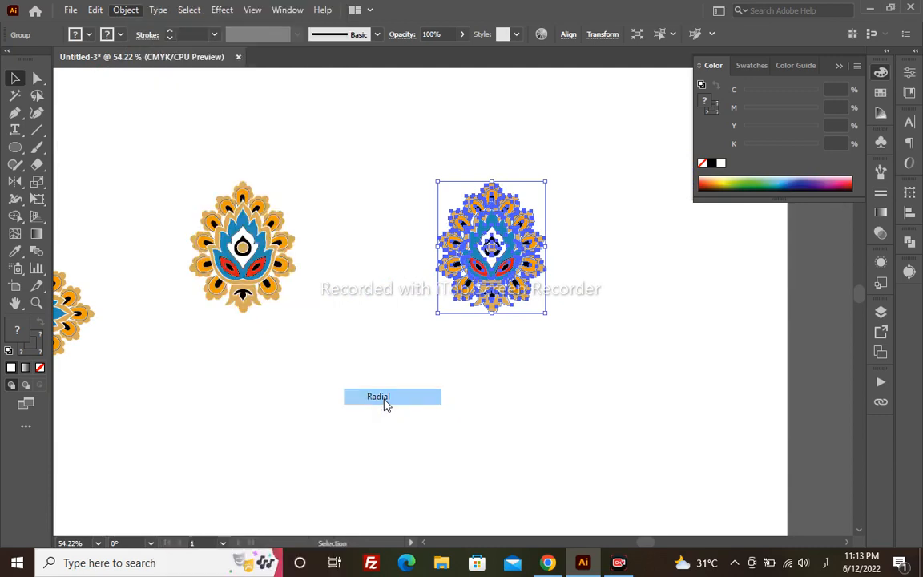
{"action": "left_click_drag", "start_coordinate": [492, 249], "coordinate": [491, 285]}
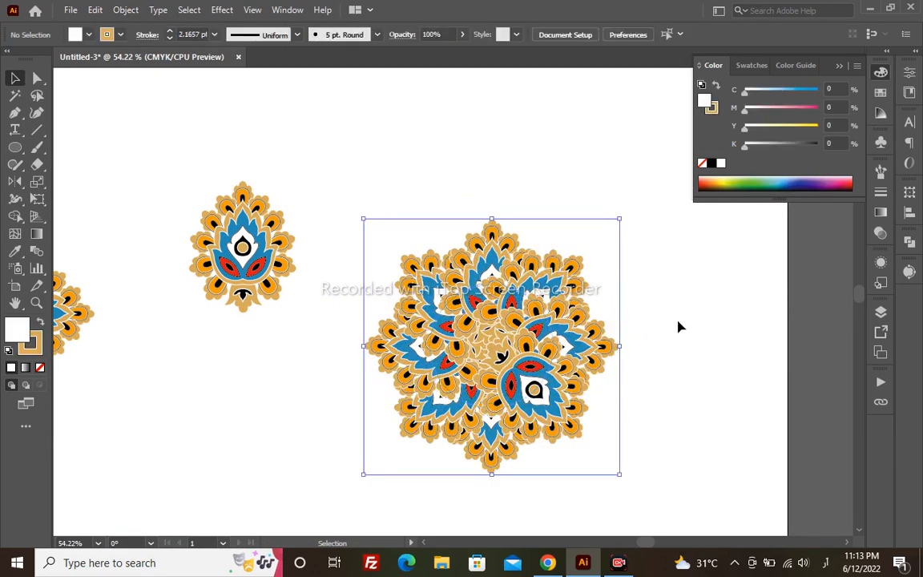
- Reduce the new radial repeat to three instances and widen its radius to about 134.5 px
{"action": "left_click_drag", "start_coordinate": [619, 316], "coordinate": [622, 363]}
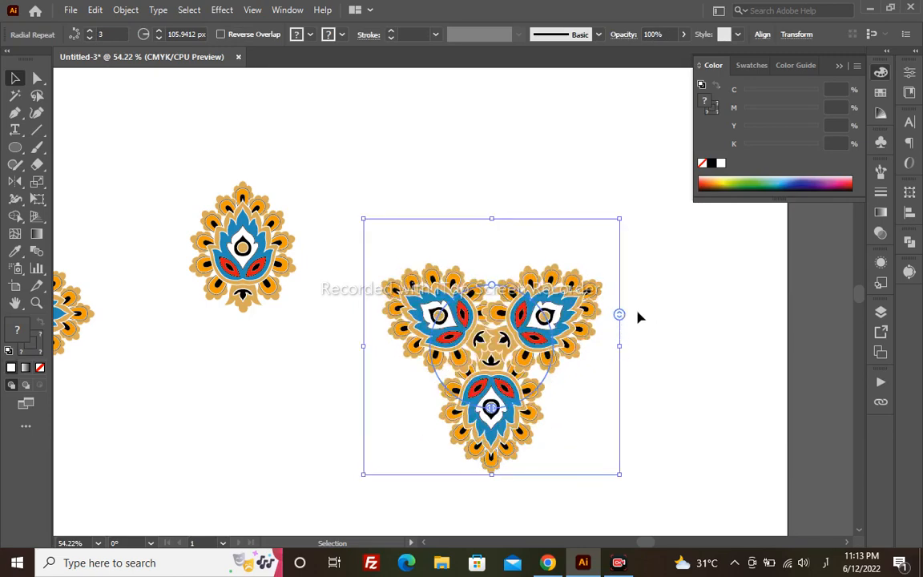
{"action": "left_click_drag", "start_coordinate": [493, 287], "coordinate": [492, 275]}
{"action": "left_click", "coordinate": [463, 198]}
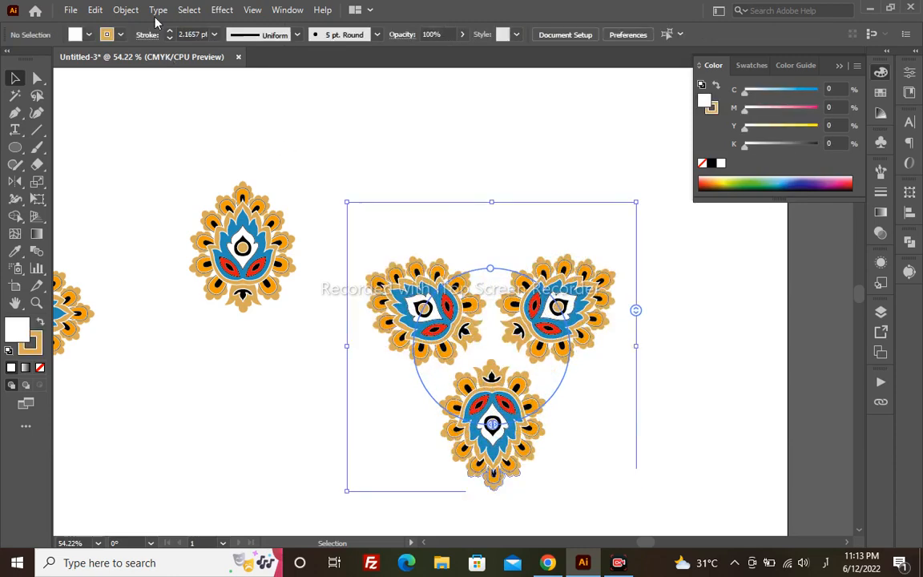
- Move the three-motif radial repeat into the middle of the eight-motif ring
{"action": "left_click", "coordinate": [510, 298]}
{"action": "left_click", "coordinate": [387, 289], "text": "ctrl+alt"}
{"action": "left_click_drag", "start_coordinate": [324, 284], "coordinate": [533, 253]}
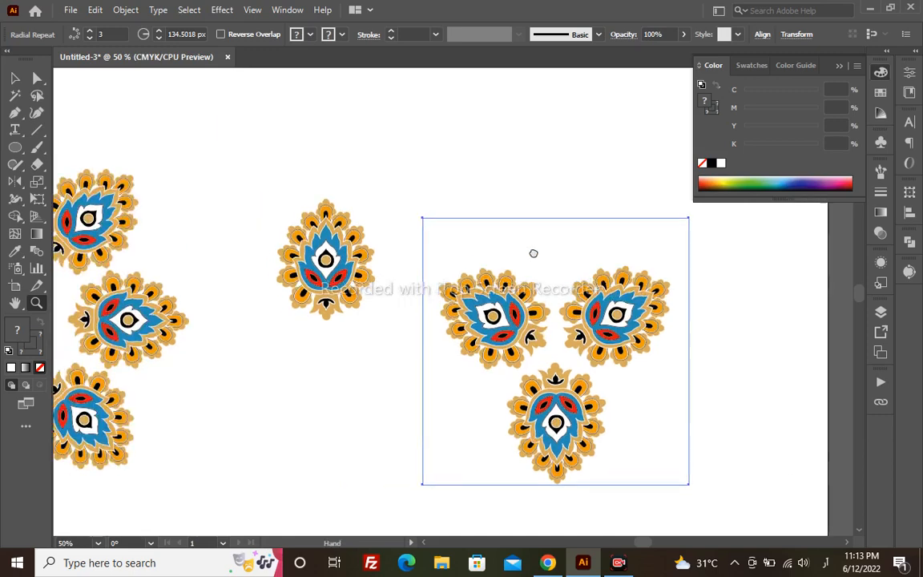
{"action": "left_click_drag", "start_coordinate": [696, 308], "coordinate": [245, 254]}
- Scale down the three-motif arrangement with Free Transform and reposition it inside the eight-motif ring
{"action": "key", "text": "e"}
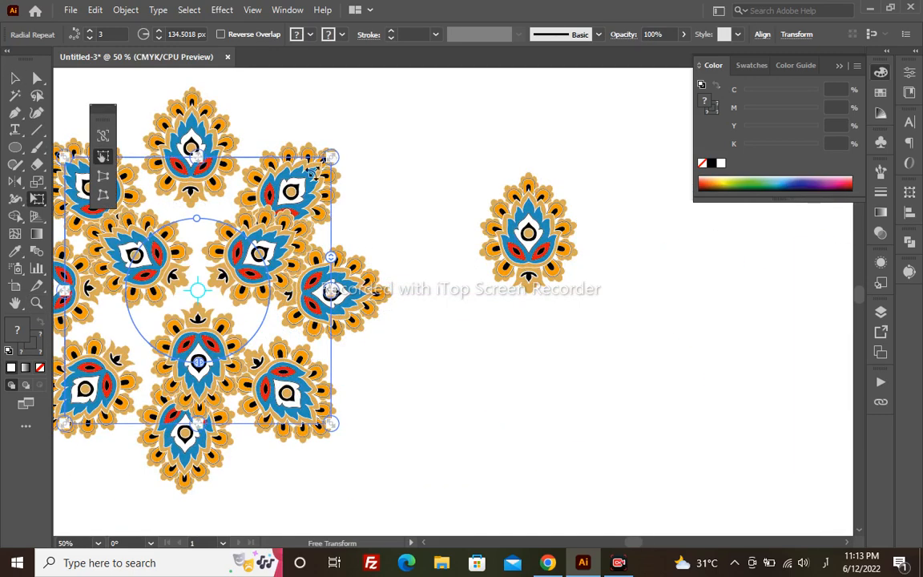
{"action": "left_click_drag", "start_coordinate": [312, 174], "coordinate": [266, 161]}
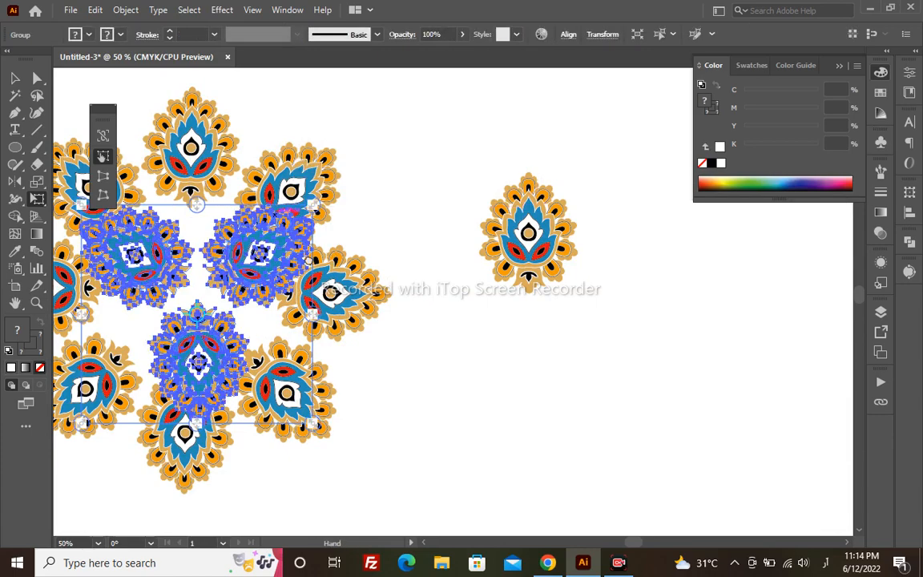
{"action": "left_click_drag", "start_coordinate": [309, 260], "coordinate": [441, 261]}
{"action": "left_click_drag", "start_coordinate": [444, 205], "coordinate": [401, 244]}
{"action": "key", "text": "v"}
{"action": "left_click_drag", "start_coordinate": [376, 300], "coordinate": [359, 264]}
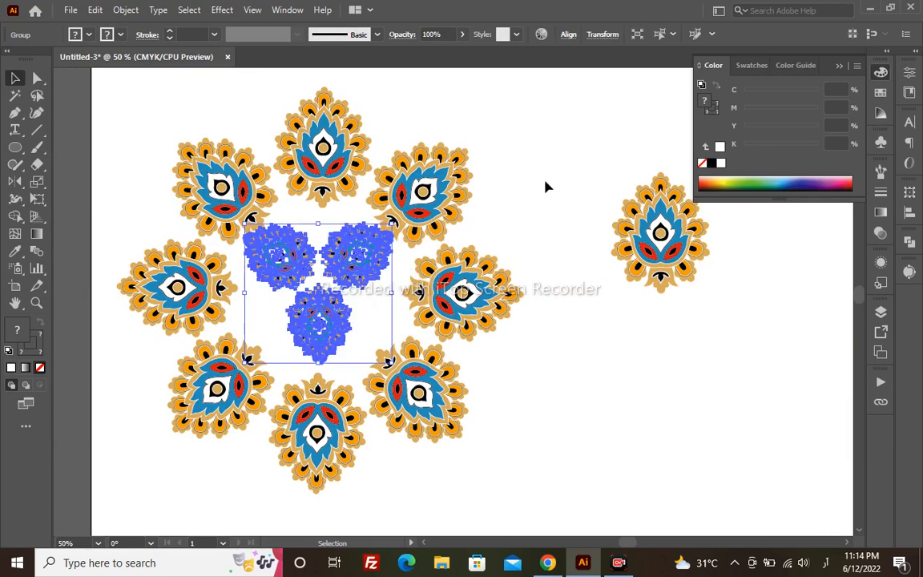
- Expand the eight-motif radial repeat into a regular group using Free Transform
{"action": "left_click", "coordinate": [396, 176]}
{"action": "left_click", "coordinate": [431, 192]}
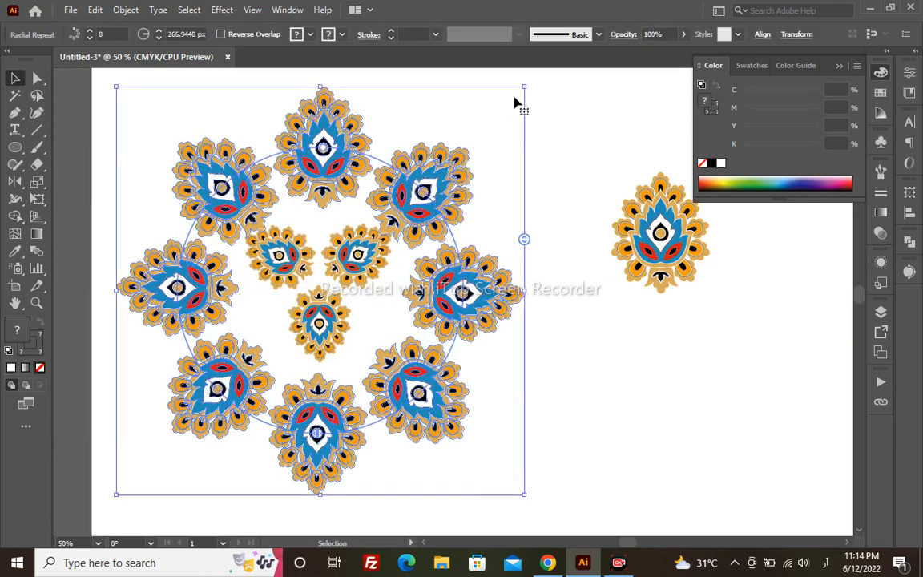
{"action": "key", "text": "e"}
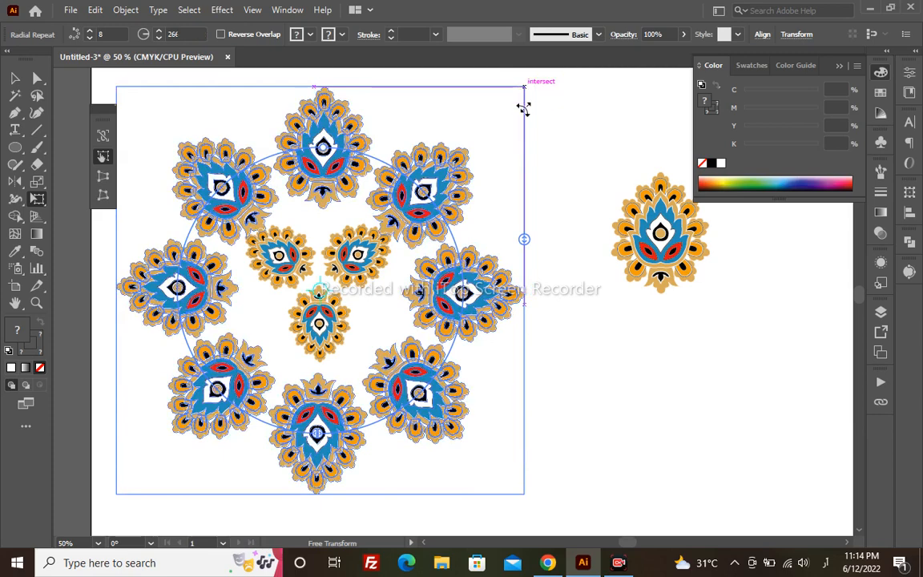
{"action": "key", "text": "v"}
{"action": "left_click", "coordinate": [534, 214]}
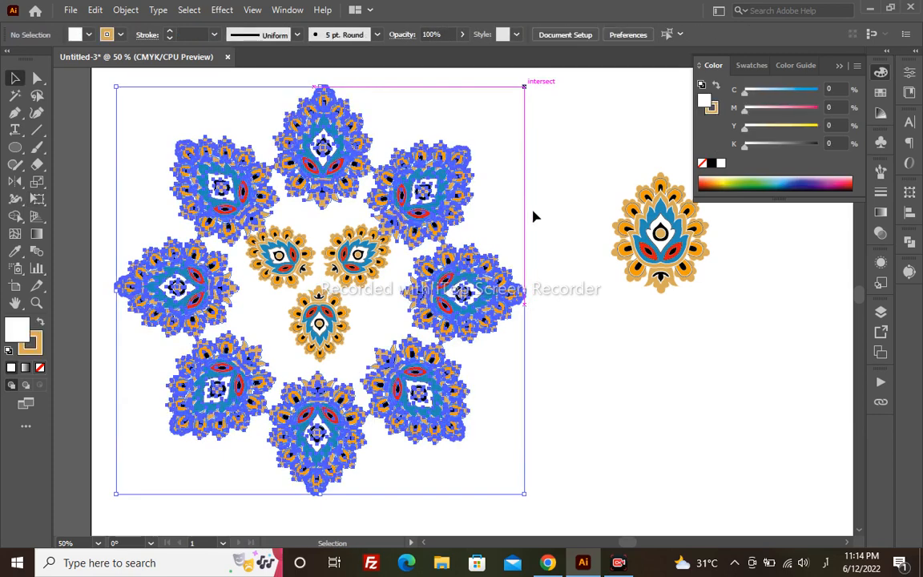
- Move the spare single motif to the upper-left corner of the artboard, clear of the ring
{"action": "left_click", "coordinate": [639, 249]}
{"action": "key", "text": "z"}
{"action": "left_click", "coordinate": [465, 242], "text": "alt"}
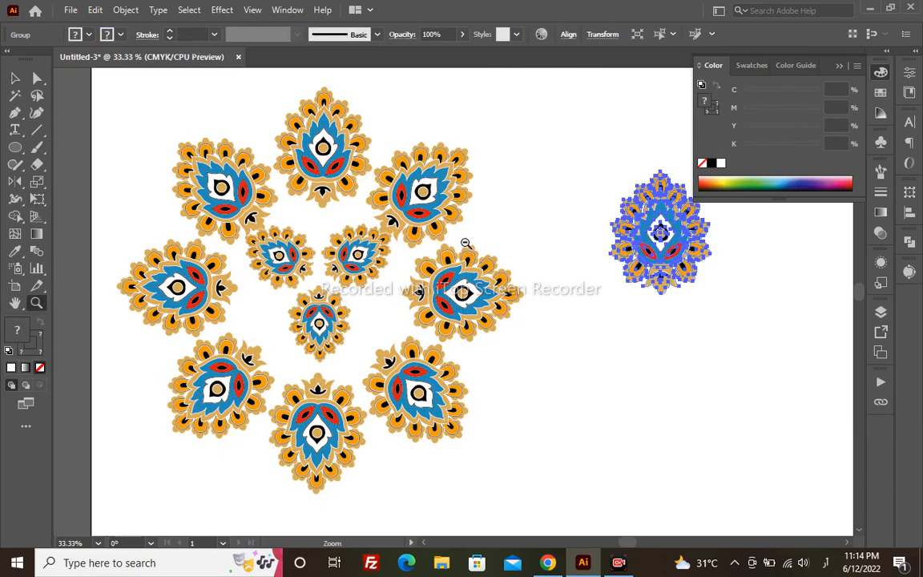
{"action": "key", "text": "space"}
{"action": "left_click_drag", "start_coordinate": [465, 245], "coordinate": [347, 239]}
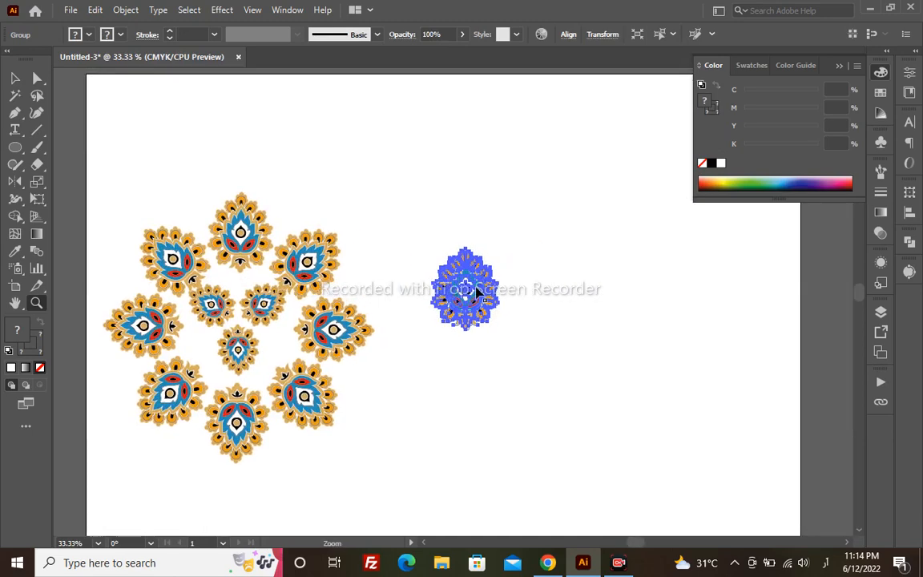
{"action": "key", "text": "v"}
{"action": "left_click_drag", "start_coordinate": [475, 291], "coordinate": [140, 163]}
{"action": "key", "text": "space"}
{"action": "left_click_drag", "start_coordinate": [425, 353], "coordinate": [392, 307]}
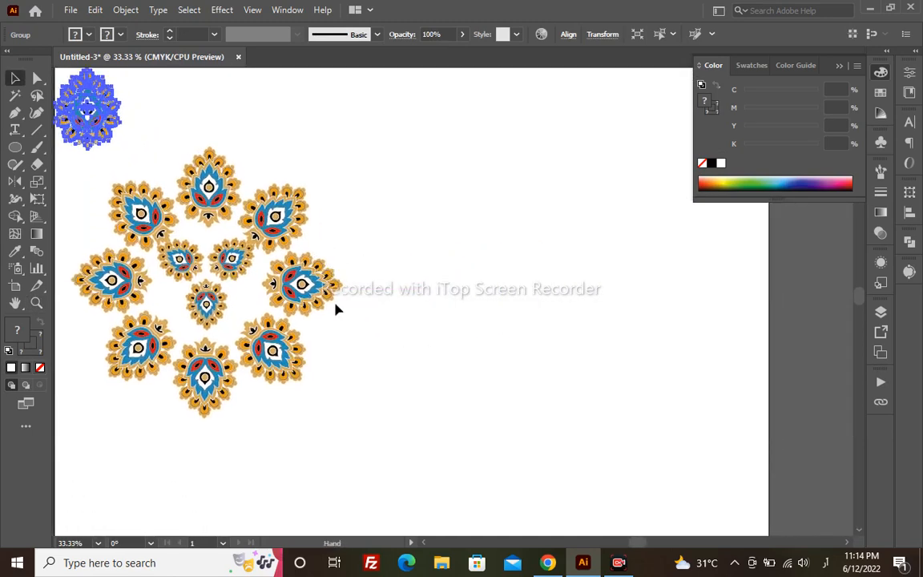
- Centre the eight-motif ring on the artboard both horizontally and vertically
{"action": "left_click", "coordinate": [317, 303]}
{"action": "left_click", "coordinate": [568, 35]}
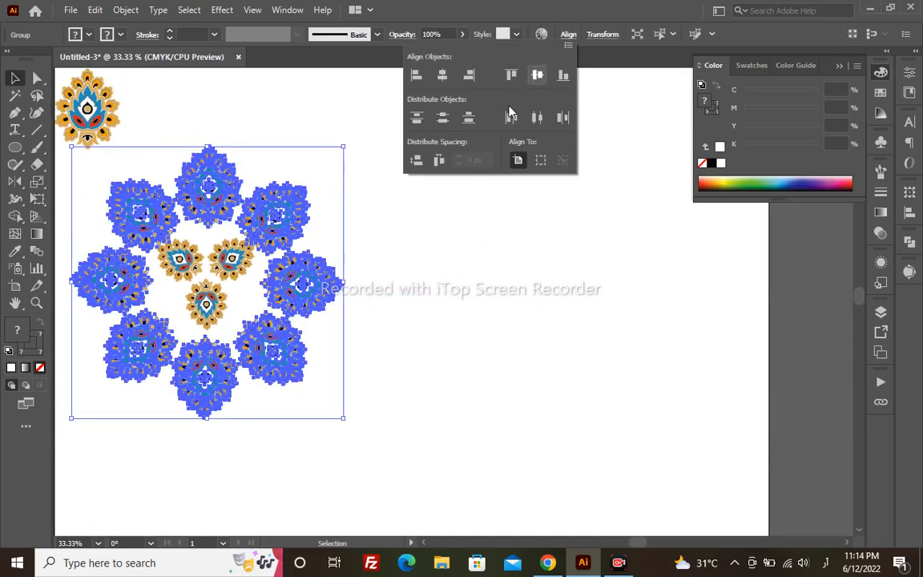
{"action": "left_click", "coordinate": [442, 75]}
{"action": "left_click", "coordinate": [537, 75]}
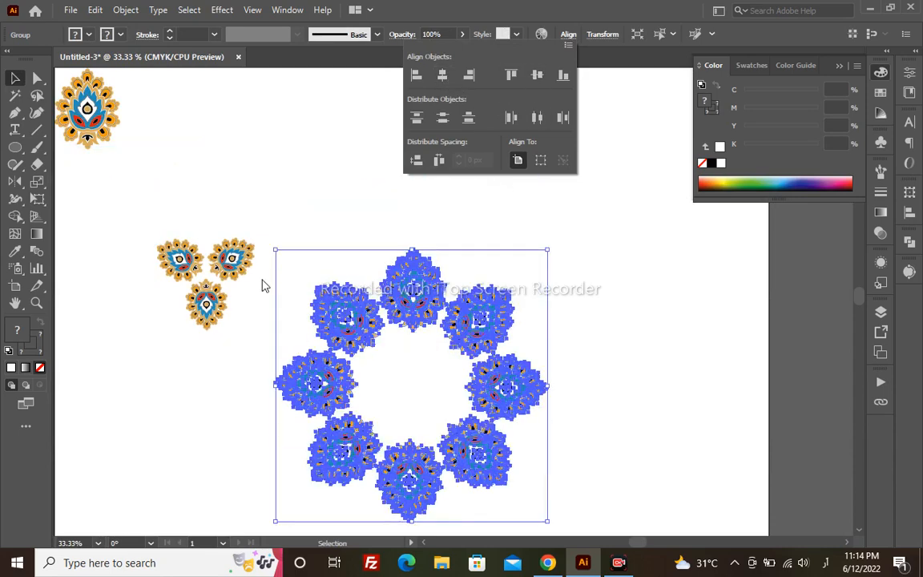
- Centre the three-motif group on the artboard horizontally and vertically, and nudge it slightly down inside the eight-motif ring
{"action": "left_click_drag", "start_coordinate": [320, 301], "coordinate": [340, 205]}
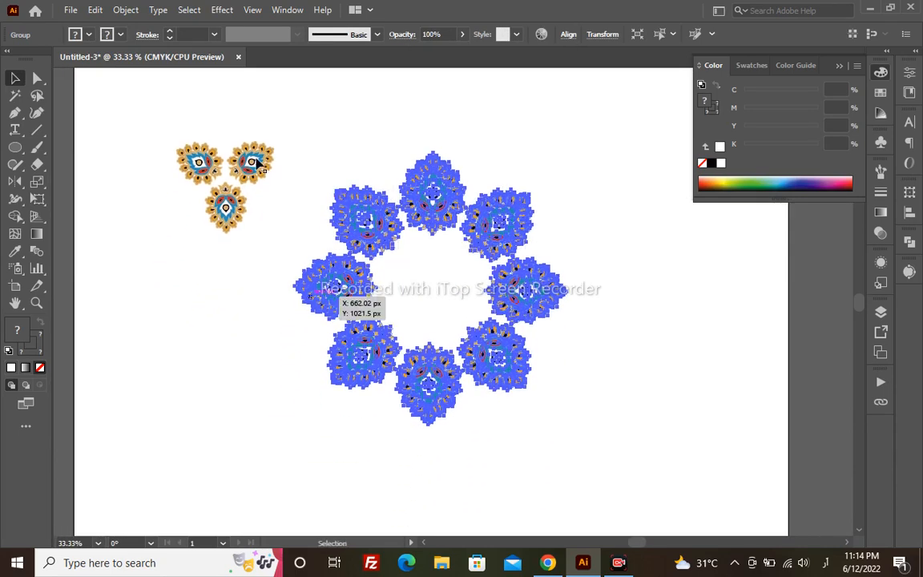
{"action": "left_click", "coordinate": [249, 164]}
{"action": "left_click", "coordinate": [568, 34]}
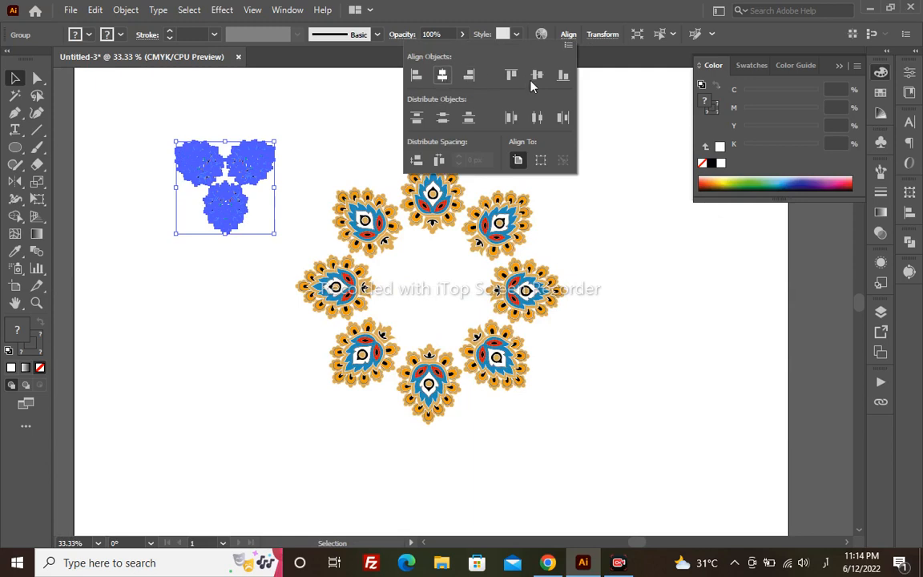
{"action": "left_click", "coordinate": [442, 74]}
{"action": "left_click", "coordinate": [537, 75]}
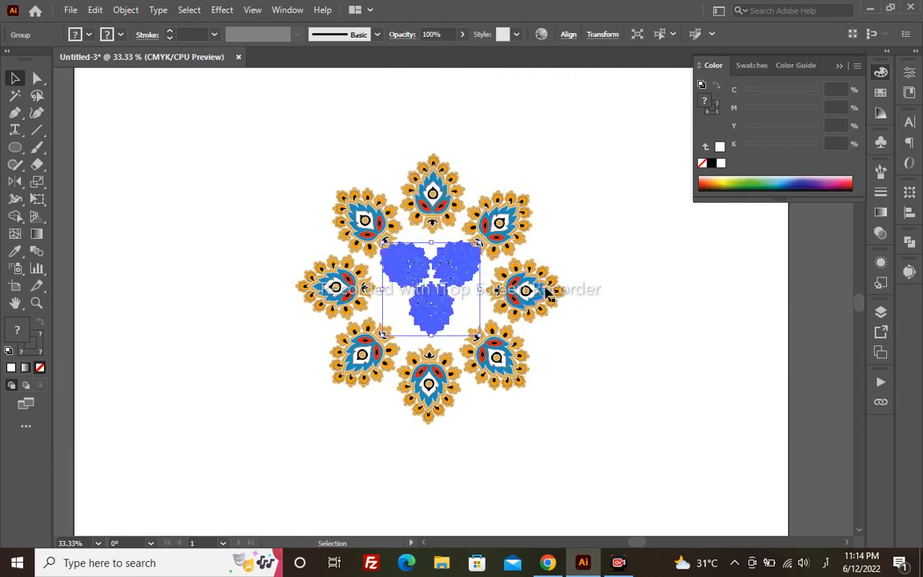
{"action": "key", "text": "shift+Down"}
{"action": "key", "text": "shift+Down"}
{"action": "key", "text": "shift+Down"}
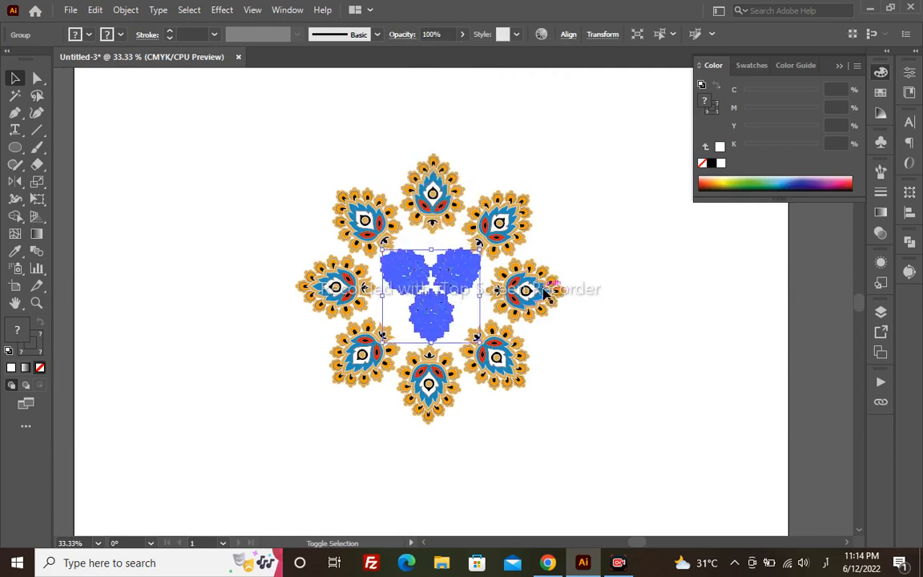
{"action": "left_click", "coordinate": [570, 279]}
- Scale the three-motif group down proportionally inside the ring and align it to the artboard's vertical centre
{"action": "key", "text": "z"}
{"action": "left_click_drag", "start_coordinate": [286, 184], "coordinate": [441, 309]}
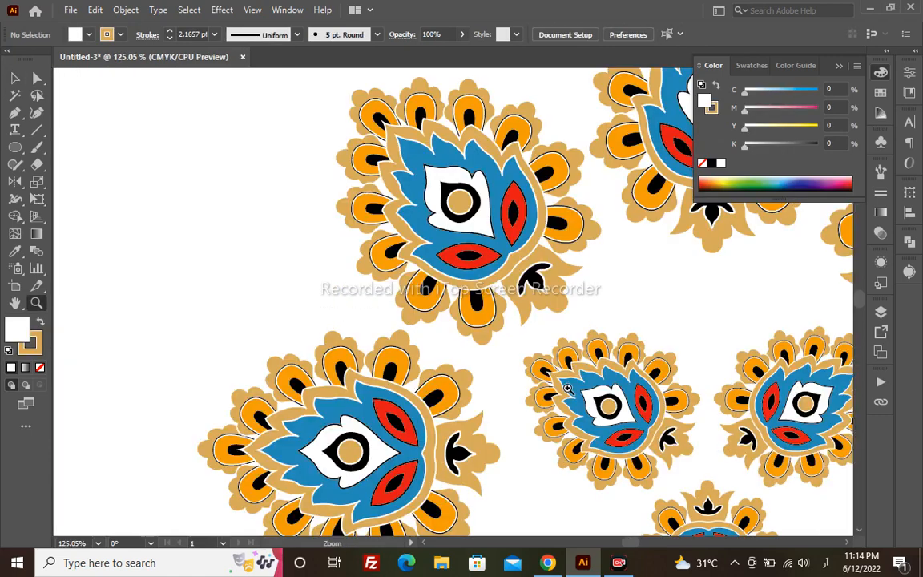
{"action": "left_click", "coordinate": [635, 322], "text": "alt"}
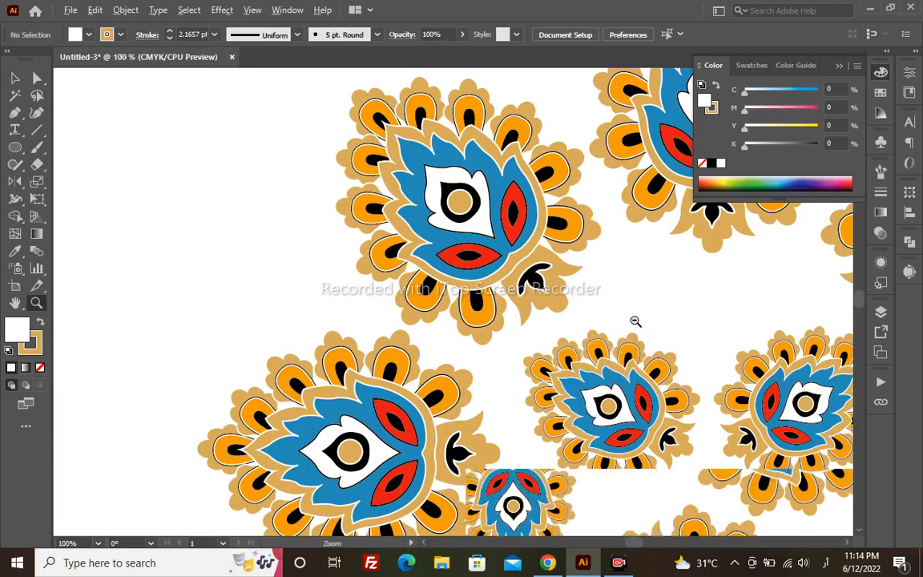
{"action": "left_click_drag", "start_coordinate": [546, 396], "coordinate": [486, 285]}
{"action": "key", "text": "v"}
{"action": "left_click", "coordinate": [520, 268]}
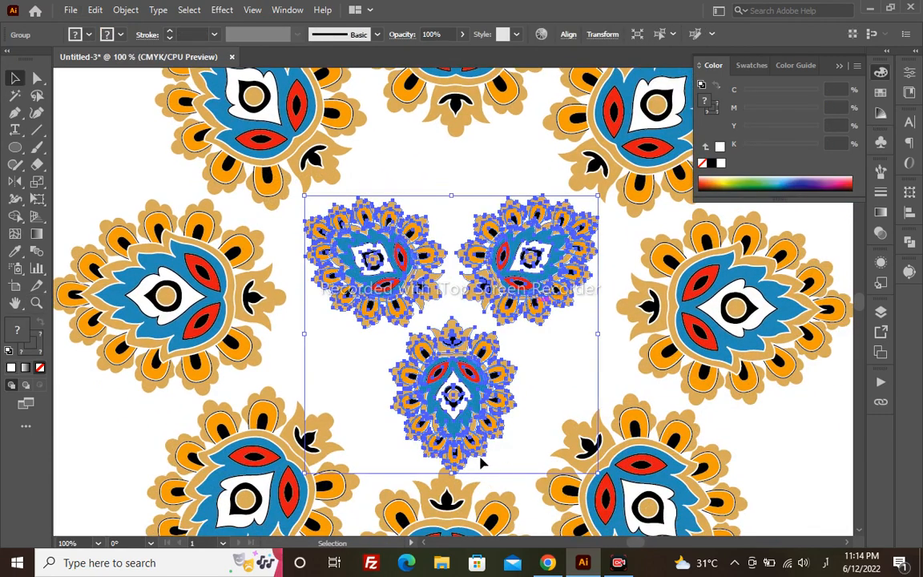
{"action": "left_click_drag", "start_coordinate": [454, 446], "coordinate": [464, 418]}
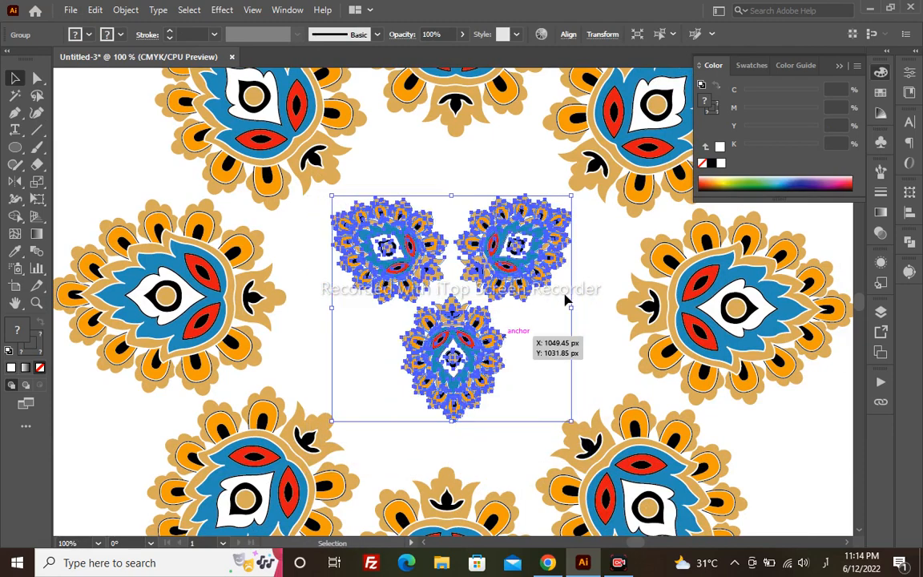
{"action": "left_click", "coordinate": [569, 34]}
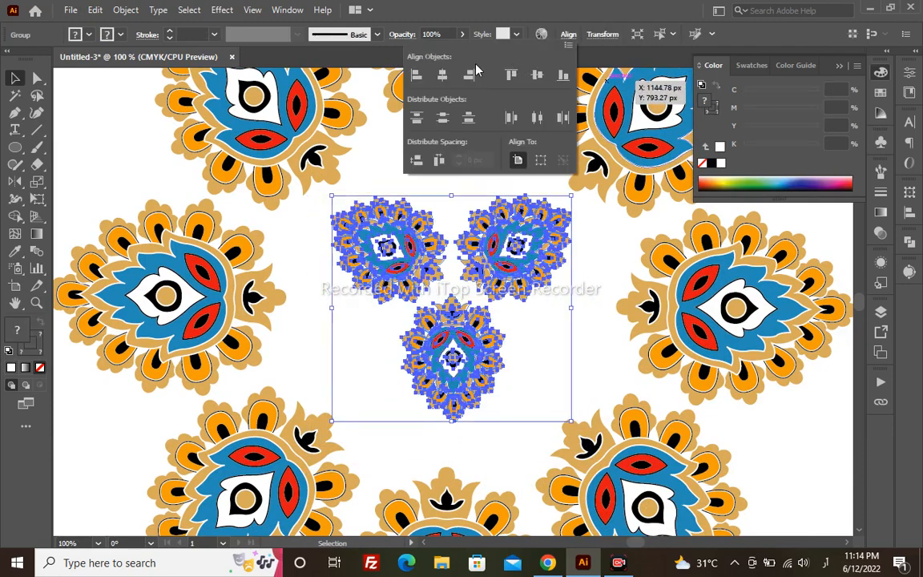
{"action": "left_click", "coordinate": [537, 75]}
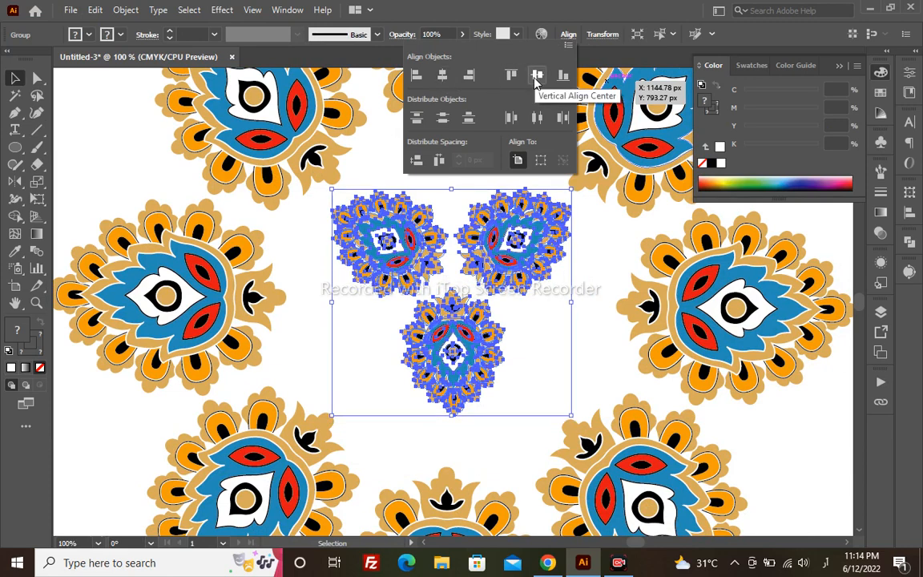
- Nudge the three-motif group slightly down and to the left to balance it inside the eight-motif ring
{"action": "left_click", "coordinate": [560, 284]}
{"action": "left_click", "coordinate": [533, 262]}
{"action": "key", "text": "shift+Down"}
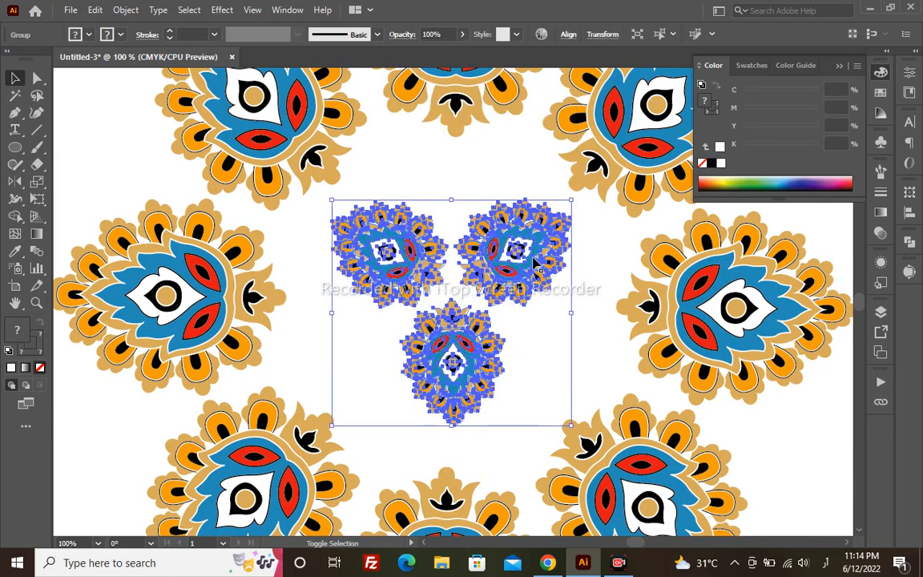
{"action": "key", "text": "shift+Left"}
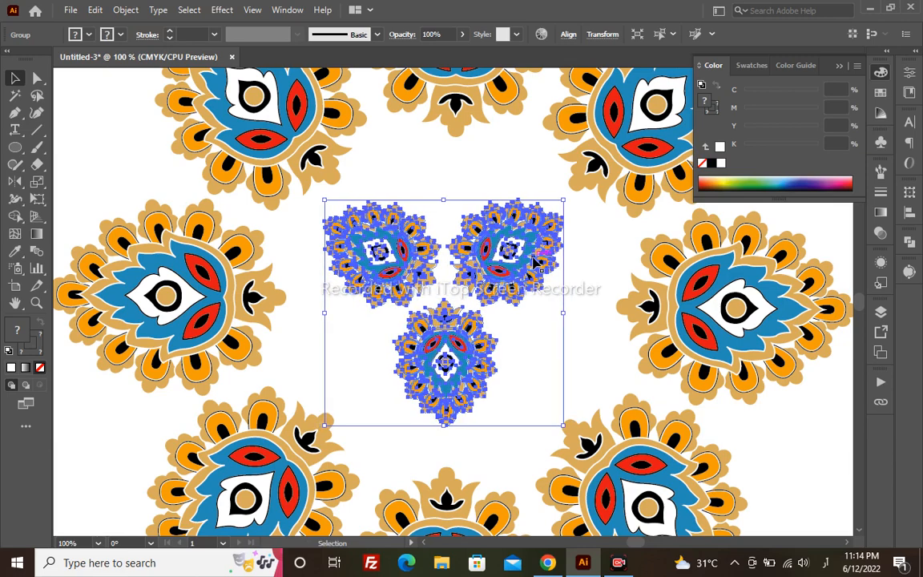
{"action": "key", "text": "Down"}
{"action": "key", "text": "Right"}
{"action": "key", "text": "Right"}
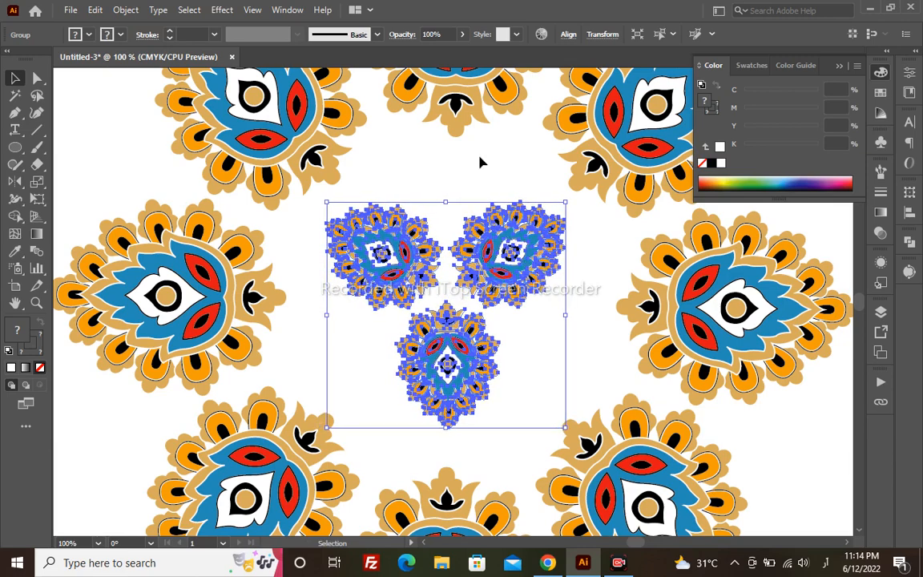
{"action": "left_click", "coordinate": [482, 173]}
- Move the spare single motif from the artboard corner to the clear area above left of the ring and scale it down slightly
{"action": "key", "text": "ctrl+minus"}
{"action": "key", "text": "ctrl+minus"}
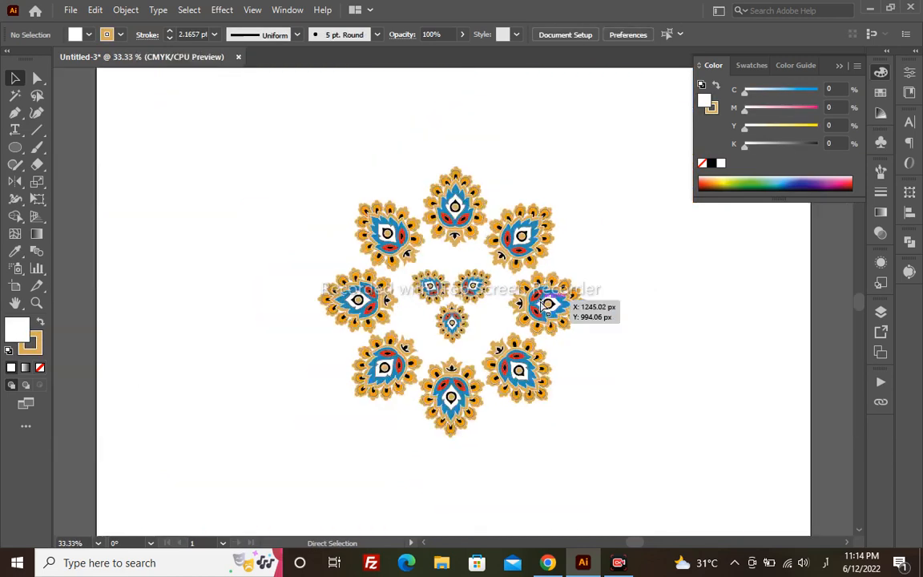
{"action": "key", "text": "ctrl+minus"}
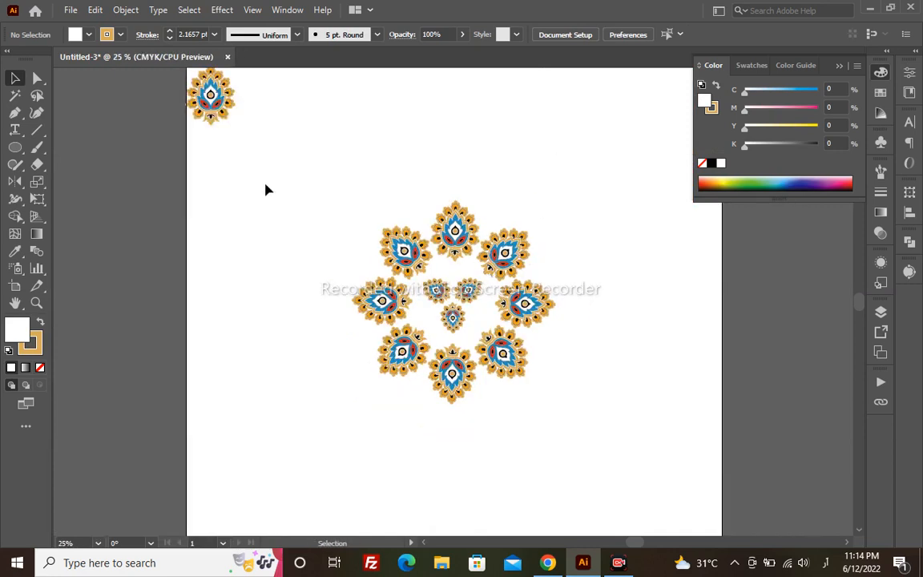
{"action": "left_click_drag", "start_coordinate": [217, 87], "coordinate": [313, 185]}
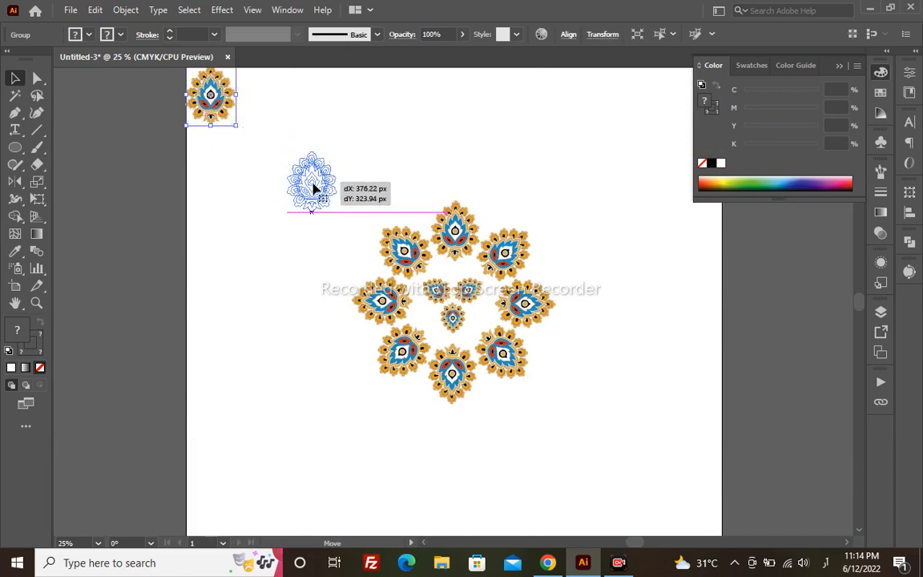
{"action": "key", "text": "ctrl+space"}
{"action": "left_click_drag", "start_coordinate": [212, 104], "coordinate": [493, 313]}
{"action": "left_click_drag", "start_coordinate": [356, 305], "coordinate": [358, 290]}
{"action": "left_click", "coordinate": [483, 259]}
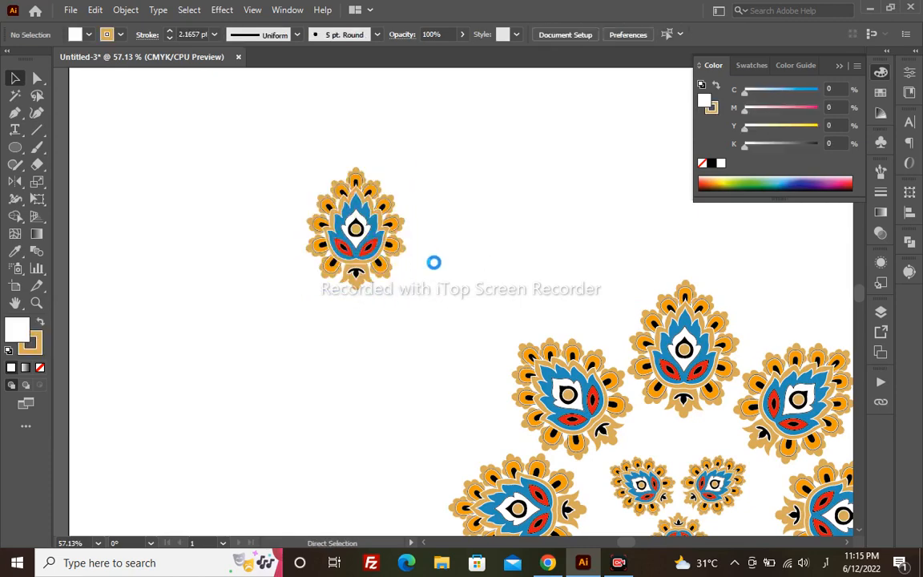
- Save the document in AI format as "Floral Textile Pattern and Pakistani Textile Design or Golden Textile Pattern" with the default Illustrator 2020 options
{"action": "key", "text": "ctrl+s"}
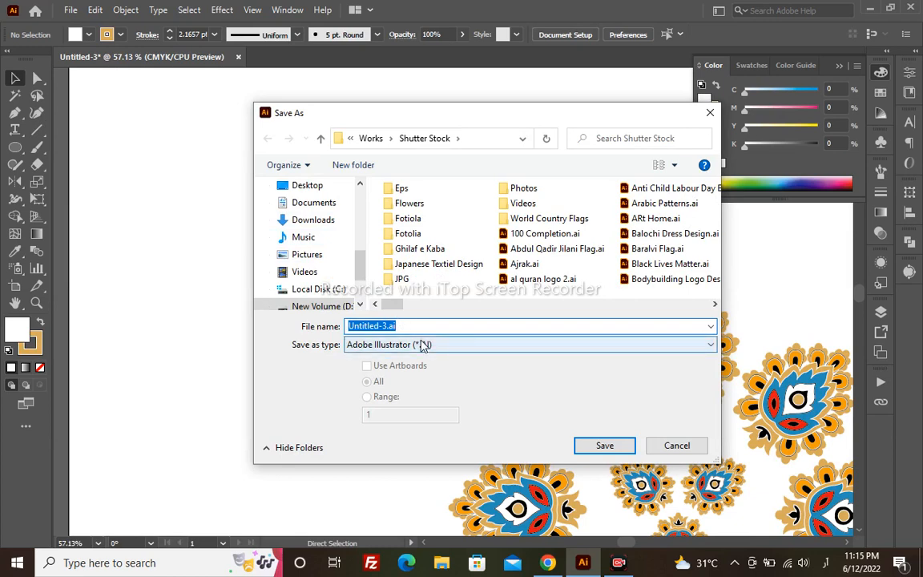
{"action": "type", "text": "r"}
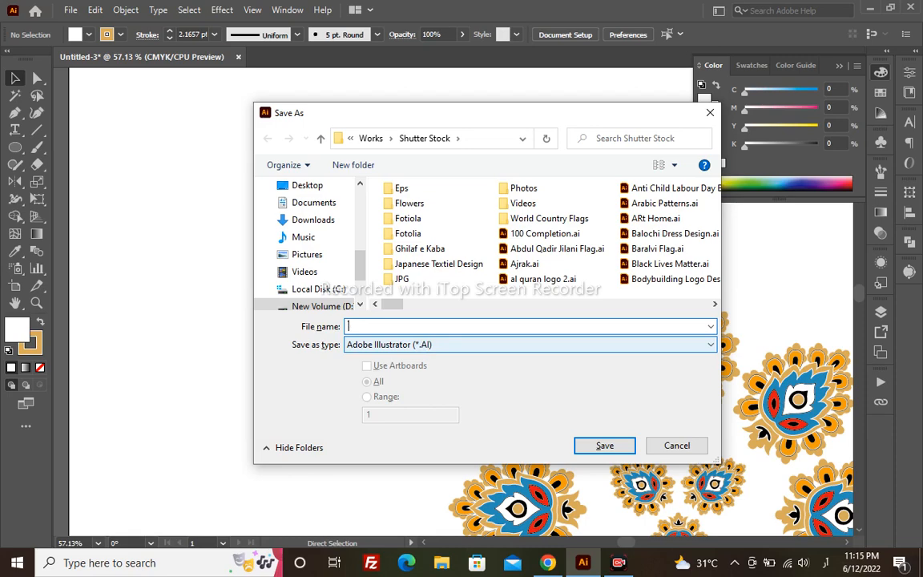
{"action": "type", "text": "Floral Texit"}
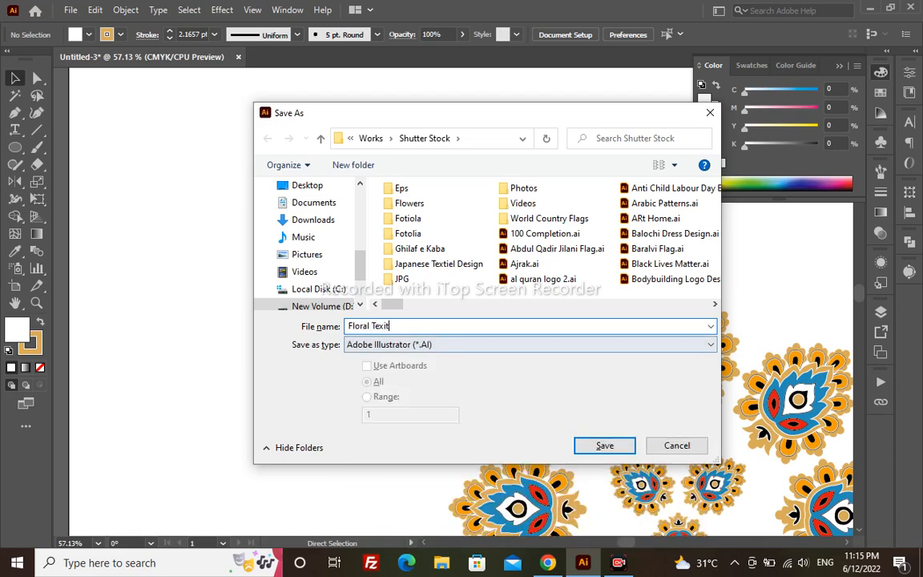
{"action": "key", "text": "BackSpace"}
{"action": "key", "text": "BackSpace"}
{"action": "type", "text": "tile"}
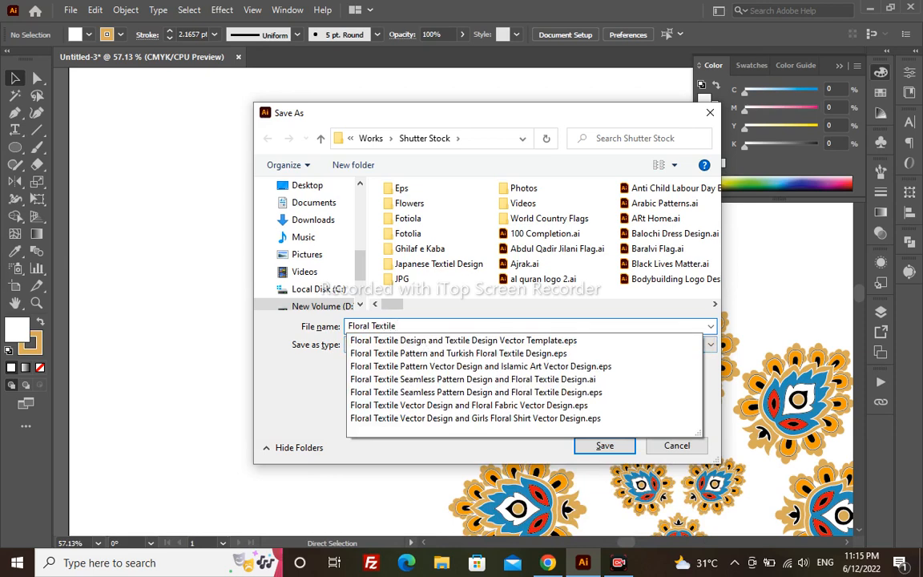
{"action": "type", "text": " Patt"}
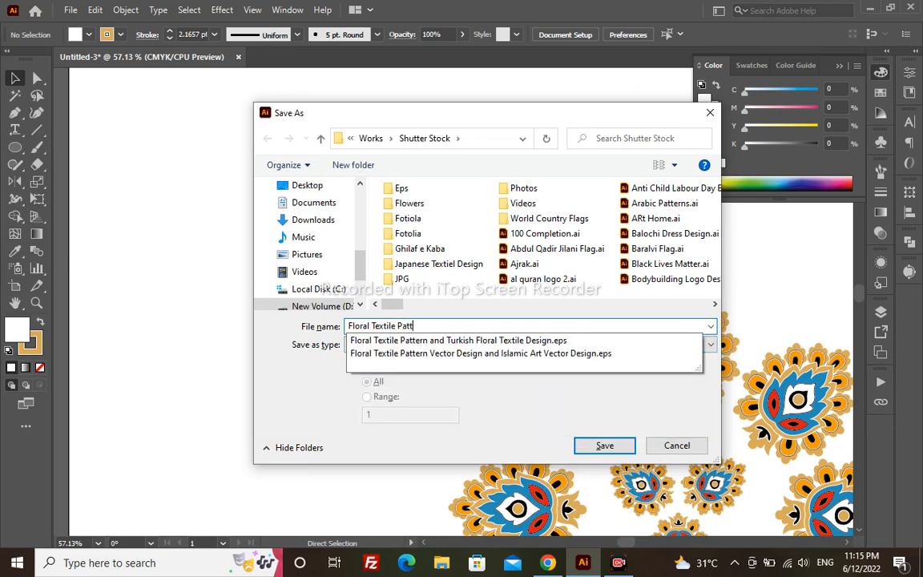
{"action": "type", "text": "ern and "}
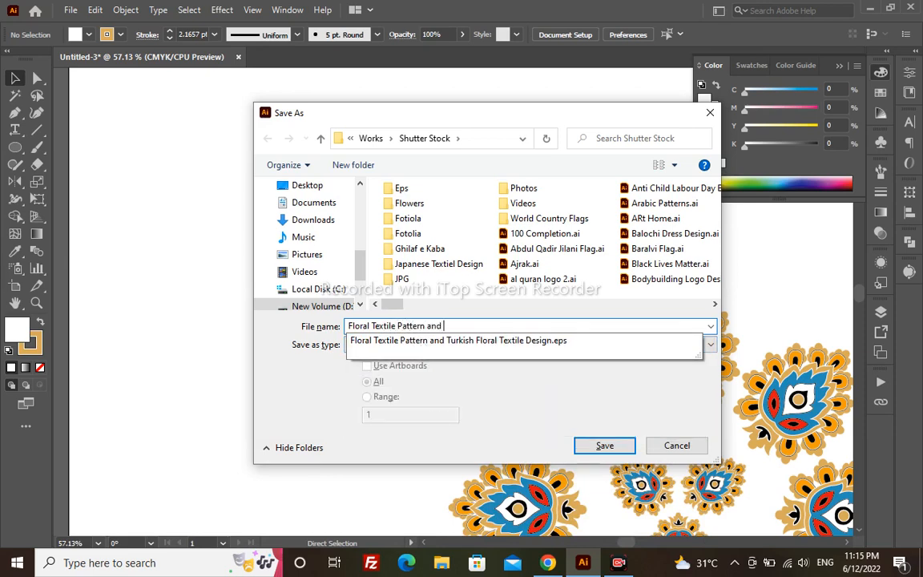
{"action": "type", "text": "A"}
{"action": "key", "text": "BackSpace"}
{"action": "type", "text": "Pa"}
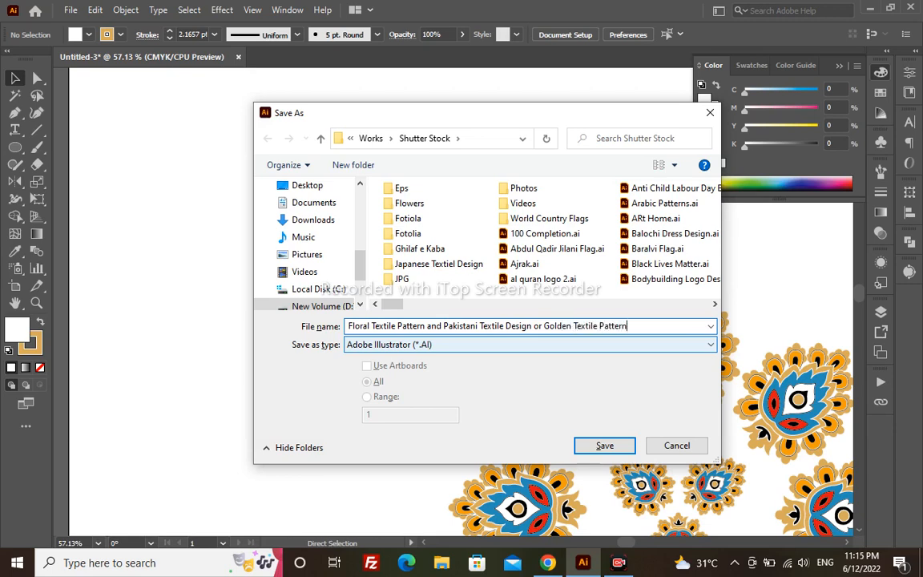
{"action": "key", "text": "Return"}
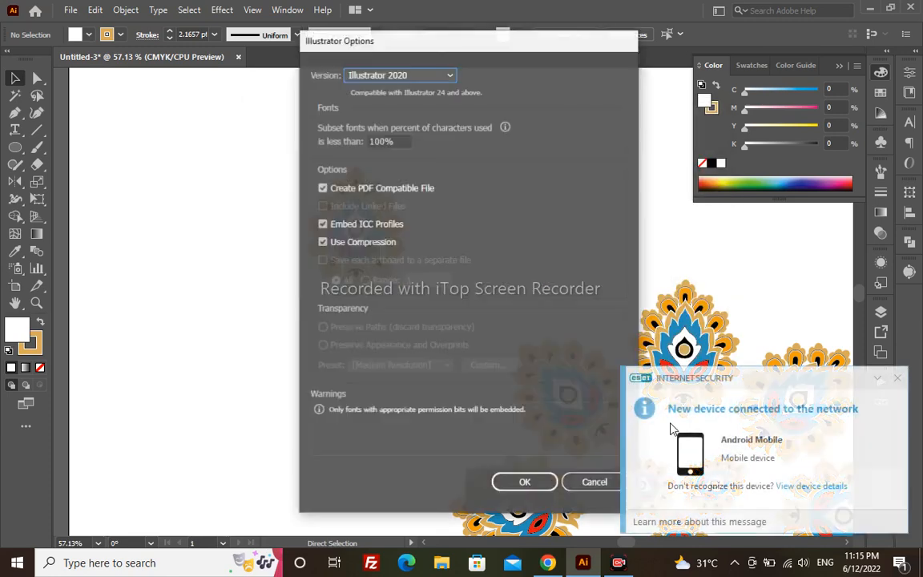
{"action": "left_click", "coordinate": [525, 481]}
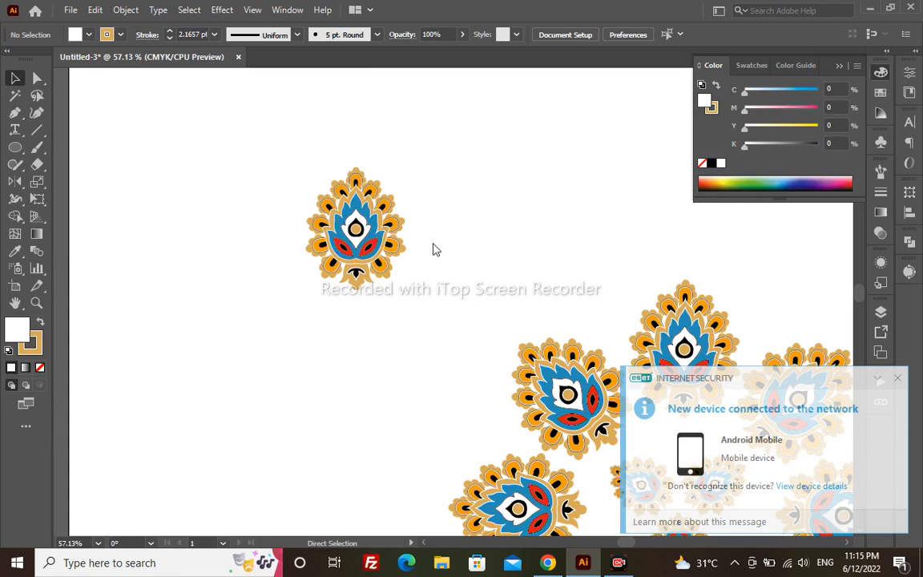
{"action": "left_click", "coordinate": [898, 378]}
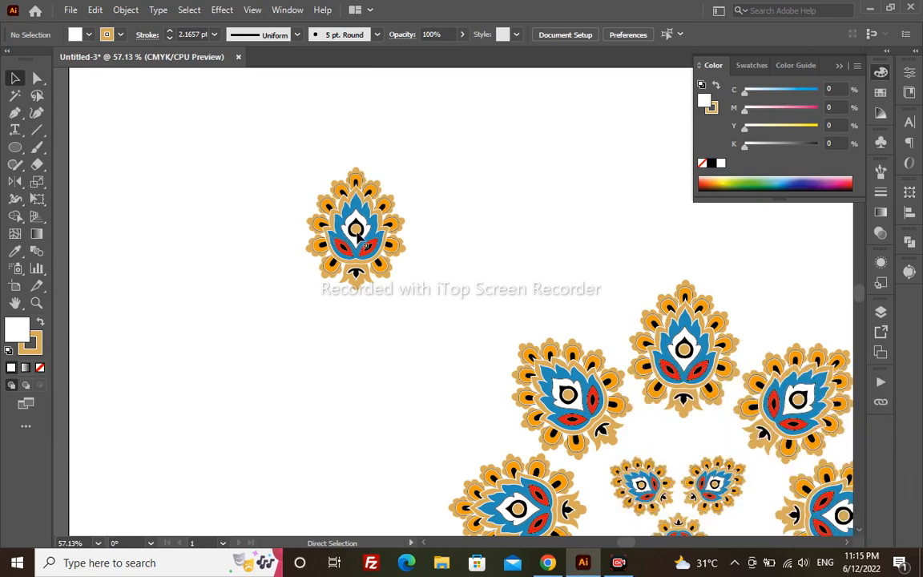
- Make a pattern swatch from the spare single motif with the Brick by Column tile type and finish pattern editing
{"action": "left_click", "coordinate": [364, 245]}
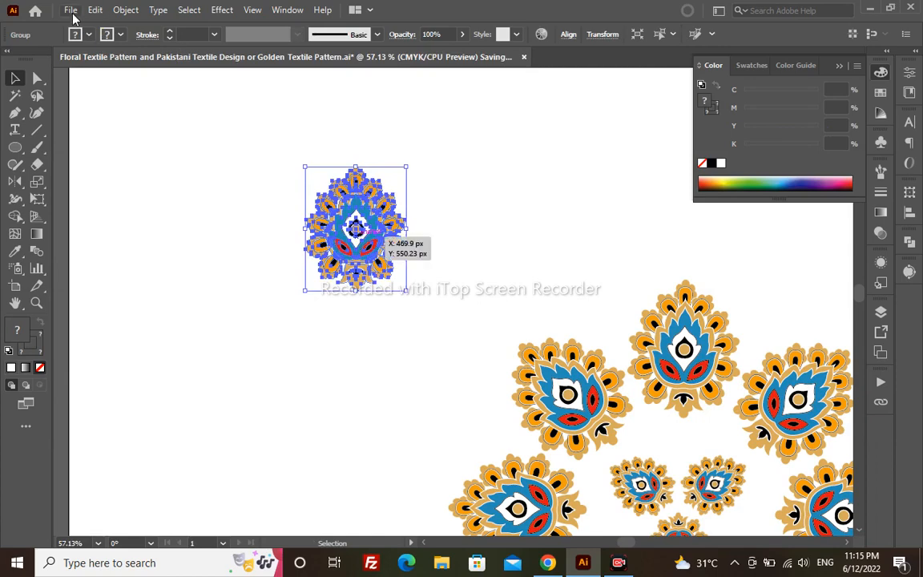
{"action": "left_click", "coordinate": [71, 10]}
{"action": "mouse_move", "coordinate": [126, 10]}
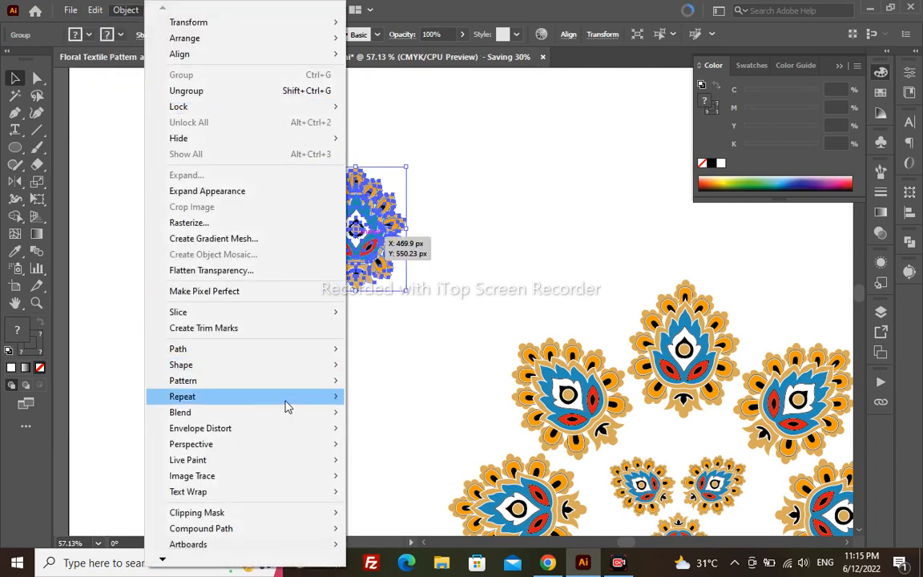
{"action": "mouse_move", "coordinate": [289, 382]}
{"action": "left_click", "coordinate": [423, 377]}
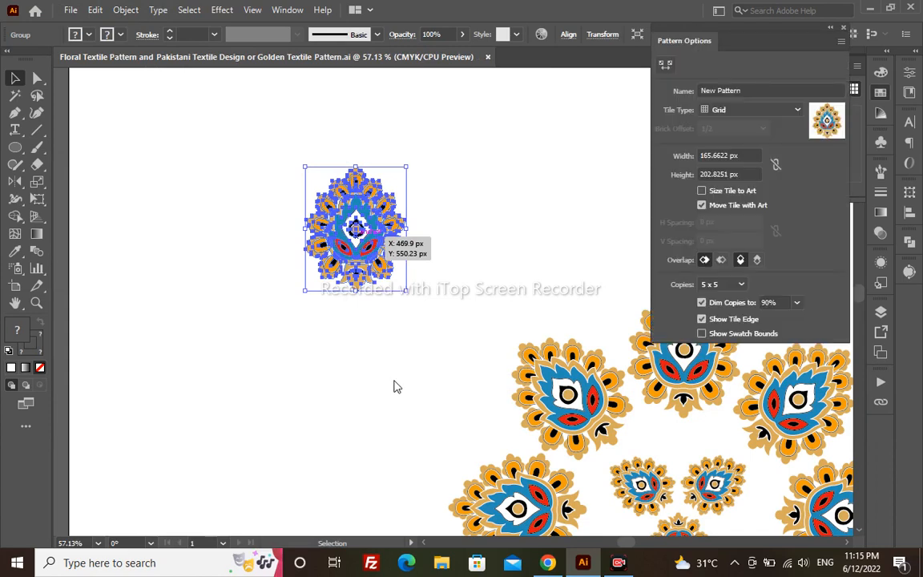
{"action": "left_click", "coordinate": [754, 109]}
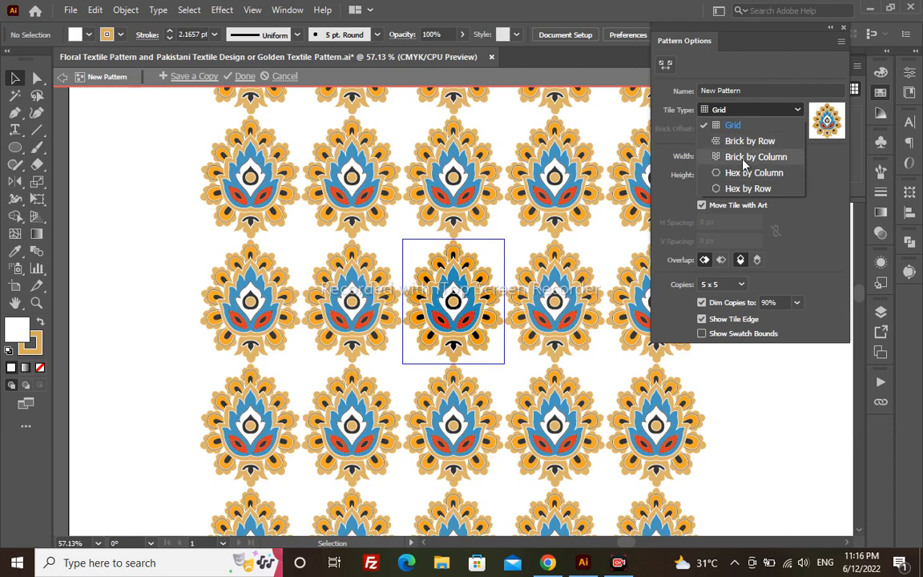
{"action": "left_click", "coordinate": [743, 161]}
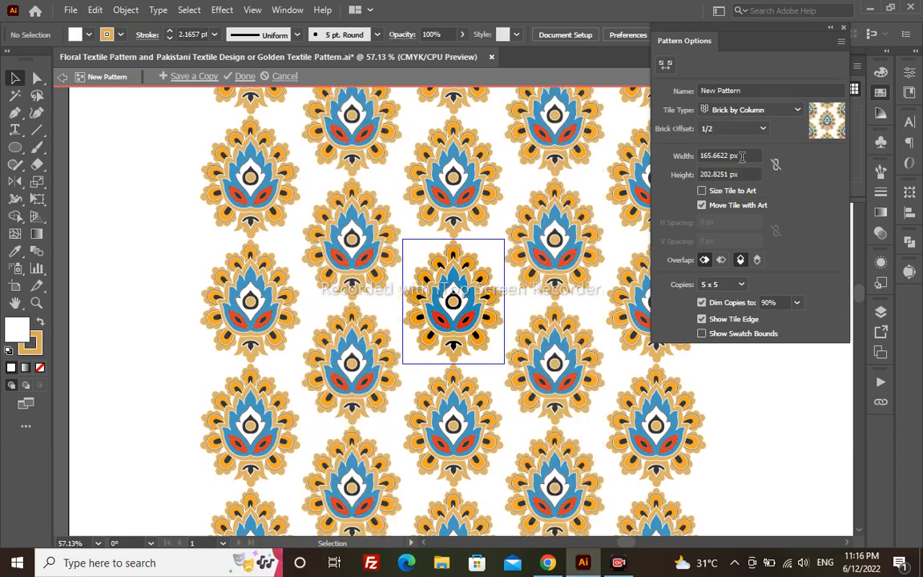
{"action": "left_click", "coordinate": [239, 76]}
- Delete the spare single motif from the artboard
{"action": "left_click_drag", "start_coordinate": [353, 264], "coordinate": [377, 269]}
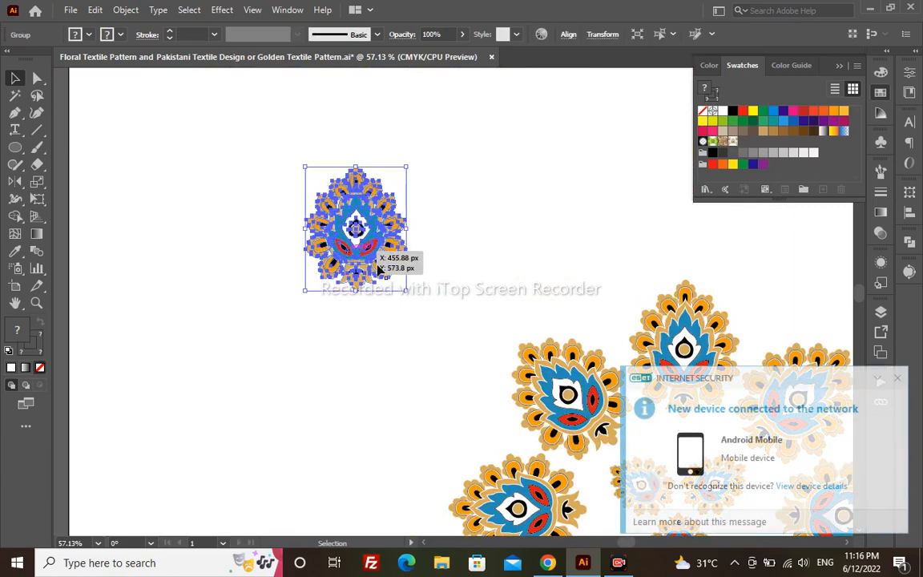
{"action": "key", "text": "Delete"}
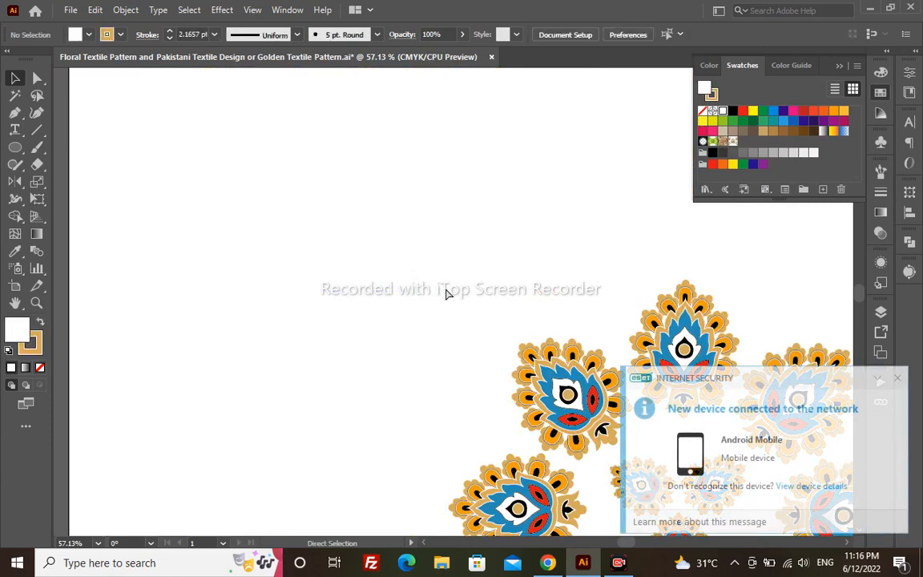
{"action": "key", "text": "ctrl+minus"}
{"action": "key", "text": "ctrl+minus"}
{"action": "key", "text": "ctrl+minus"}
{"action": "key", "text": "ctrl+minus"}
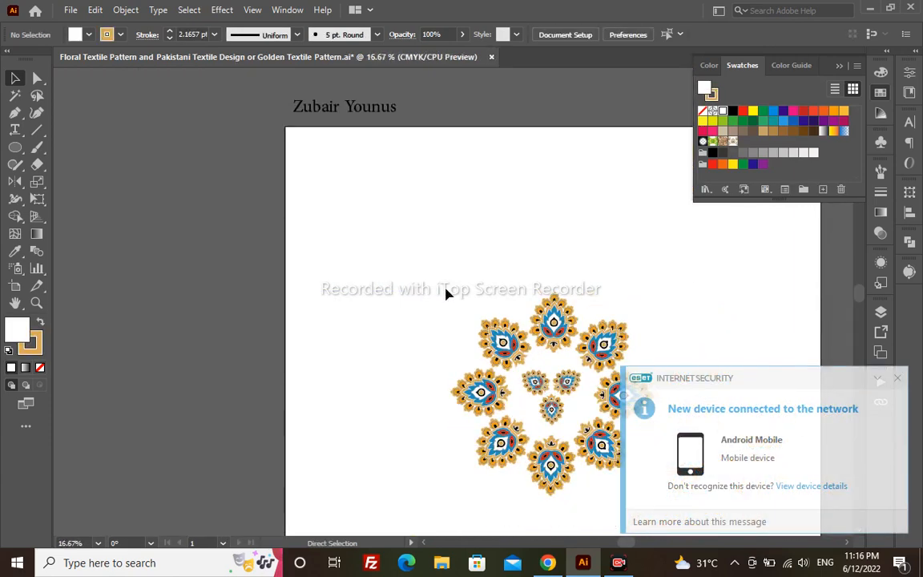
- Duplicate the inner ring of three motifs and rotate the copy half a turn so one motif points up
{"action": "key", "text": "space"}
{"action": "left_click_drag", "start_coordinate": [587, 314], "coordinate": [436, 238]}
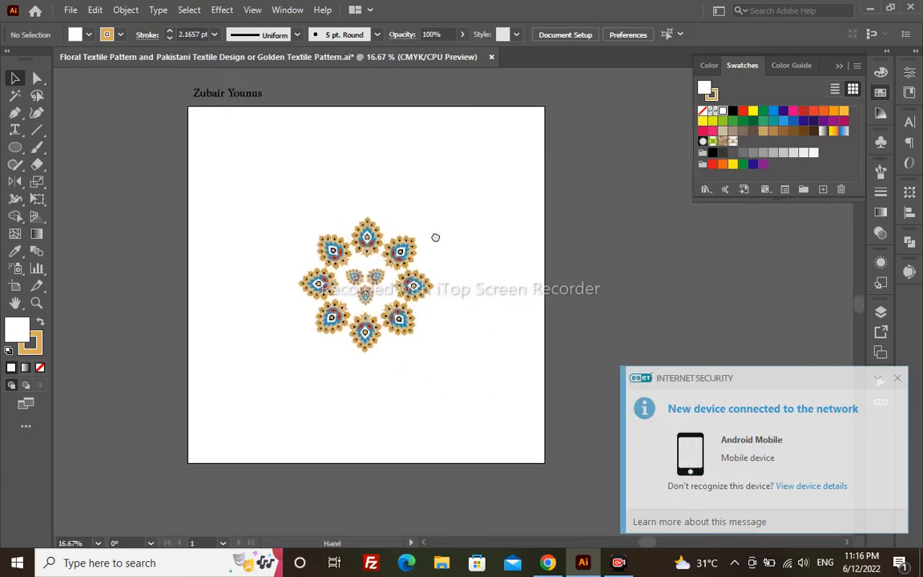
{"action": "key", "text": "z"}
{"action": "left_click_drag", "start_coordinate": [268, 198], "coordinate": [481, 346]}
{"action": "key", "text": "v"}
{"action": "left_click", "coordinate": [463, 324]}
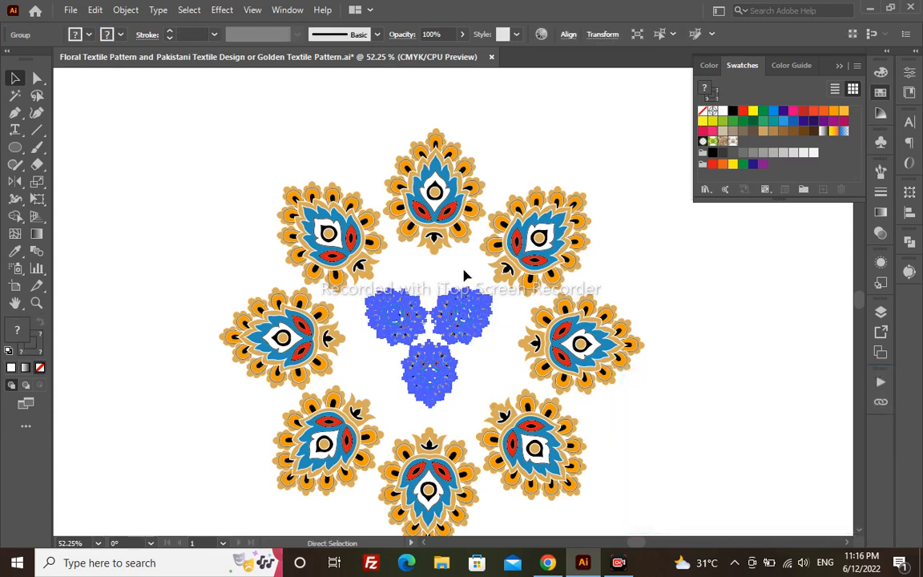
{"action": "key", "text": "e"}
{"action": "left_click_drag", "start_coordinate": [472, 262], "coordinate": [551, 338]}
{"action": "key", "text": "v"}
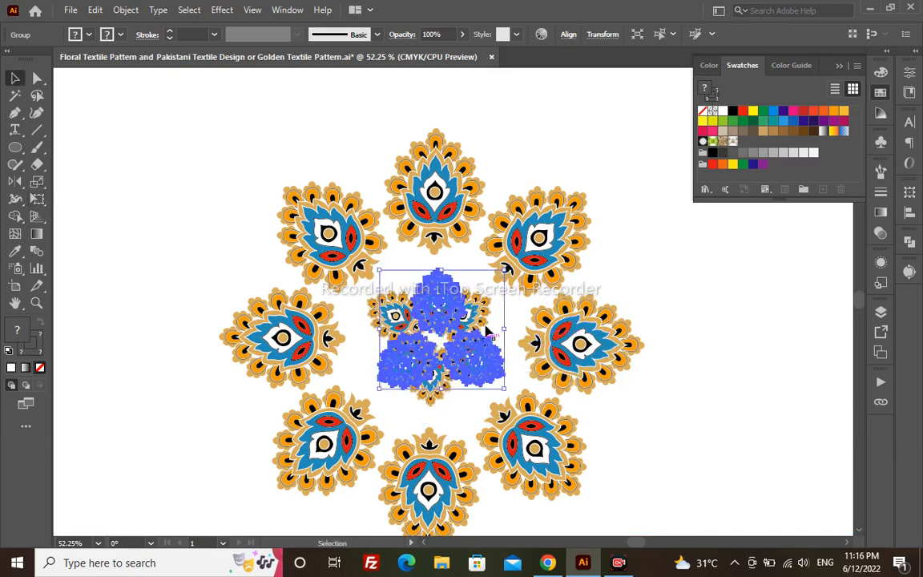
- Move the rotated copy onto the original inner ring so the six small motifs form an interlocking star
{"action": "key", "text": "z"}
{"action": "left_click_drag", "start_coordinate": [354, 263], "coordinate": [594, 478]}
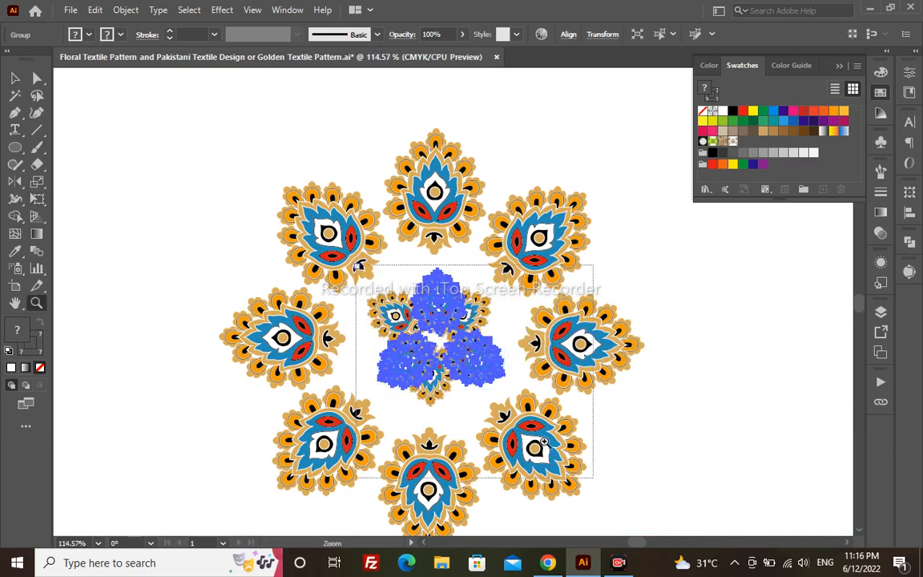
{"action": "key", "text": "space"}
{"action": "left_click_drag", "start_coordinate": [435, 332], "coordinate": [488, 368]}
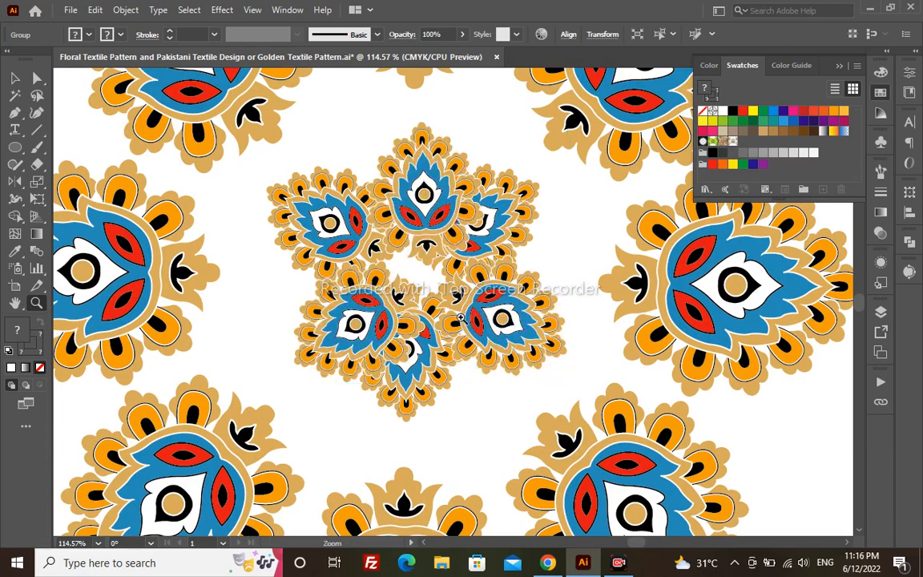
{"action": "left_click_drag", "start_coordinate": [507, 329], "coordinate": [490, 367]}
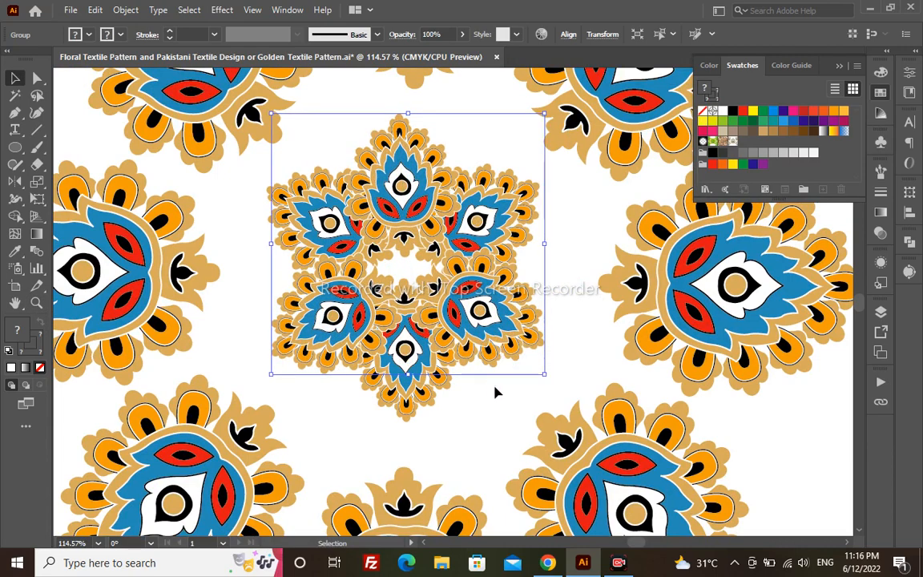
- Group the two inner rings of three and centre the group horizontally and vertically on the artboard
{"action": "left_click_drag", "start_coordinate": [487, 419], "coordinate": [351, 175]}
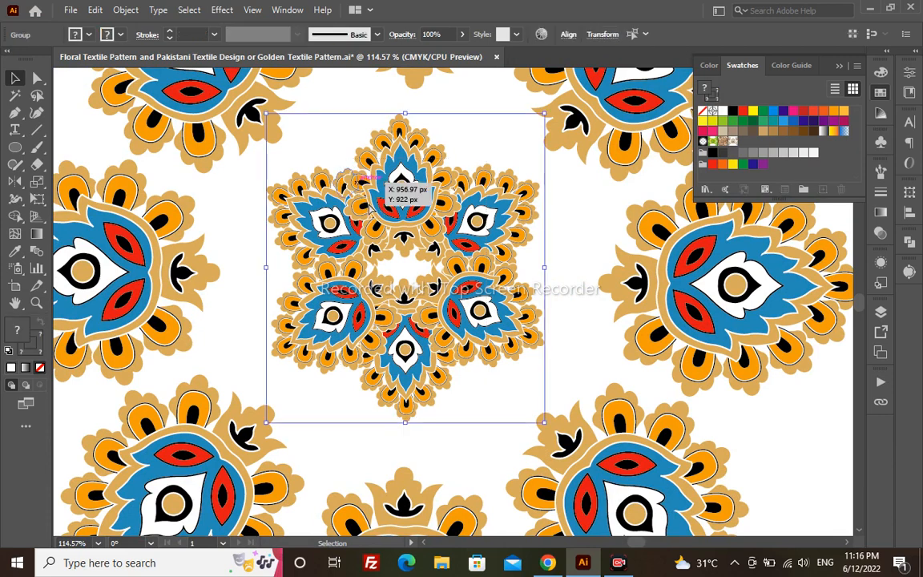
{"action": "left_click", "coordinate": [568, 35]}
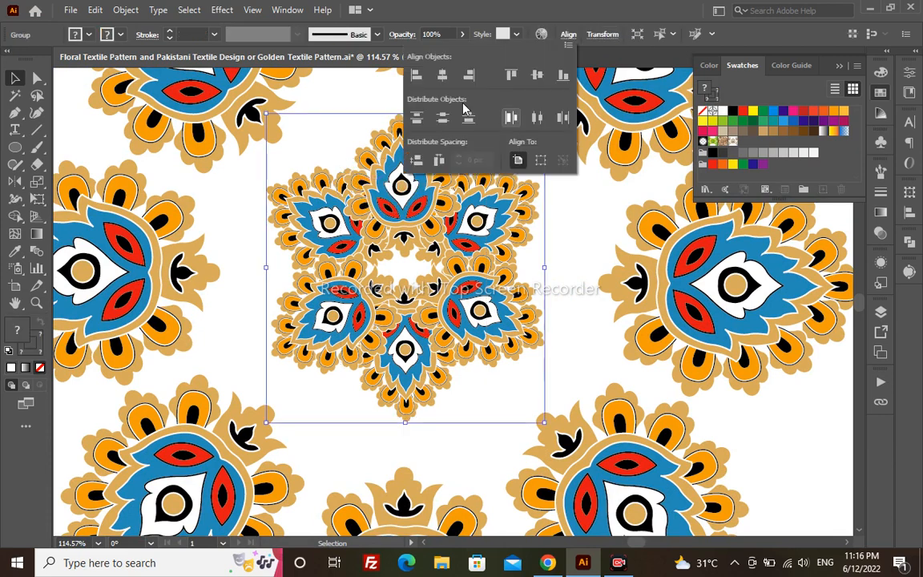
{"action": "left_click", "coordinate": [441, 76]}
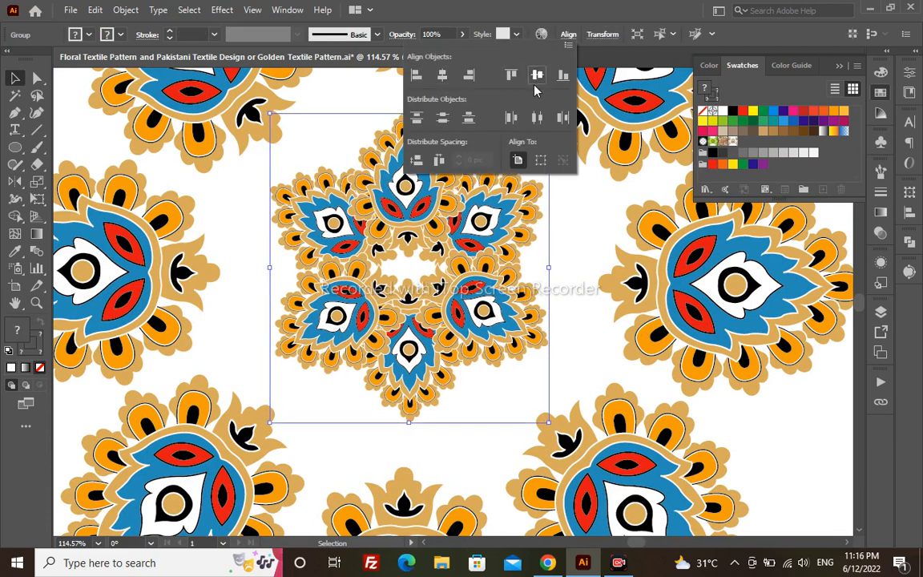
{"action": "left_click", "coordinate": [537, 75]}
- Draw a rectangle covering the whole artboard from corner to corner
{"action": "key", "text": "z"}
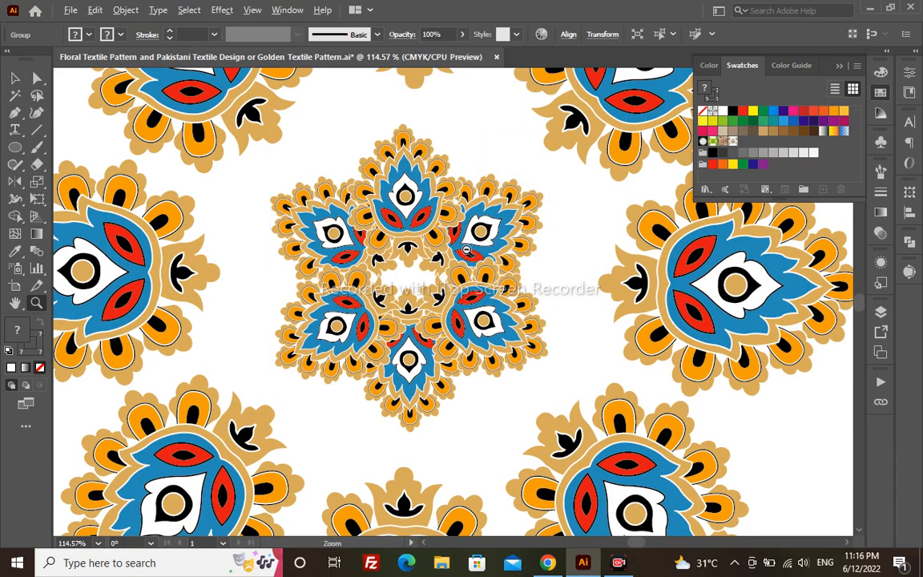
{"action": "left_click", "coordinate": [466, 255], "text": "alt"}
{"action": "left_click", "coordinate": [467, 255], "text": "alt"}
{"action": "key", "text": "ctrl+0"}
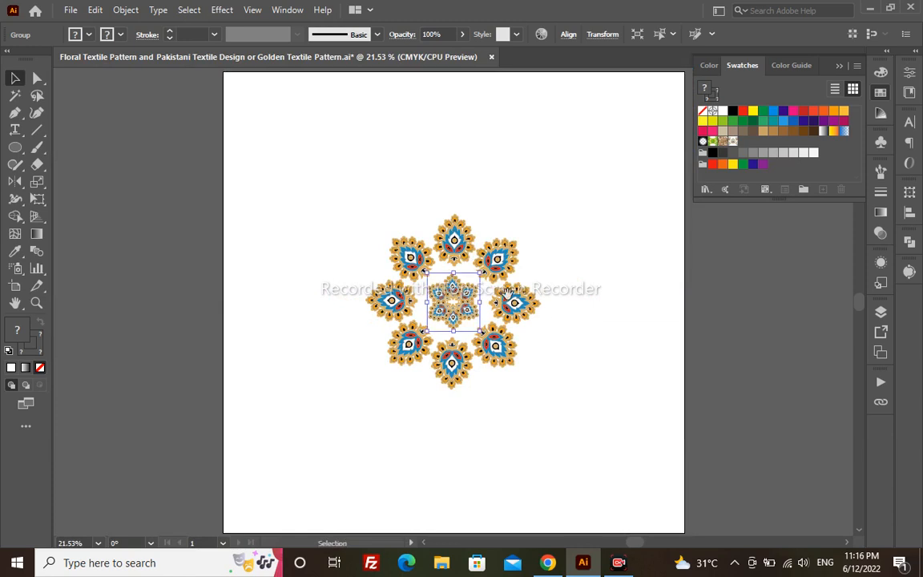
{"action": "left_click_drag", "start_coordinate": [552, 311], "coordinate": [485, 316]}
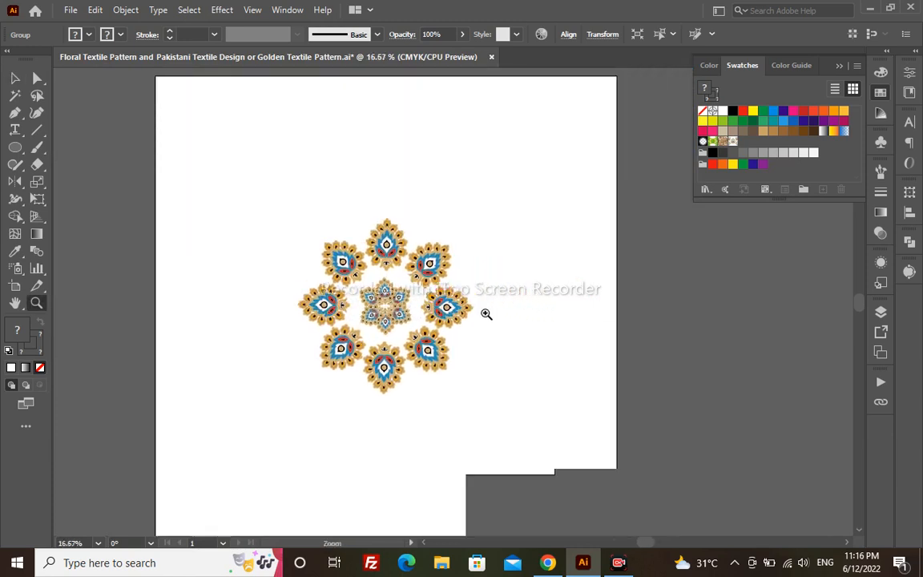
{"action": "key", "text": "ctrl+minus"}
{"action": "key", "text": "m"}
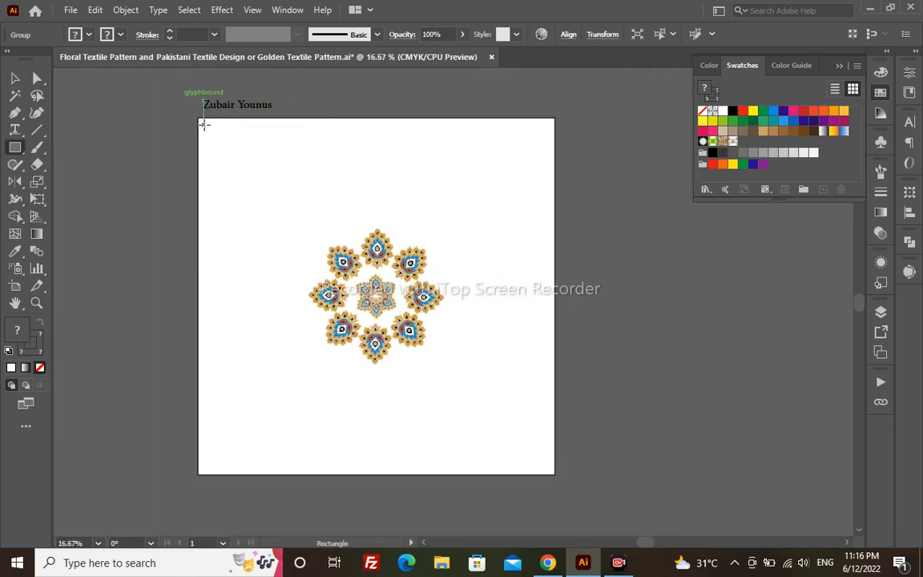
{"action": "left_click_drag", "start_coordinate": [199, 119], "coordinate": [564, 473]}
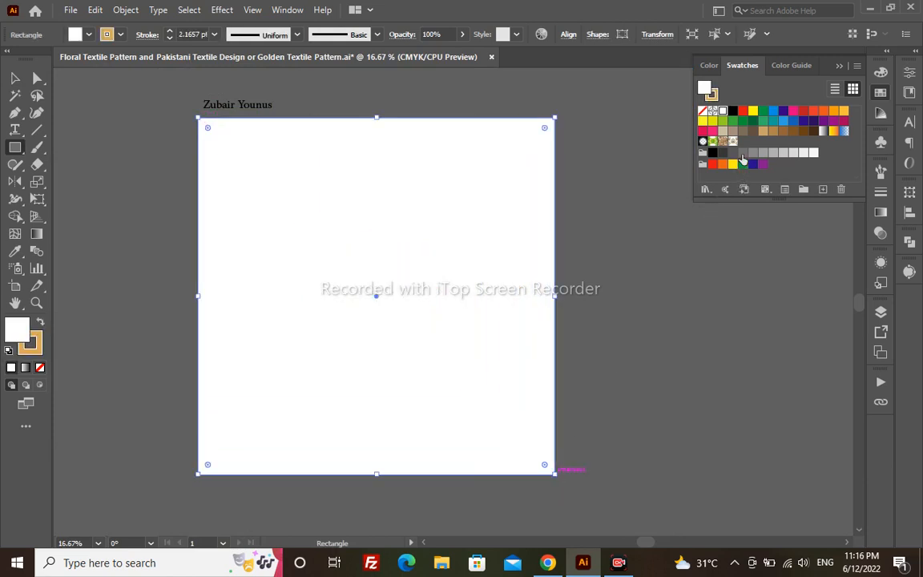
- Fill the artboard rectangle with the brick-by-column motif pattern swatch without a stroke, and place it behind the rings
{"action": "key", "text": "x"}
{"action": "left_click", "coordinate": [703, 110]}
{"action": "key", "text": "x"}
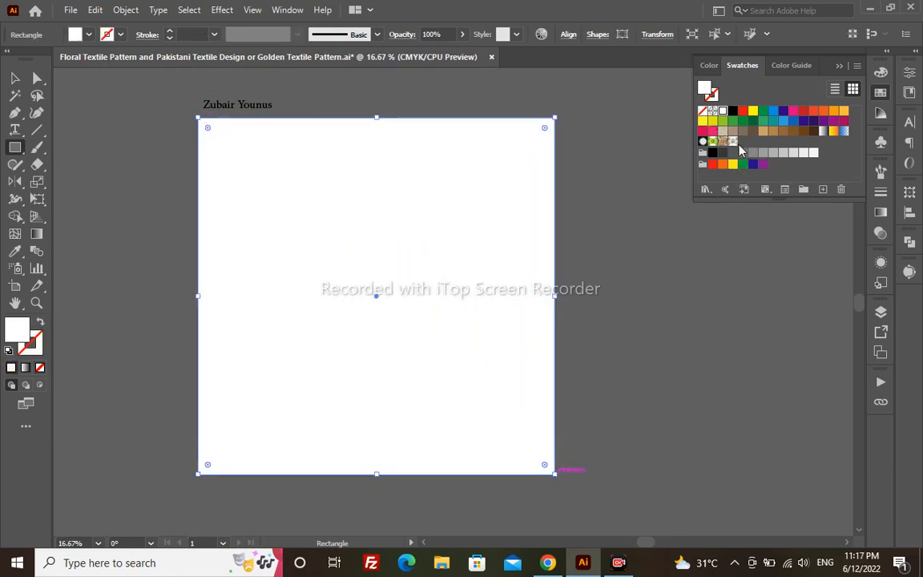
{"action": "left_click", "coordinate": [732, 142]}
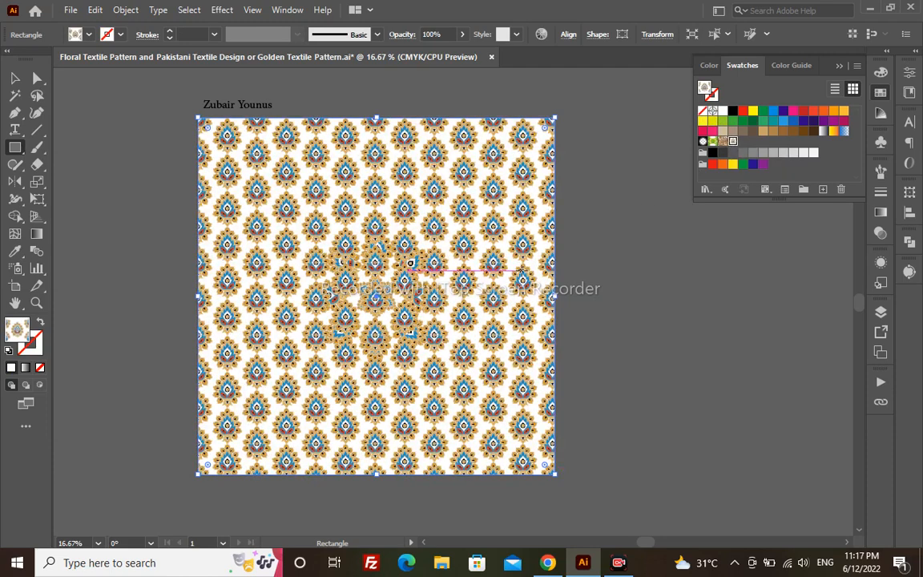
{"action": "key", "text": "v"}
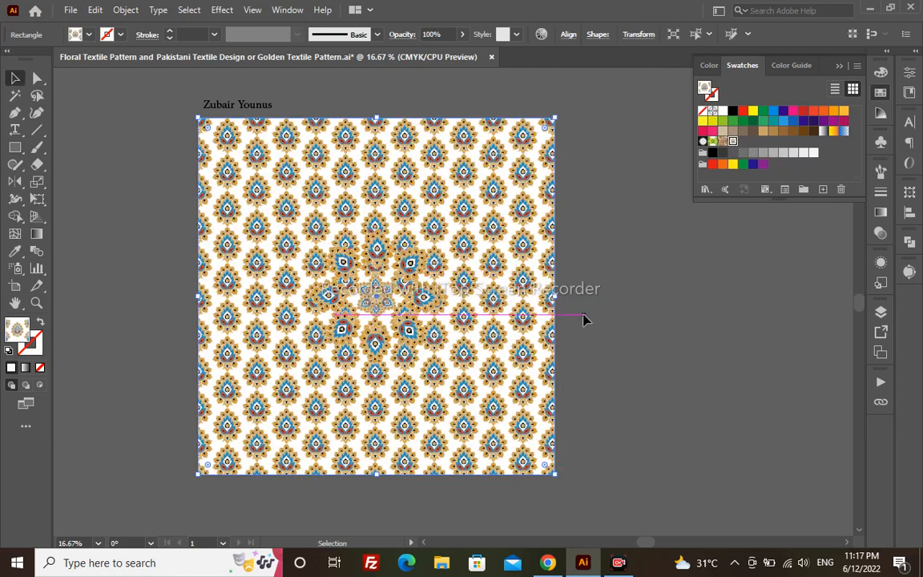
{"action": "left_click", "coordinate": [584, 320]}
- Move the outer ring and the inner star together off the patterned artboard onto the empty canvas at its right
{"action": "key", "text": "z"}
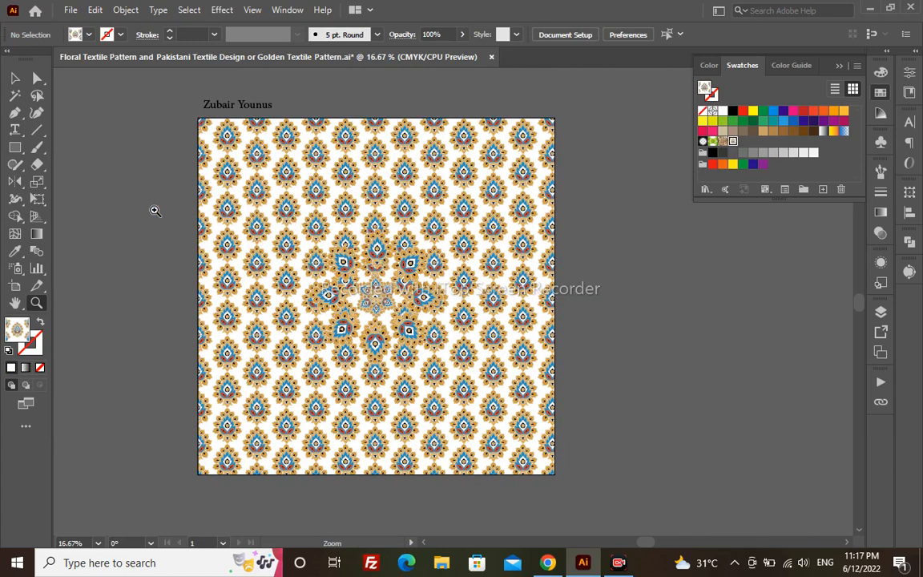
{"action": "left_click", "coordinate": [517, 362]}
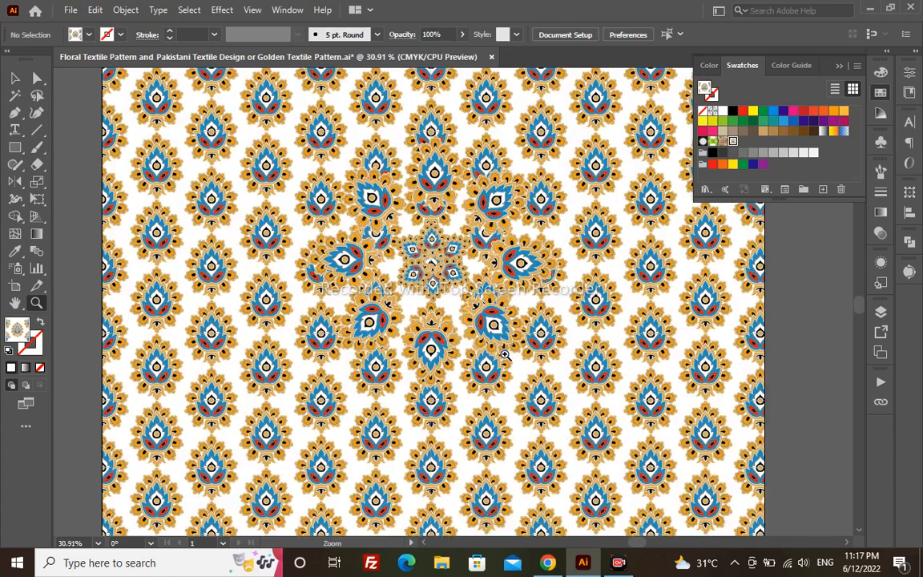
{"action": "key", "text": "v"}
{"action": "left_click", "coordinate": [493, 212]}
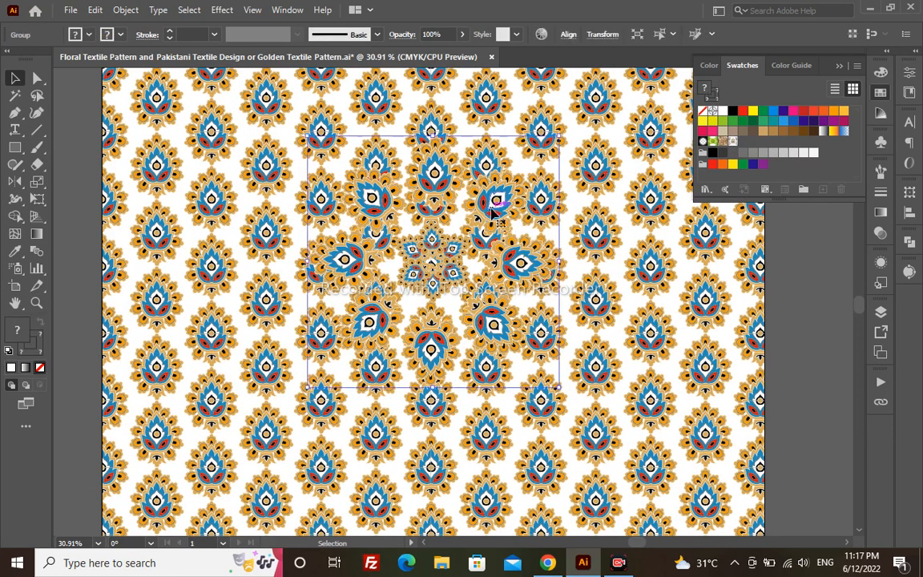
{"action": "left_click_drag", "start_coordinate": [493, 210], "coordinate": [365, 217]}
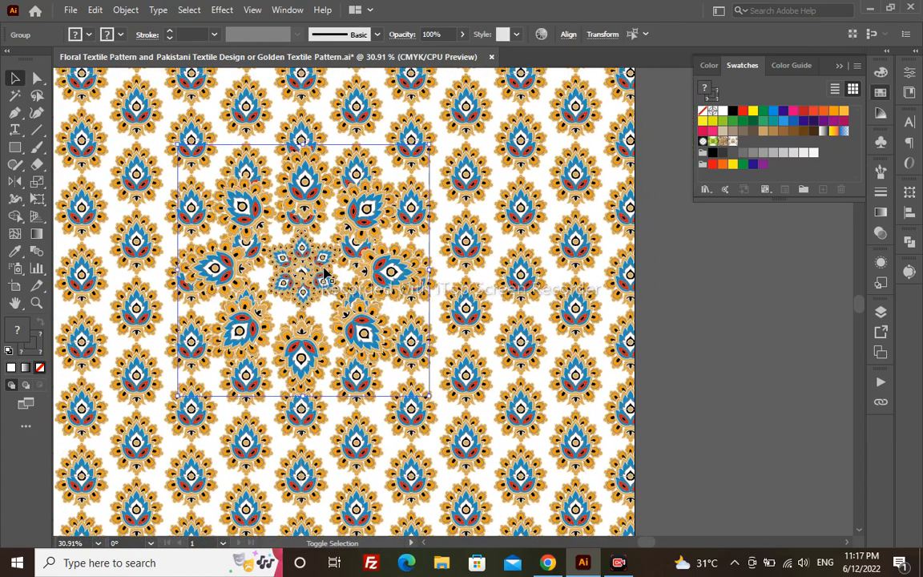
{"action": "left_click_drag", "start_coordinate": [324, 275], "coordinate": [790, 301]}
{"action": "left_click_drag", "start_coordinate": [713, 290], "coordinate": [341, 296]}
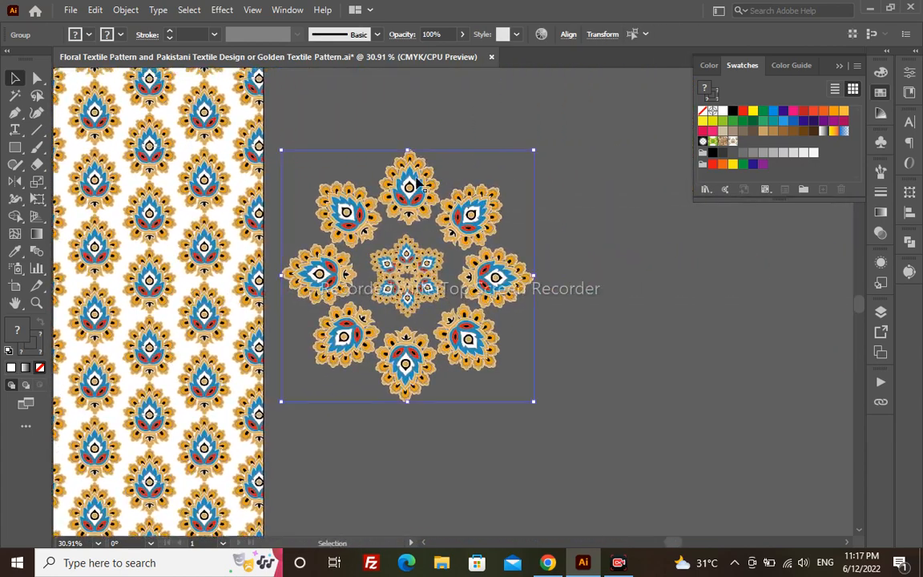
- Duplicate the outer ring and inner star together, placing the copy to the right of the original
{"action": "left_click_drag", "start_coordinate": [434, 210], "coordinate": [468, 214]}
{"action": "left_click_drag", "start_coordinate": [445, 303], "coordinate": [732, 313]}
{"action": "left_click_drag", "start_coordinate": [565, 317], "coordinate": [296, 317]}
{"action": "key", "text": "ctrl+shift+g"}
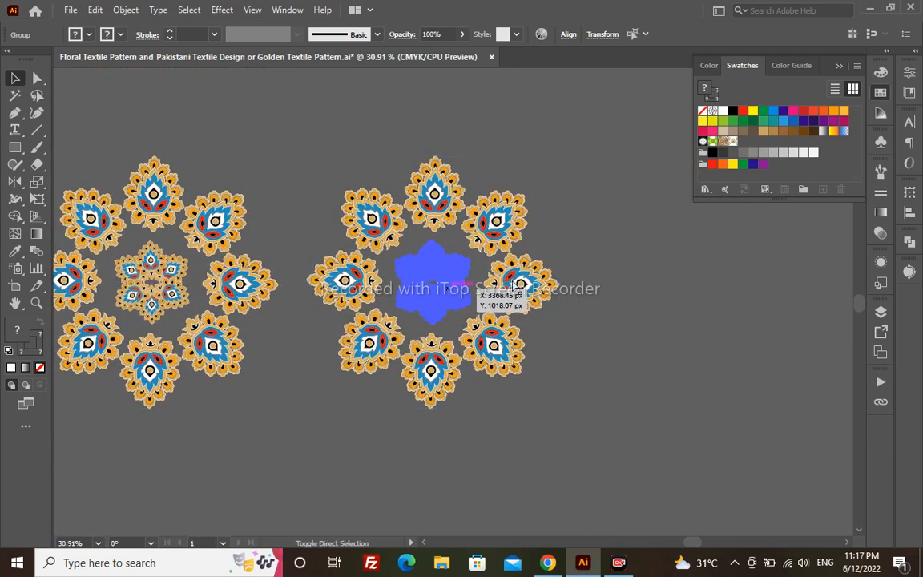
{"action": "left_click", "coordinate": [568, 271]}
{"action": "left_click", "coordinate": [538, 273]}
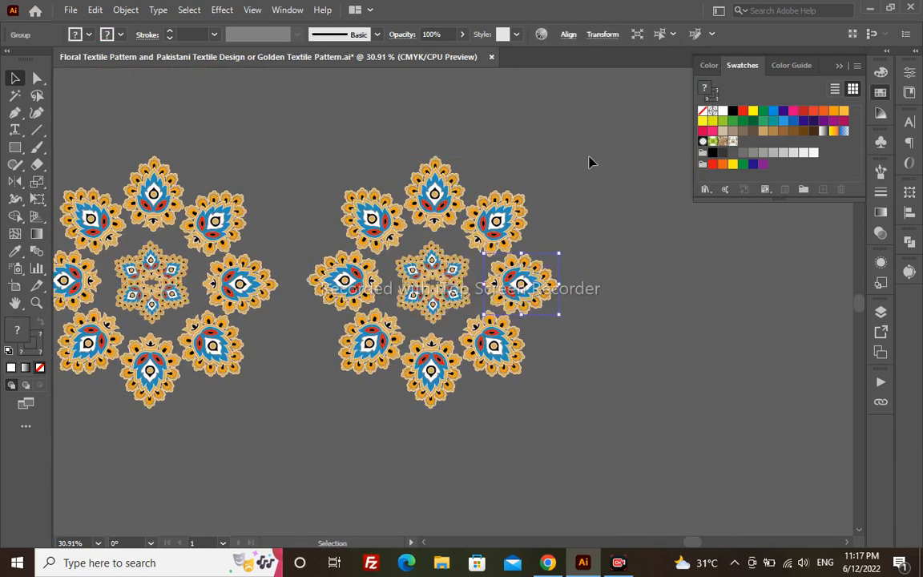
{"action": "left_click_drag", "start_coordinate": [603, 203], "coordinate": [578, 237]}
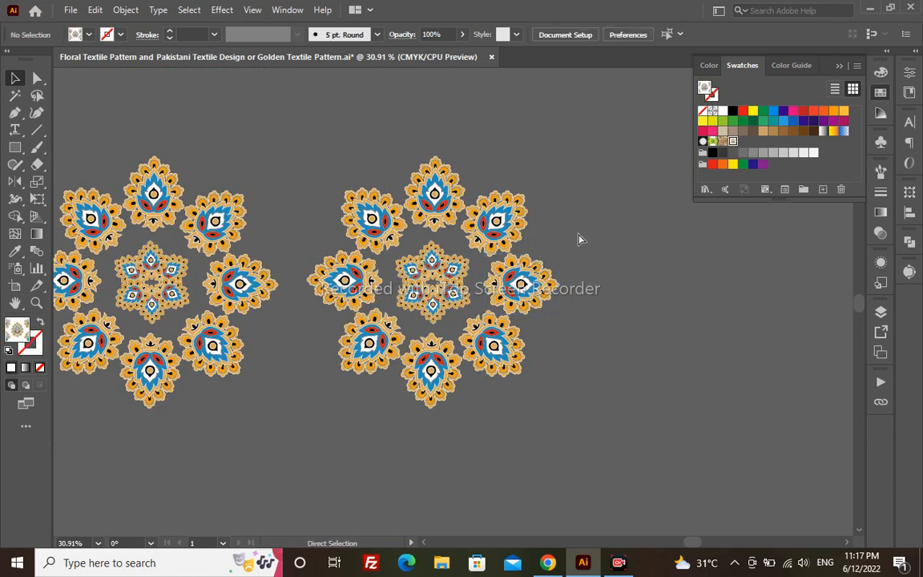
{"action": "key", "text": "ctrl+z"}
- Unite the shapes of the copied outer ring into motif silhouettes and give them the default white fill and black stroke
{"action": "left_click", "coordinate": [539, 298]}
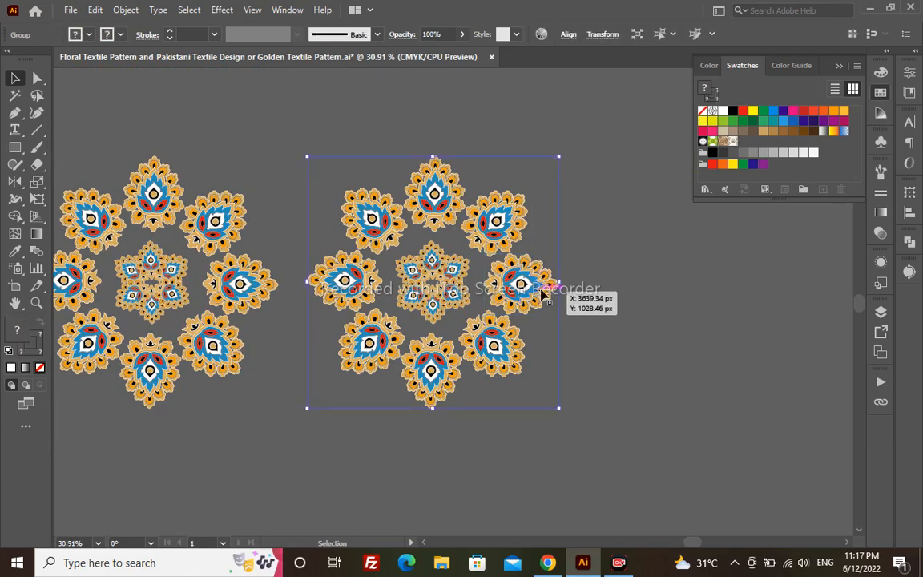
{"action": "left_click", "coordinate": [909, 244]}
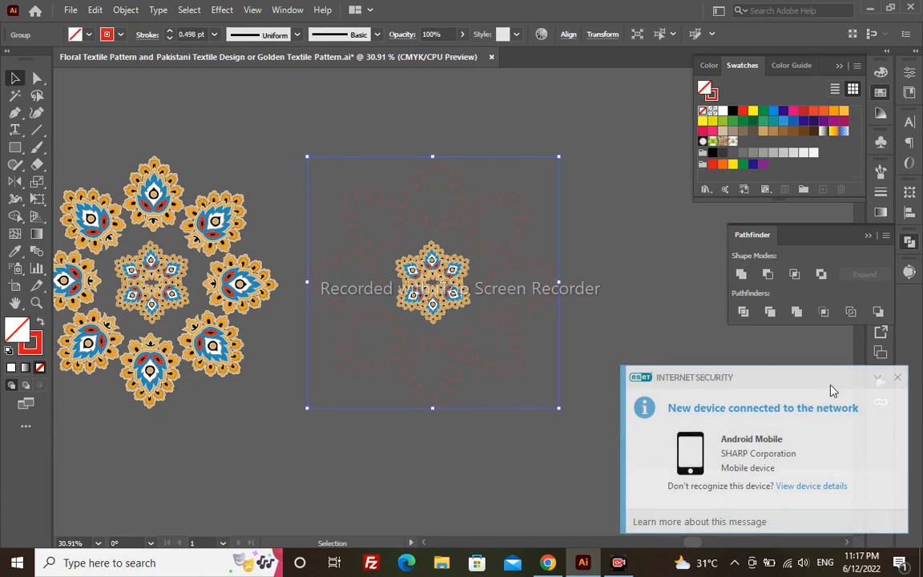
{"action": "left_click", "coordinate": [897, 382]}
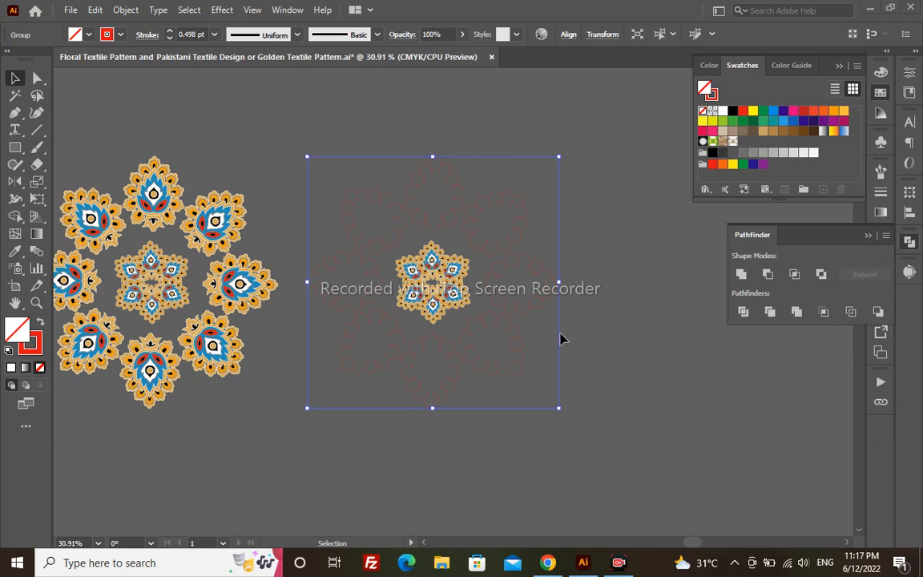
{"action": "mouse_move", "coordinate": [495, 256]}
{"action": "left_mouse_down"}
{"action": "mouse_move", "coordinate": [552, 285]}
{"action": "mouse_move", "coordinate": [541, 282]}
{"action": "mouse_move", "coordinate": [538, 294]}
{"action": "left_mouse_up"}
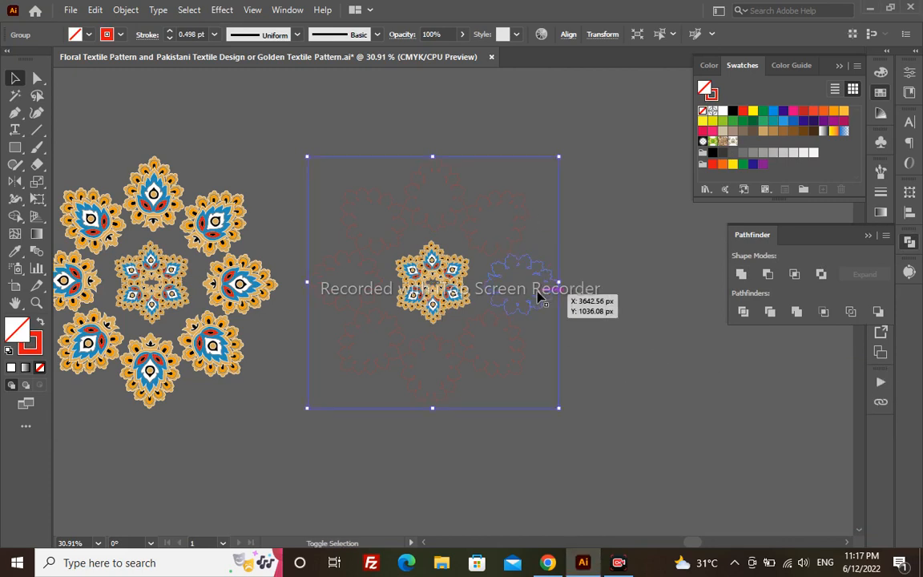
{"action": "key", "text": "d"}
{"action": "left_click", "coordinate": [583, 217]}
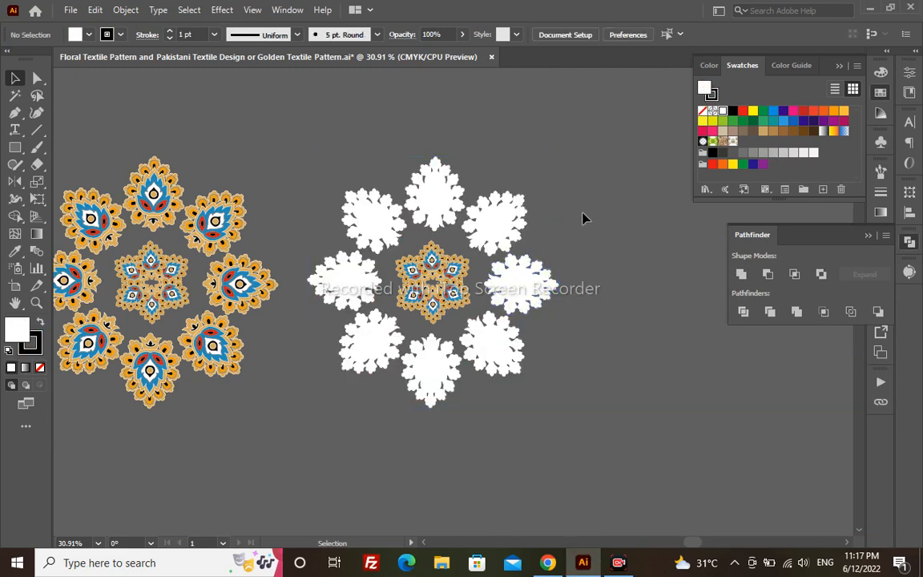
- Delete the small six-motif star inside the white silhouette ring
{"action": "key", "text": "l"}
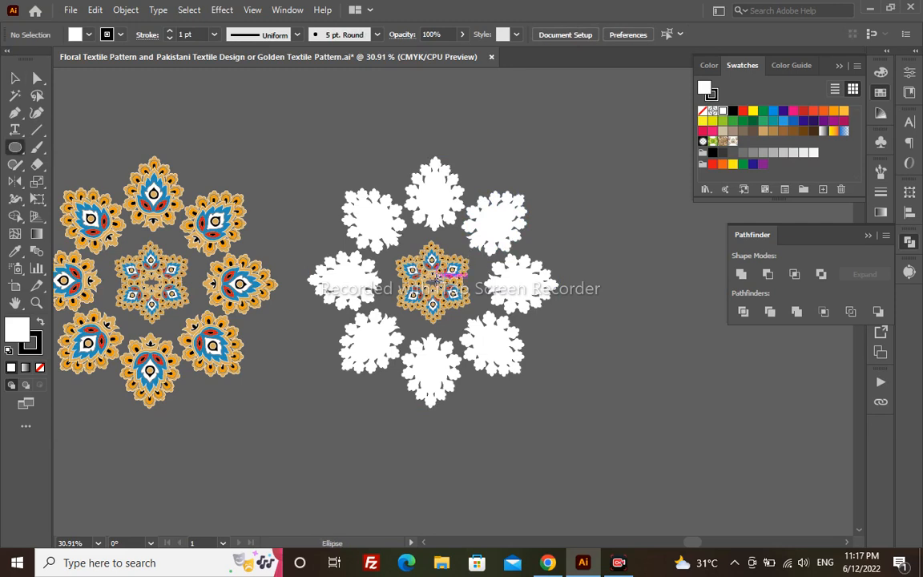
{"action": "left_click", "coordinate": [449, 268]}
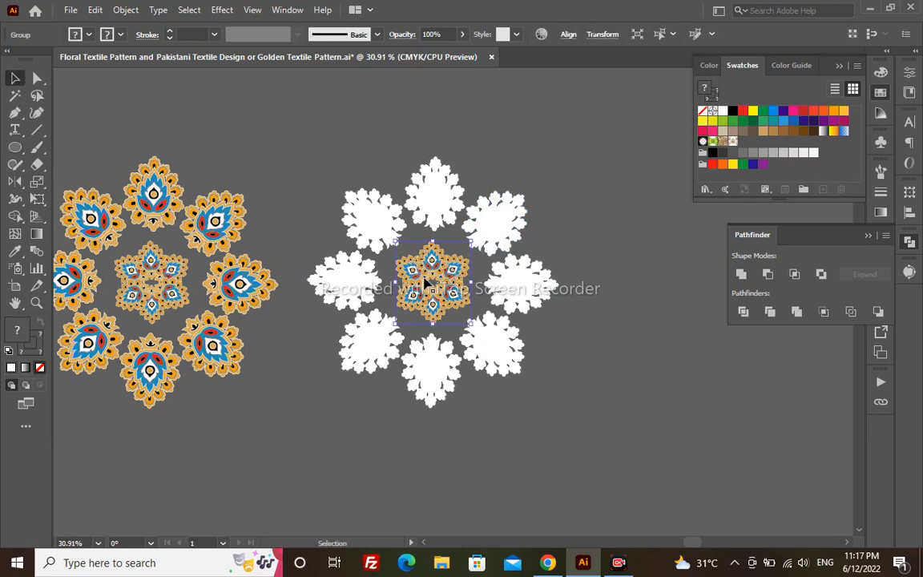
{"action": "key", "text": "Delete"}
- Draw a white circle over the open middle of the silhouette ring, overlapping the motifs' inner ends, and centre-align it with the ring
{"action": "key", "text": "l"}
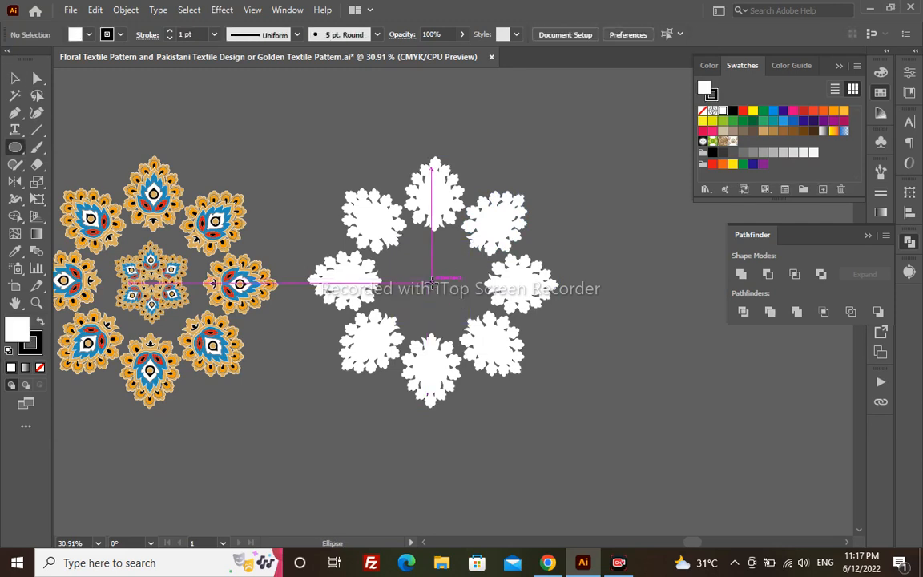
{"action": "left_click_drag", "start_coordinate": [435, 286], "coordinate": [469, 353]}
{"action": "key", "text": "v"}
{"action": "left_click", "coordinate": [503, 226], "text": "shift"}
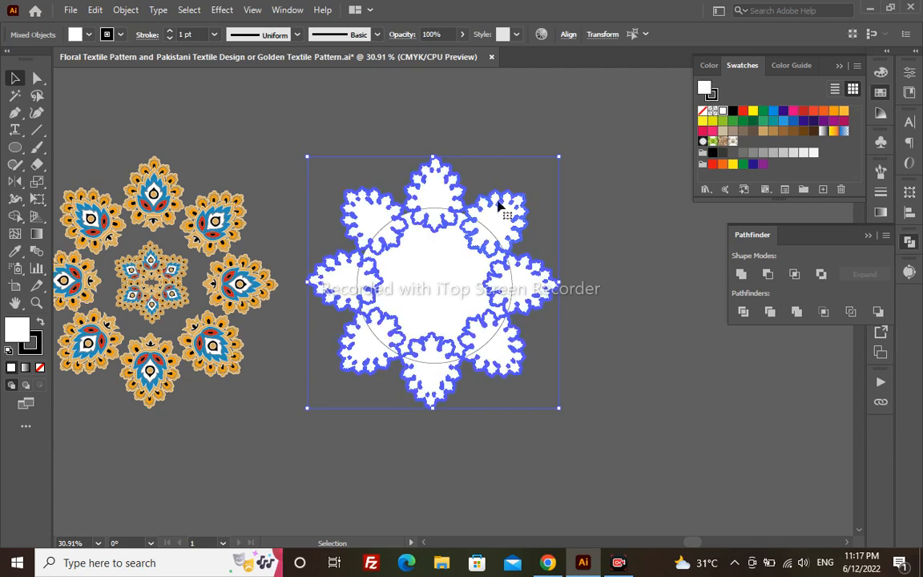
{"action": "left_click", "coordinate": [569, 34]}
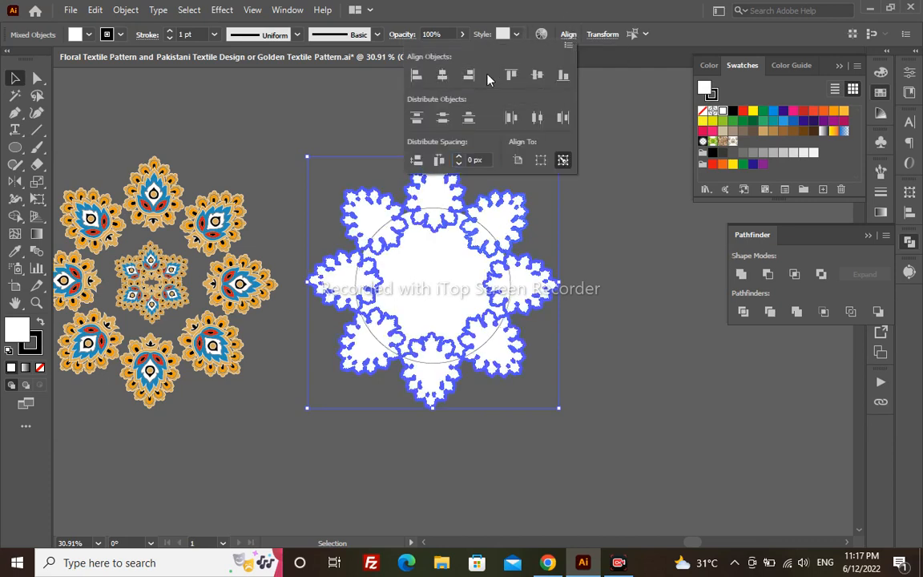
{"action": "left_click", "coordinate": [537, 74]}
{"action": "left_click", "coordinate": [603, 216]}
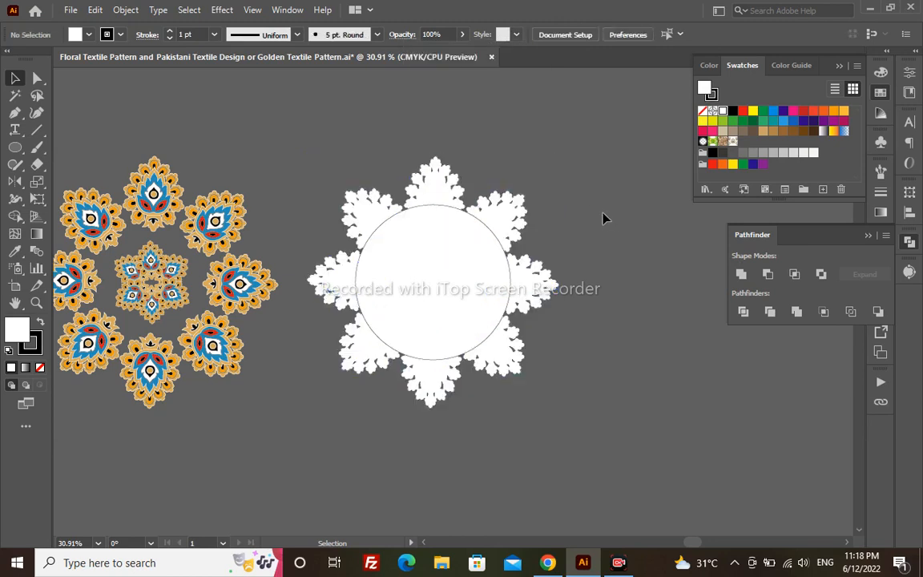
- Unite the white circle and the motif silhouettes into a single solid shape
{"action": "left_click_drag", "start_coordinate": [449, 303], "coordinate": [448, 306]}
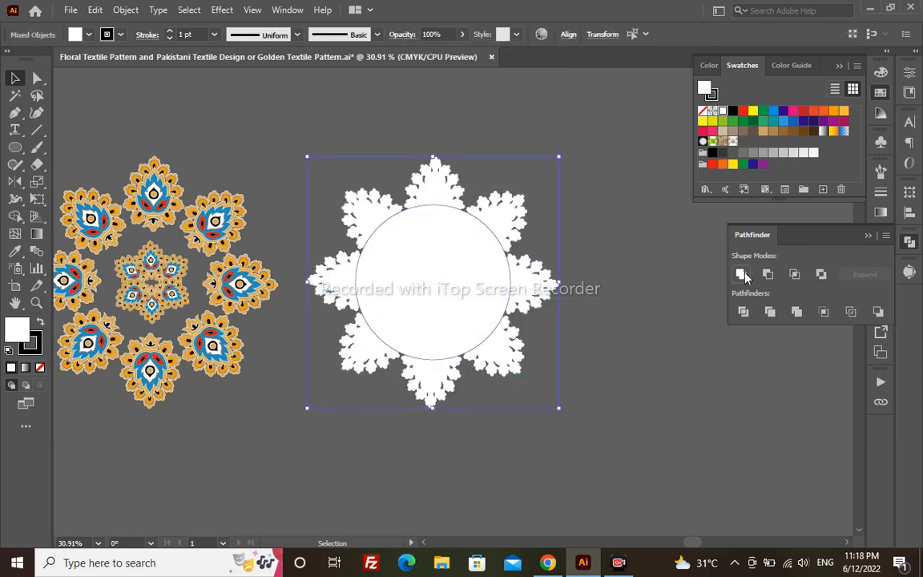
{"action": "left_click", "coordinate": [742, 274]}
{"action": "left_click", "coordinate": [535, 238]}
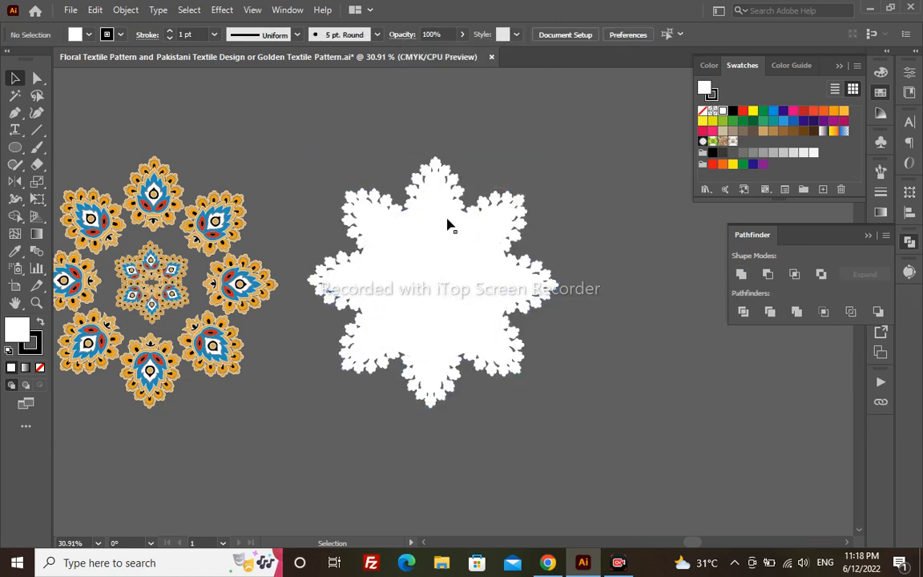
- Give the united silhouette a white stroke and raise the stroke weight to 11 pt
{"action": "left_click", "coordinate": [453, 265]}
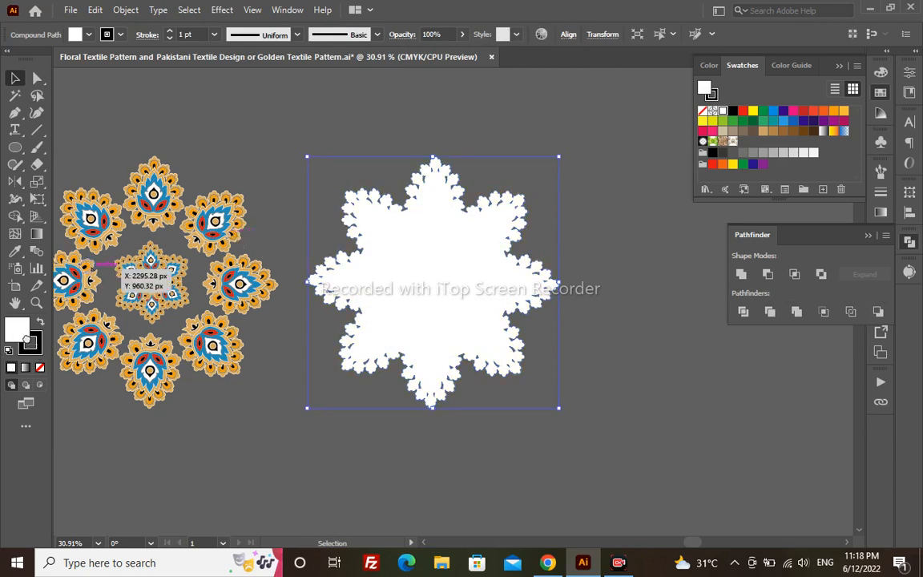
{"action": "left_click_drag", "start_coordinate": [37, 343], "coordinate": [38, 342]}
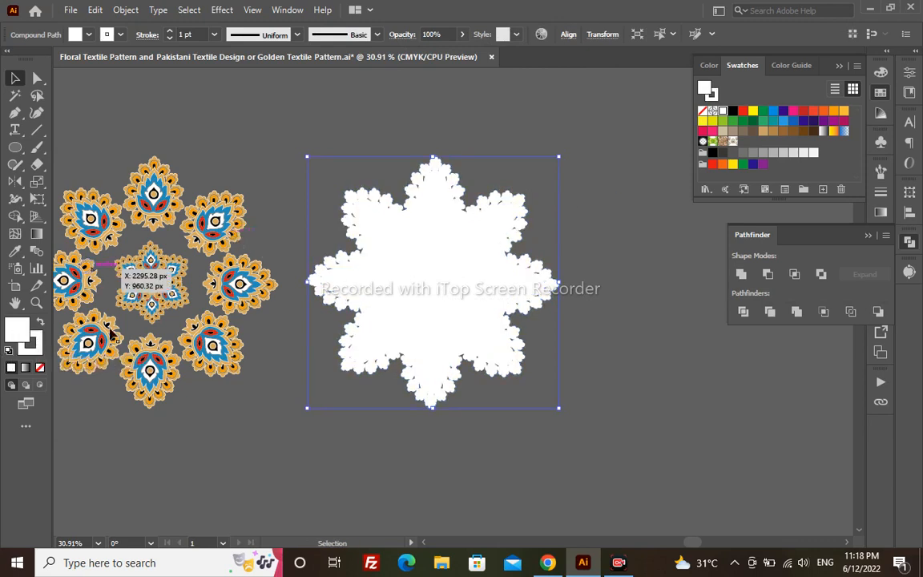
{"action": "left_click", "coordinate": [880, 194]}
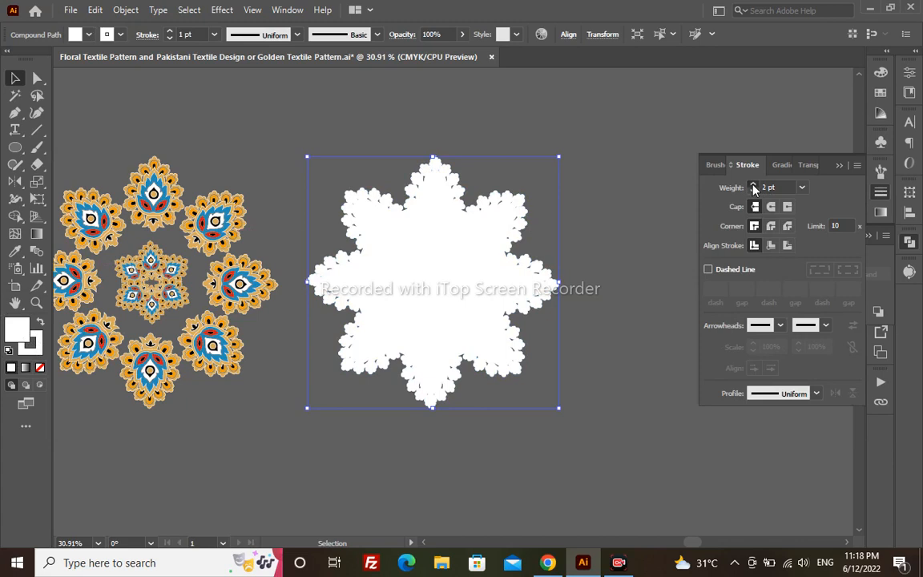
{"action": "left_click", "coordinate": [752, 184]}
{"action": "left_click", "coordinate": [753, 185]}
{"action": "left_click", "coordinate": [752, 185]}
{"action": "left_click", "coordinate": [753, 184]}
{"action": "left_click", "coordinate": [752, 185]}
{"action": "left_click", "coordinate": [753, 184]}
{"action": "left_click", "coordinate": [753, 185]}
{"action": "left_click", "coordinate": [753, 185]}
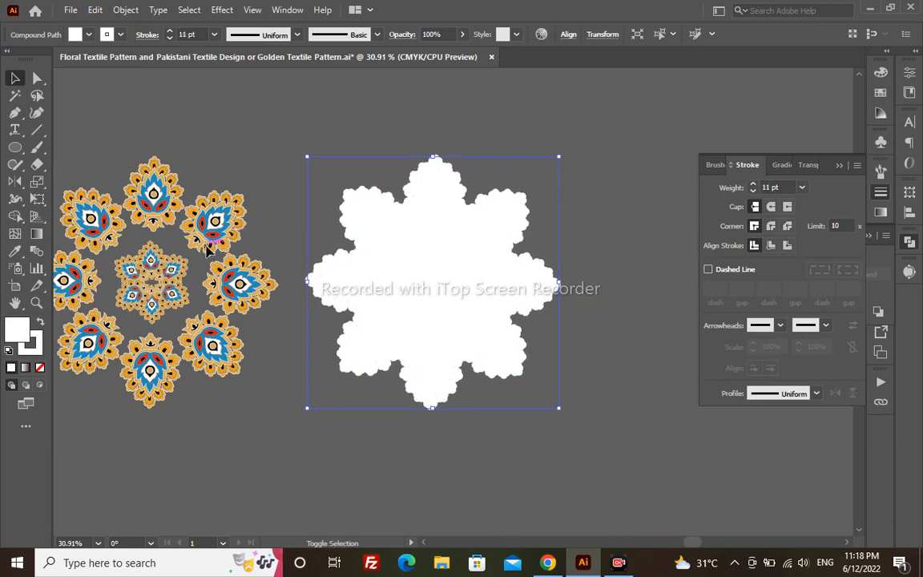
- Centre-align the coloured eight-motif ring with the white silhouette both ways and send the silhouette to the back
{"action": "left_click", "coordinate": [207, 250], "text": "shift"}
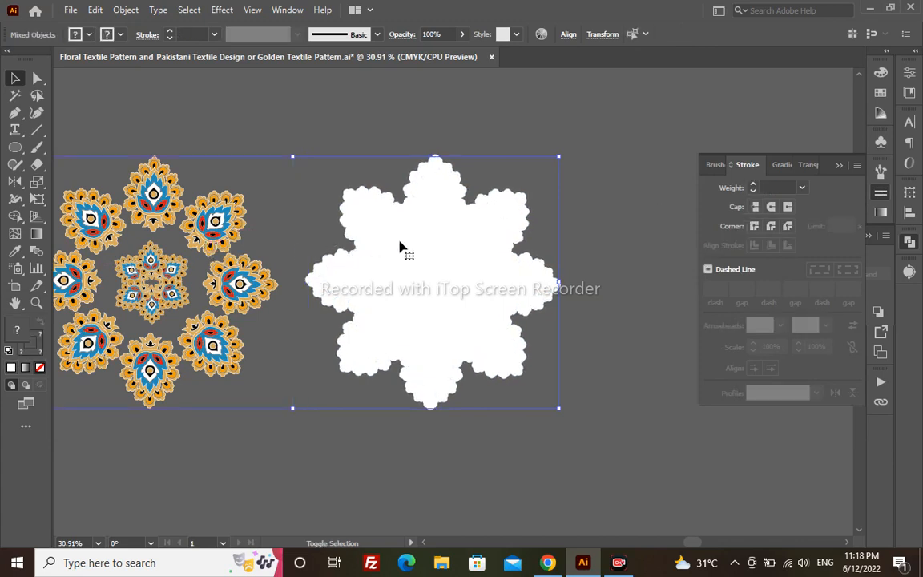
{"action": "left_click", "coordinate": [567, 39]}
{"action": "left_click", "coordinate": [444, 77]}
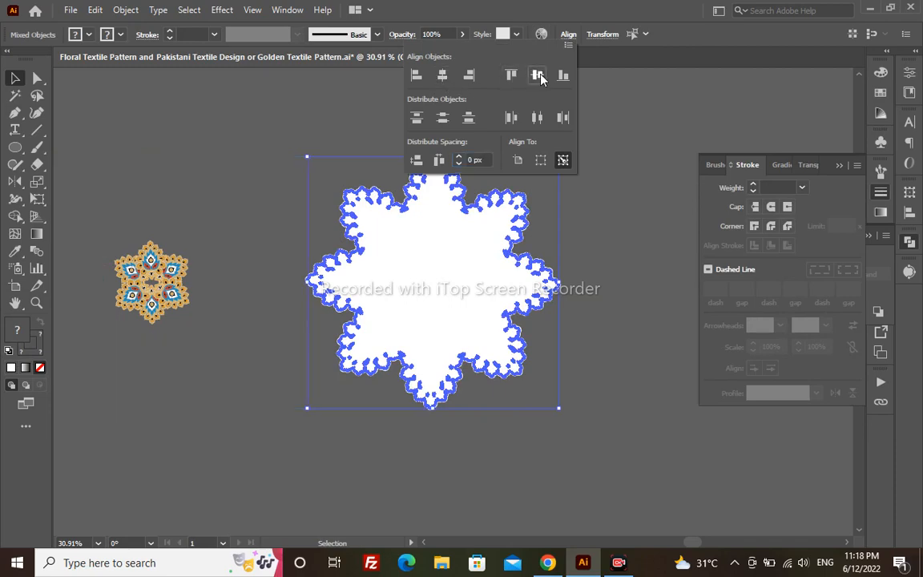
{"action": "left_click", "coordinate": [538, 75]}
{"action": "left_click", "coordinate": [618, 227]}
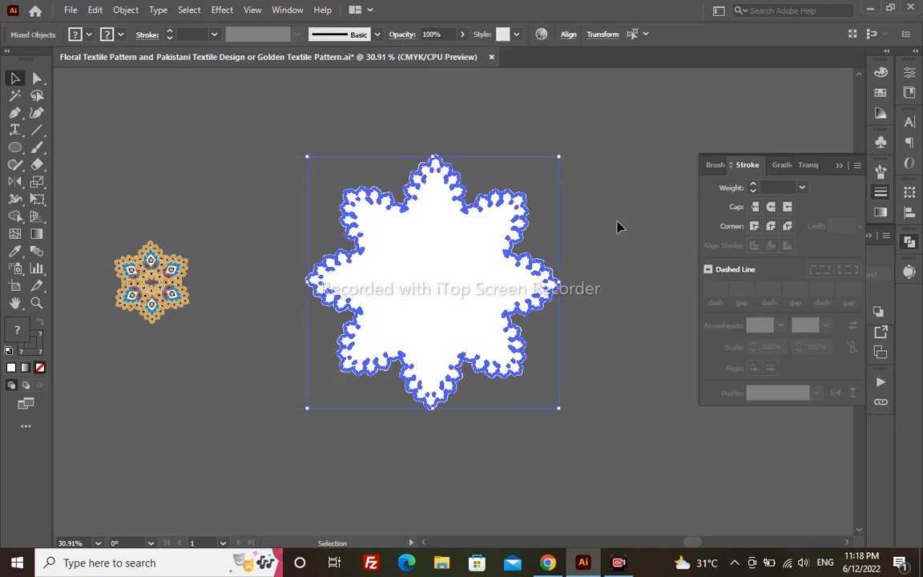
{"action": "left_click", "coordinate": [457, 274]}
{"action": "key", "text": "ctrl+shift+bracketleft"}
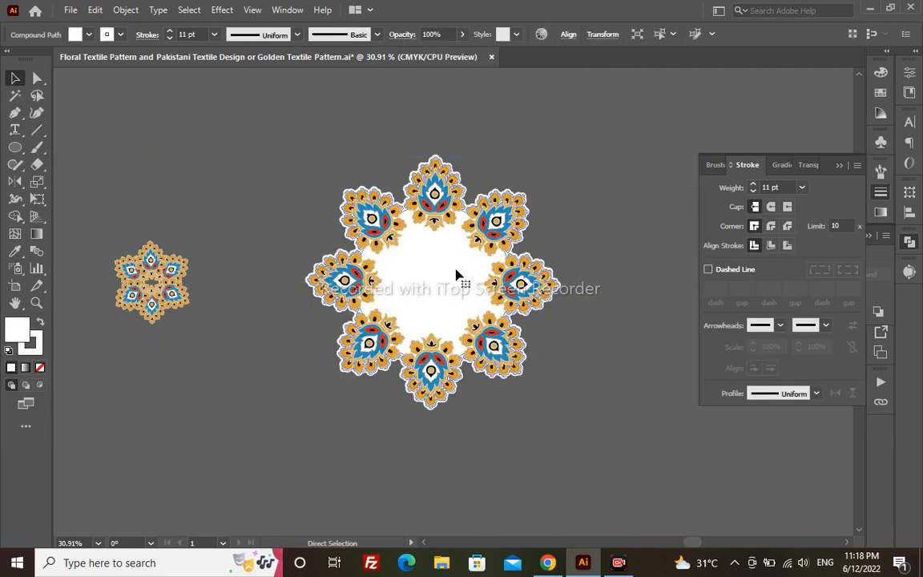
- Group the eight-motif ring with its white silhouette backing
{"action": "left_click_drag", "start_coordinate": [263, 133], "coordinate": [521, 399]}
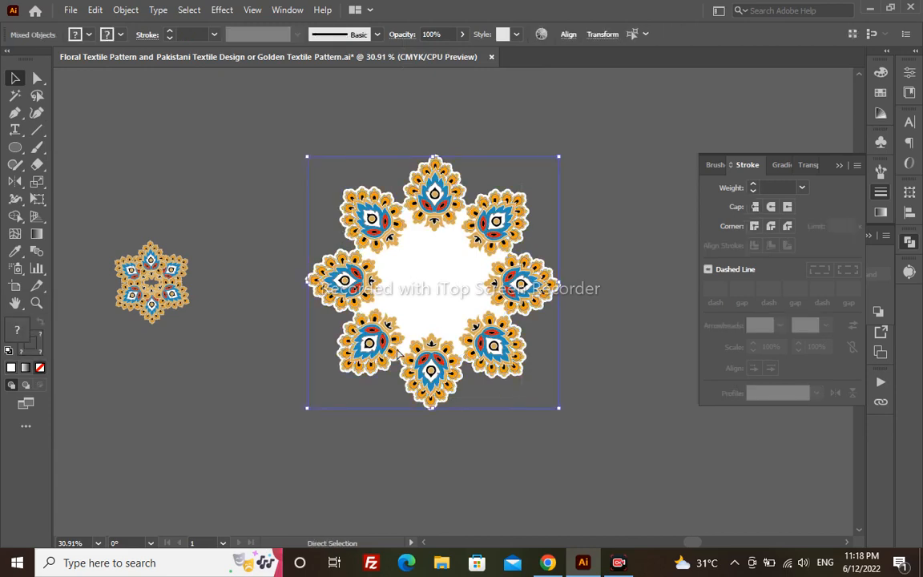
{"action": "key", "text": "ctrl+g"}
{"action": "left_click", "coordinate": [220, 241]}
- Centre-align the small six-motif star horizontally and vertically with the grouped ring so it sits in the white middle
{"action": "left_click", "coordinate": [164, 263]}
{"action": "left_click", "coordinate": [311, 271], "text": "shift"}
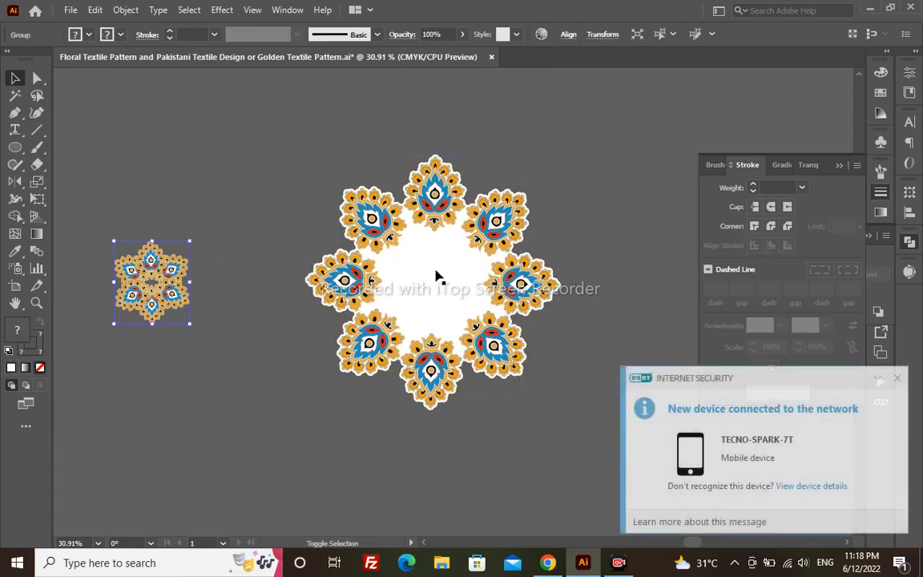
{"action": "left_click", "coordinate": [441, 273]}
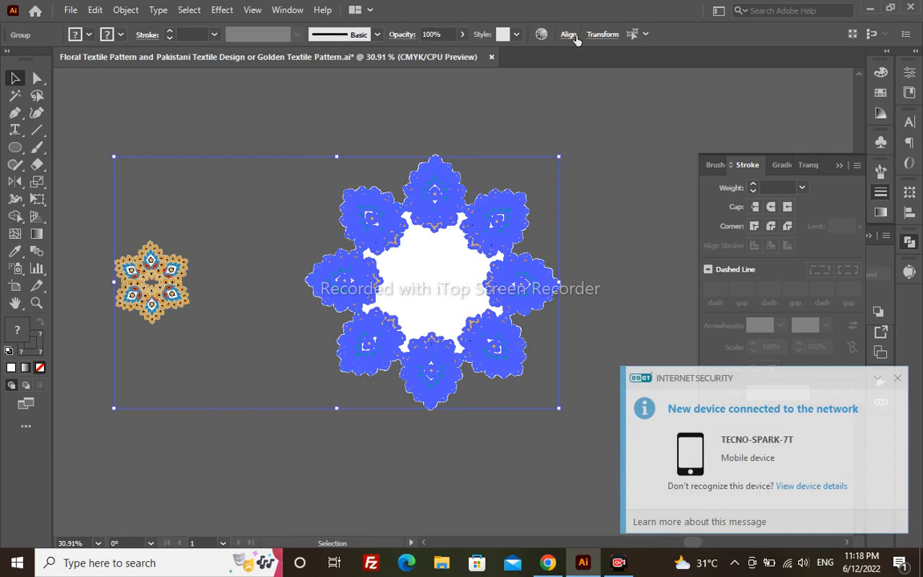
{"action": "left_click", "coordinate": [568, 34]}
{"action": "left_click", "coordinate": [443, 75]}
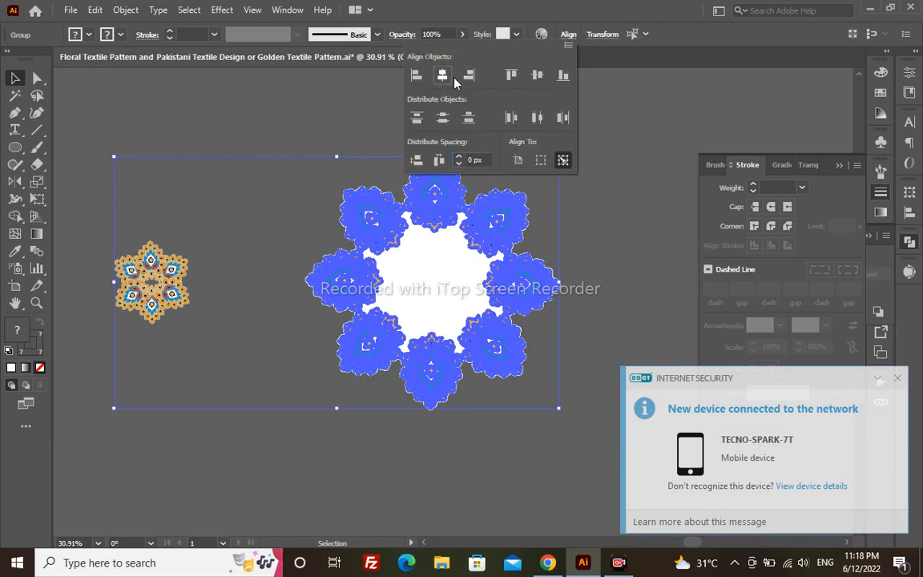
{"action": "left_click", "coordinate": [535, 80]}
{"action": "left_click", "coordinate": [617, 163]}
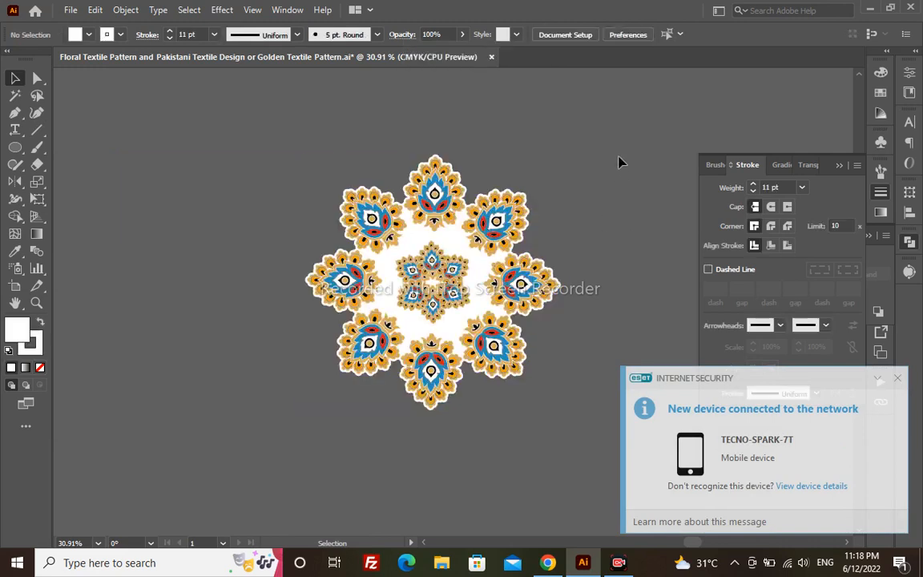
- Group the ring and star into one medallion and centre it on the artboard horizontally and vertically
{"action": "left_click_drag", "start_coordinate": [288, 442], "coordinate": [301, 430]}
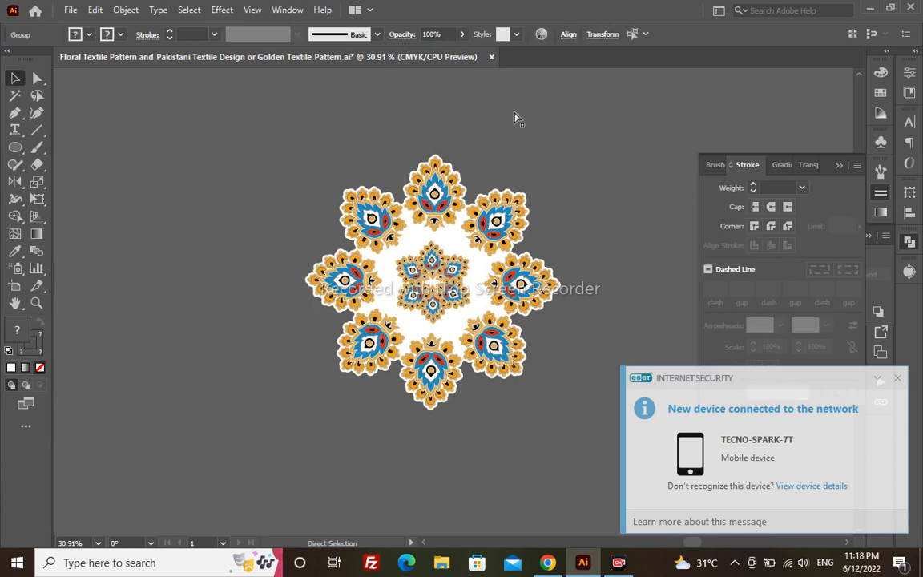
{"action": "key", "text": "ctrl+g"}
{"action": "left_click", "coordinate": [567, 35]}
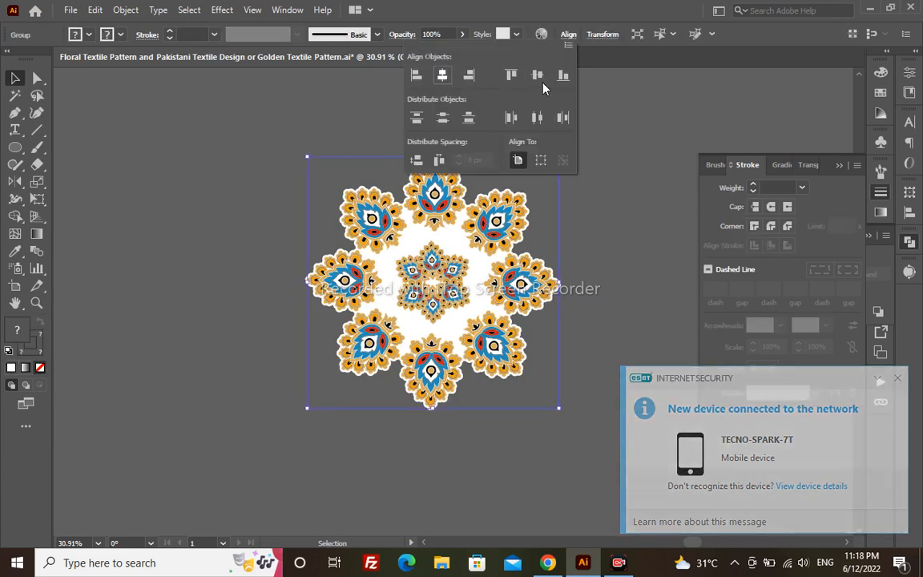
{"action": "left_click", "coordinate": [537, 75]}
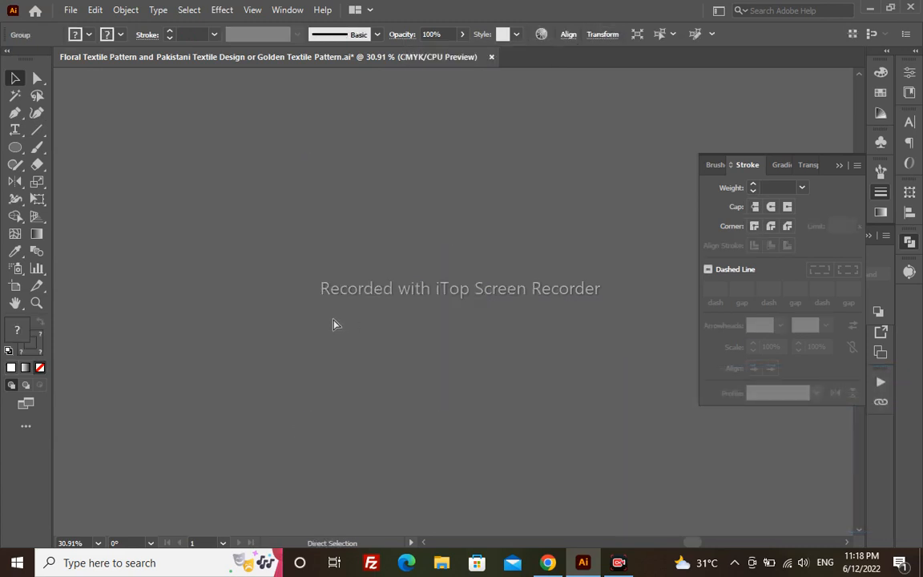
- Select only the white silhouette inside the medallion and align its stroke to the outside
{"action": "key", "text": "ctrl+0"}
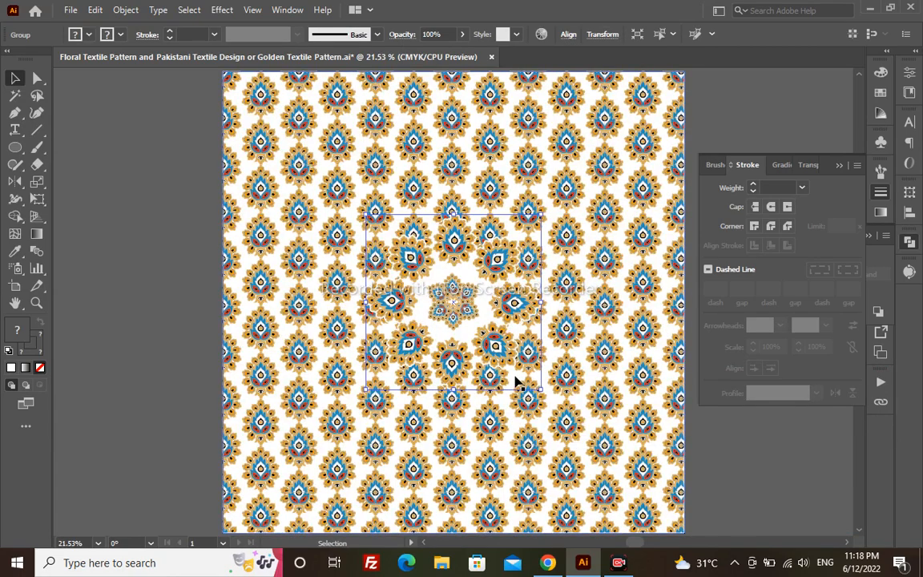
{"action": "key", "text": "ctrl+shift+a"}
{"action": "key", "text": "z"}
{"action": "left_click_drag", "start_coordinate": [235, 201], "coordinate": [747, 470]}
{"action": "key", "text": "a"}
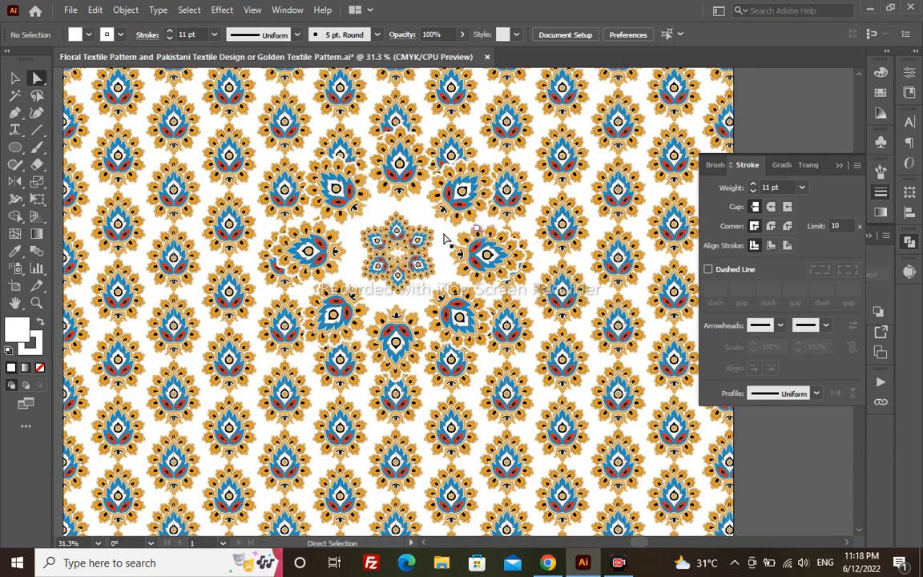
{"action": "left_click", "coordinate": [447, 241]}
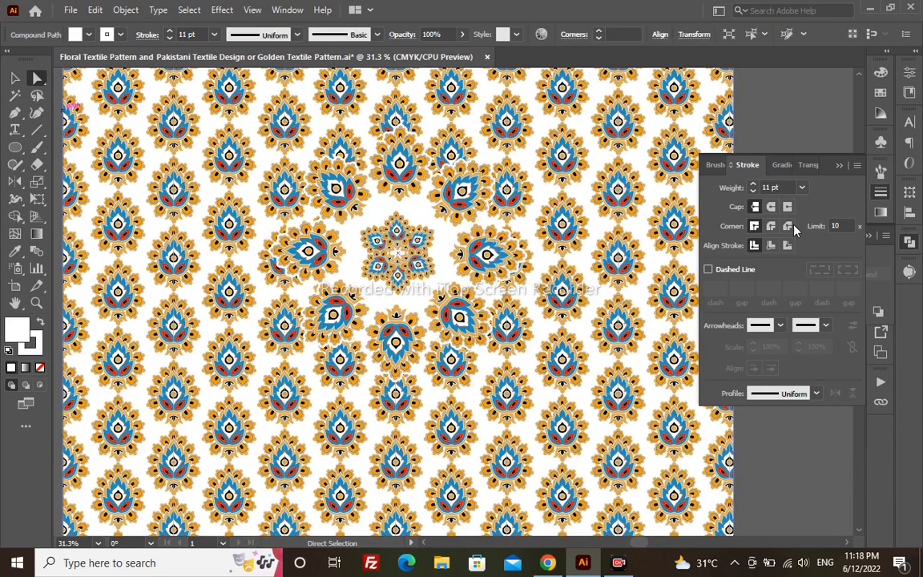
{"action": "left_click", "coordinate": [786, 246]}
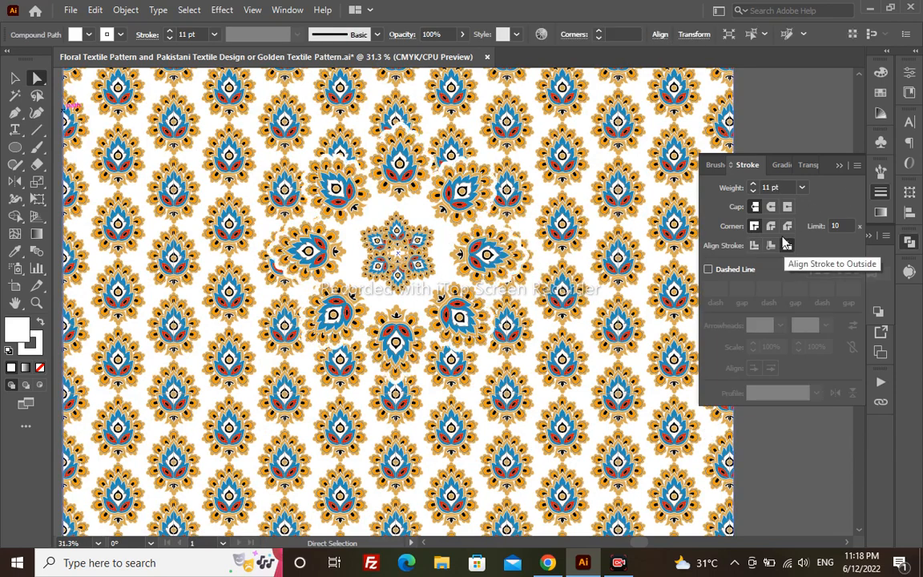
- Try heavier stroke weights of 18 pt and 50 pt on the white silhouette
{"action": "left_click", "coordinate": [753, 184]}
{"action": "left_click", "coordinate": [754, 184]}
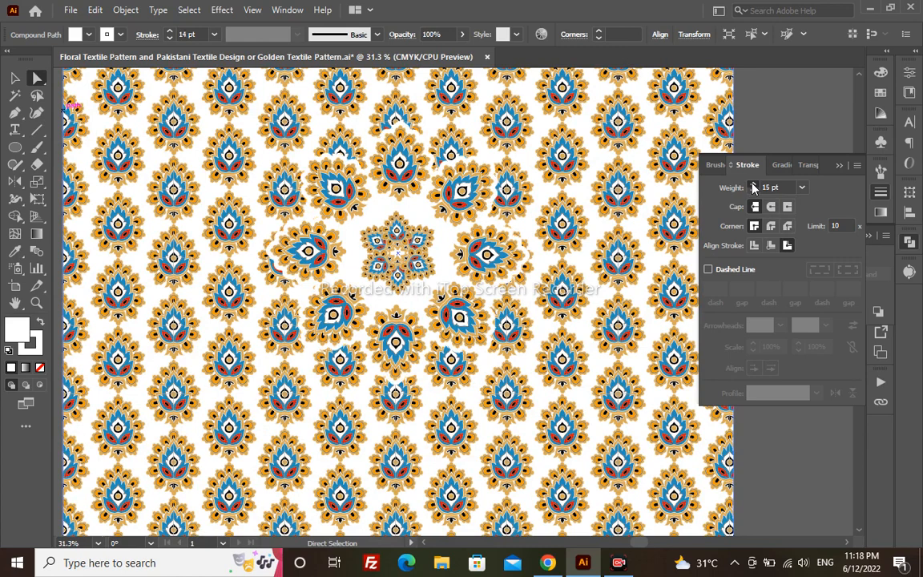
{"action": "left_click", "coordinate": [754, 184]}
{"action": "left_click", "coordinate": [753, 184]}
{"action": "left_click", "coordinate": [754, 184]}
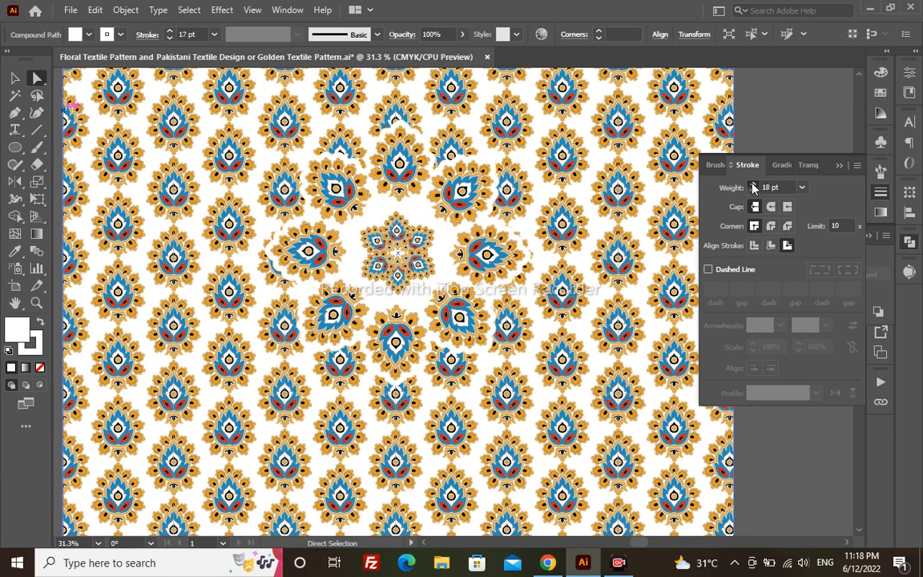
{"action": "left_click", "coordinate": [760, 188]}
{"action": "type", "text": "50"}
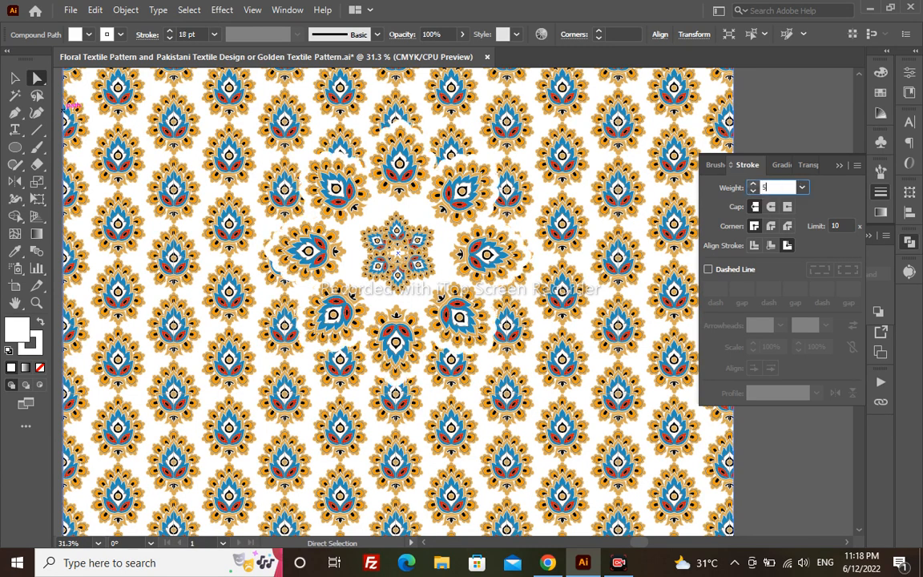
- Compare stroke weights of 30, 25 and 20 pt on the white silhouette, ending on 30 pt
{"action": "left_click", "coordinate": [741, 190]}
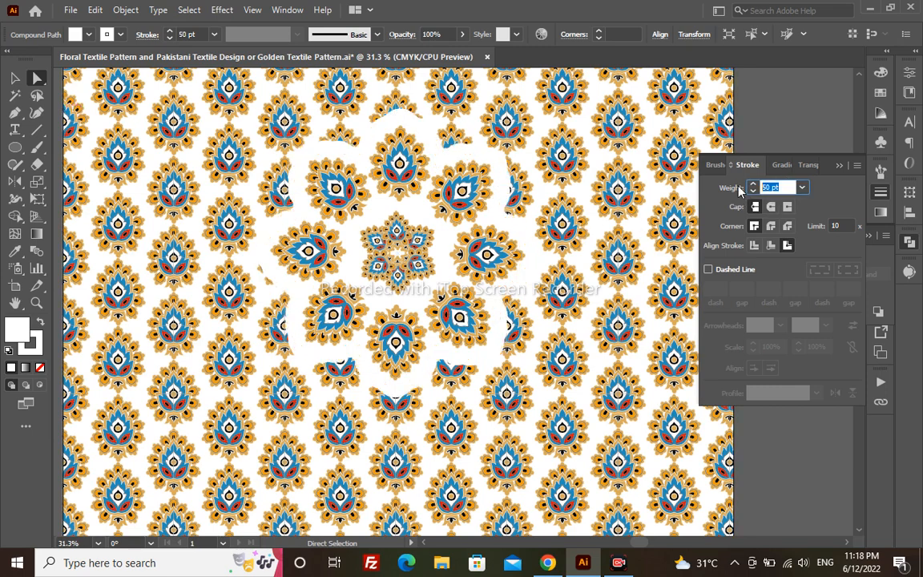
{"action": "type", "text": "30"}
{"action": "key", "text": "Return"}
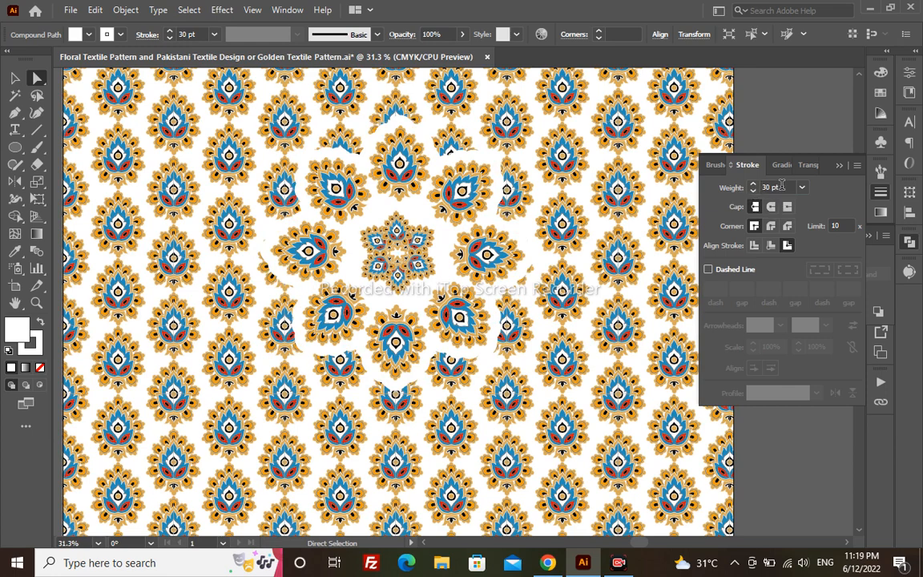
{"action": "left_click_drag", "start_coordinate": [787, 187], "coordinate": [754, 202]}
{"action": "type", "text": "25"}
{"action": "key", "text": "Return"}
{"action": "type", "text": "20"}
{"action": "key", "text": "Return"}
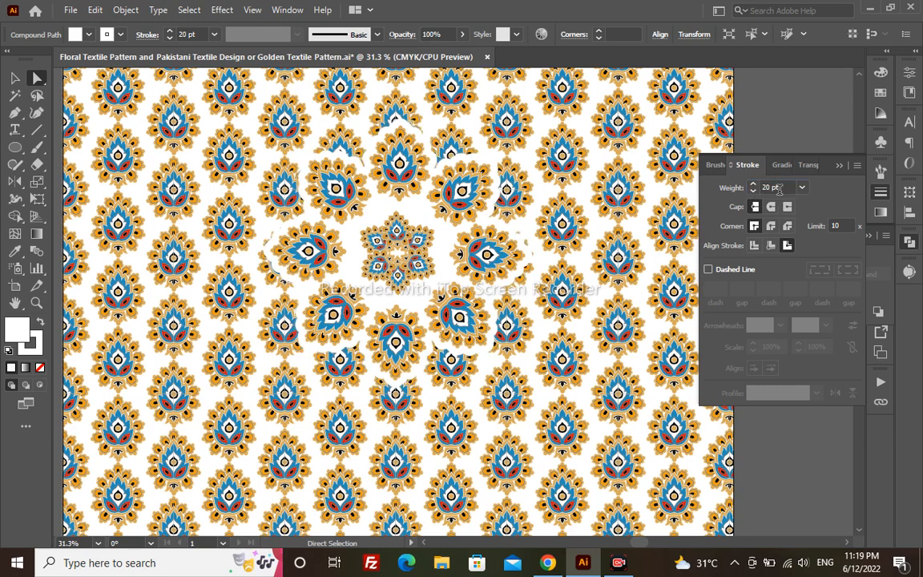
{"action": "left_click_drag", "start_coordinate": [779, 188], "coordinate": [739, 188]}
{"action": "type", "text": "30"}
{"action": "key", "text": "Return"}
- Set the white silhouette's stroke weight to 15 pt and deselect it
{"action": "left_click_drag", "start_coordinate": [782, 188], "coordinate": [750, 190]}
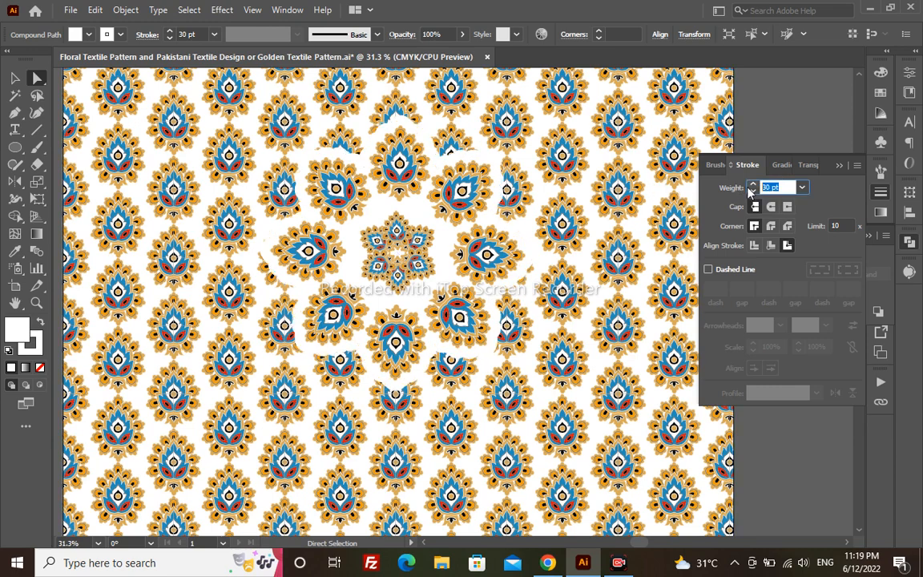
{"action": "type", "text": "15"}
{"action": "key", "text": "Return"}
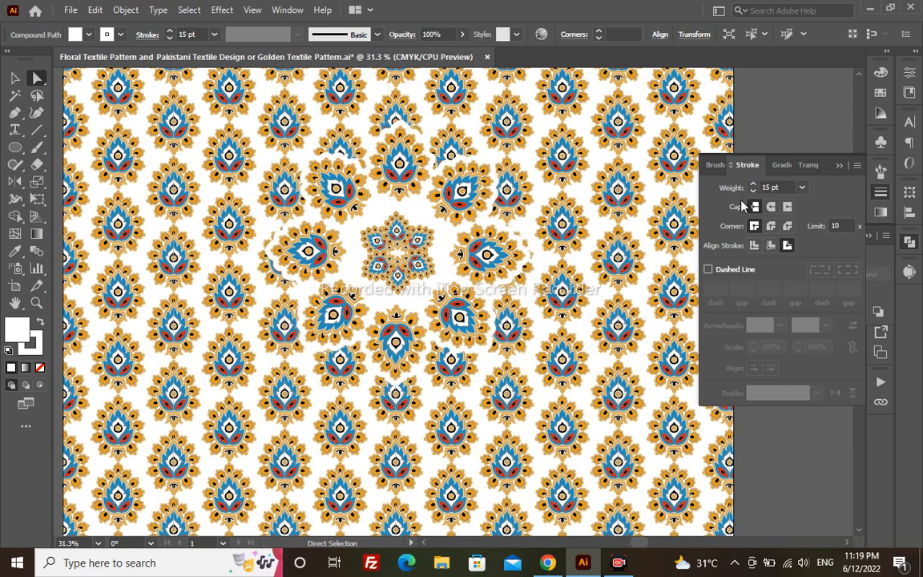
{"action": "key", "text": "v"}
{"action": "left_click", "coordinate": [794, 112]}
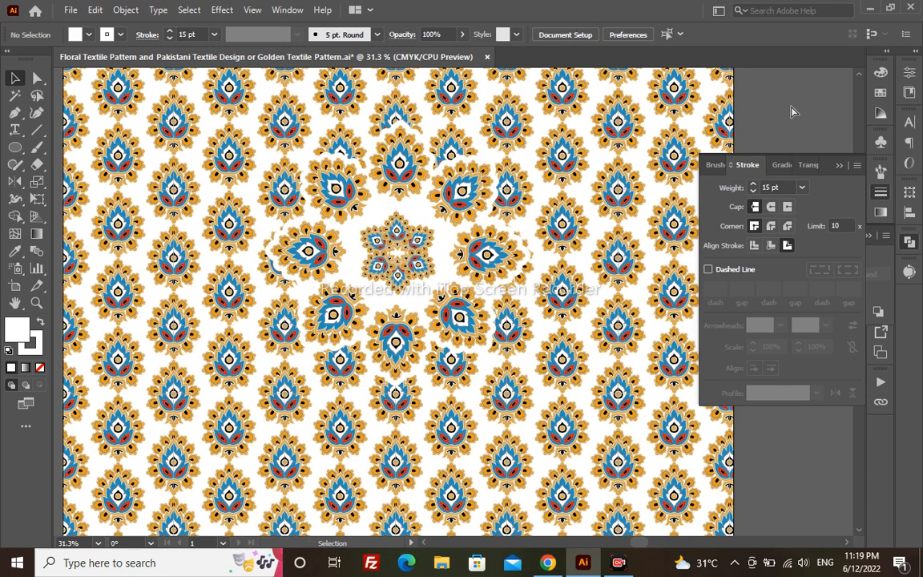
- Select the patterned background rectangle and expand its pattern fill into editable artwork
{"action": "key", "text": "ctrl+0"}
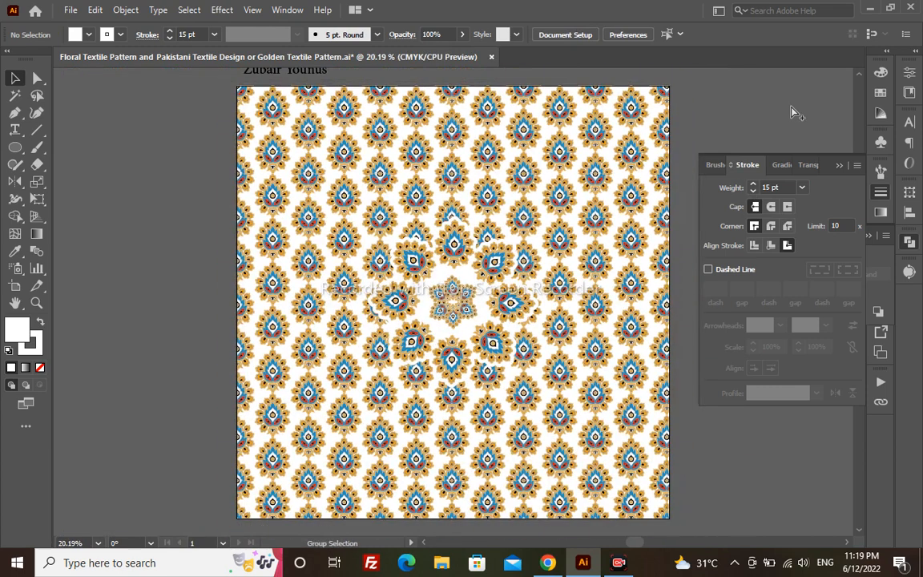
{"action": "left_click", "coordinate": [654, 130]}
{"action": "left_click", "coordinate": [127, 9]}
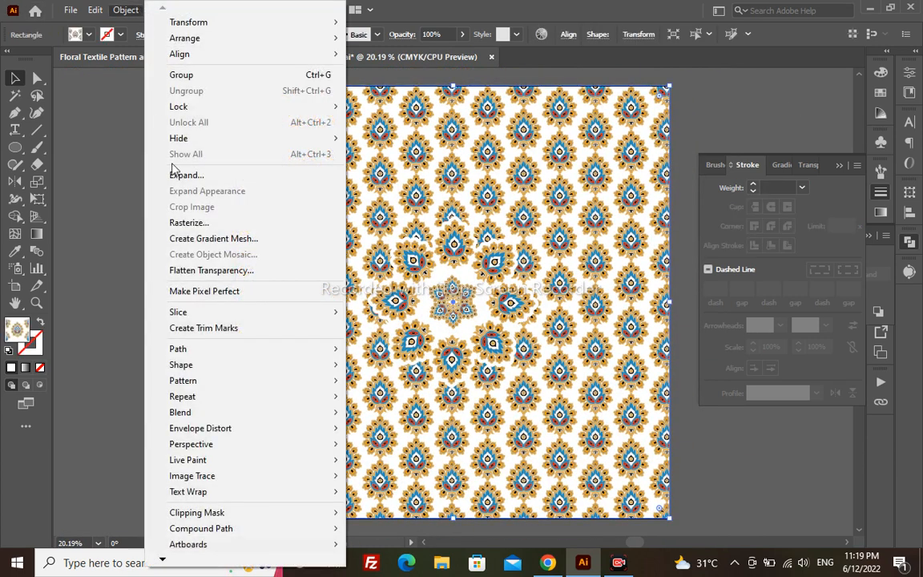
{"action": "left_click", "coordinate": [183, 175]}
{"action": "key", "text": "Return"}
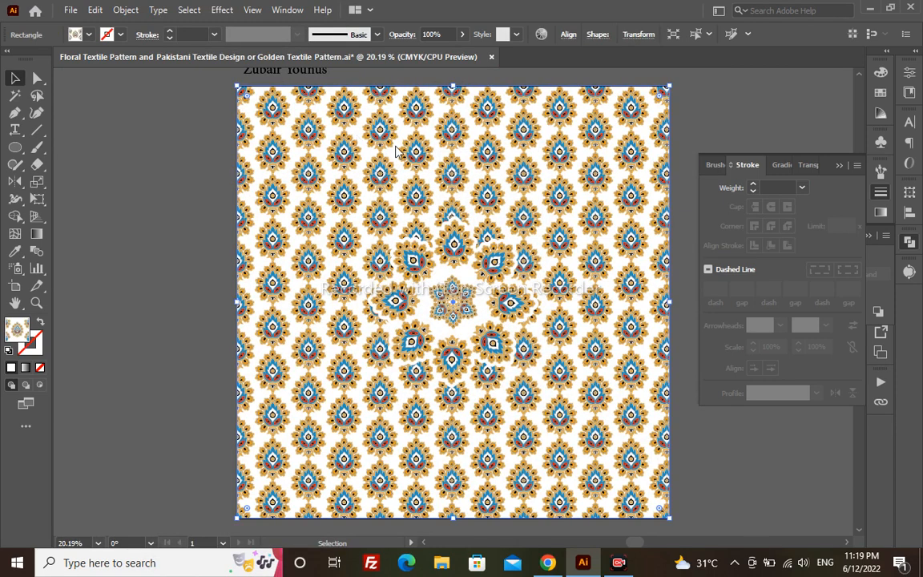
{"action": "left_click", "coordinate": [423, 242]}
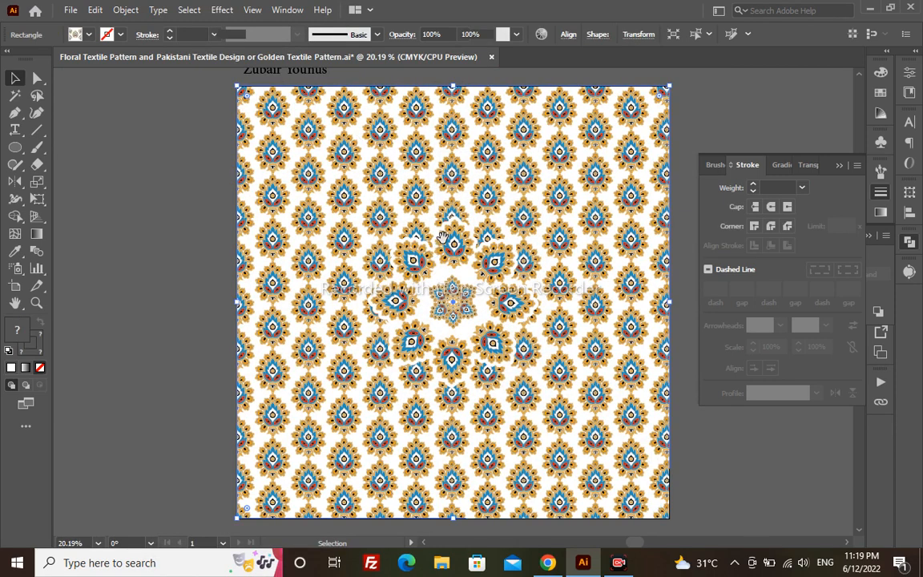
- Delete the name text sitting above the artboard
{"action": "left_click_drag", "start_coordinate": [436, 231], "coordinate": [373, 260]}
{"action": "left_click", "coordinate": [238, 108]}
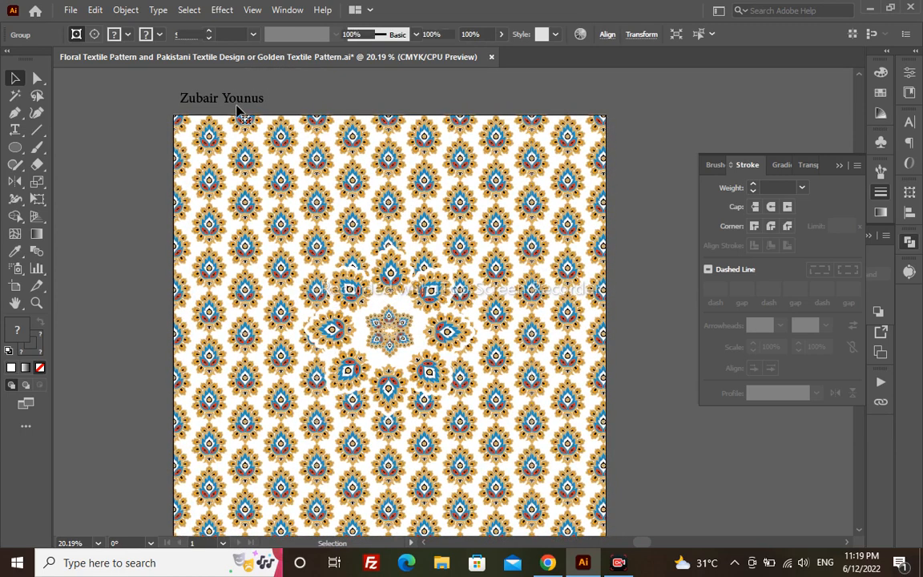
{"action": "left_click", "coordinate": [238, 108], "text": "shift"}
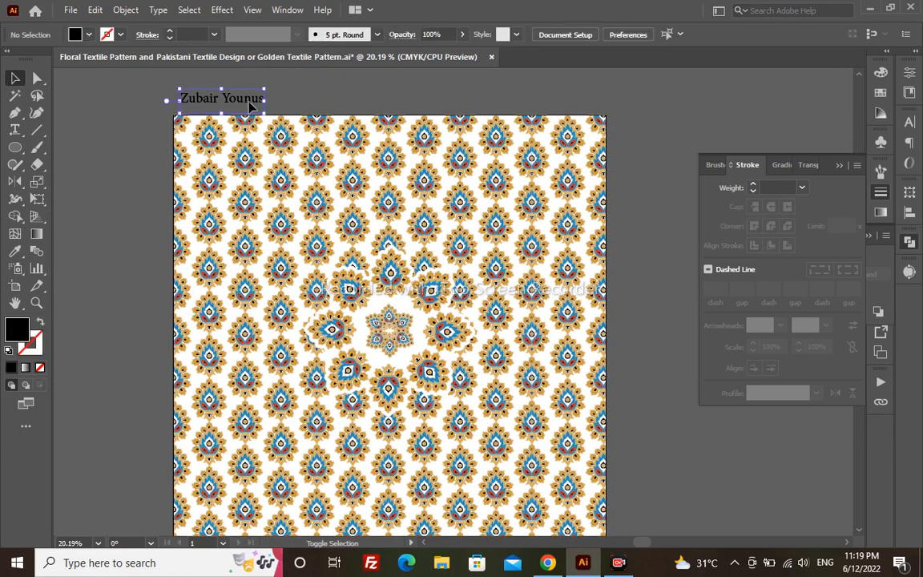
- Enlarge the artboard evenly about its centre so that a white margin surrounds the patterned artwork
{"action": "key", "text": "shift+o"}
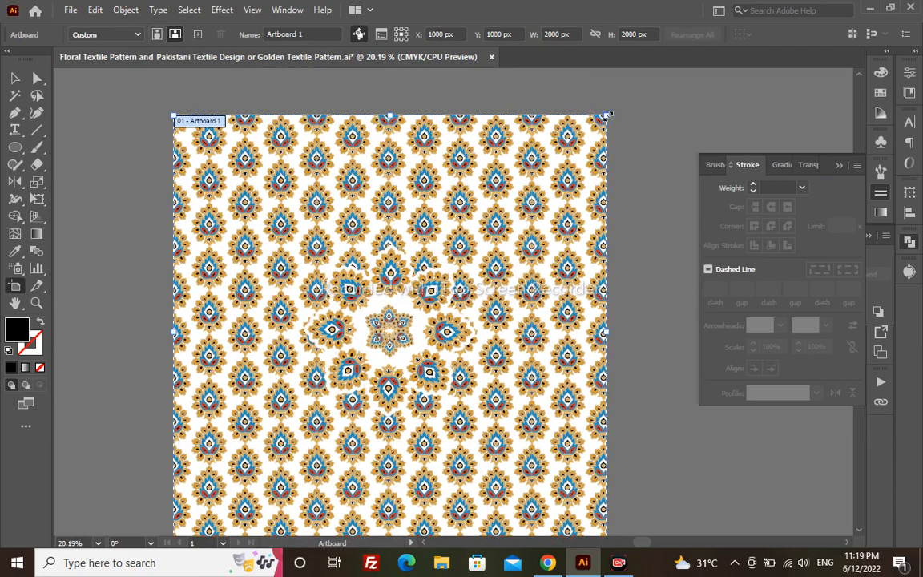
{"action": "left_click_drag", "start_coordinate": [609, 115], "coordinate": [629, 103]}
{"action": "key", "text": "Escape"}
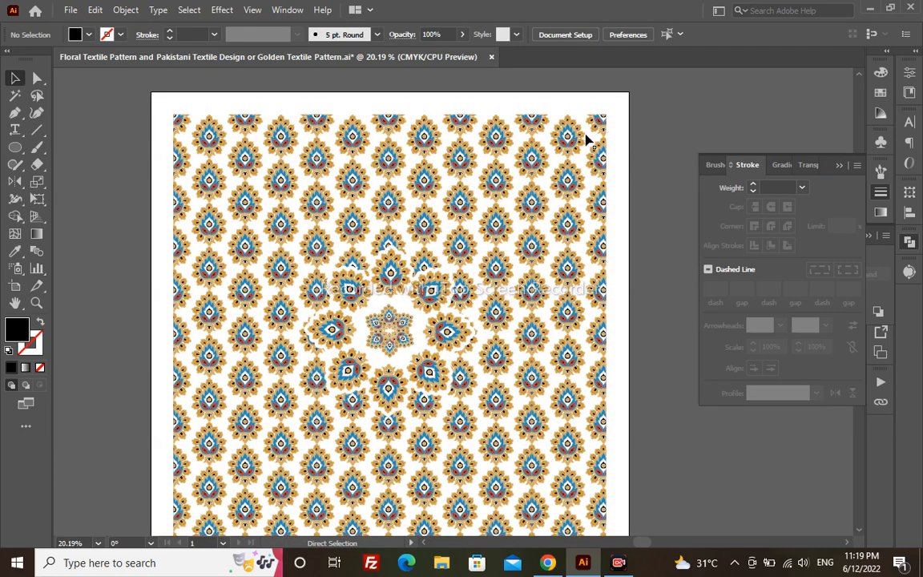
- Scale the background pattern and medallion together from their centre to about 2532 × 2249 px, narrowing the white margin, and deselect them
{"action": "left_click", "coordinate": [514, 131]}
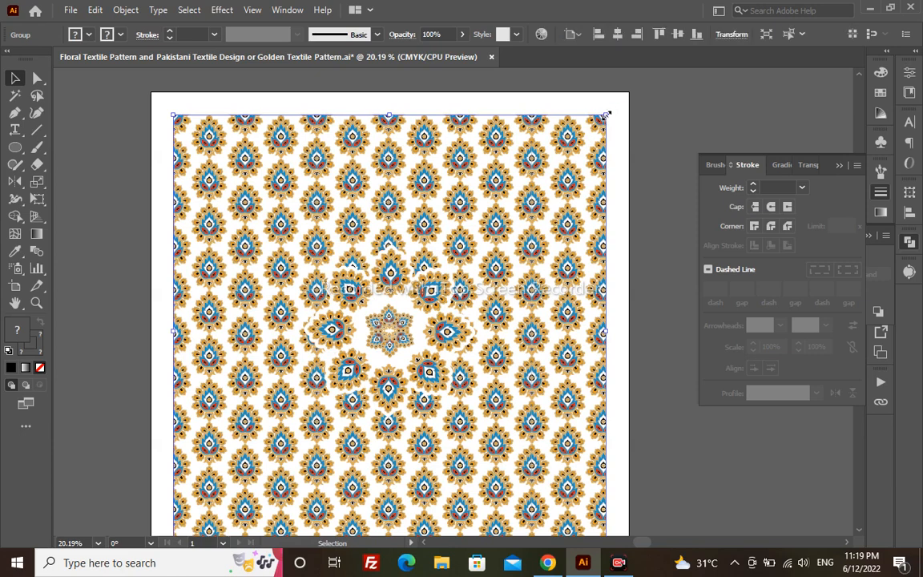
{"action": "left_click_drag", "start_coordinate": [607, 114], "coordinate": [618, 108]}
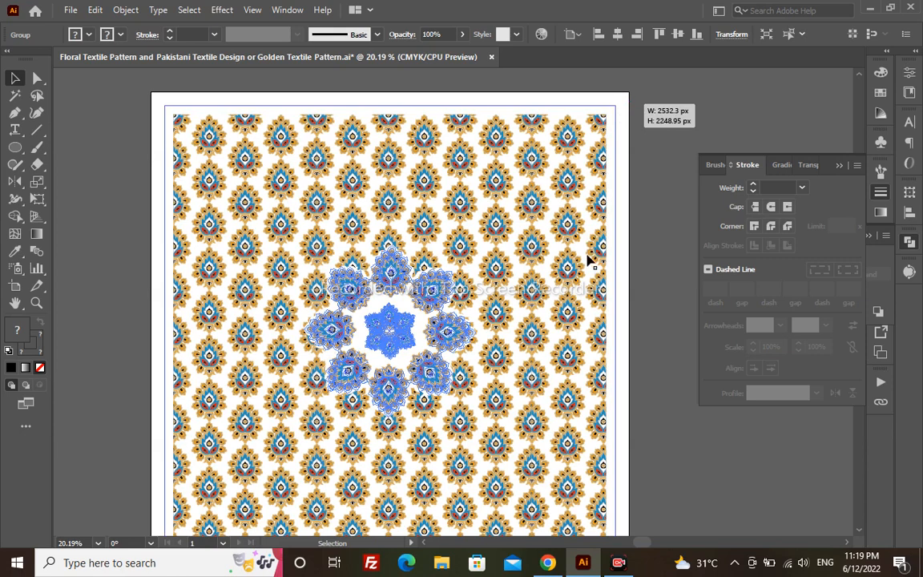
{"action": "left_click", "coordinate": [639, 166]}
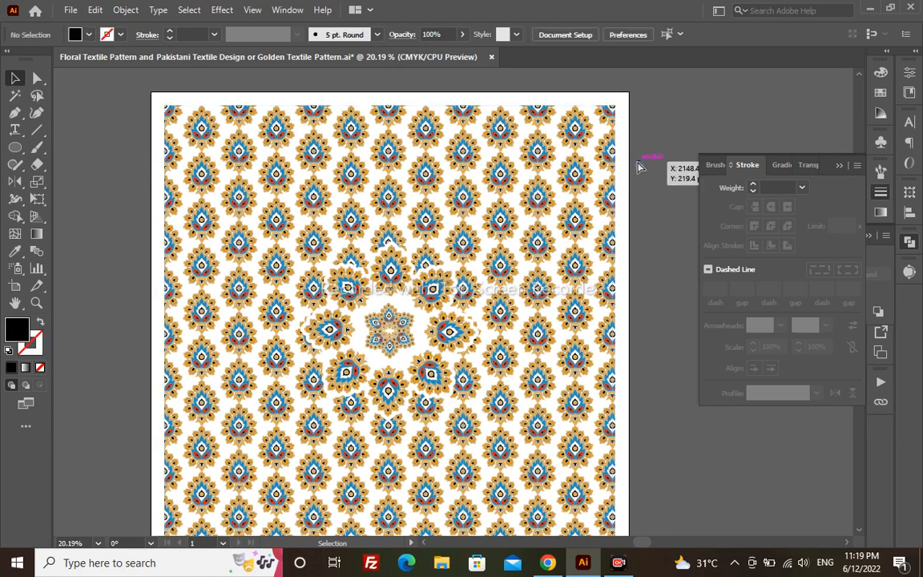
- Save the design as "Floral Textile Pattern and Pakistani Textile Design or Golden Textile Pattern.eps" in the Shutter Stock folder with Use Artboards off
{"action": "key", "text": "ctrl+minus"}
{"action": "key", "text": "ctrl+shift+s"}
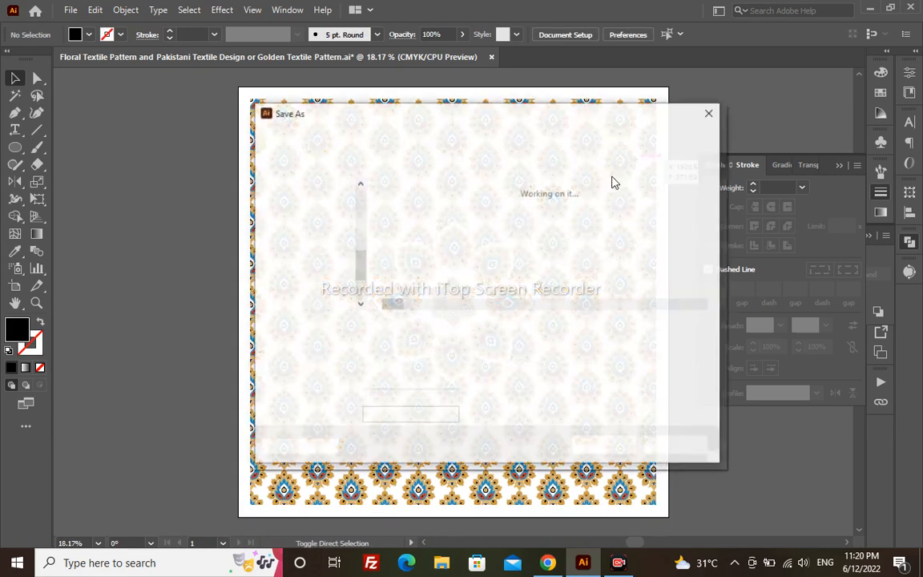
{"action": "left_click", "coordinate": [456, 345]}
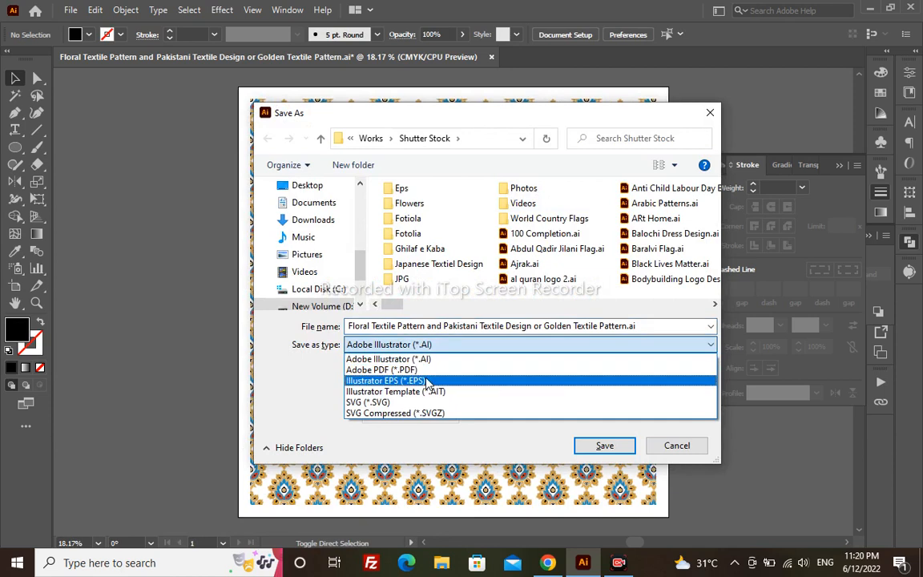
{"action": "left_click", "coordinate": [437, 381]}
{"action": "left_click", "coordinate": [368, 396]}
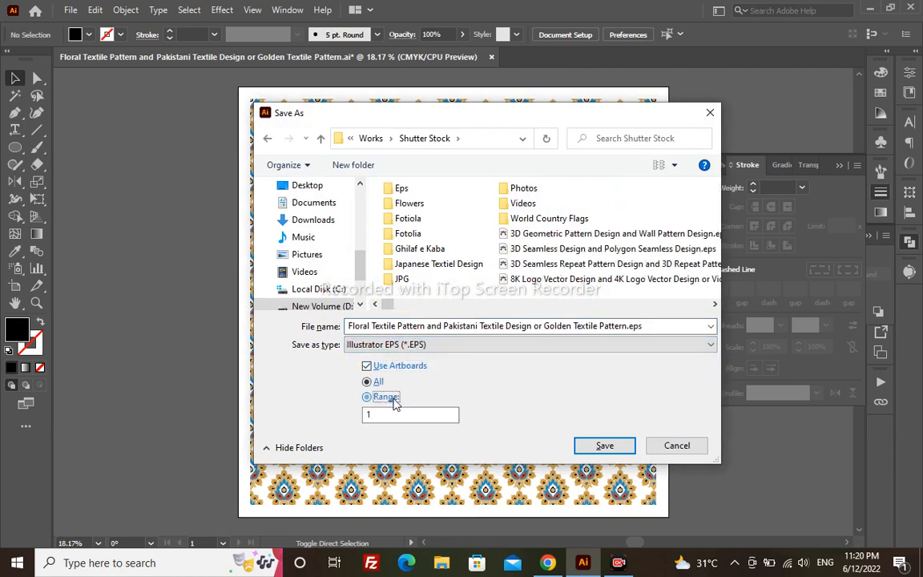
{"action": "left_click", "coordinate": [367, 366]}
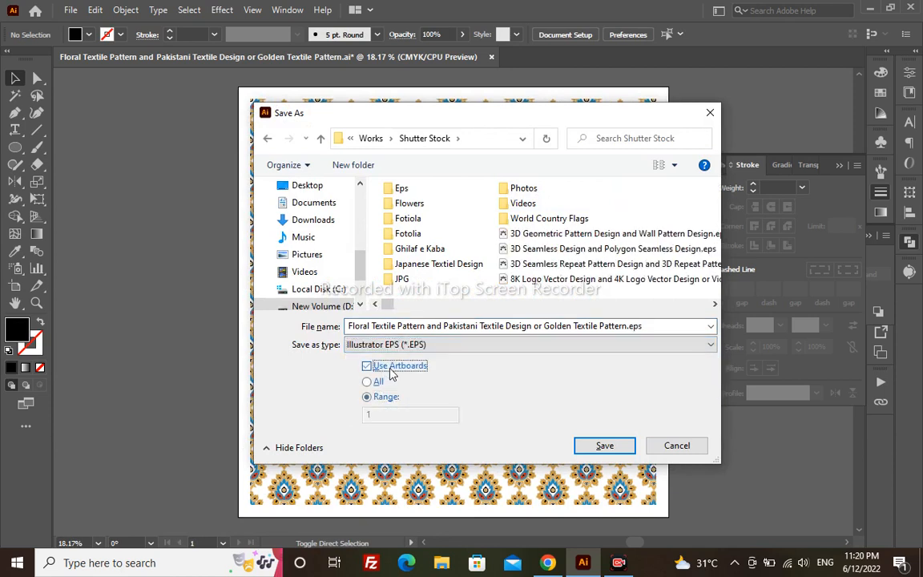
{"action": "left_click", "coordinate": [603, 447]}
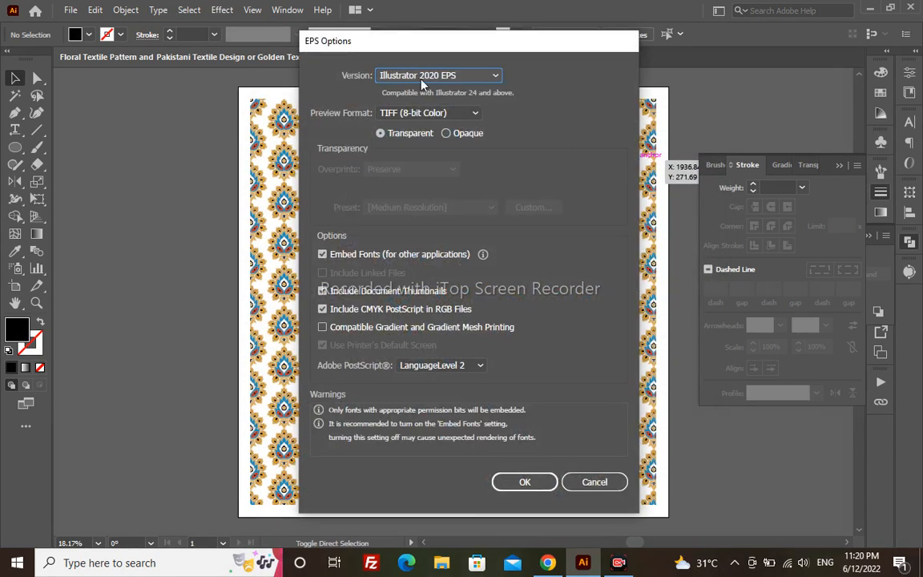
- Set the EPS version to Illustrator 8 EPS and complete the export, accepting the TIFF preview notice
{"action": "left_click", "coordinate": [422, 79]}
{"action": "left_click", "coordinate": [413, 264]}
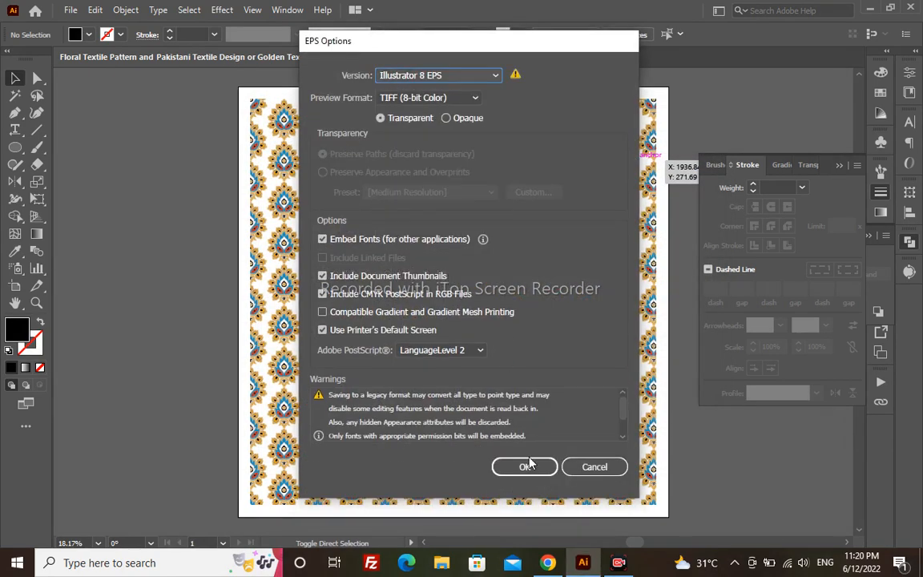
{"action": "left_click", "coordinate": [526, 466]}
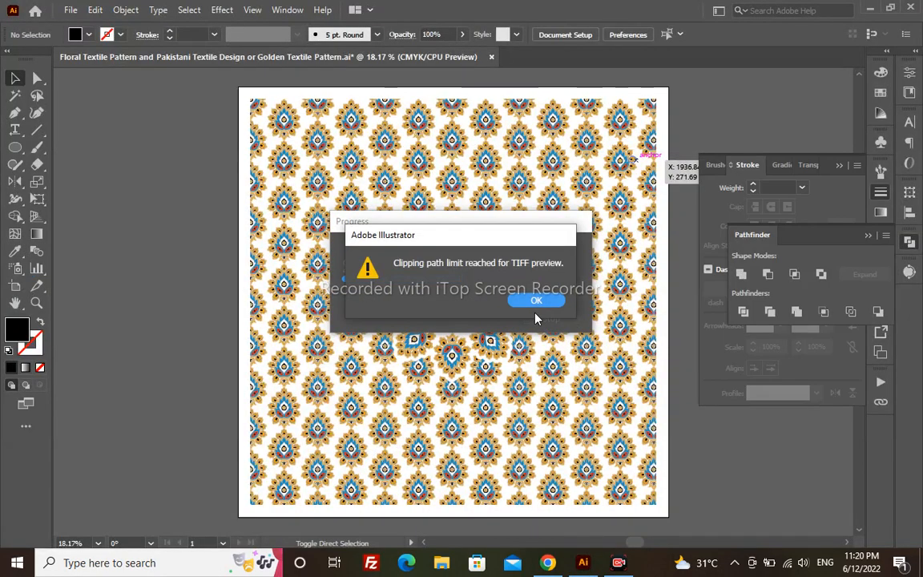
{"action": "left_click", "coordinate": [537, 303]}
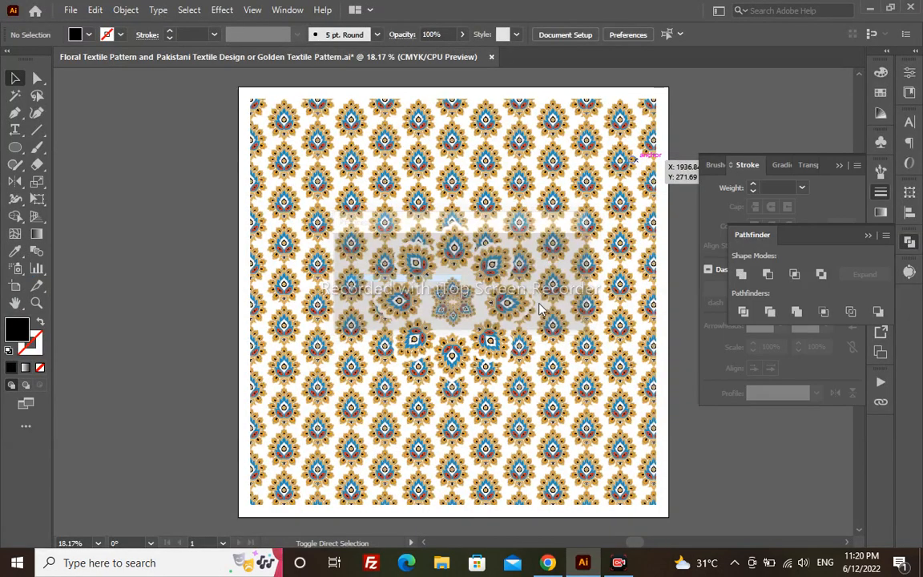